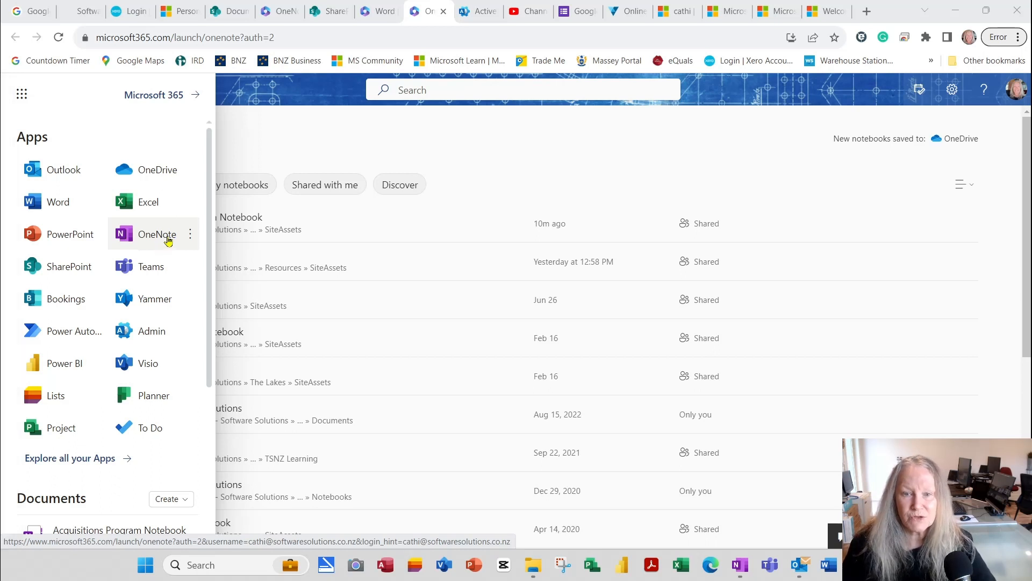
Step: Launch OneNote for the web, open Acquisitions Program Notebook from Recent and select its General section
left_click(167, 240)
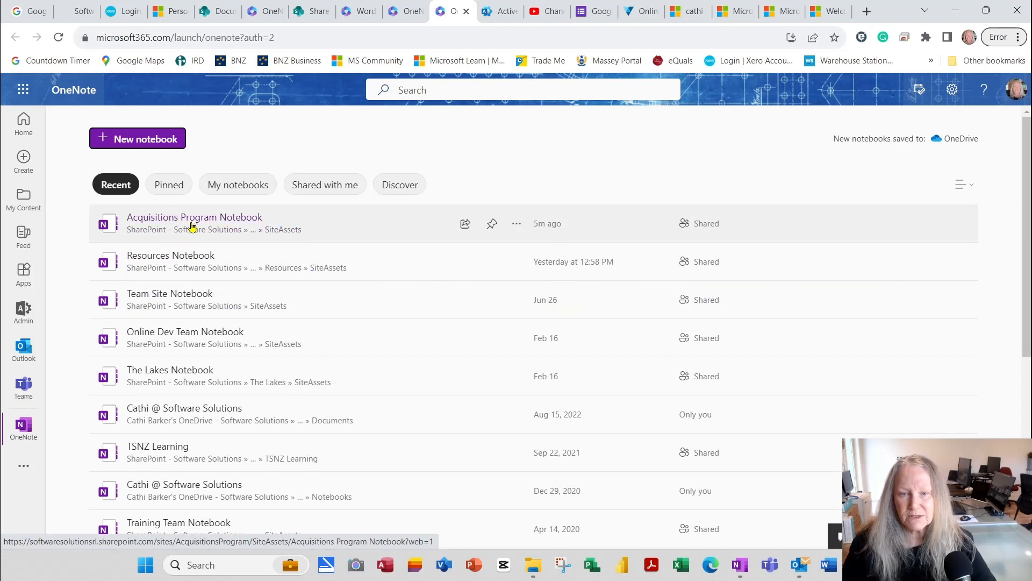
left_click(192, 224)
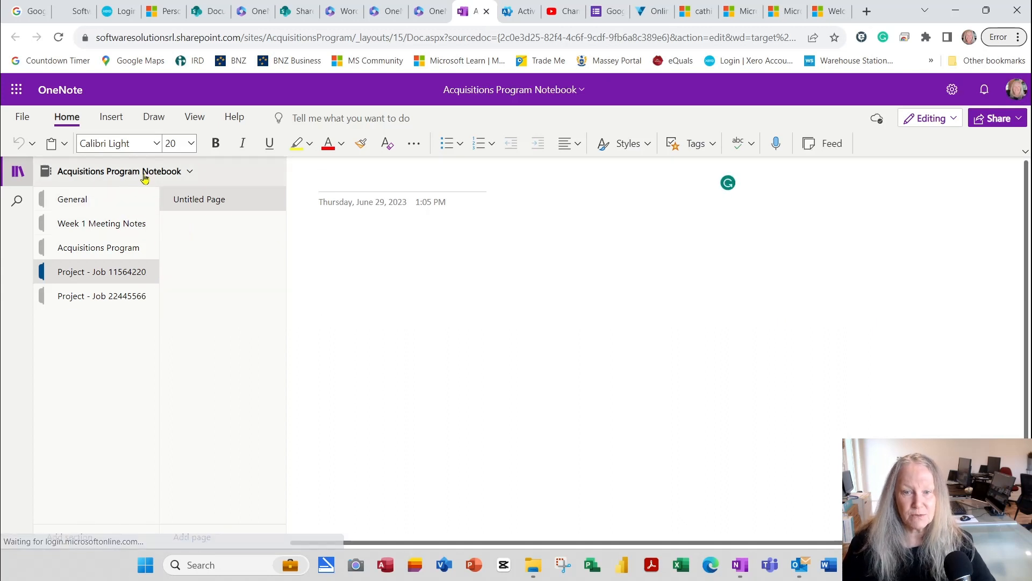
left_click(194, 176)
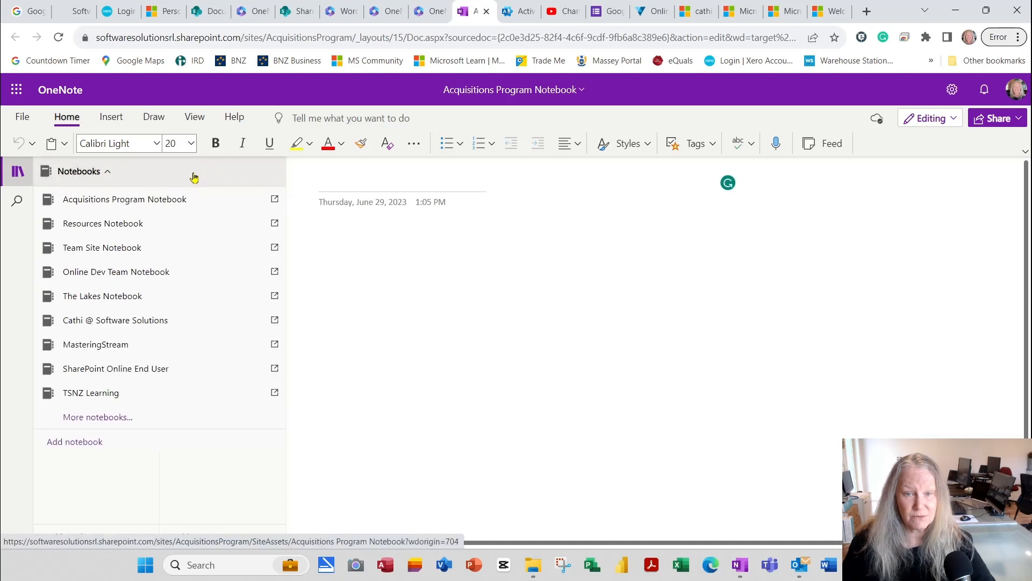
left_click(111, 178)
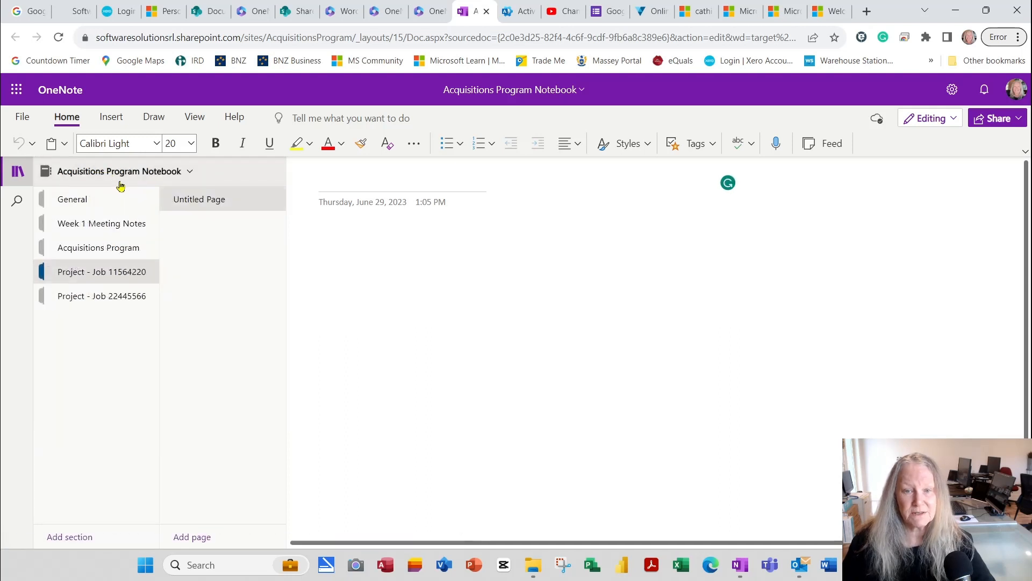
left_click(80, 202)
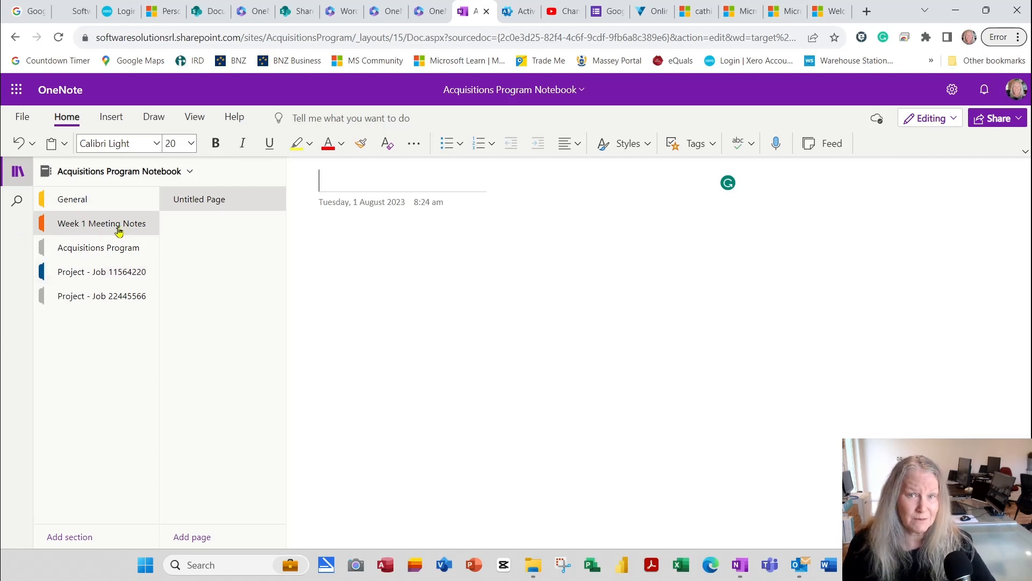
Step: Open the Acquisitions Program Notebook in the OneNote desktop app via Edit in Desktop App
left_click(22, 119)
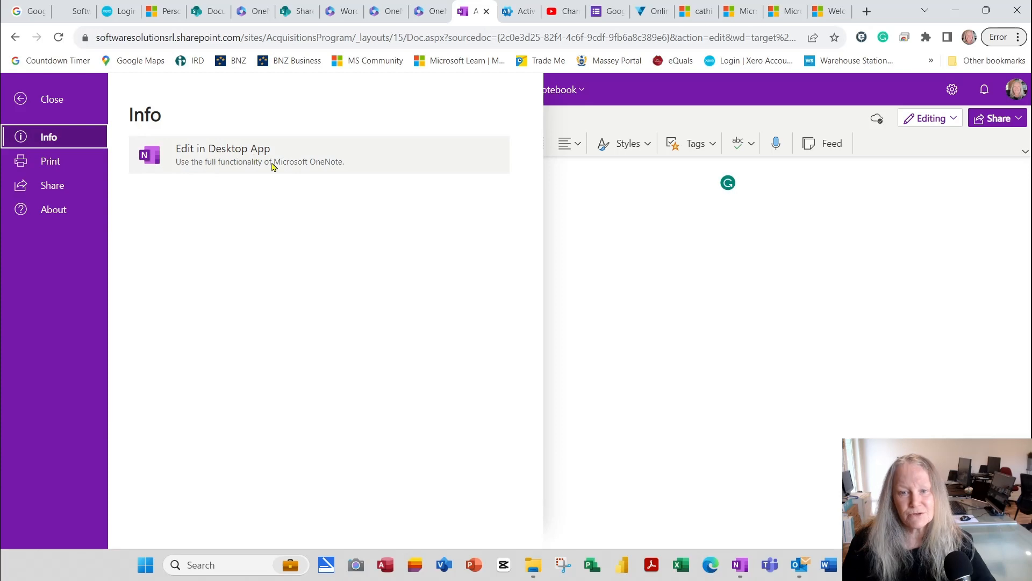
left_click(272, 161)
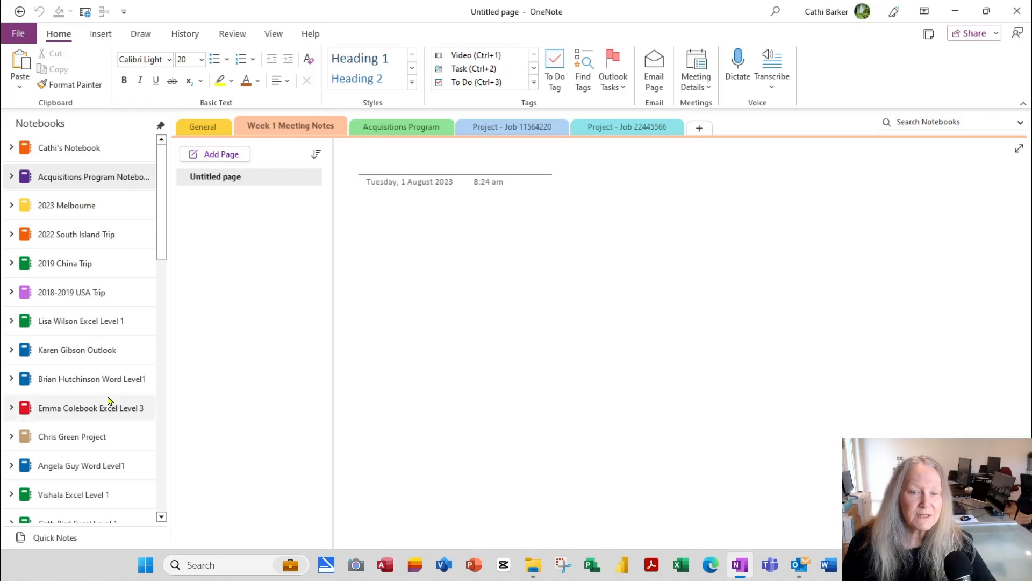
Step: Start a new notebook on This PC and choose to create it in a different folder
left_click_drag(164, 249, 204, 243)
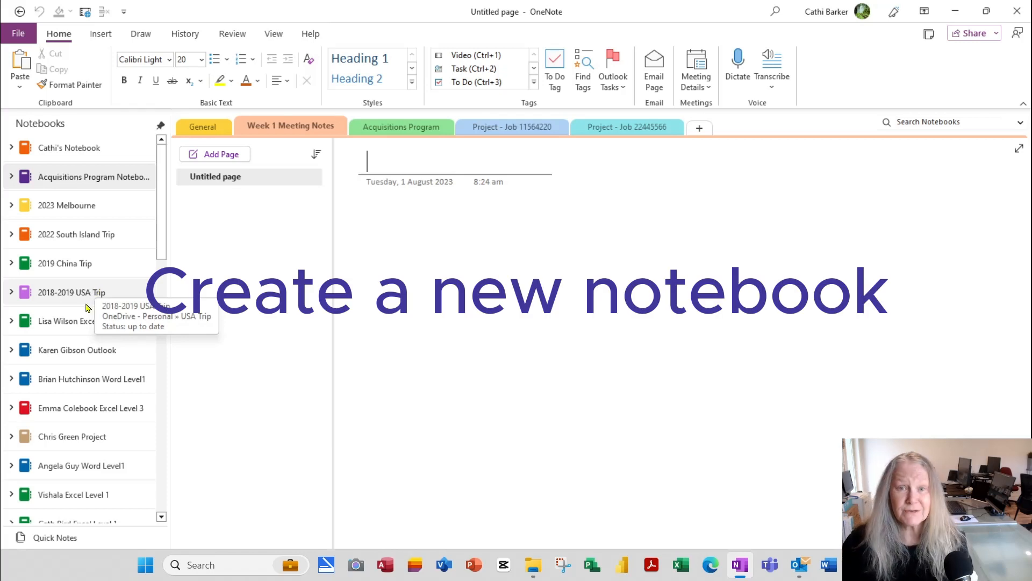
left_click(22, 37)
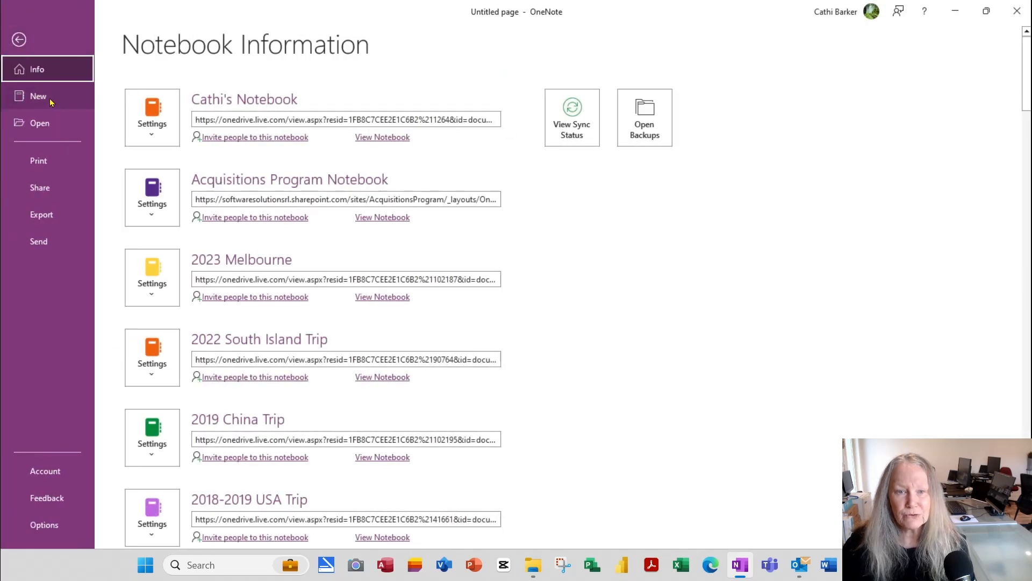
left_click(49, 95)
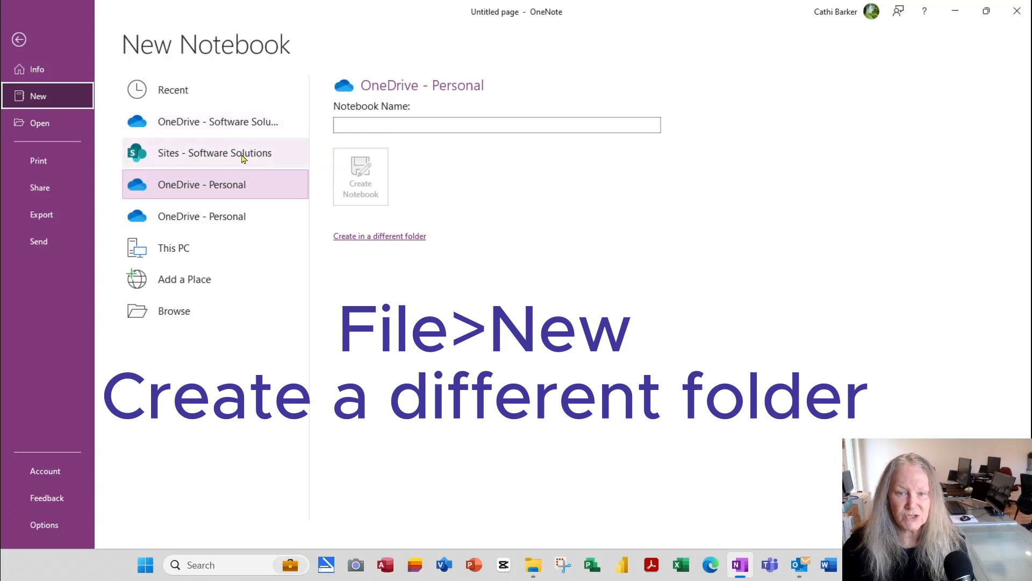
left_click(170, 259)
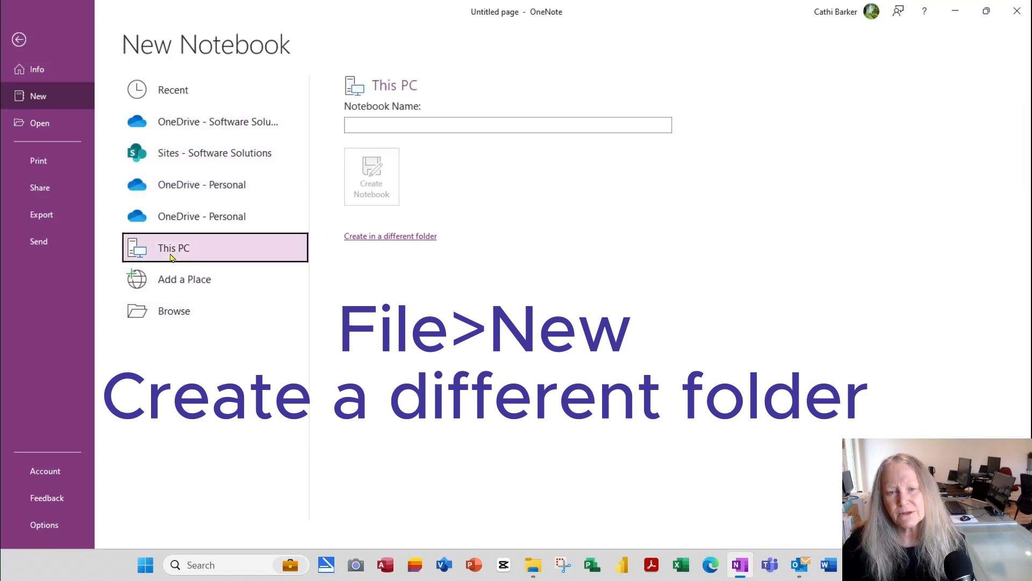
left_click(387, 242)
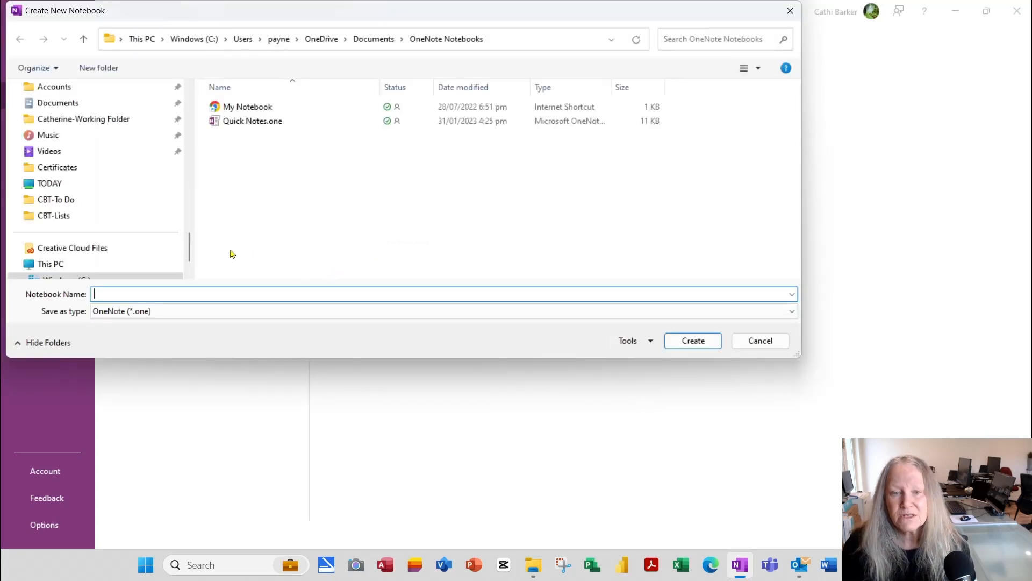
Step: Create a notebook named 'Project Management Notebook' in the Desktop folder
left_click_drag(190, 253, 192, 217)
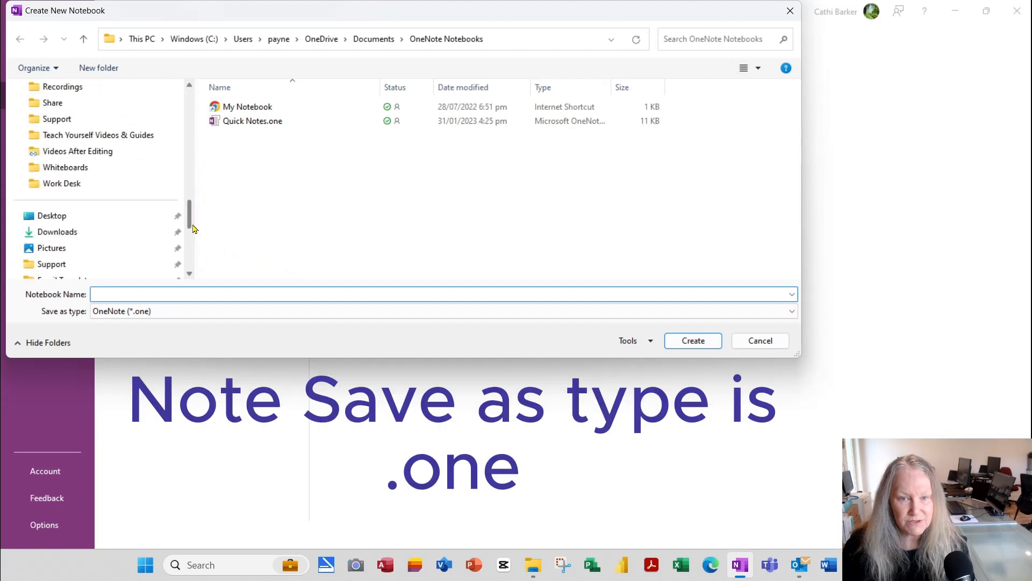
left_click(54, 217)
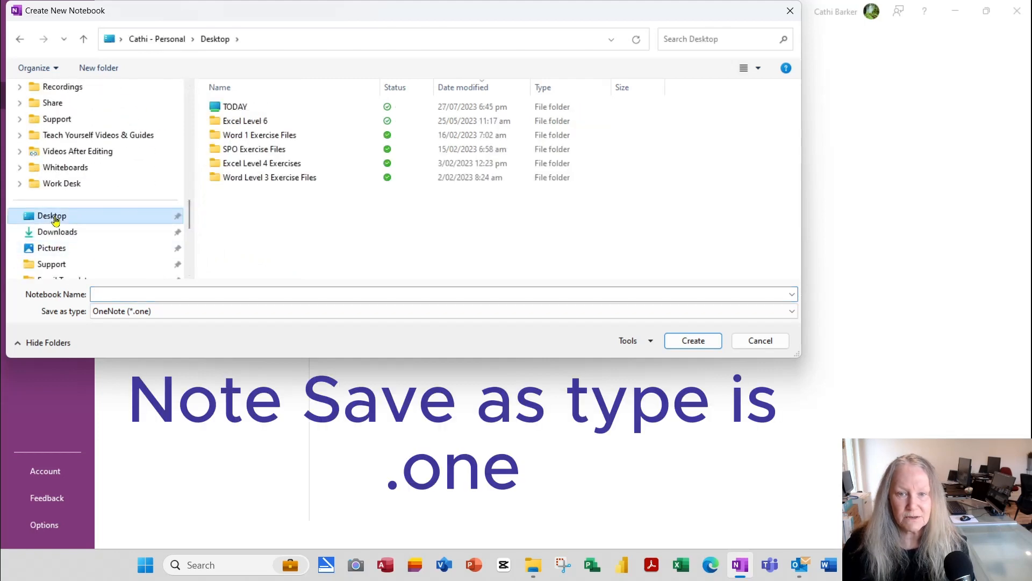
left_click(124, 296)
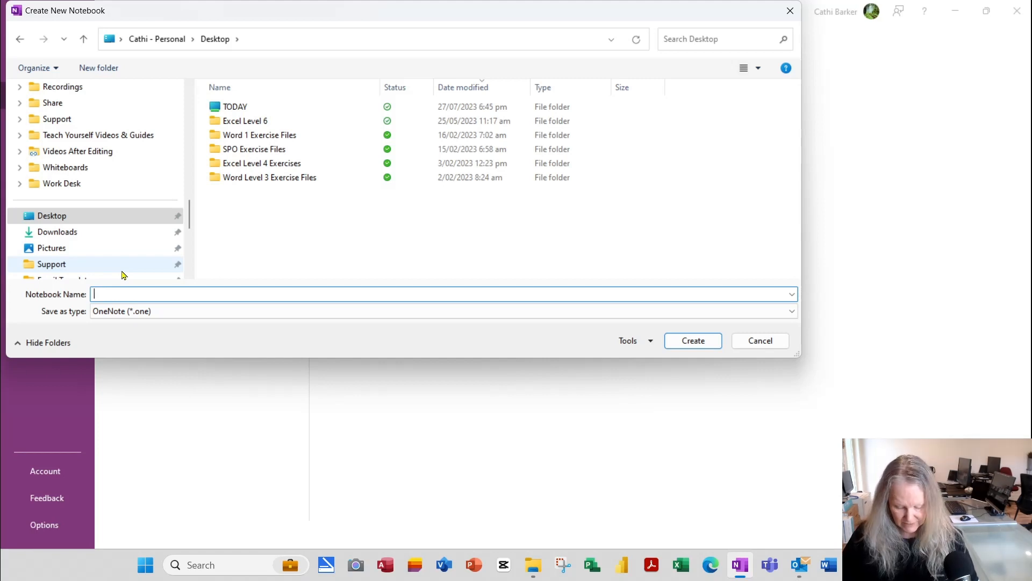
type("P")
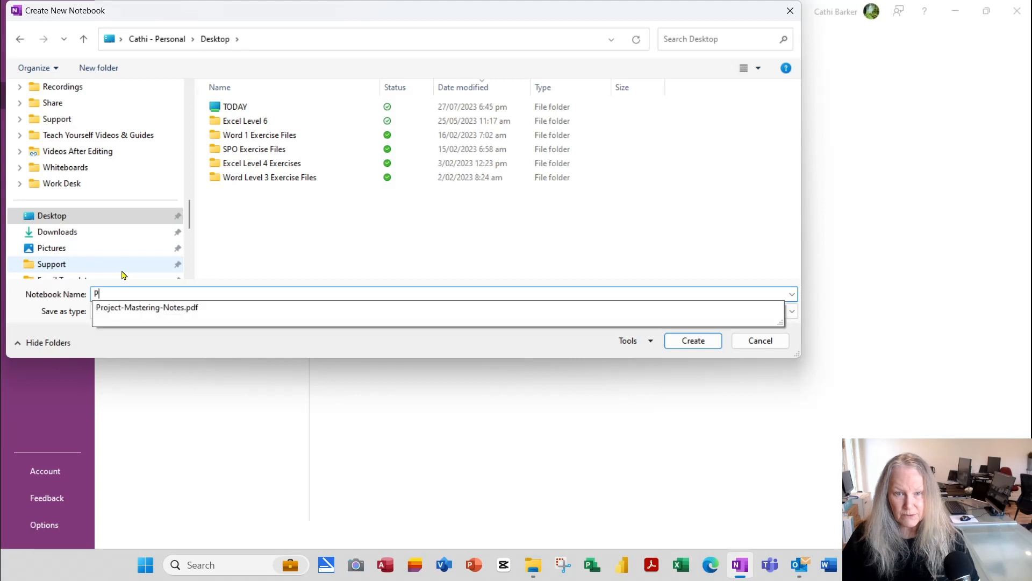
type("roject Mana")
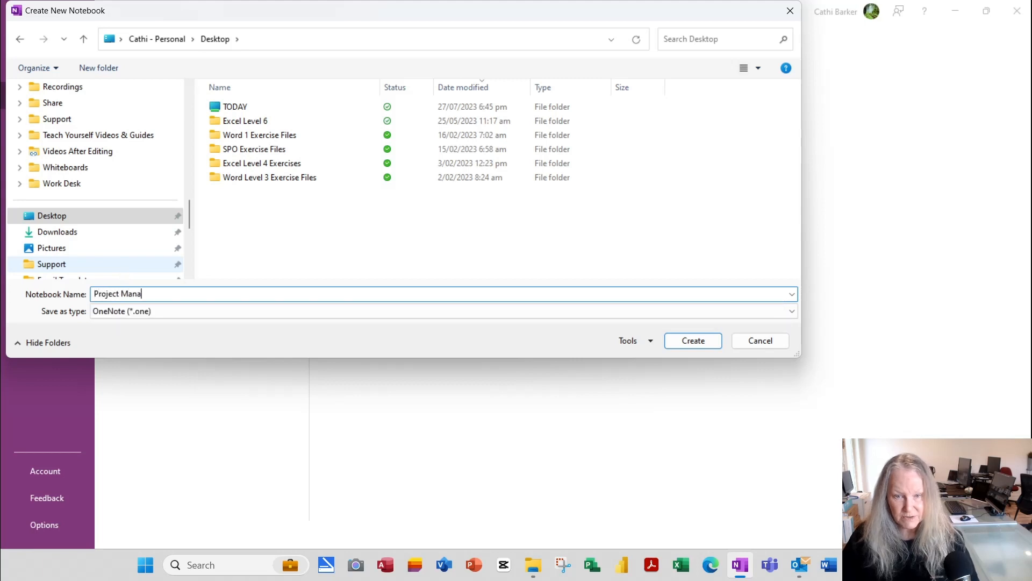
type("gement Notebook")
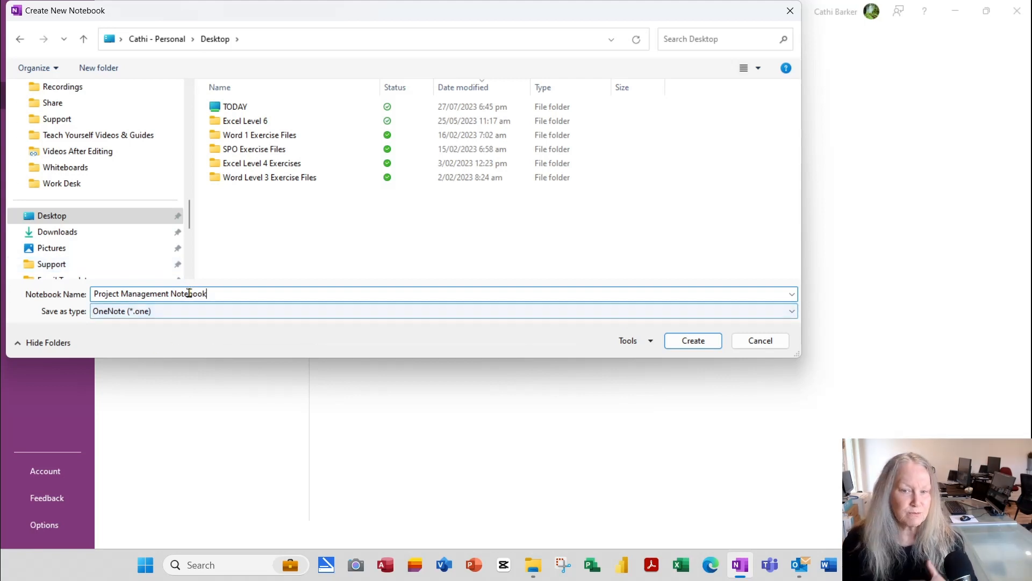
left_click(697, 343)
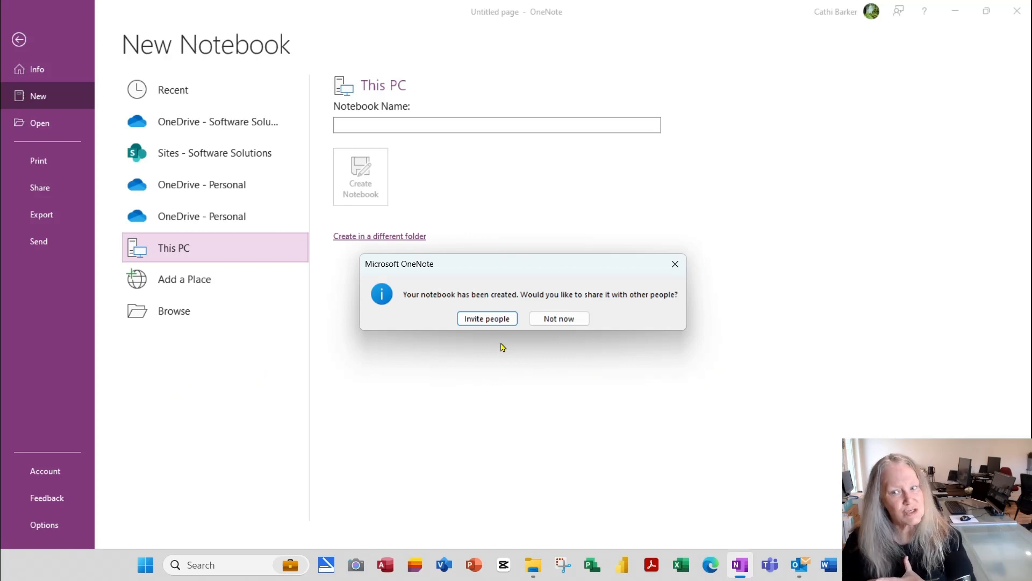
Step: Decline sharing, collapse Project Management Notebook and drag it to the top of the notebooks list
left_click(557, 319)
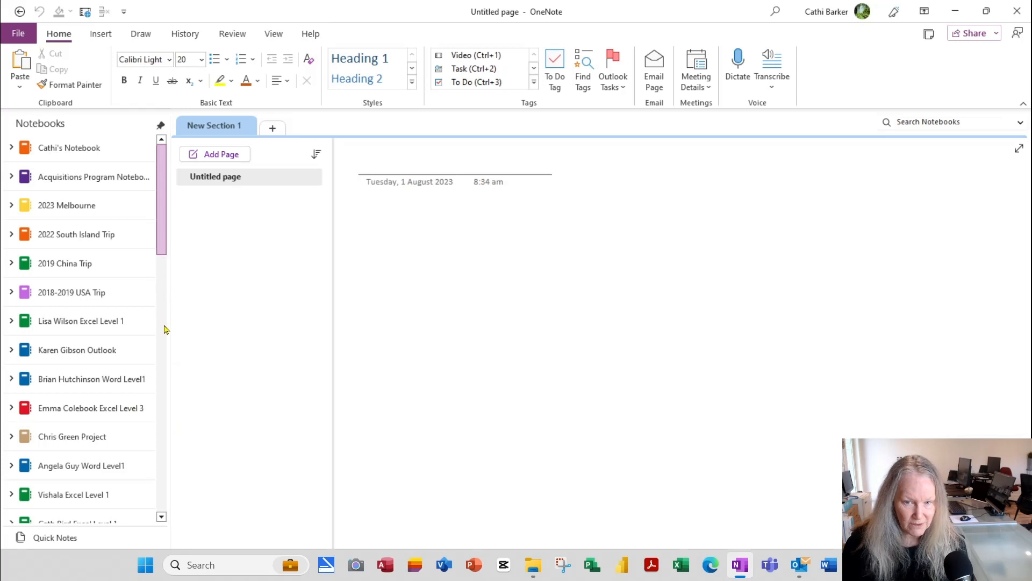
scroll(165, 337, "down", 10)
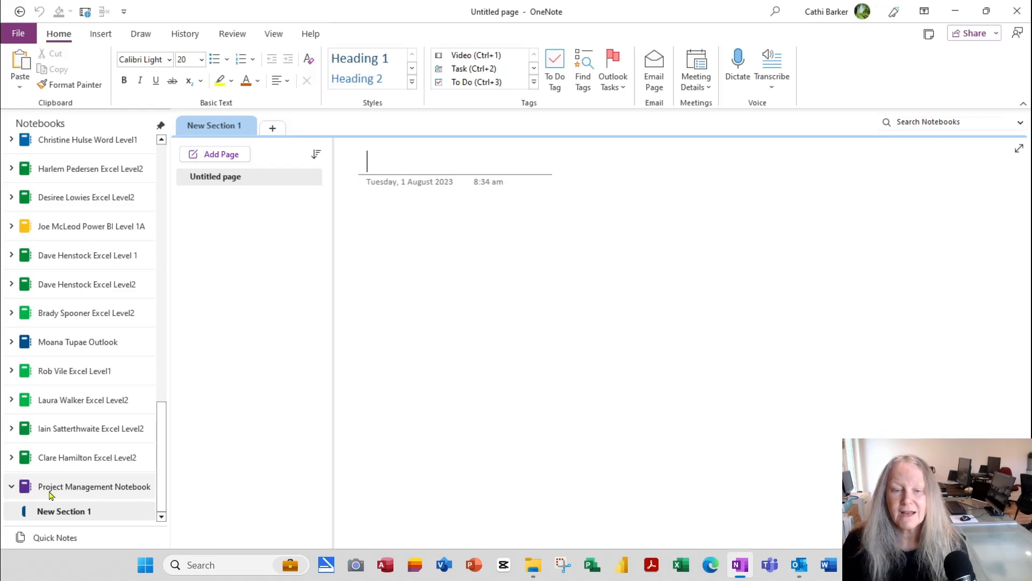
mouse_move(64, 492)
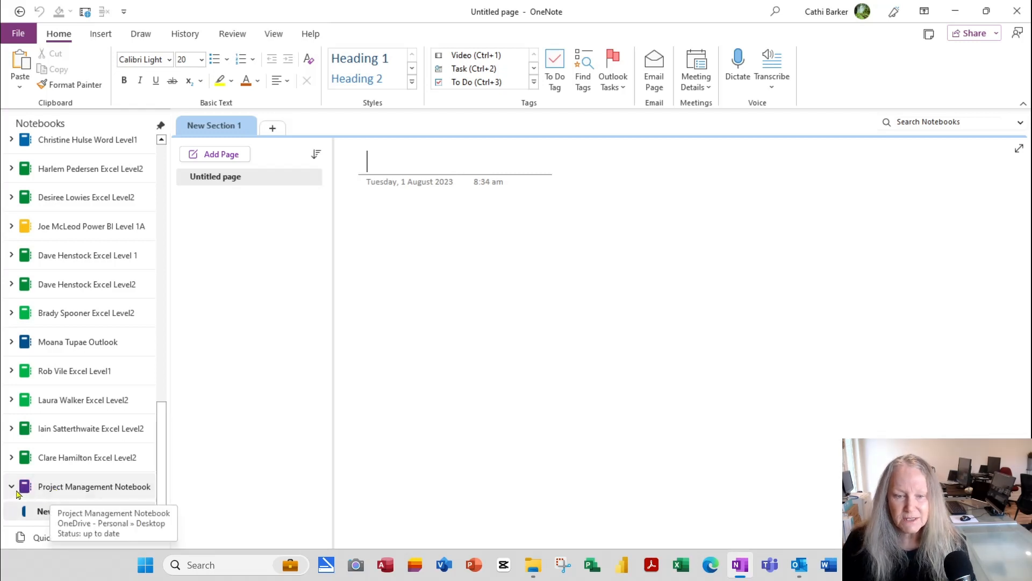
left_click(12, 488)
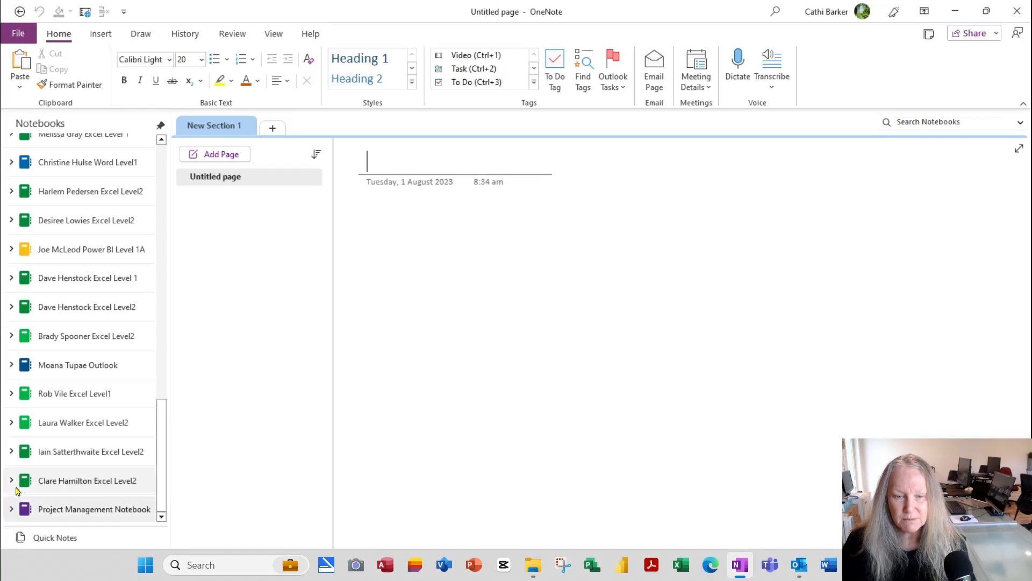
left_click_drag(71, 519, 62, 154)
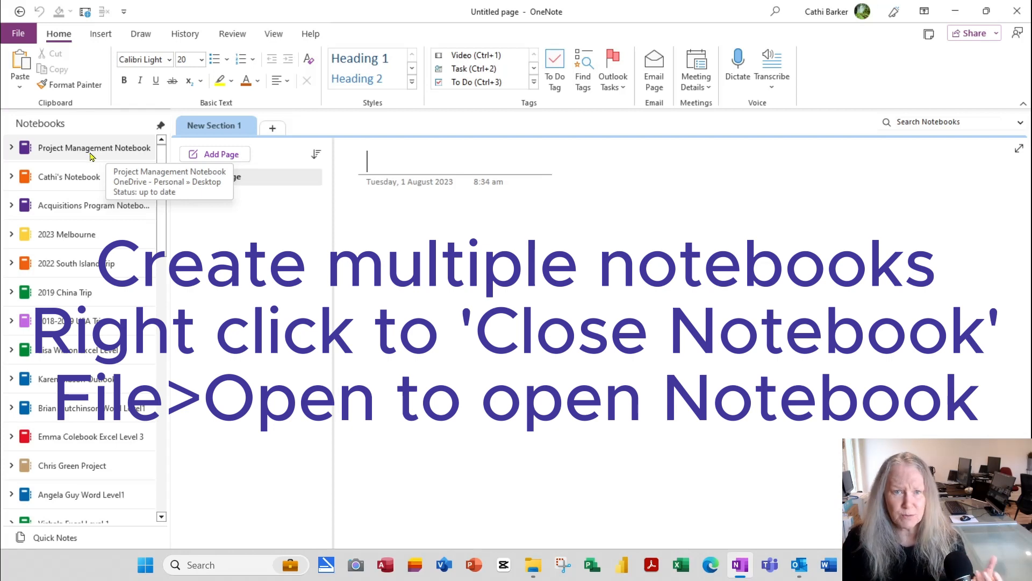
Step: Close Project Management Notebook and reopen it from the File Open view
right_click(92, 154)
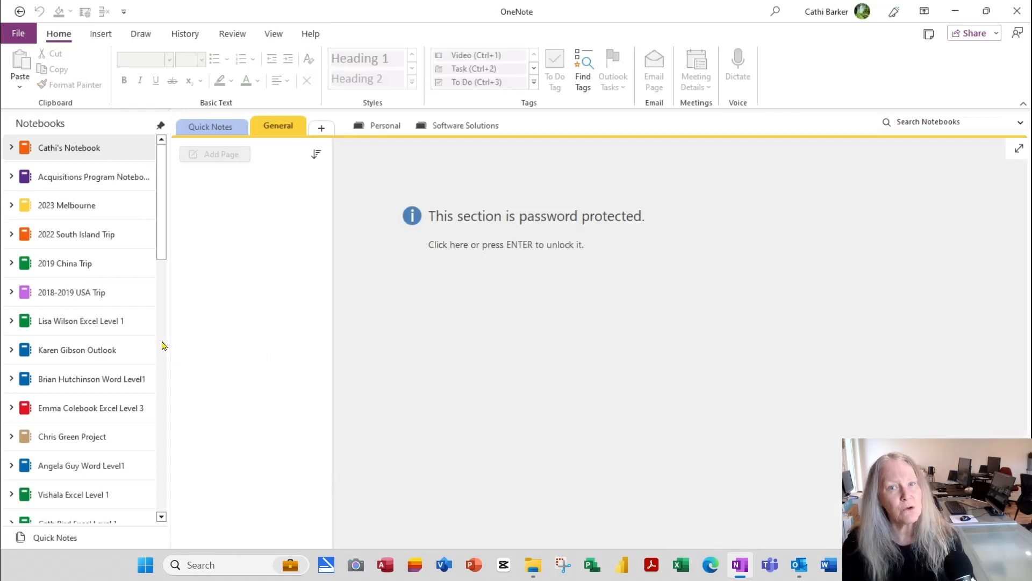
left_click(19, 40)
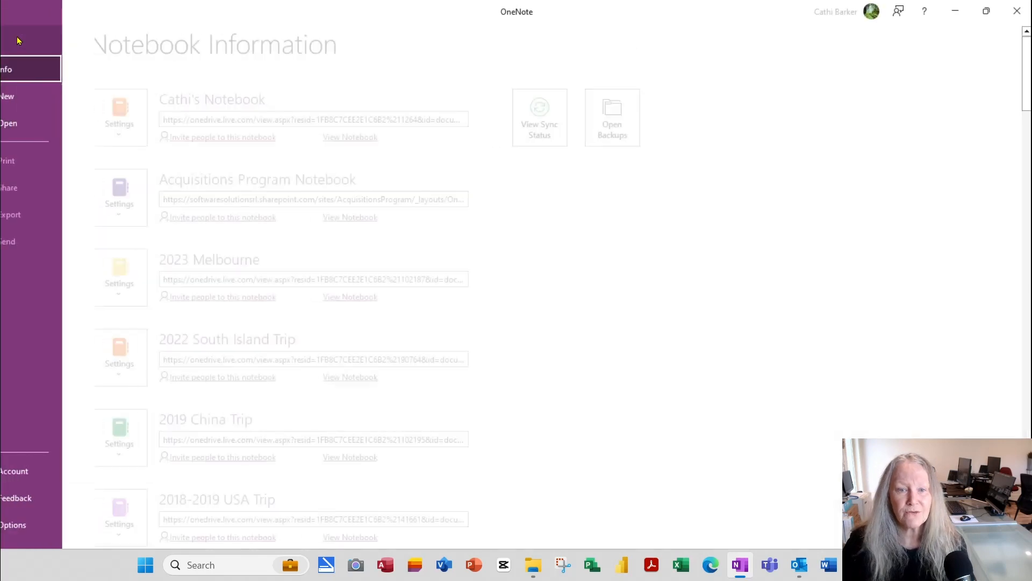
left_click(40, 126)
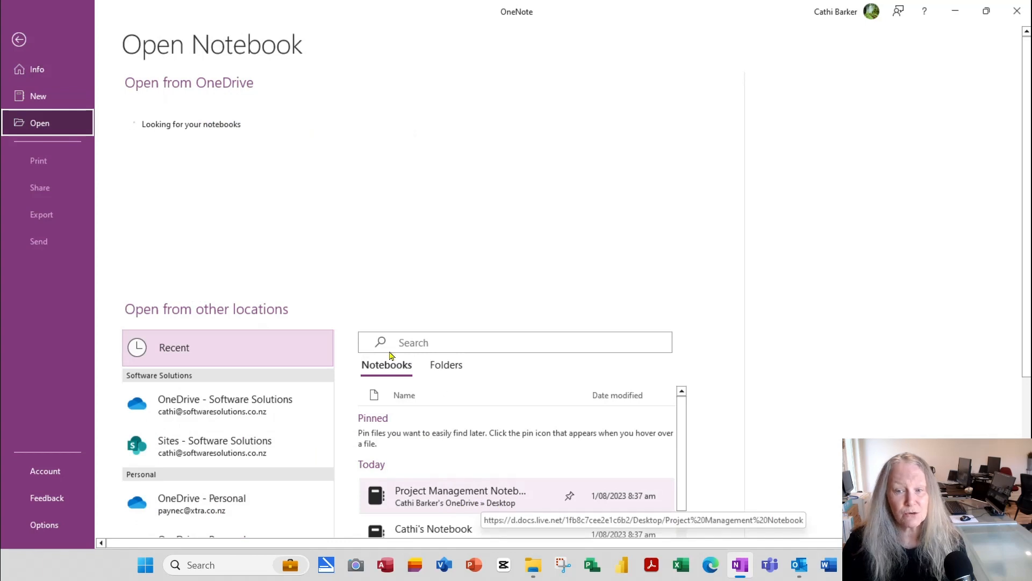
left_click(462, 496)
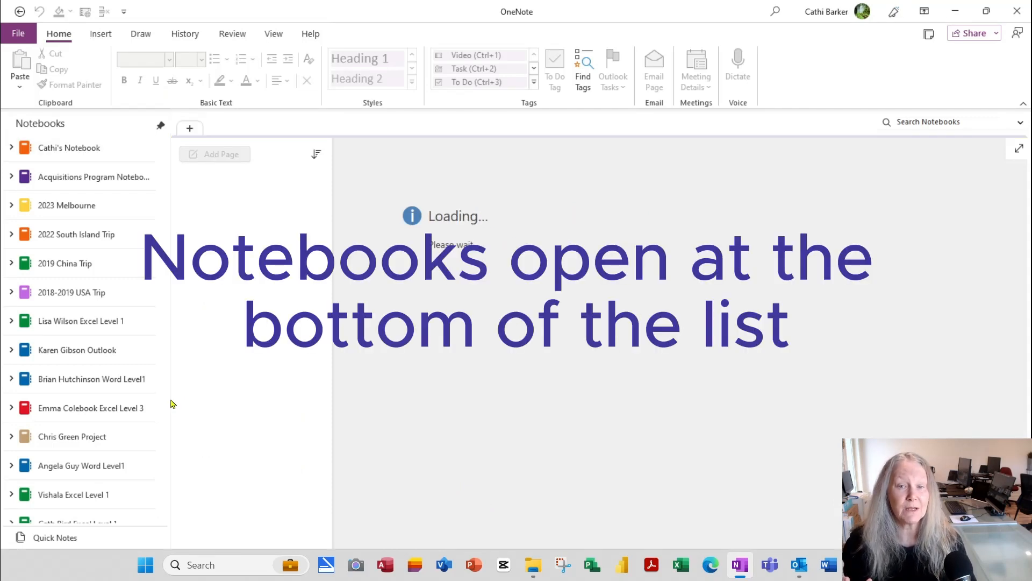
Step: Drag Project Management Notebook up to second place, just below the first notebook
left_click_drag(163, 267, 173, 428)
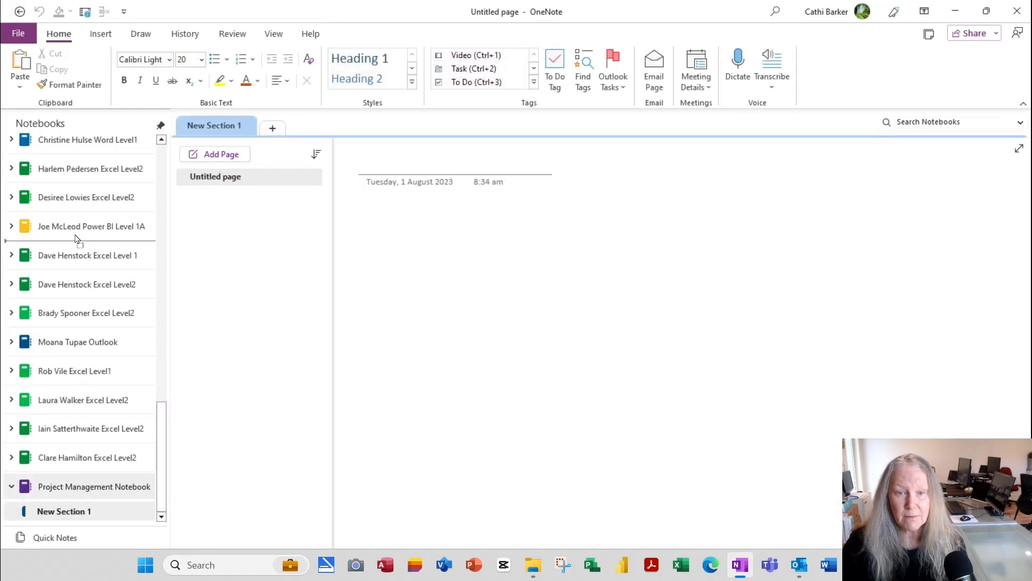
scroll(66, 130, "up", 5)
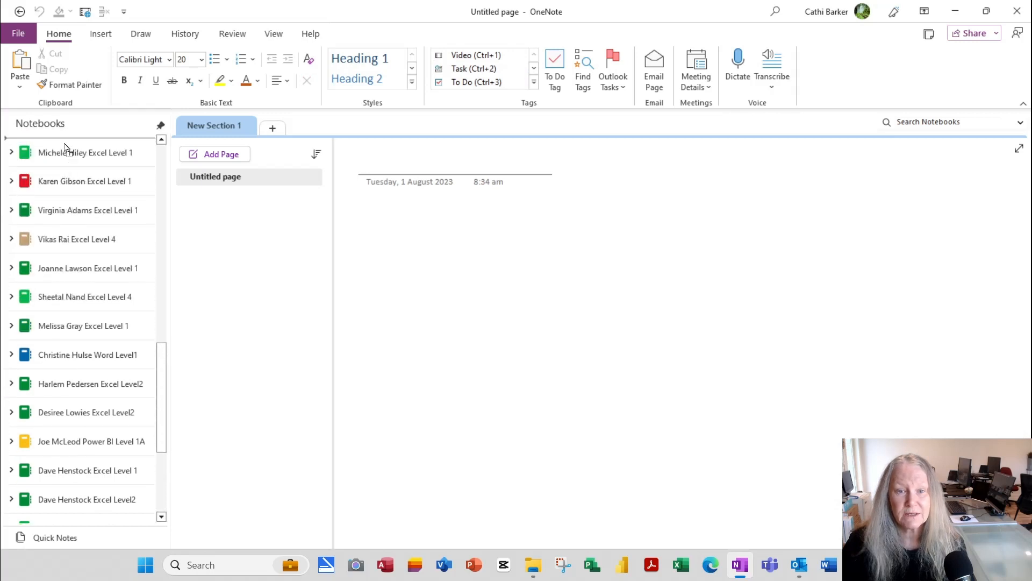
left_click_drag(65, 144, 67, 168)
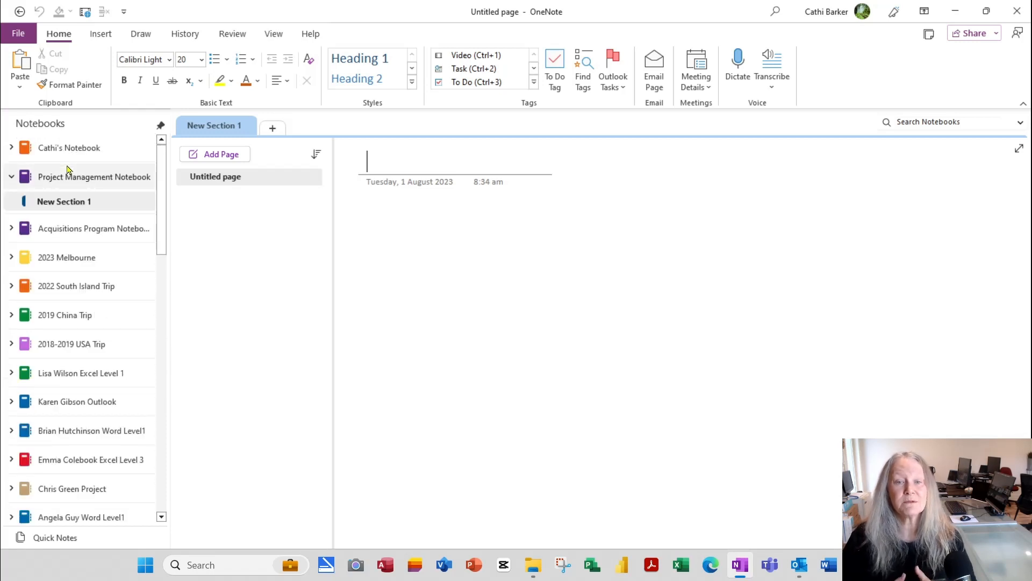
Step: In notebook Properties, rename Project Management Notebook to 'PM Notebook' and set its colour to blue
left_click(11, 177)
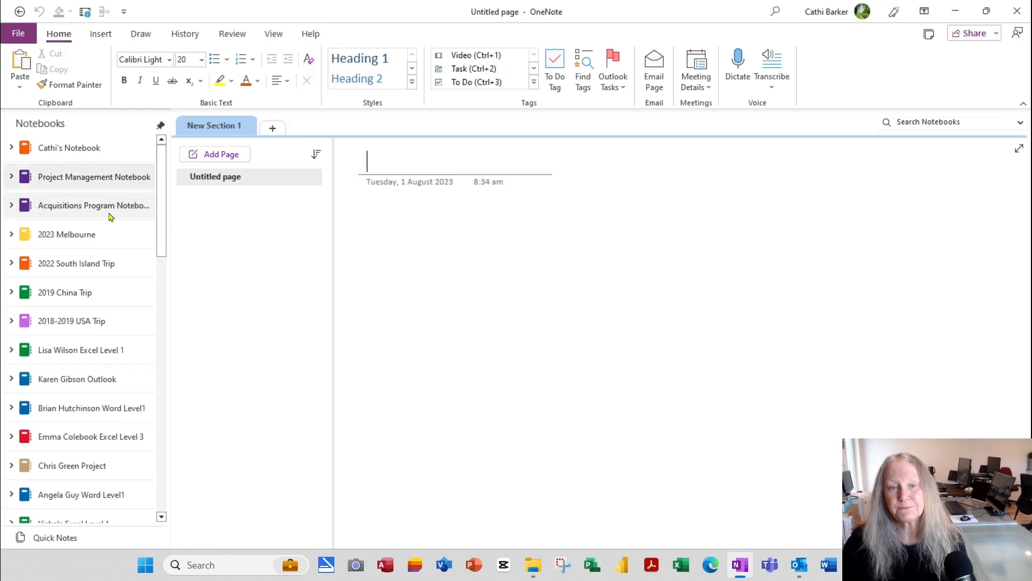
left_click(12, 177)
left_click(11, 177)
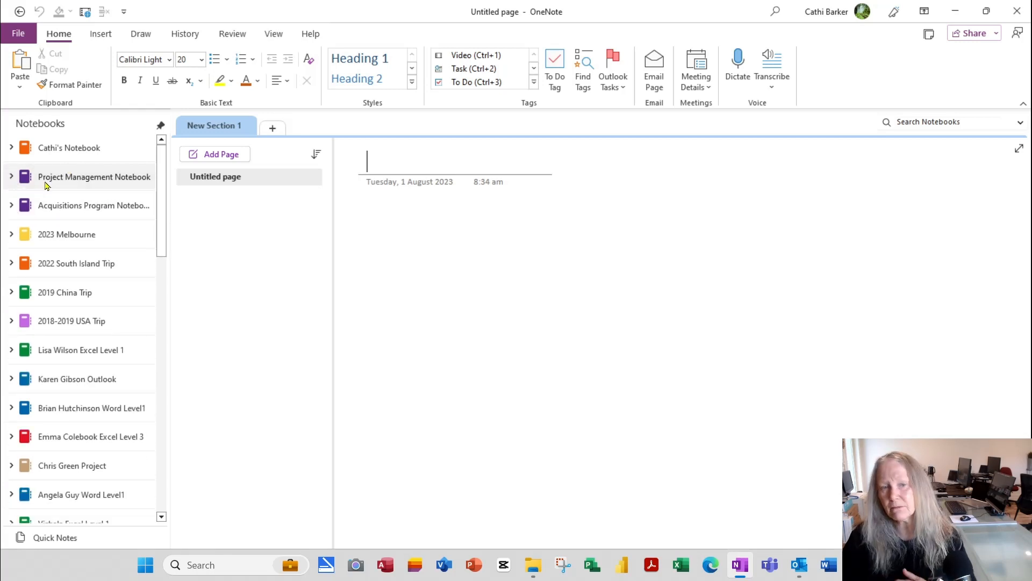
right_click(74, 185)
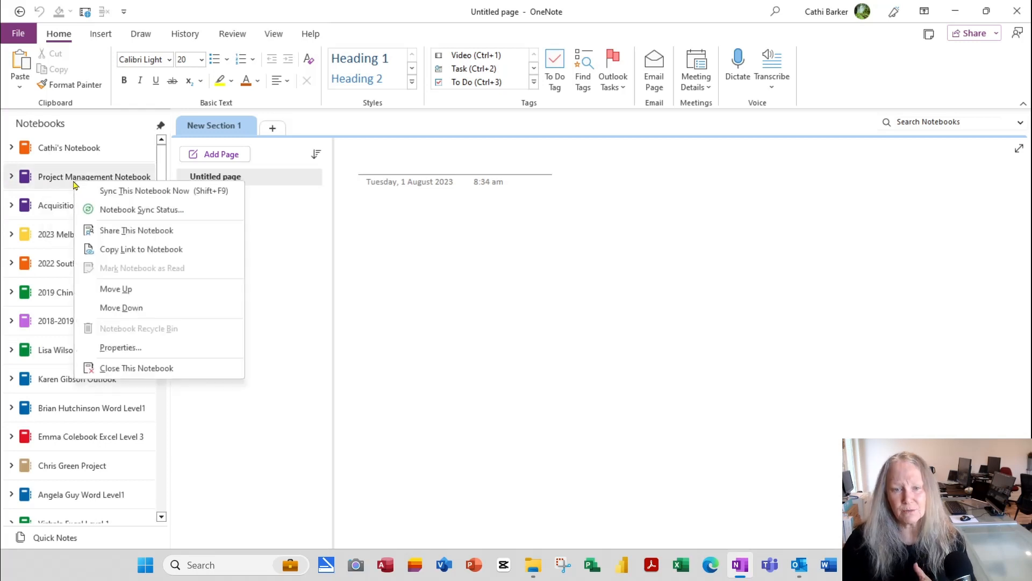
left_click(134, 348)
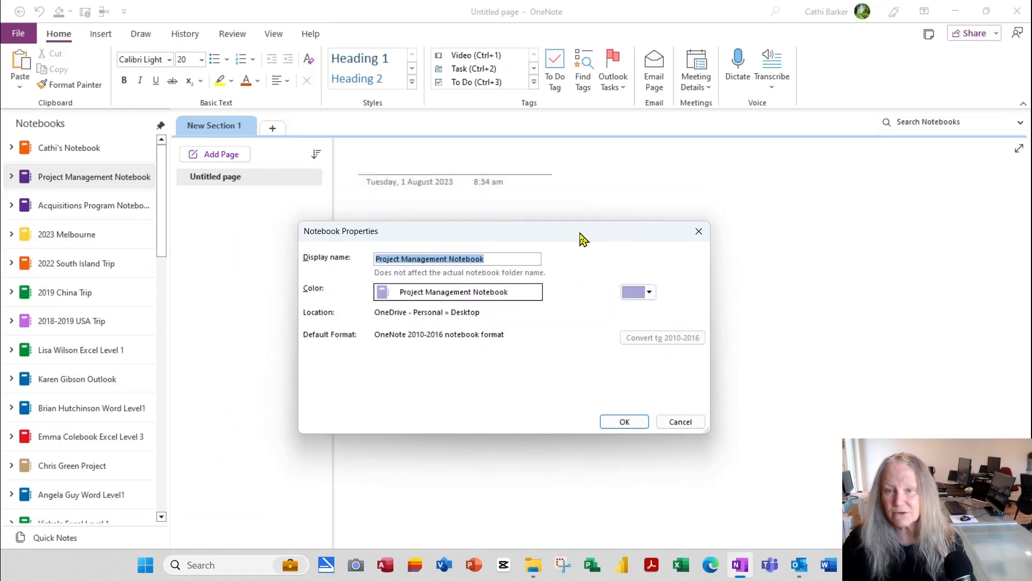
left_click(451, 262)
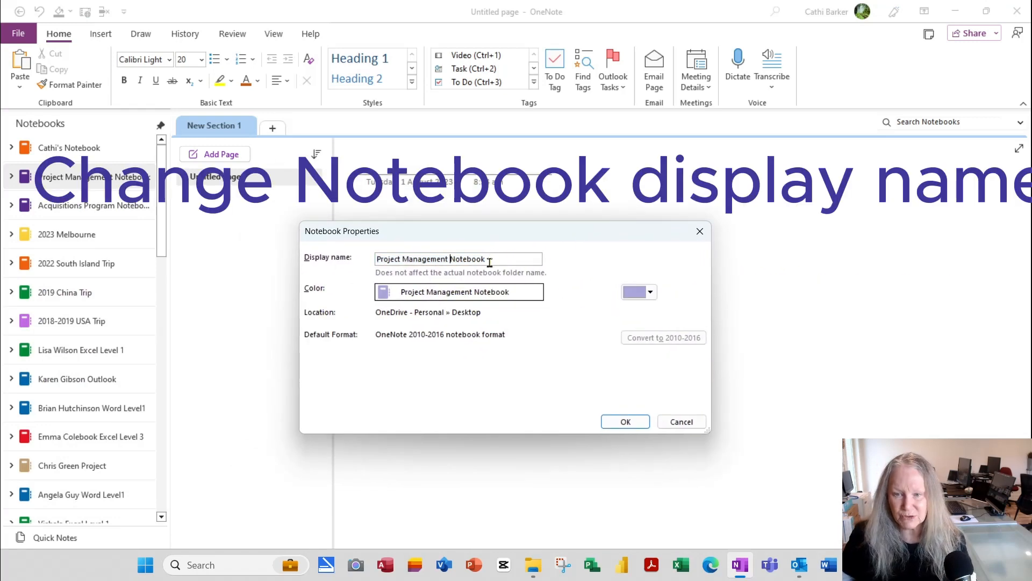
key("ctrl+shift+Left")
key("ctrl+shift+Left")
key("BackSpace")
type("PM")
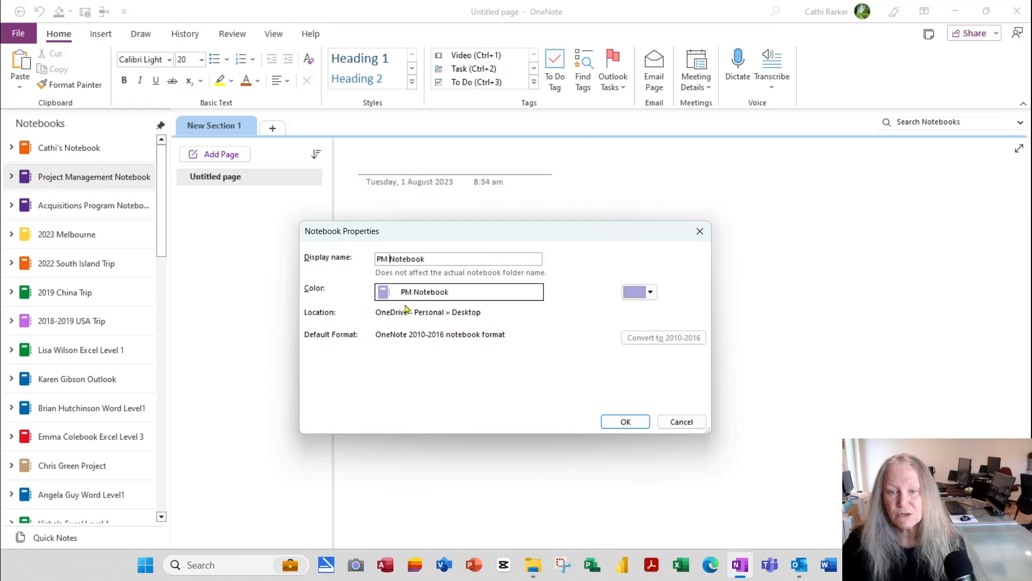
left_click(651, 292)
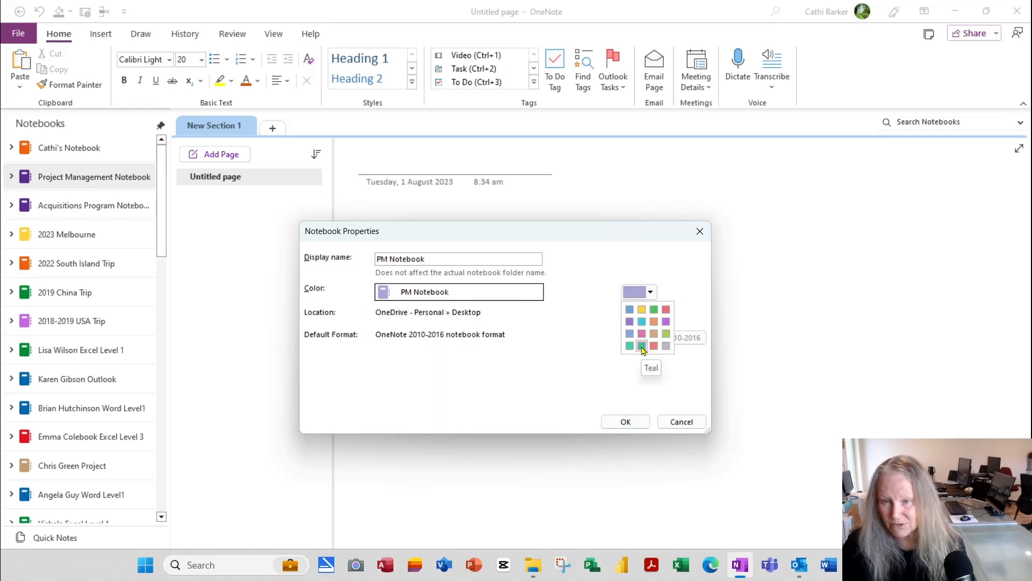
left_click(630, 309)
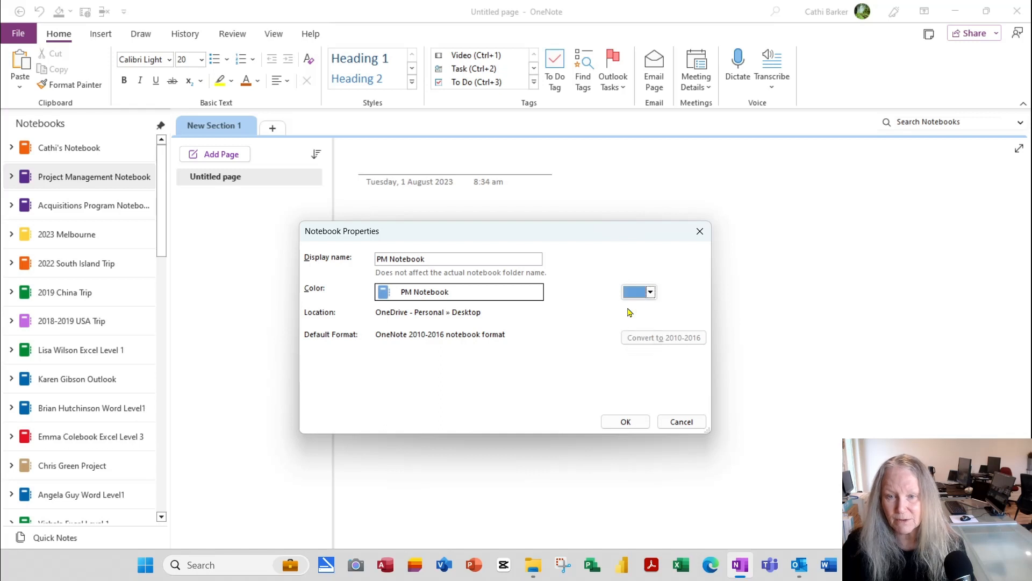
left_click(626, 422)
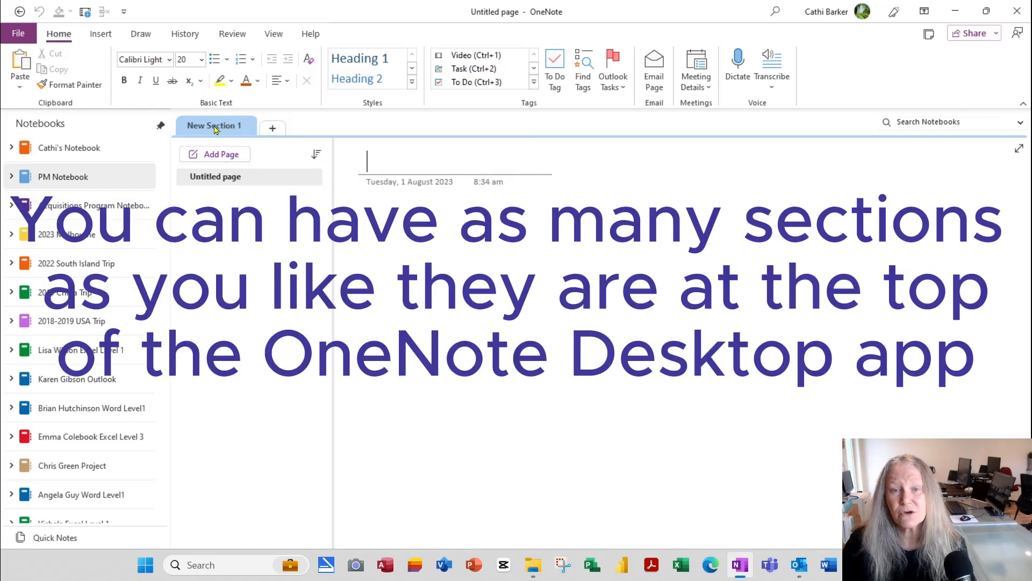
Step: Rename New Section 1 to 'Ideas' and add a section named 'Job 112233'
double_click(213, 127)
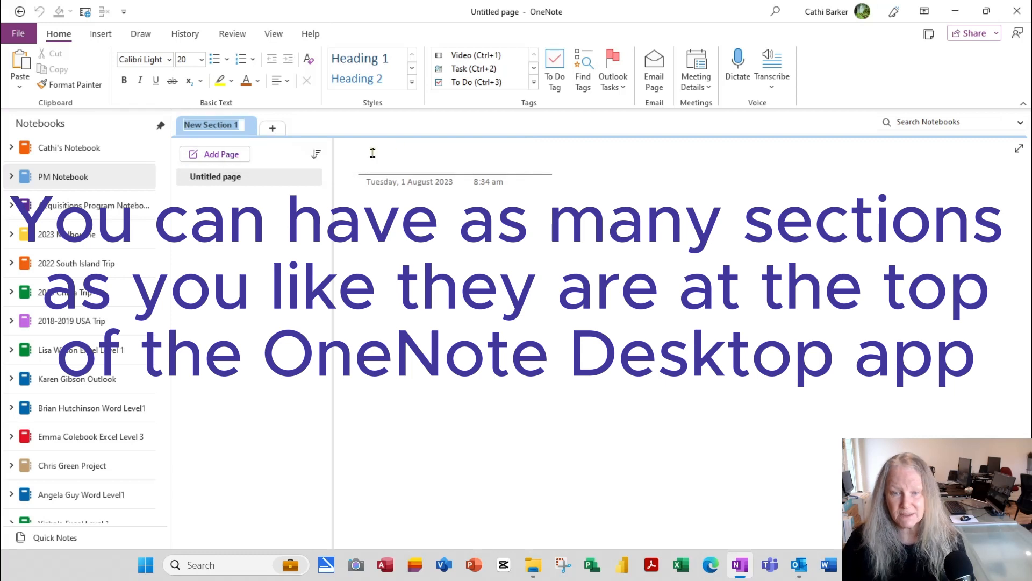
type("Ideas")
key("Return")
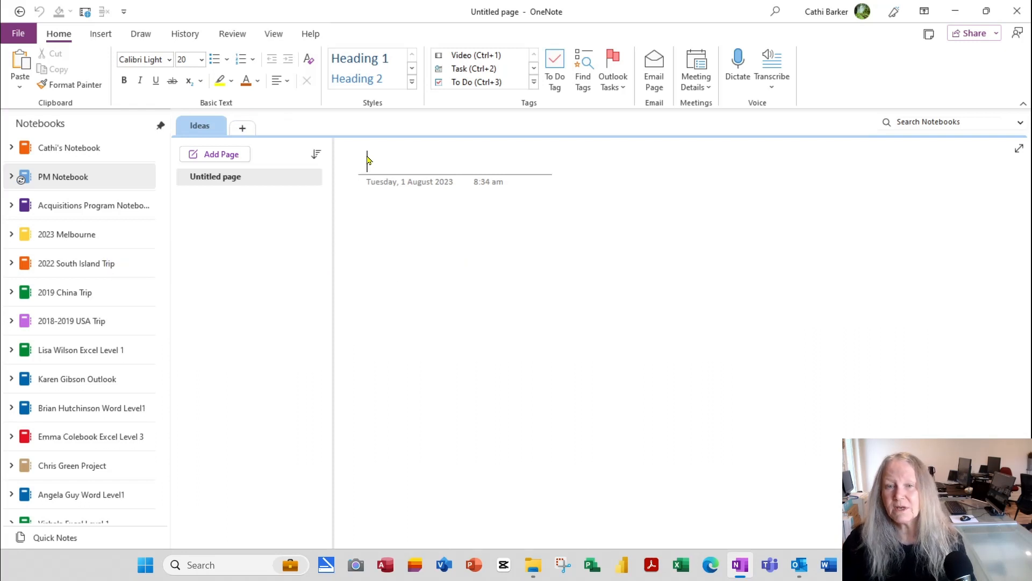
left_click(243, 130)
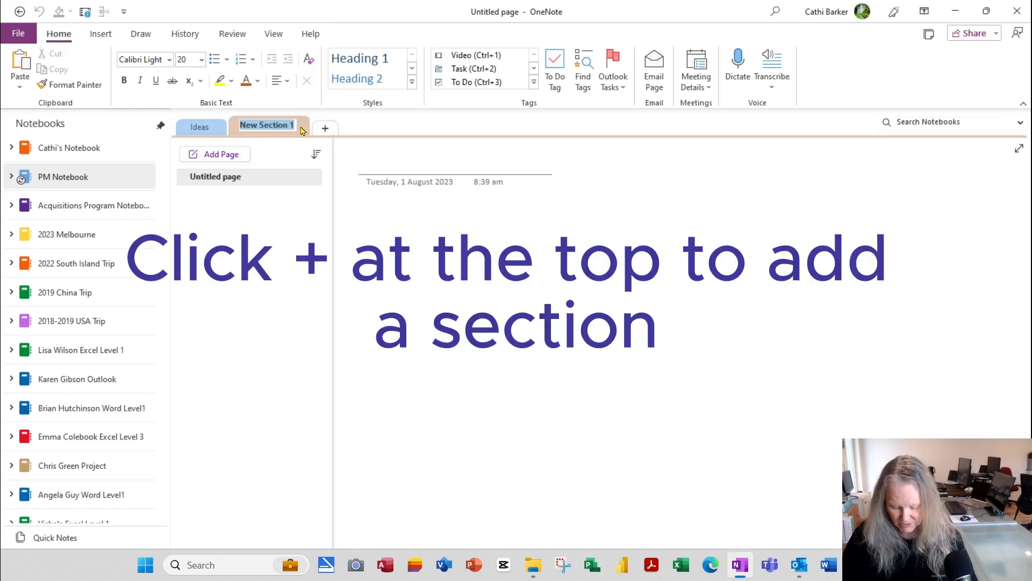
type("Job 11")
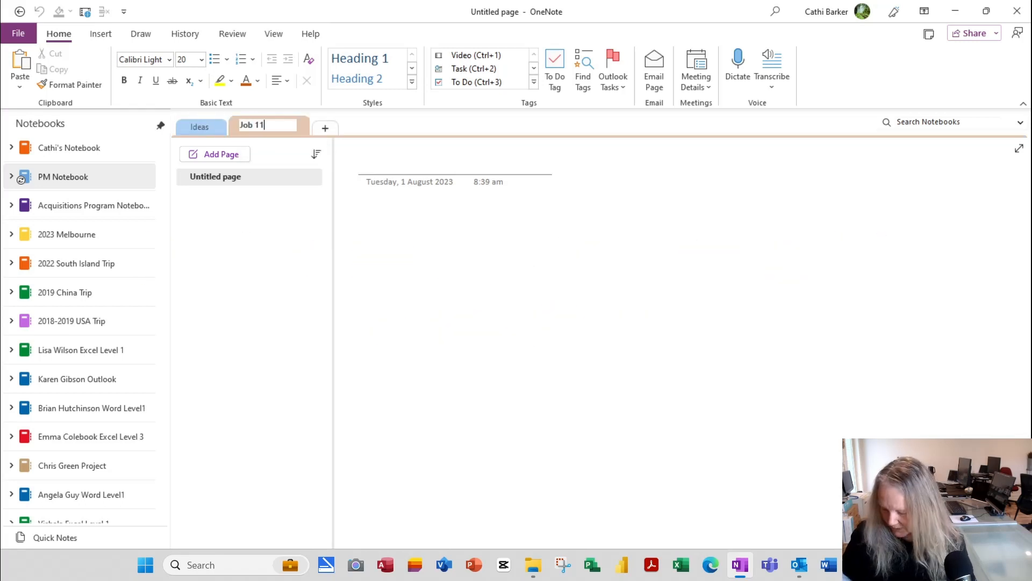
type("2233")
key("Return")
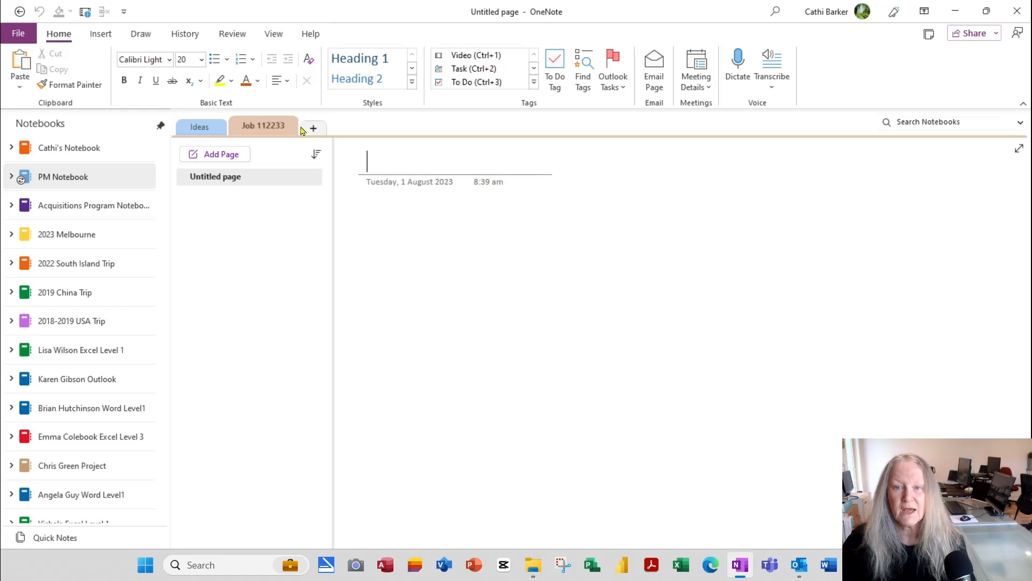
Step: Add three more sections: 'Job 445566', 'Job 56688' and 'Job 778899'
left_click(314, 128)
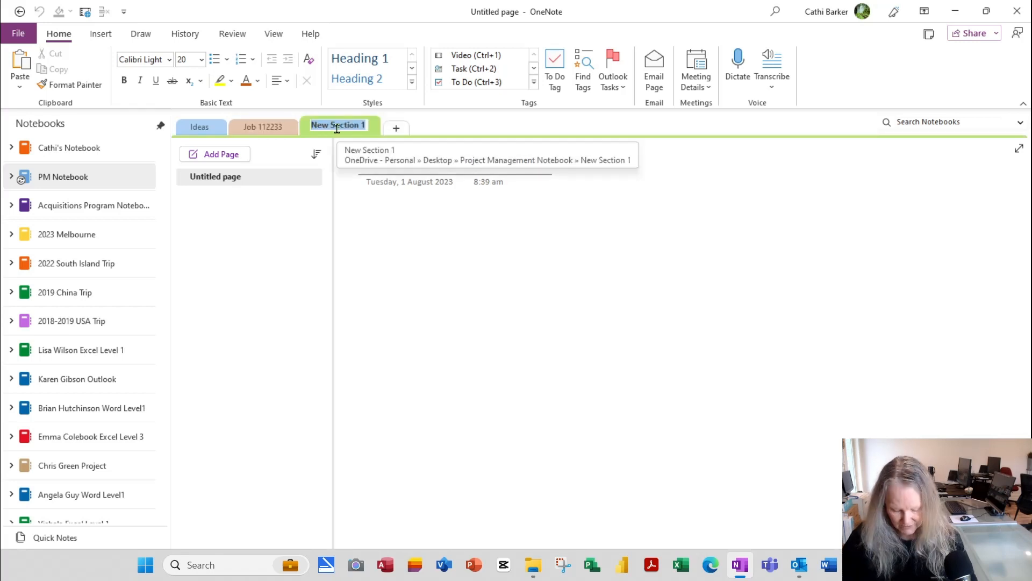
type("Job 445566")
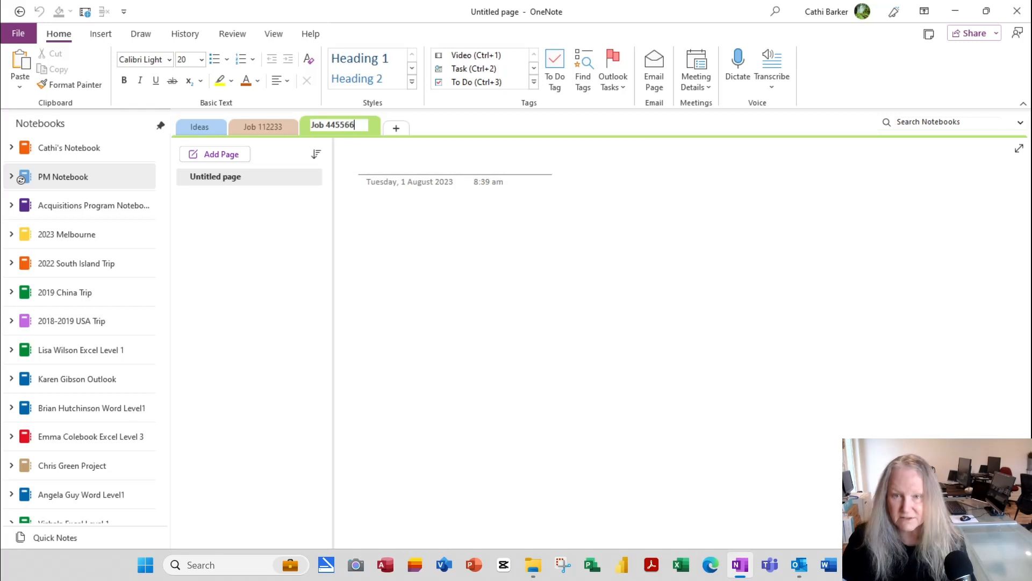
key("Return")
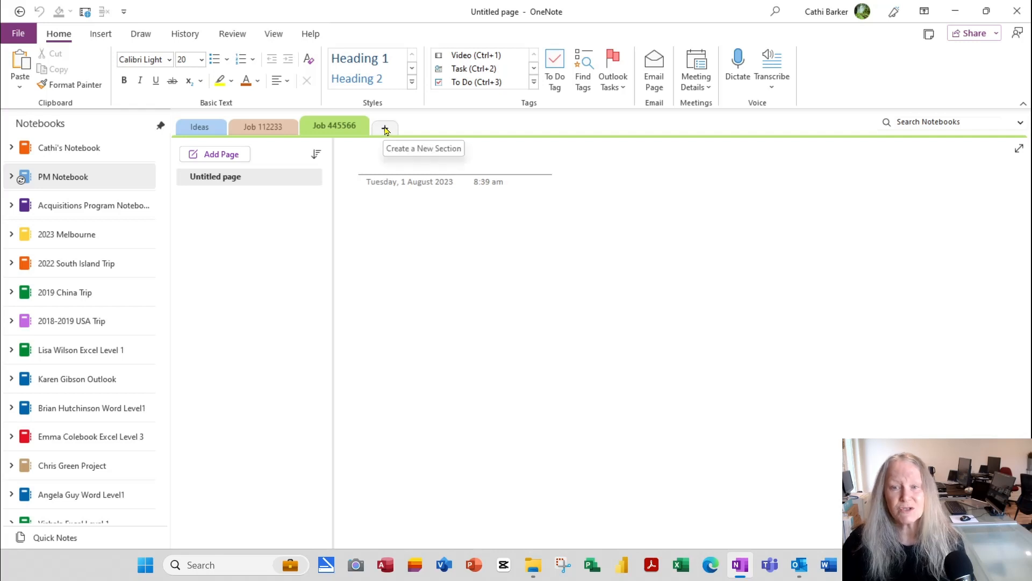
left_click(385, 131)
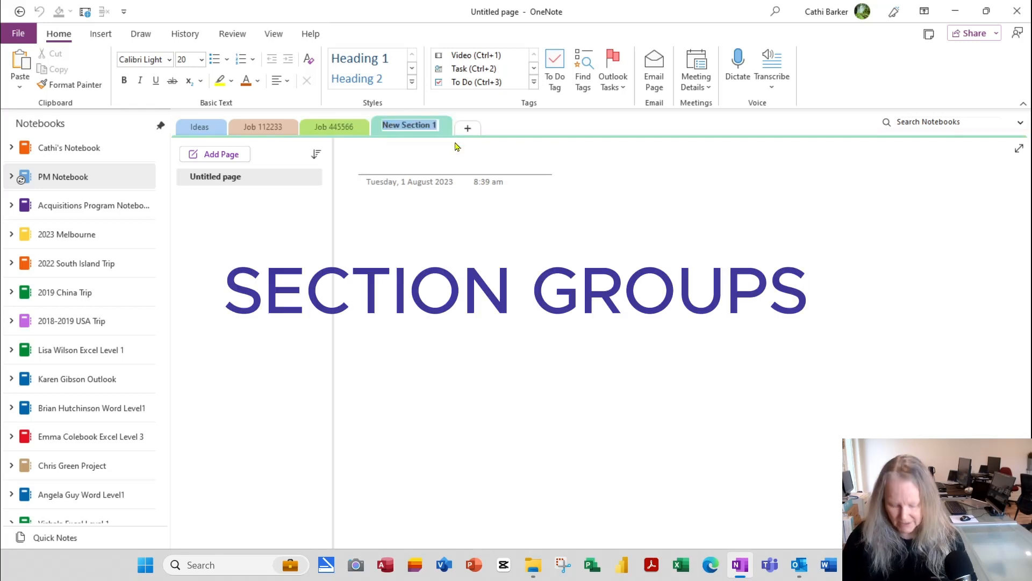
type("Job ")
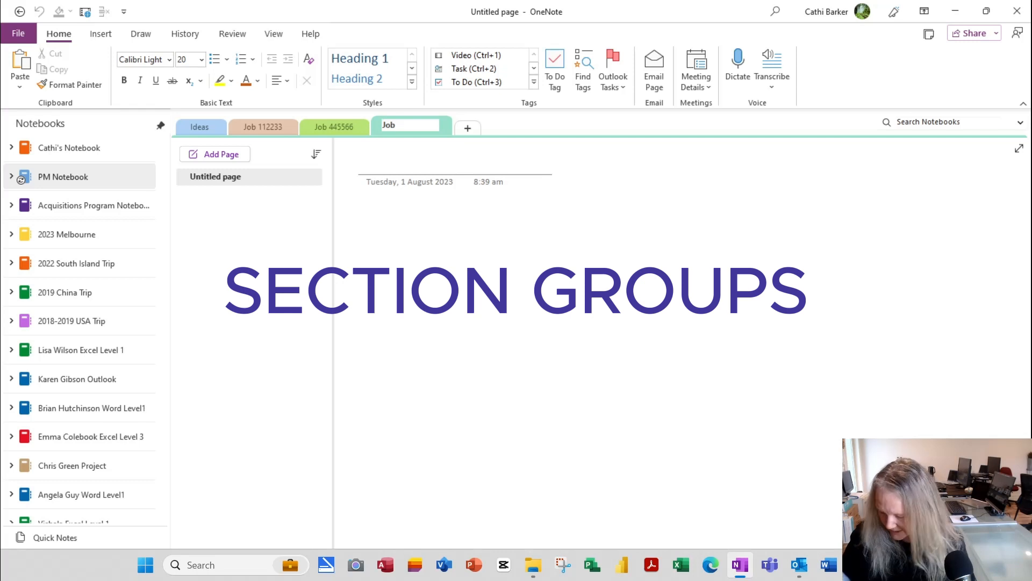
type("56688")
key("Return")
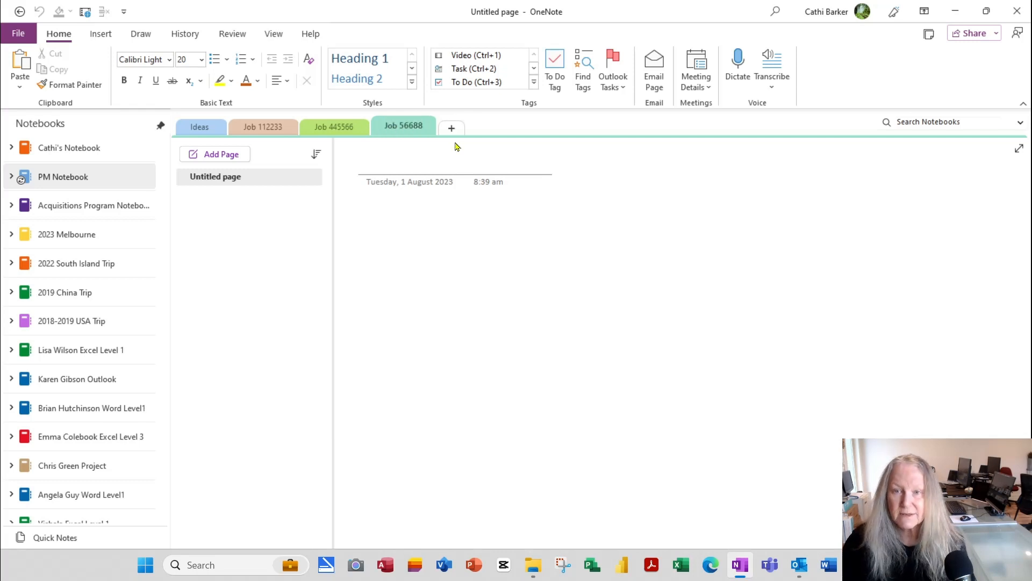
left_click(453, 129)
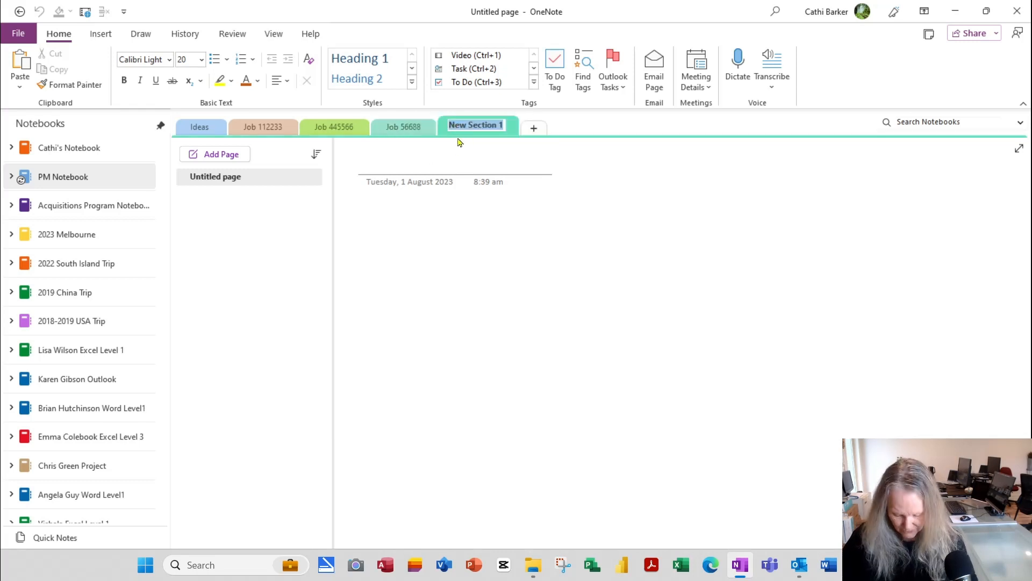
type("Job")
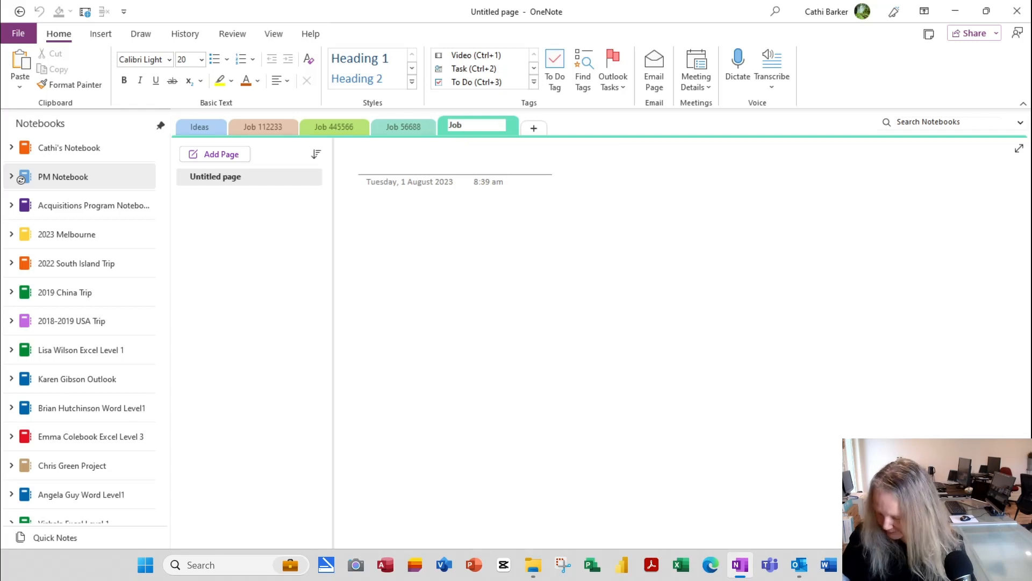
type(" 778899")
key("Return")
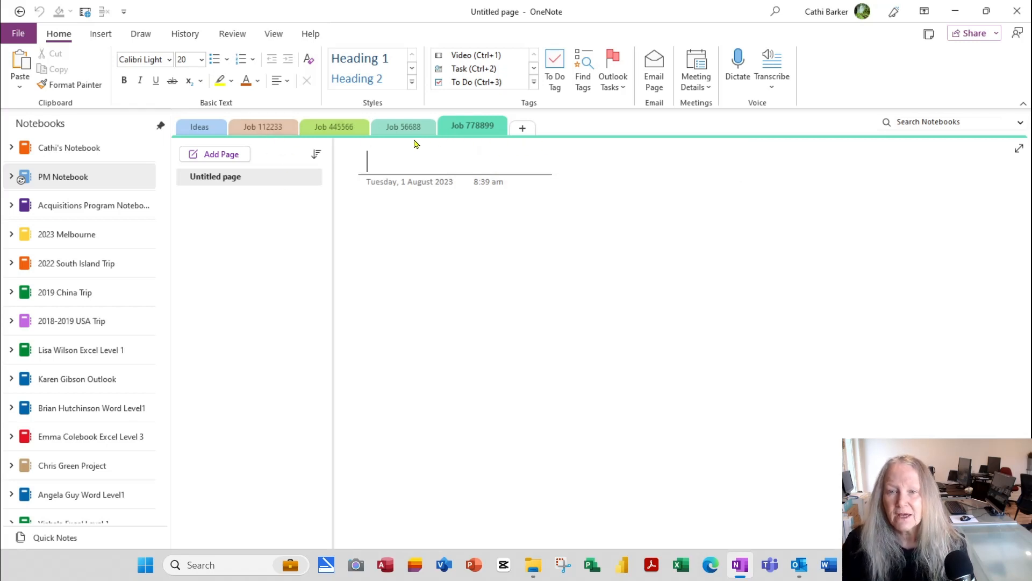
Step: Create a section group and name it 'Current Projects'
right_click(259, 129)
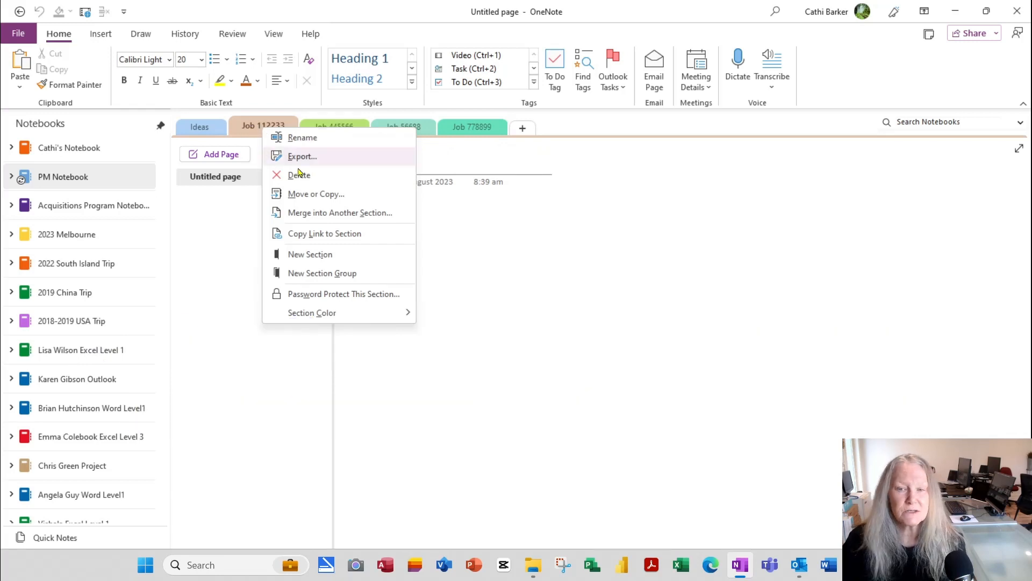
left_click(341, 274)
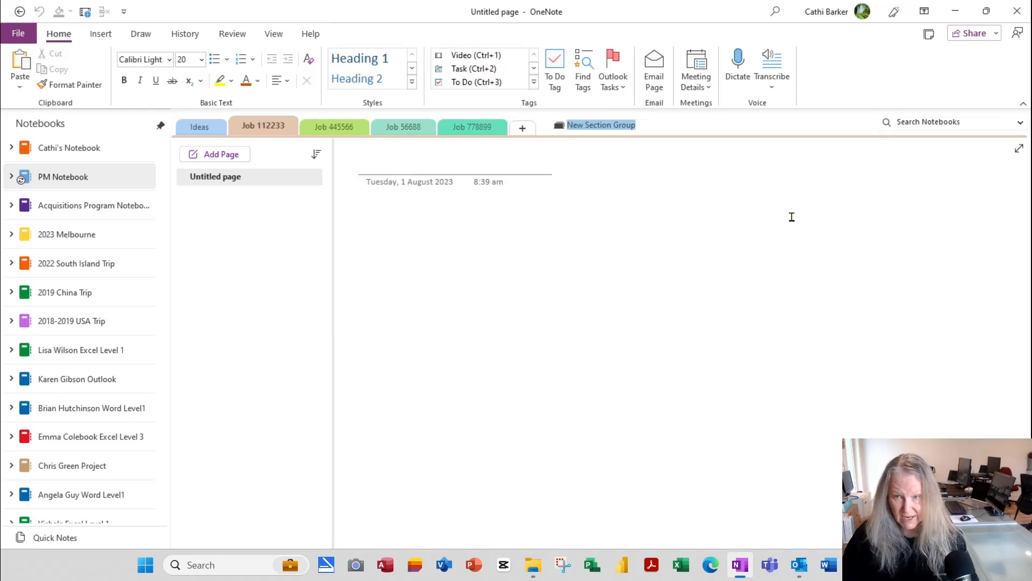
type("Current Pro")
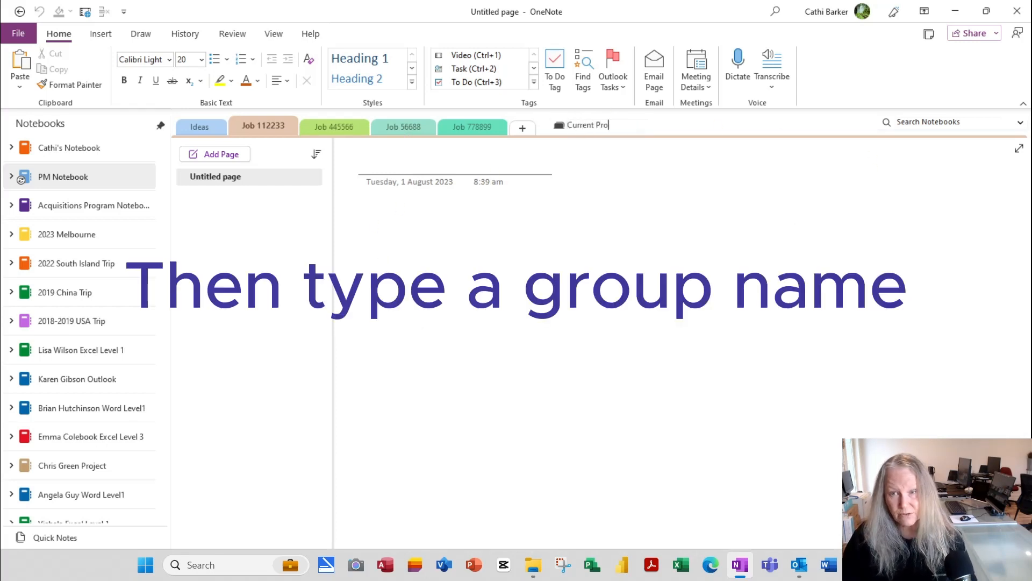
type("ject")
key("Return")
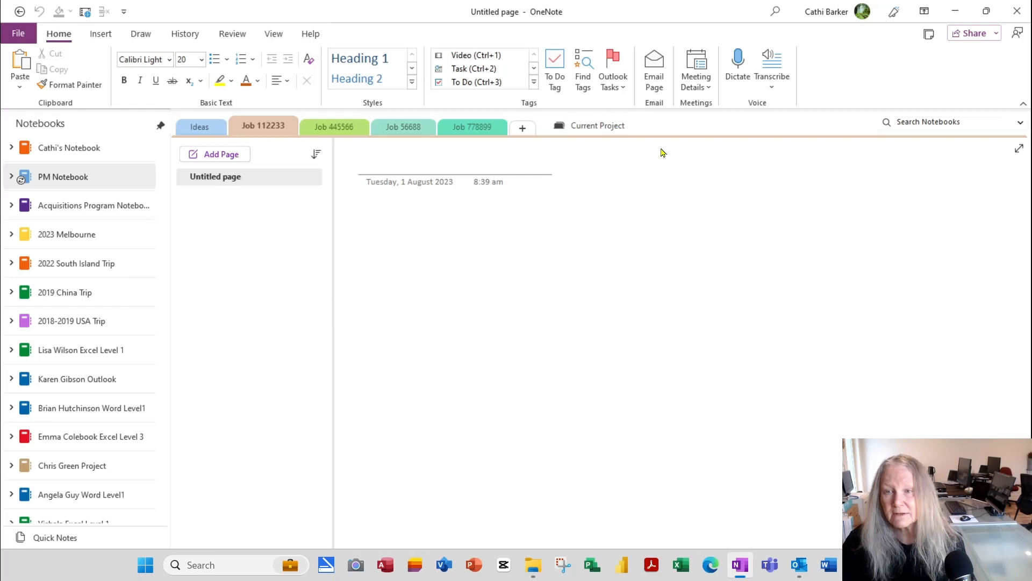
right_click(613, 127)
left_click(646, 134)
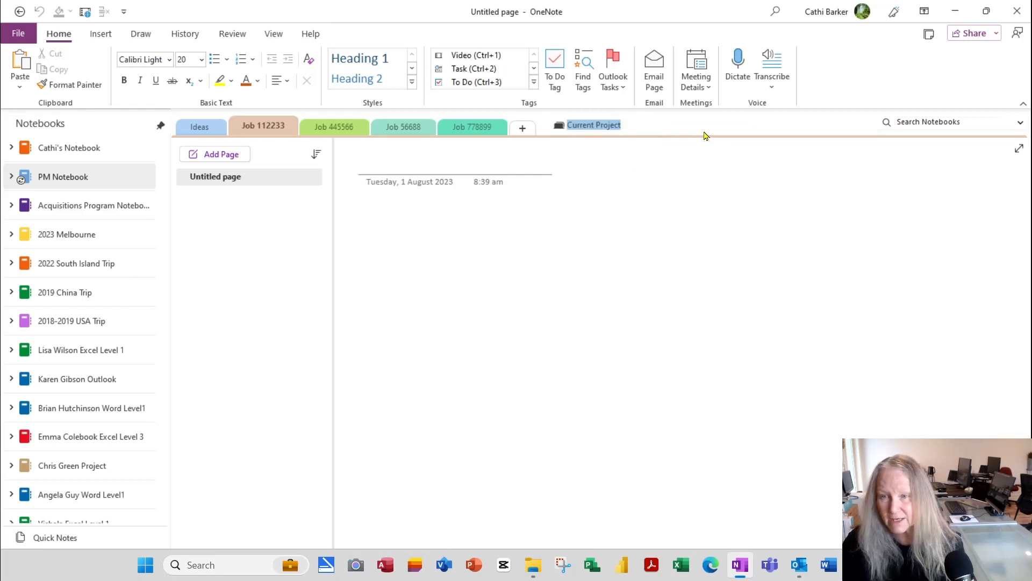
key("End")
type("s")
key("Return")
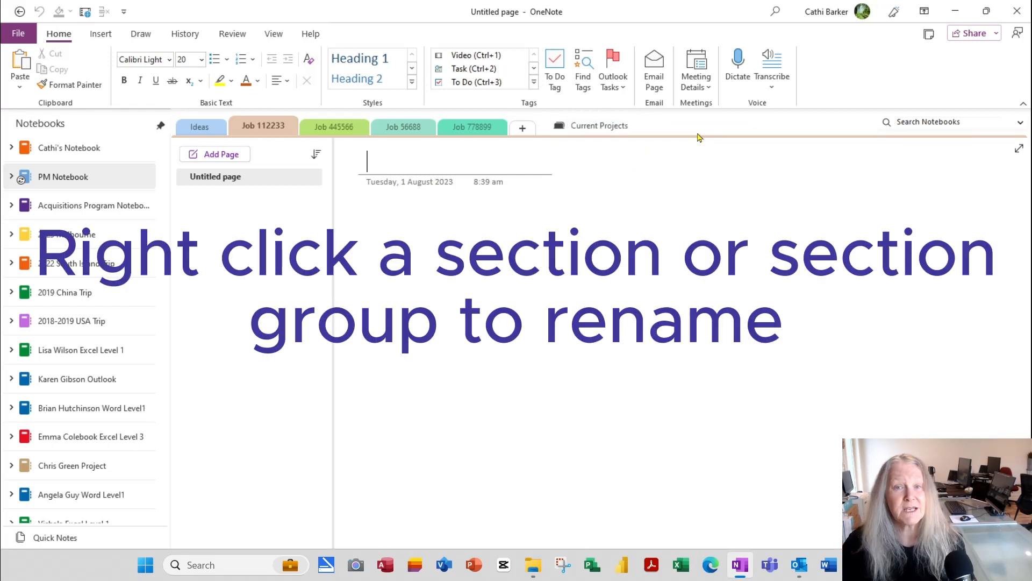
Step: Add a second section group named 'Completed Projects'
right_click(276, 127)
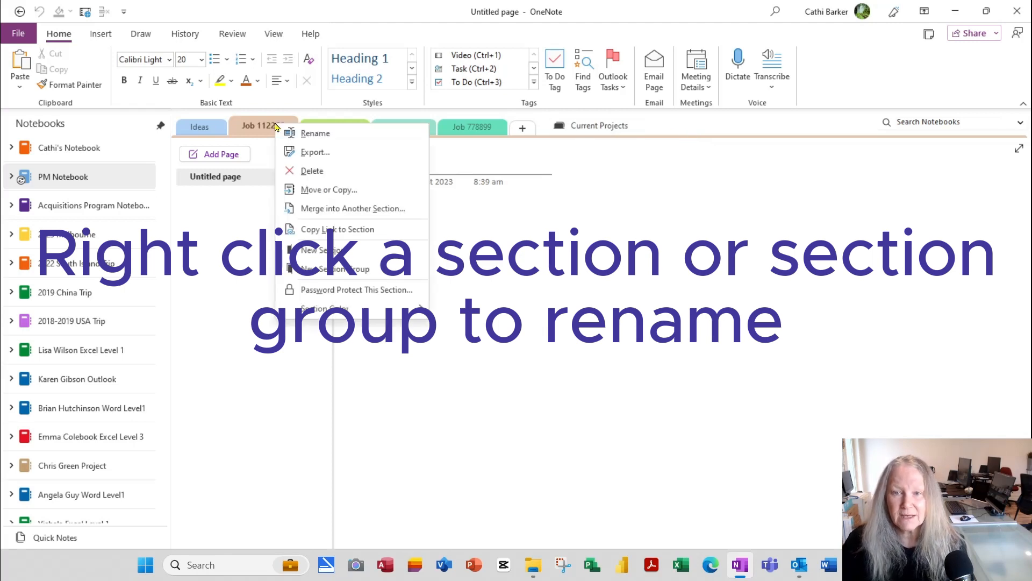
left_click(355, 270)
type("Co")
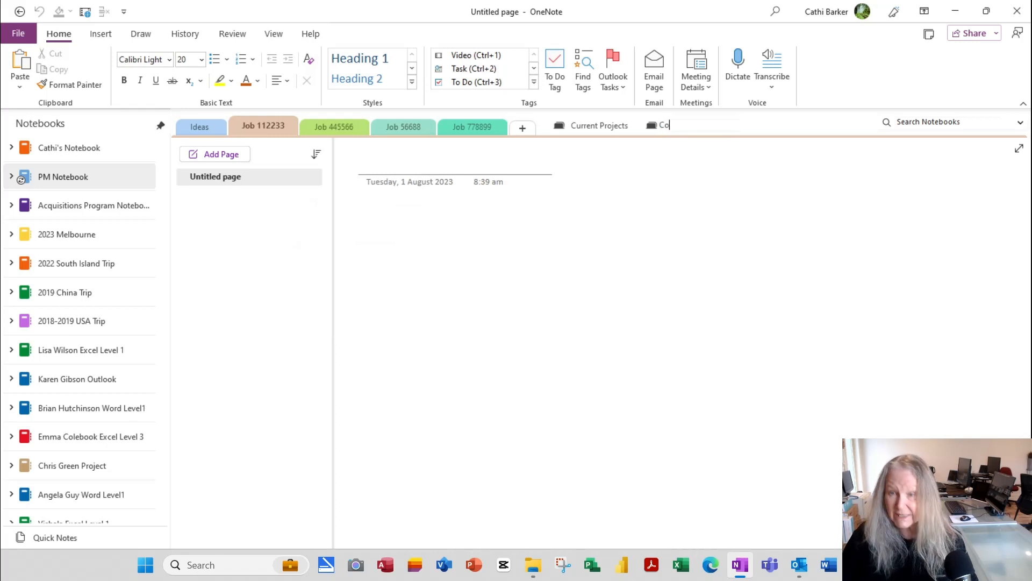
type("mpleted Projects")
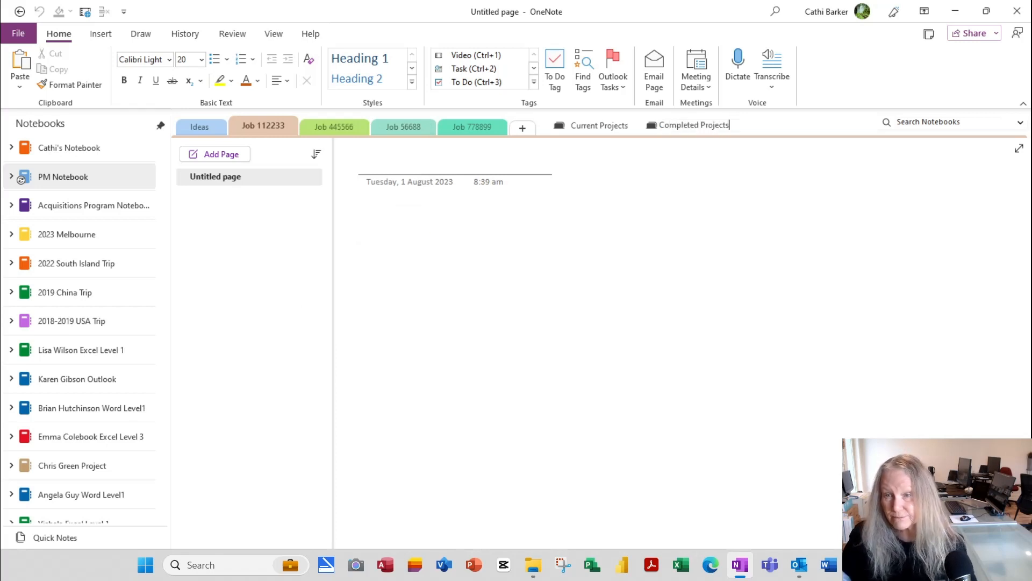
key("Return")
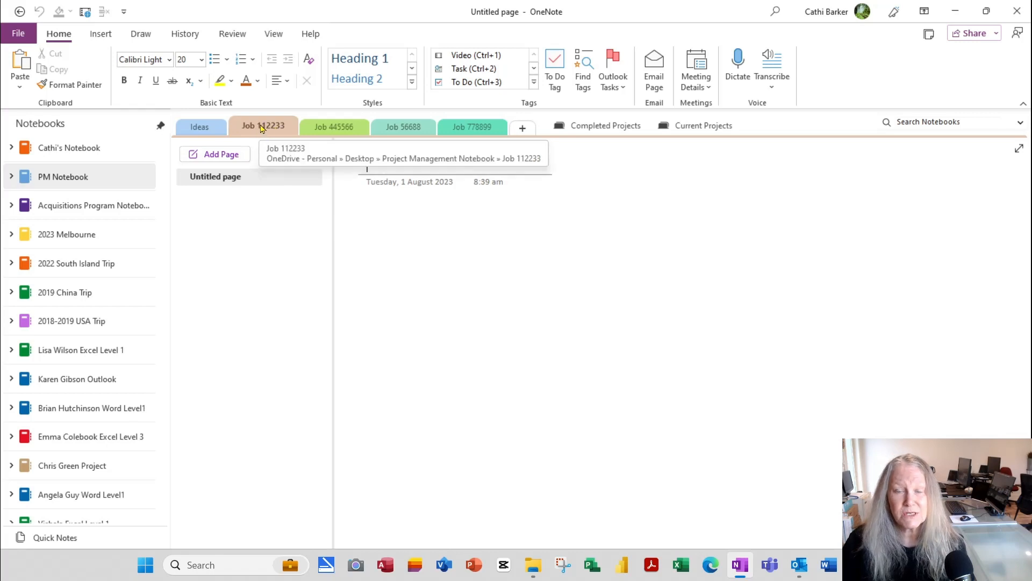
Step: Move the Job 112233 section into the Current Projects group
mouse_move(262, 131)
left_mouse_down()
mouse_move(551, 139)
mouse_move(694, 127)
mouse_move(221, 125)
mouse_move(209, 133)
mouse_move(207, 125)
left_mouse_up()
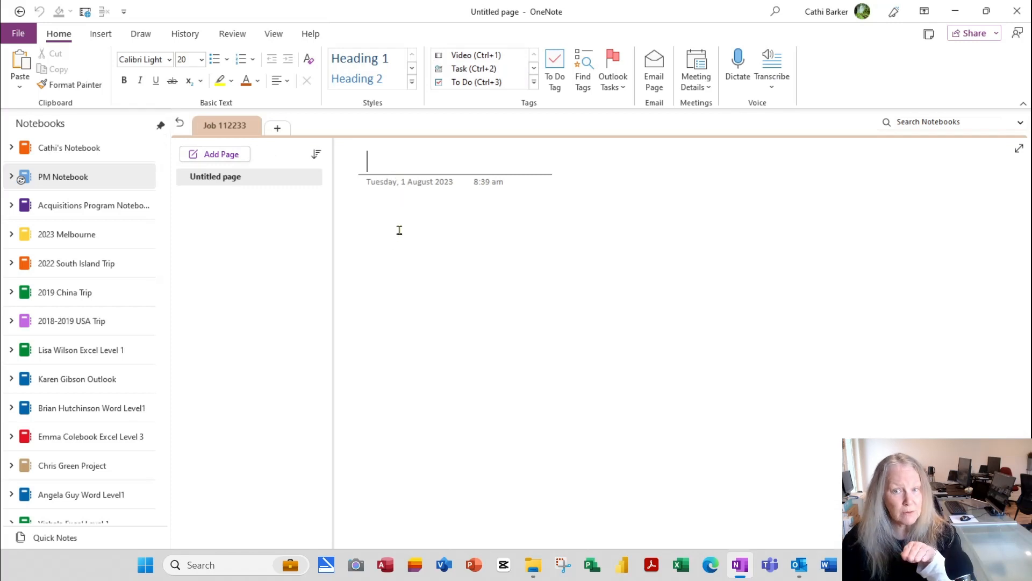
left_click(180, 127)
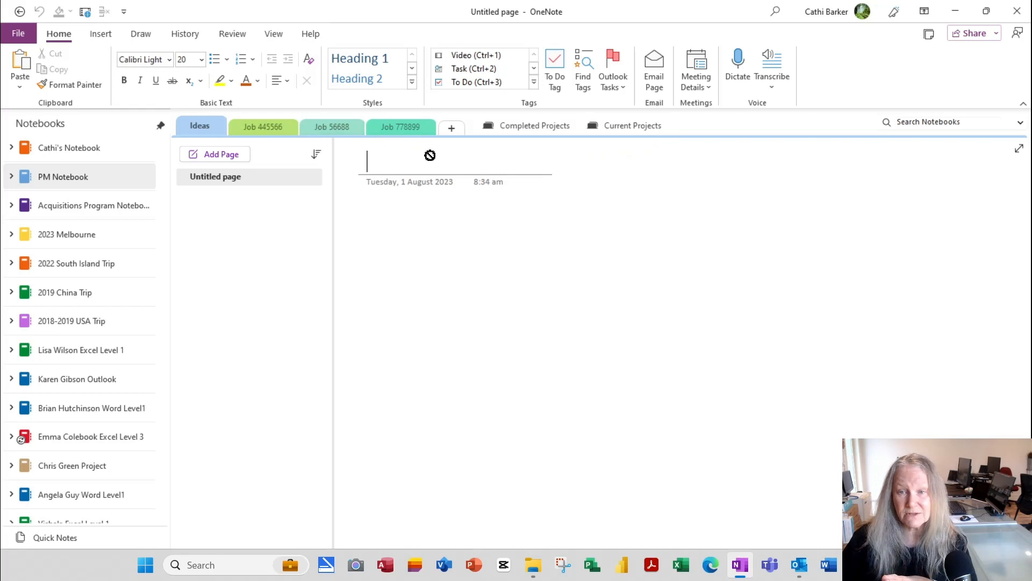
left_click(634, 127)
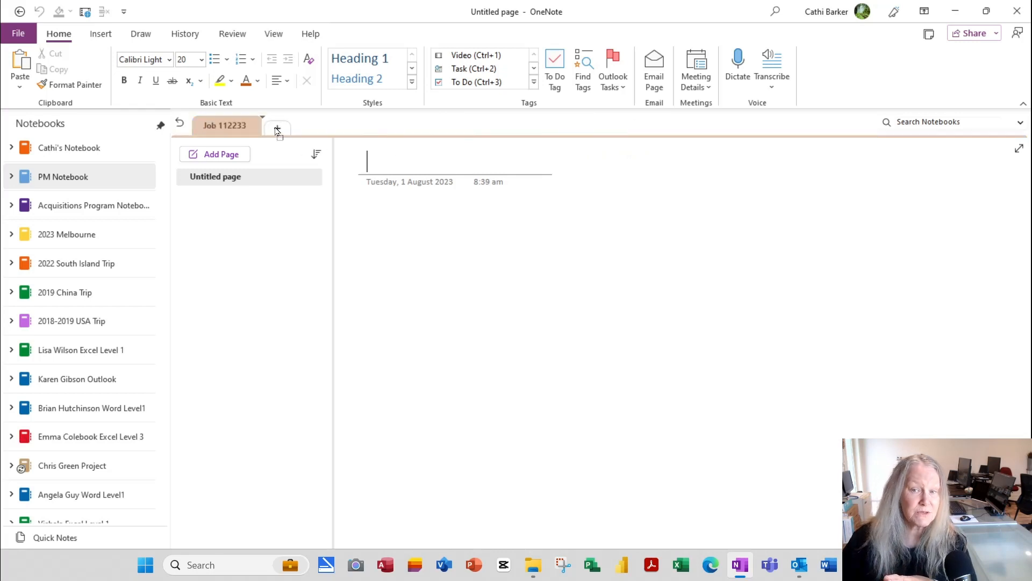
left_click(180, 125)
Step: Move the Job 56688 and Job 778899 sections into the Completed Projects group
left_click(262, 129)
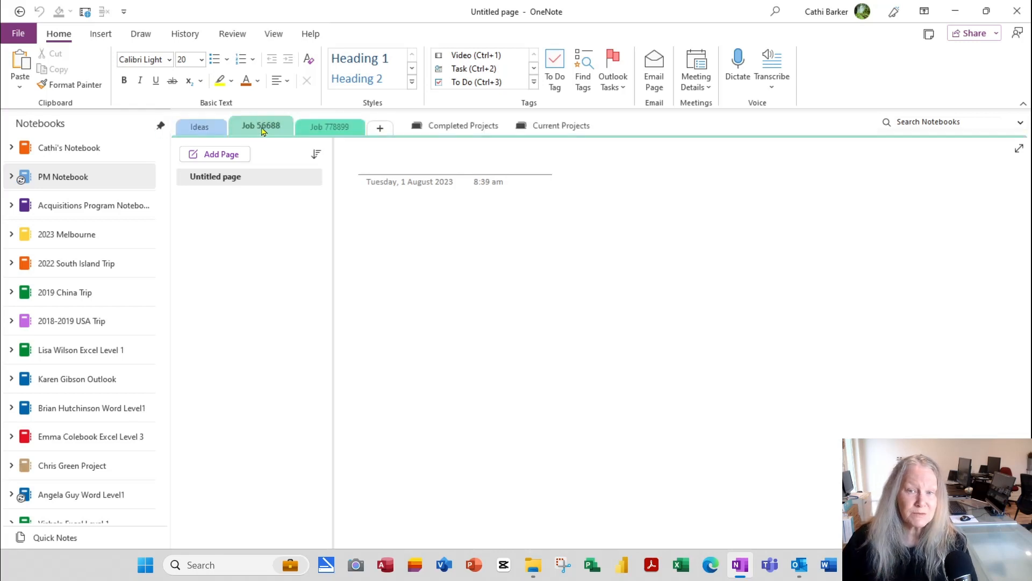
left_click(480, 127)
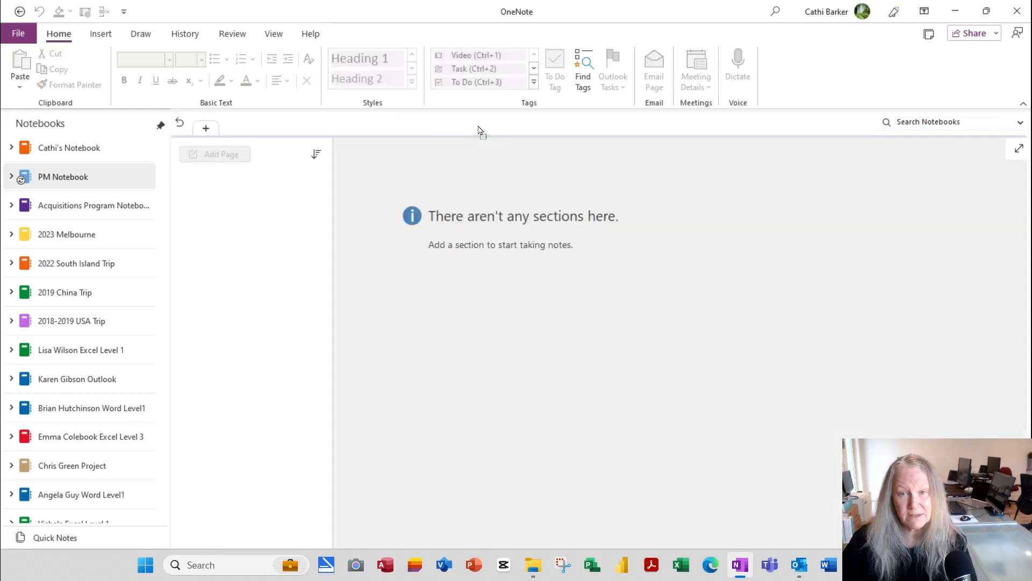
left_click(204, 130)
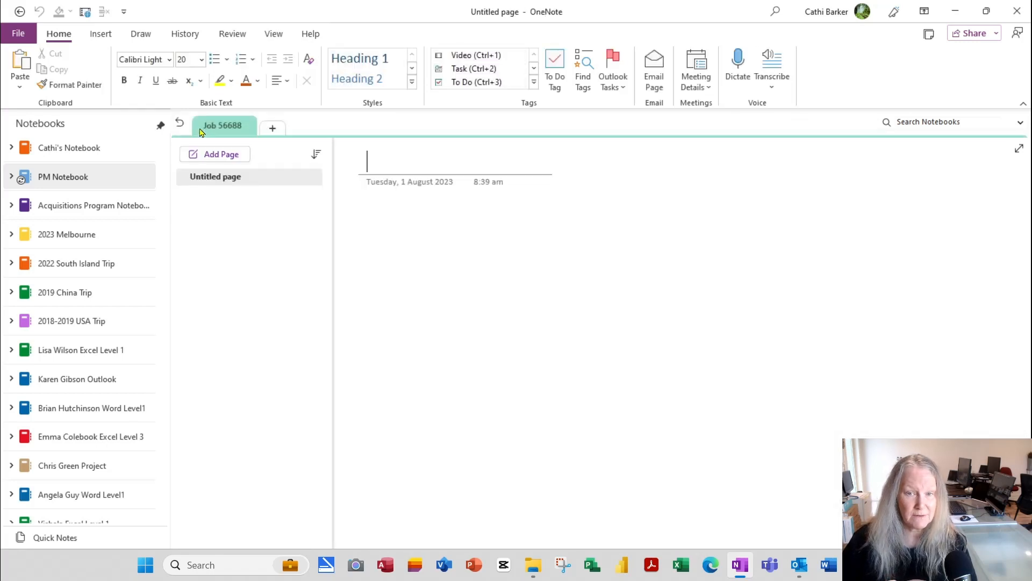
left_click(180, 124)
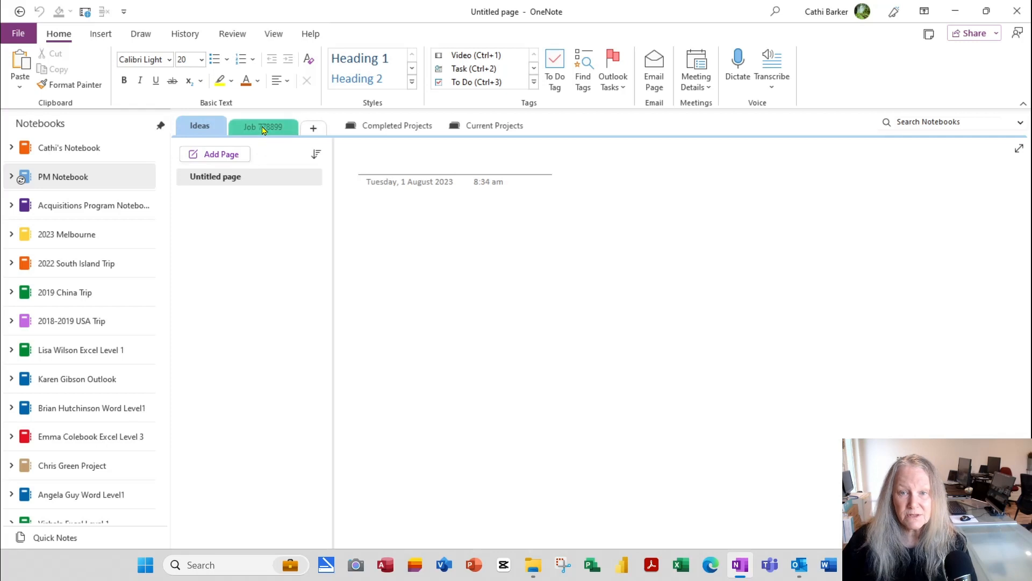
left_click(421, 127)
left_click_drag(255, 147, 273, 133)
left_click(180, 123)
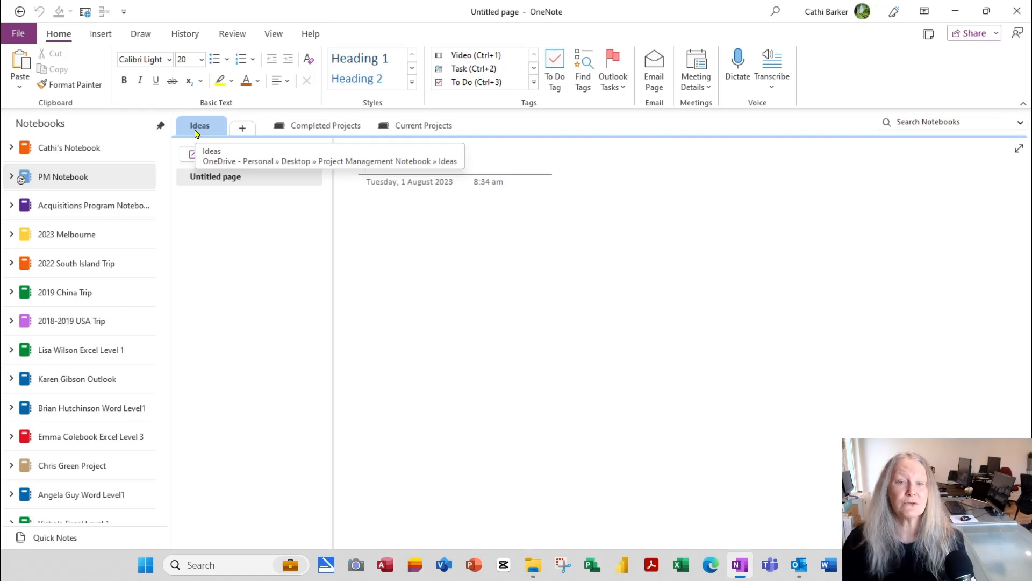
left_click(81, 153)
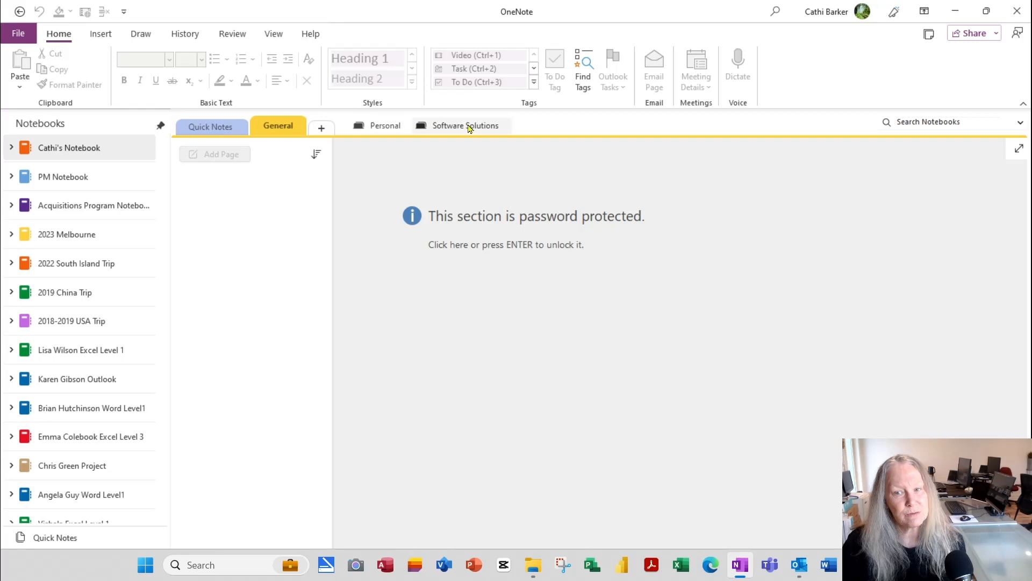
left_click(391, 131)
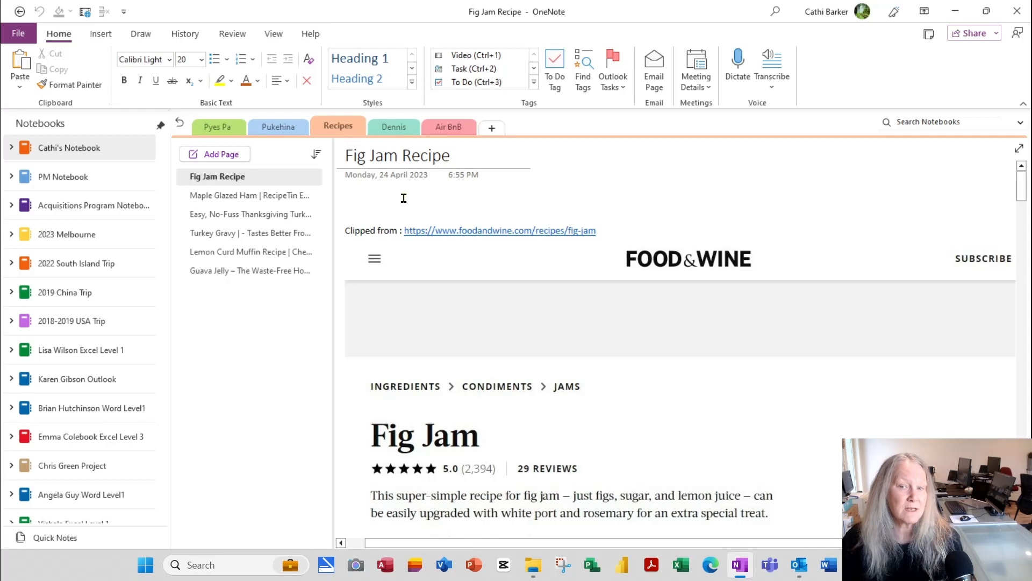
left_click(180, 122)
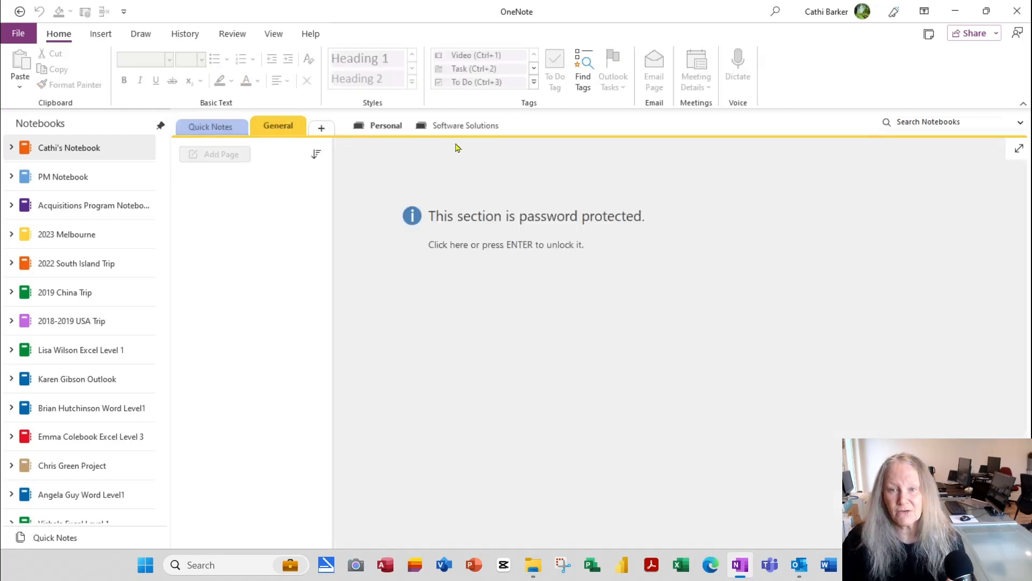
left_click(466, 127)
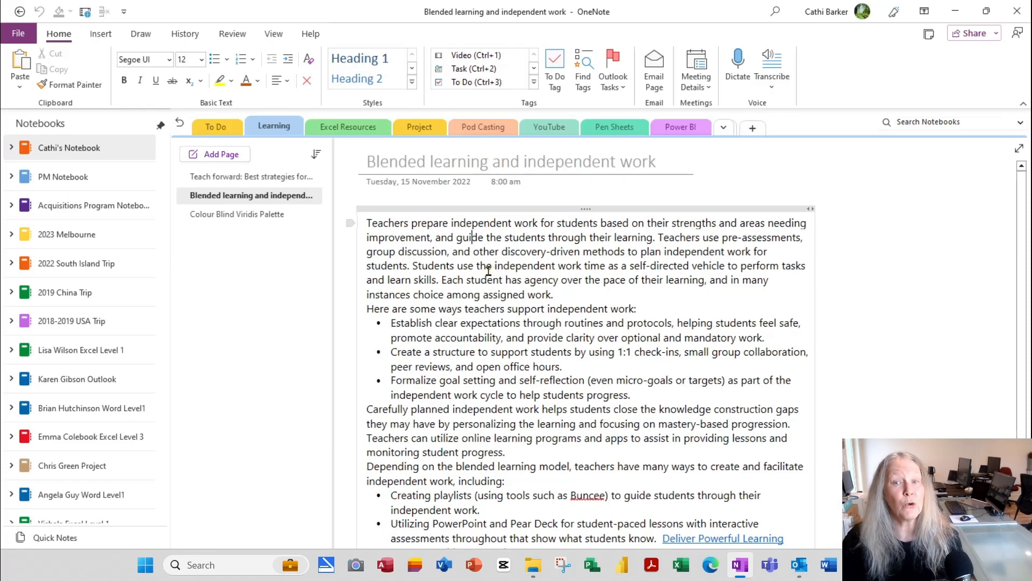
left_click(180, 124)
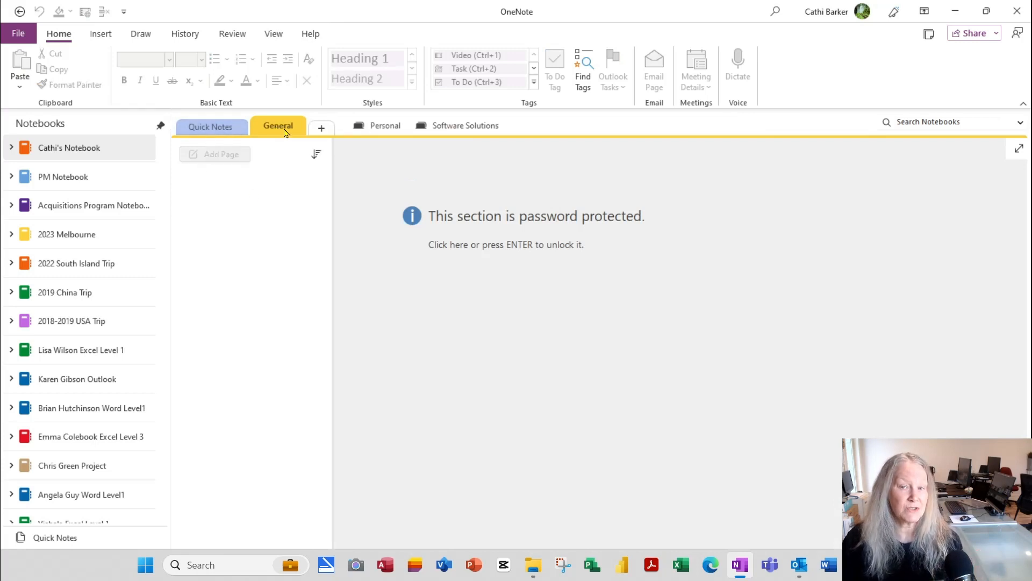
left_click(88, 178)
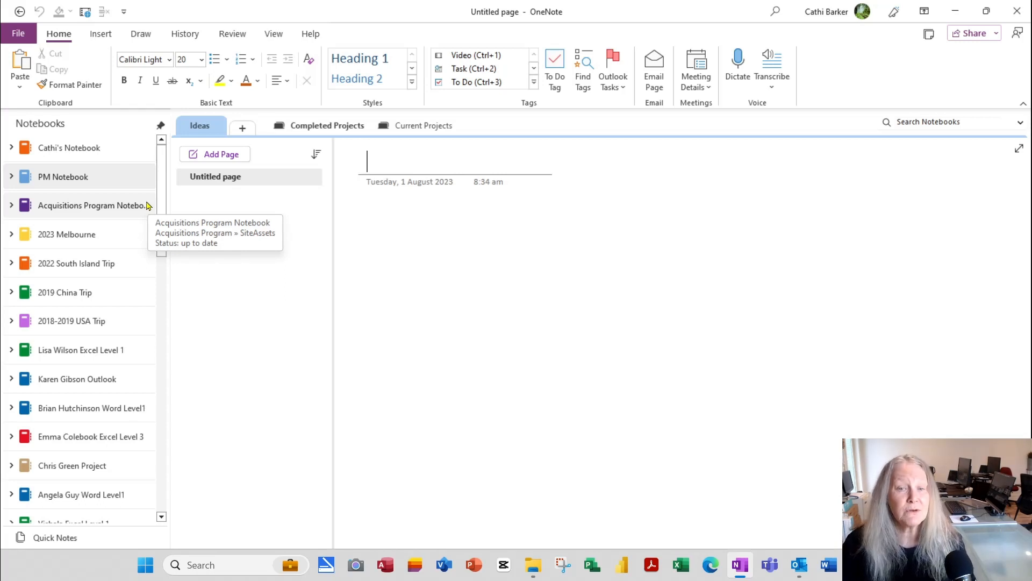
left_click(116, 156)
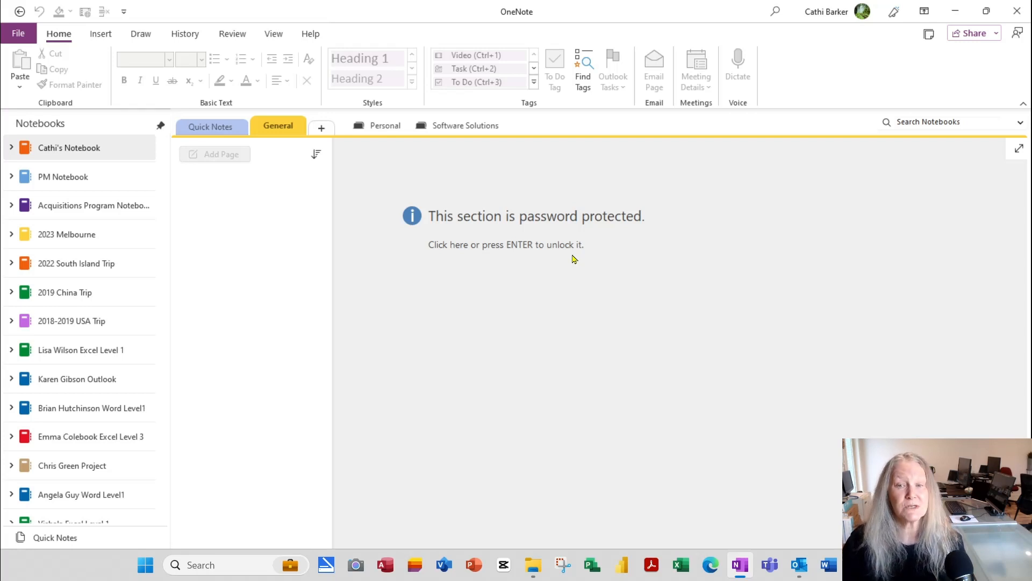
left_click(85, 185)
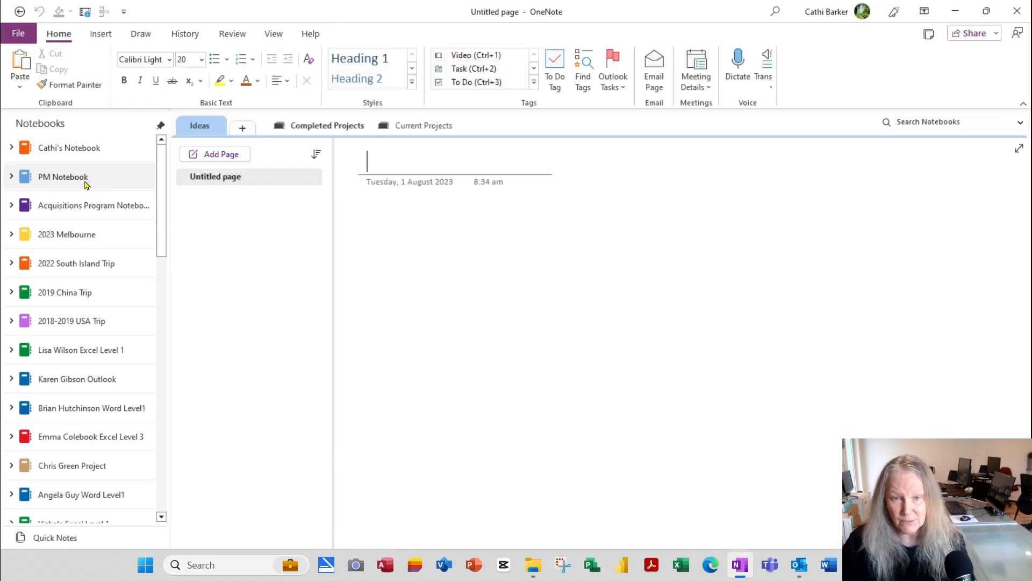
Step: Add an Access Codes section to PM Notebook and open its Password Protect This Section settings
left_click(242, 128)
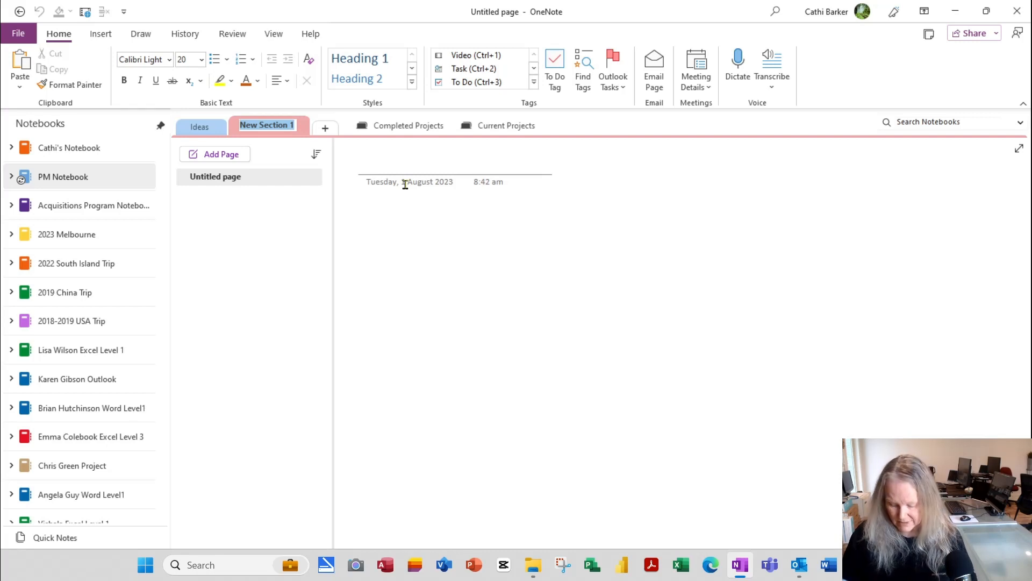
type("Access C")
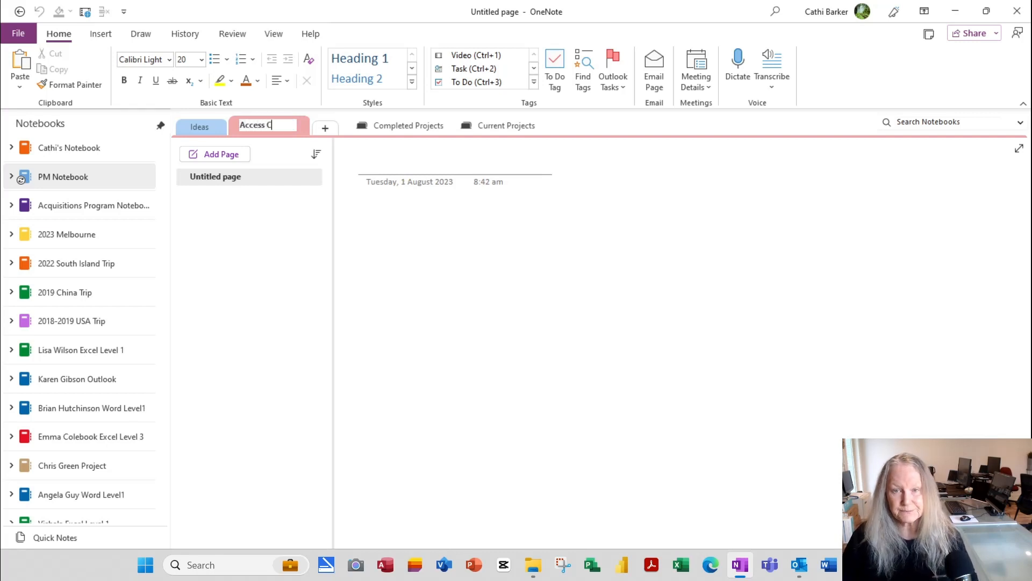
type("odes")
key("Return")
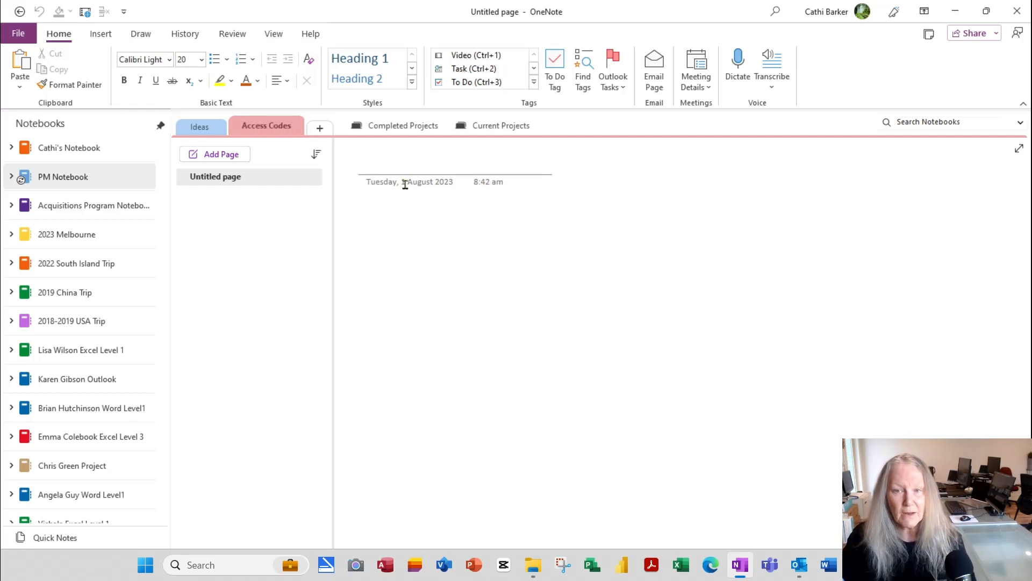
right_click(269, 127)
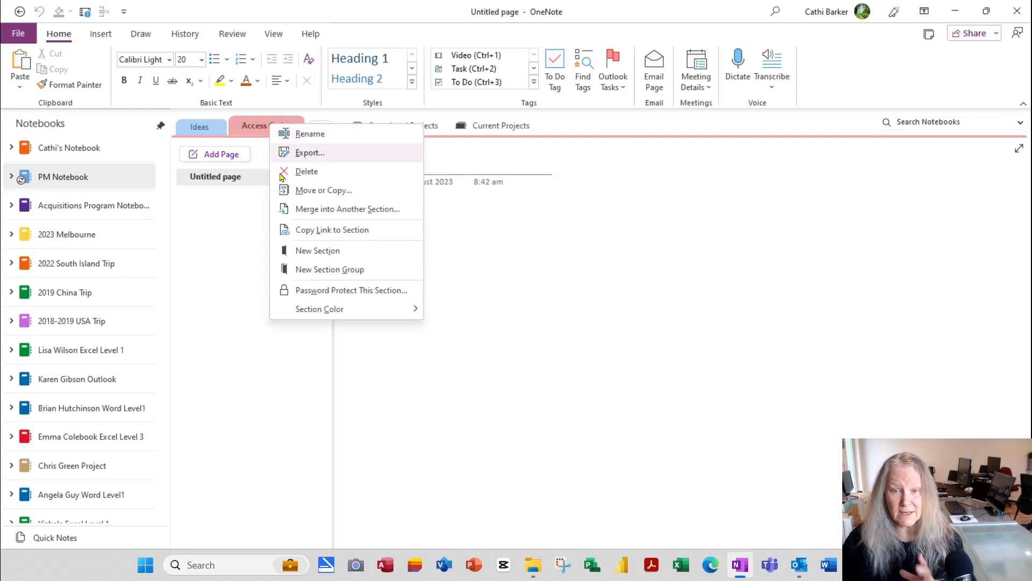
left_click(354, 291)
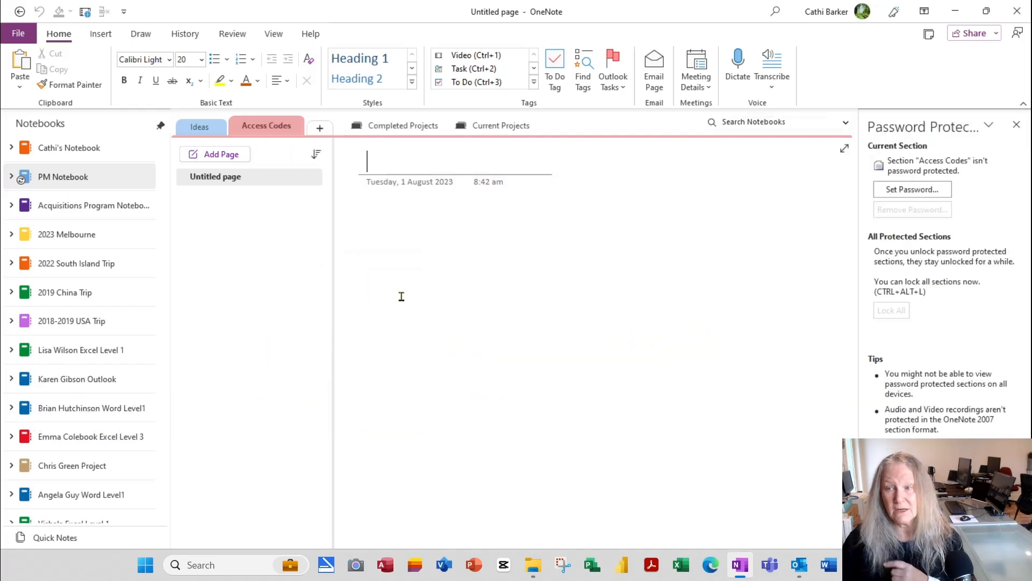
Step: Set and confirm a password on Access Codes, then lock all protected sections
left_click(905, 191)
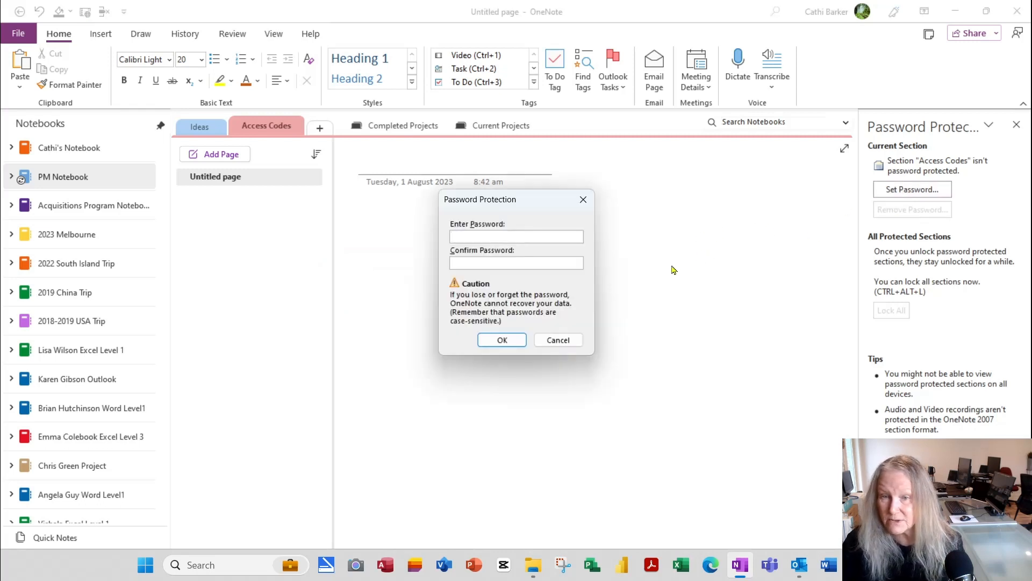
type("pas")
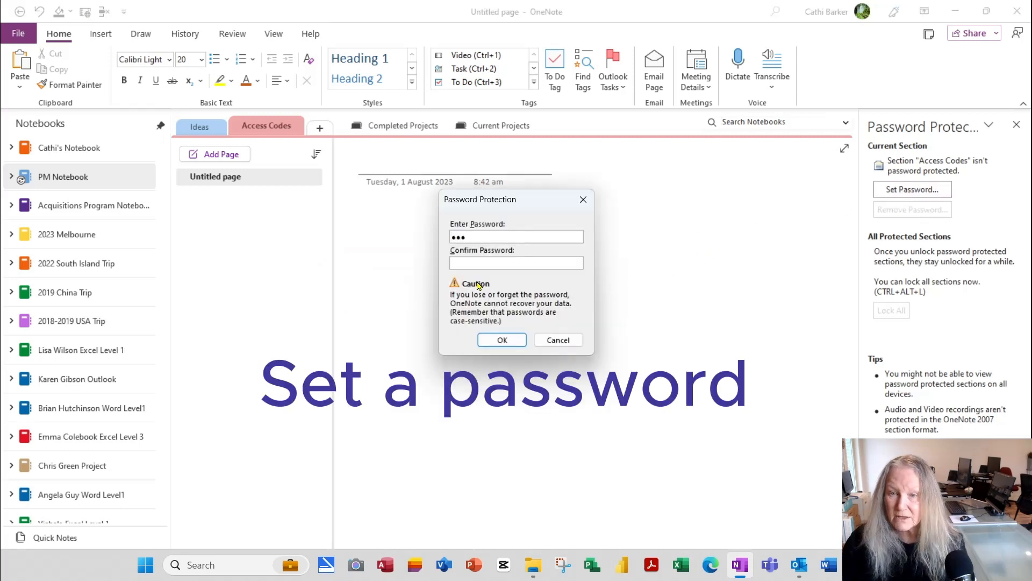
left_click(480, 262)
type("pas")
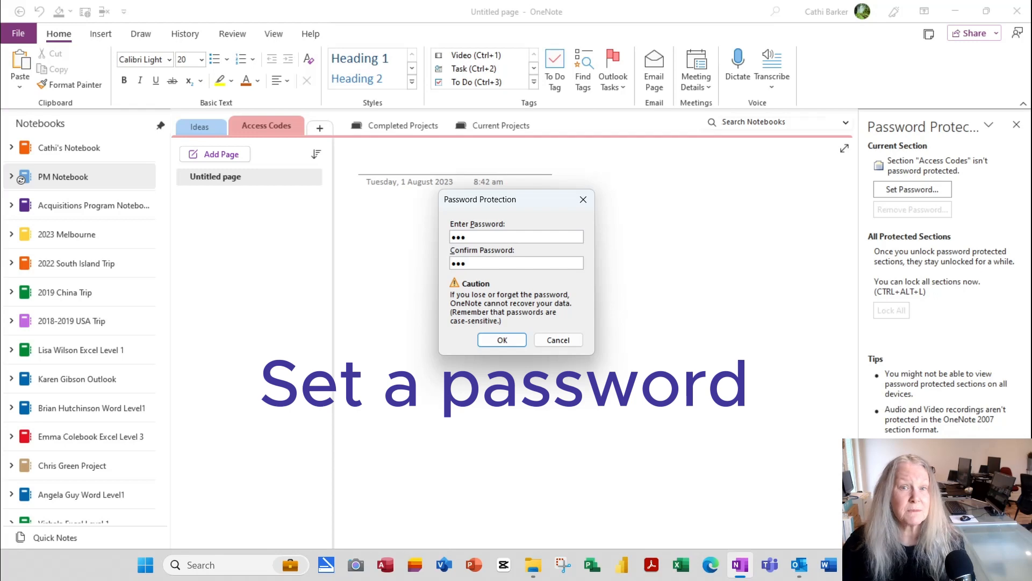
left_click(513, 341)
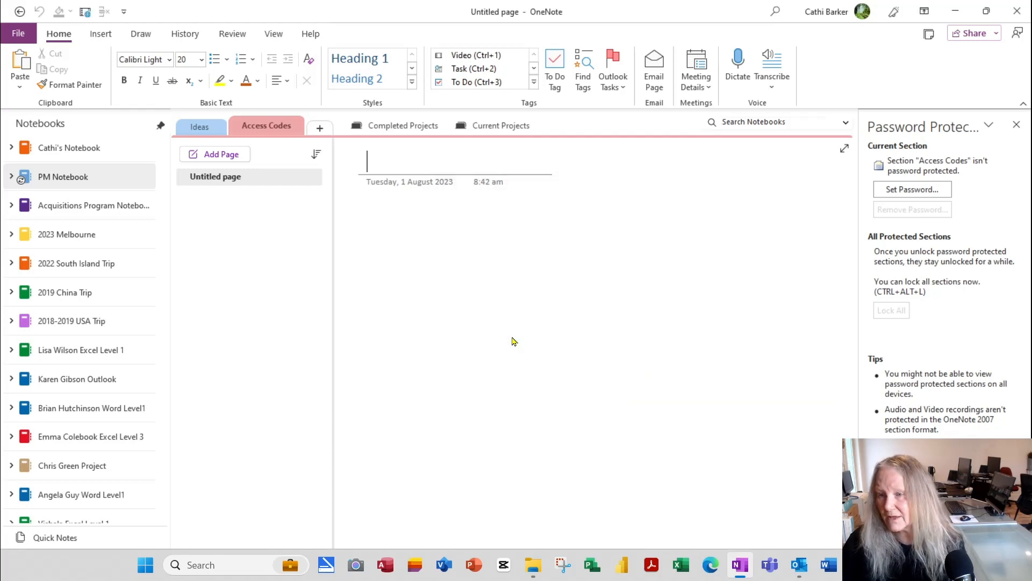
left_click(893, 311)
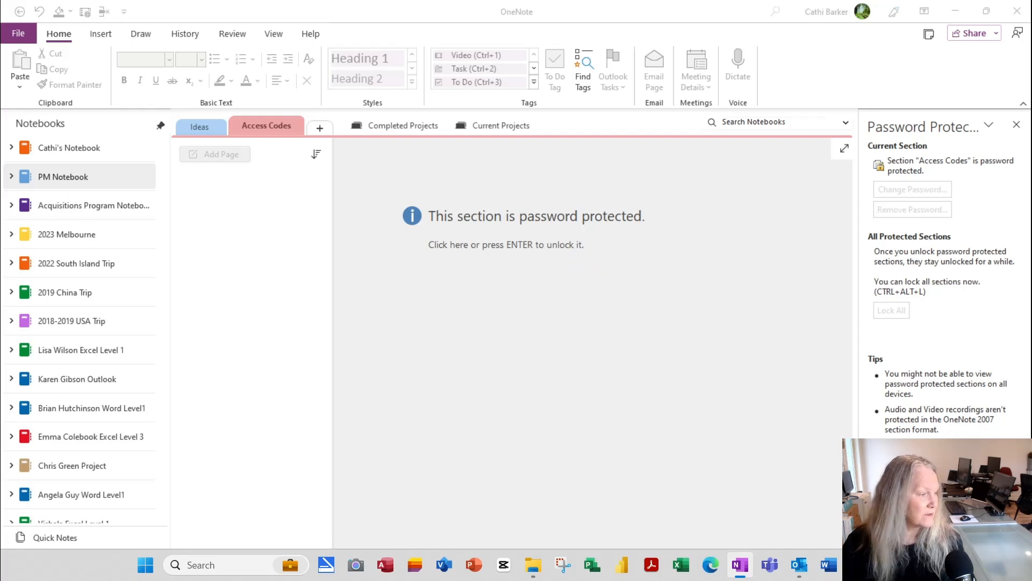
Step: Unlock Access Codes with its password, relock all protected sections, then switch to Ideas
left_click_drag(1, 269, 593, 299)
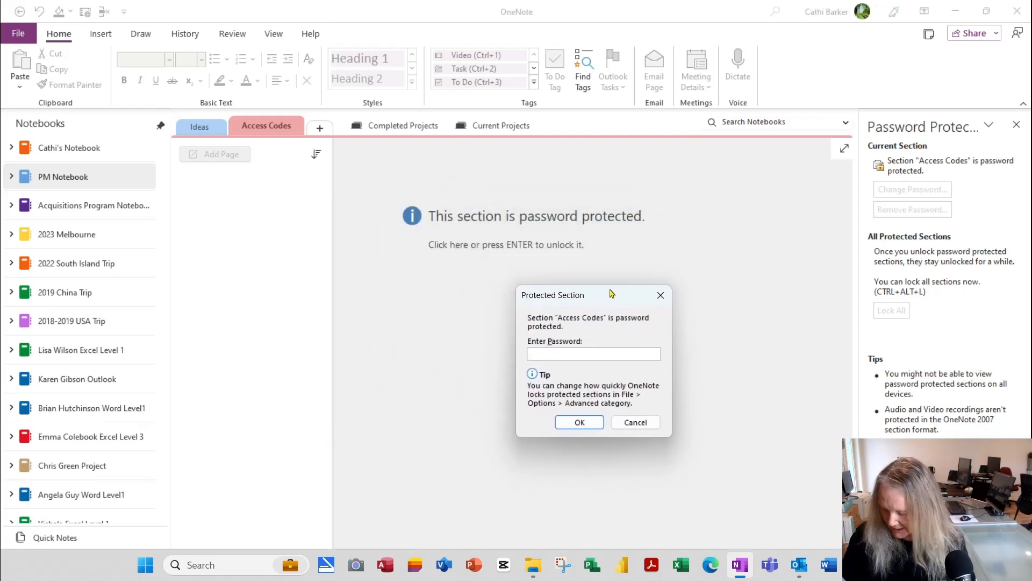
type("abc")
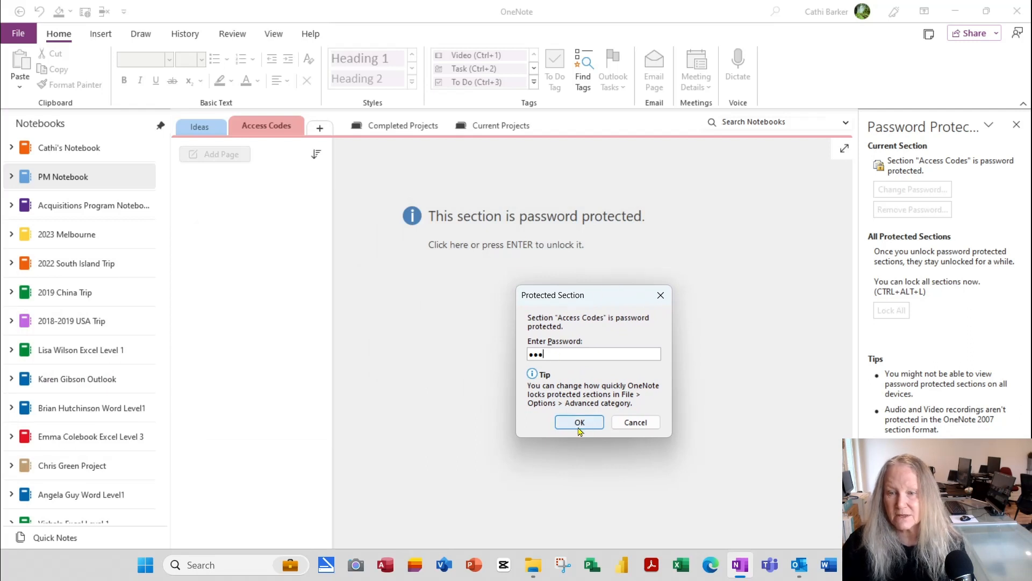
left_click(579, 424)
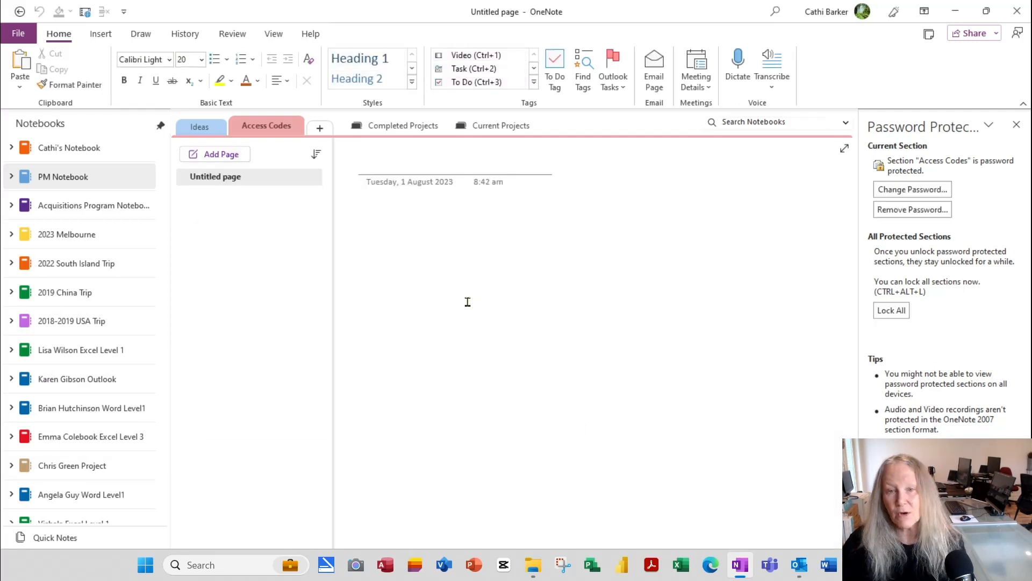
left_click(891, 310)
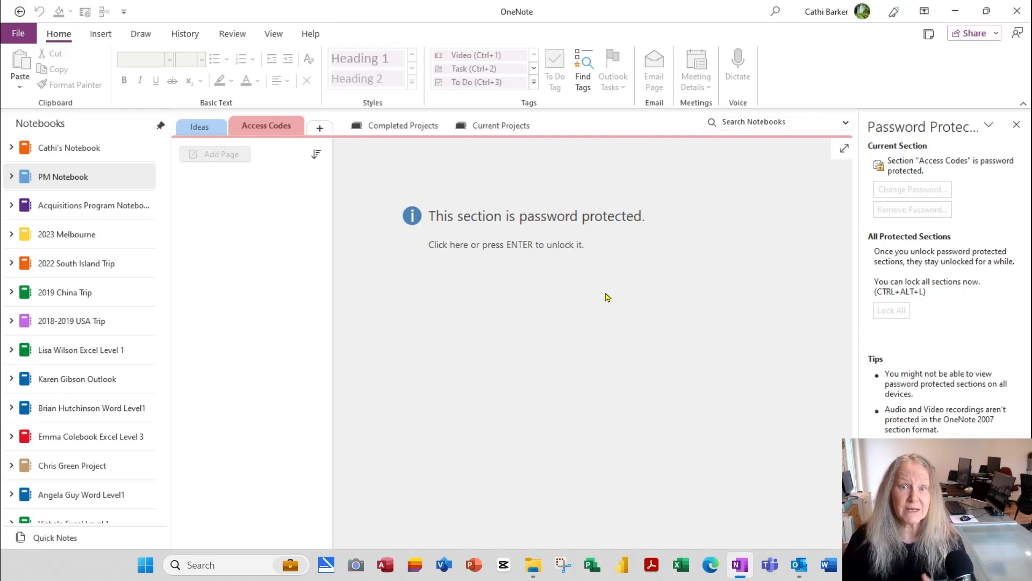
left_click(203, 128)
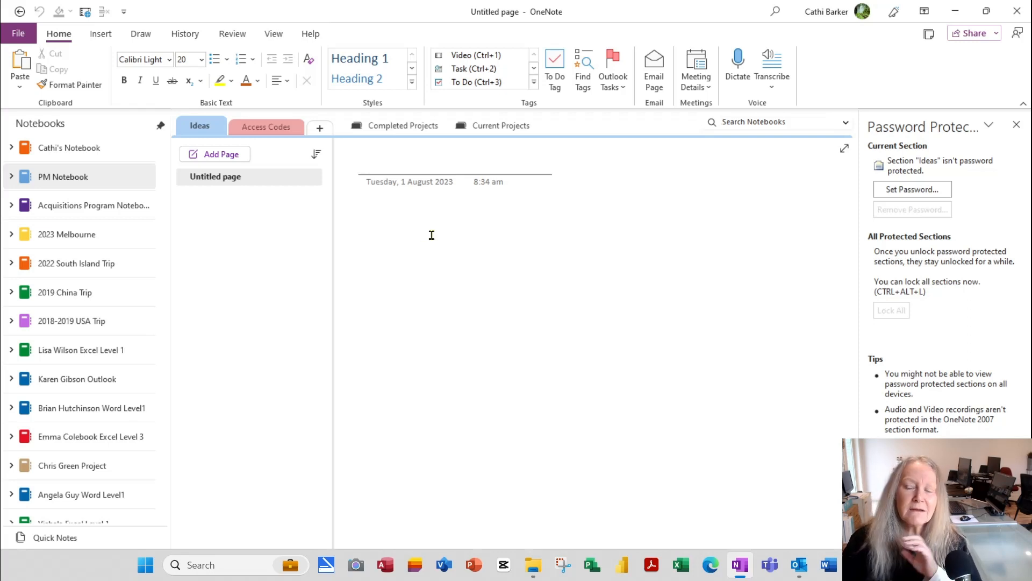
Step: Set the Ideas section tab's Section Color to Yellow, then reopen and dismiss its menu
right_click(197, 130)
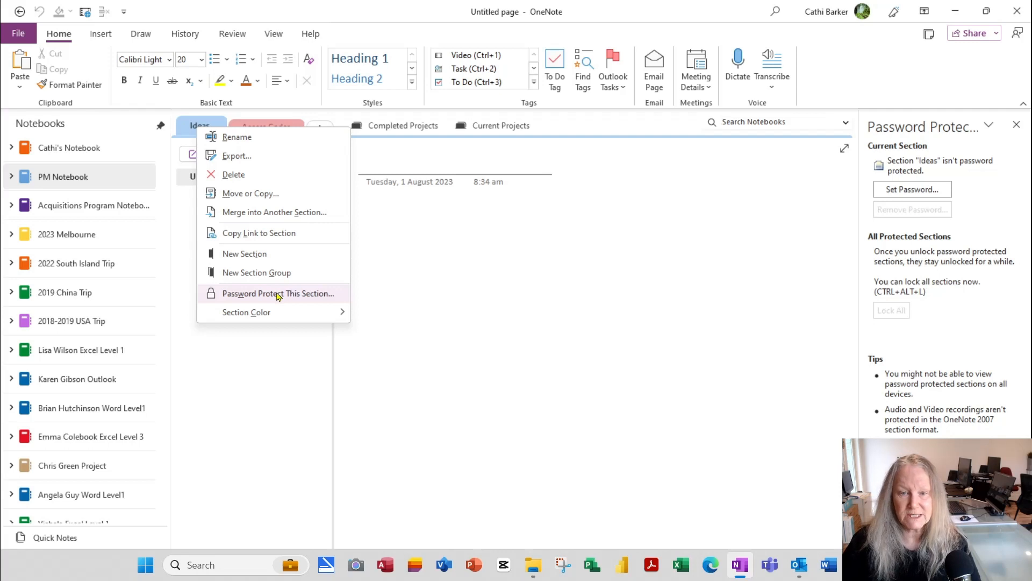
mouse_move(270, 317)
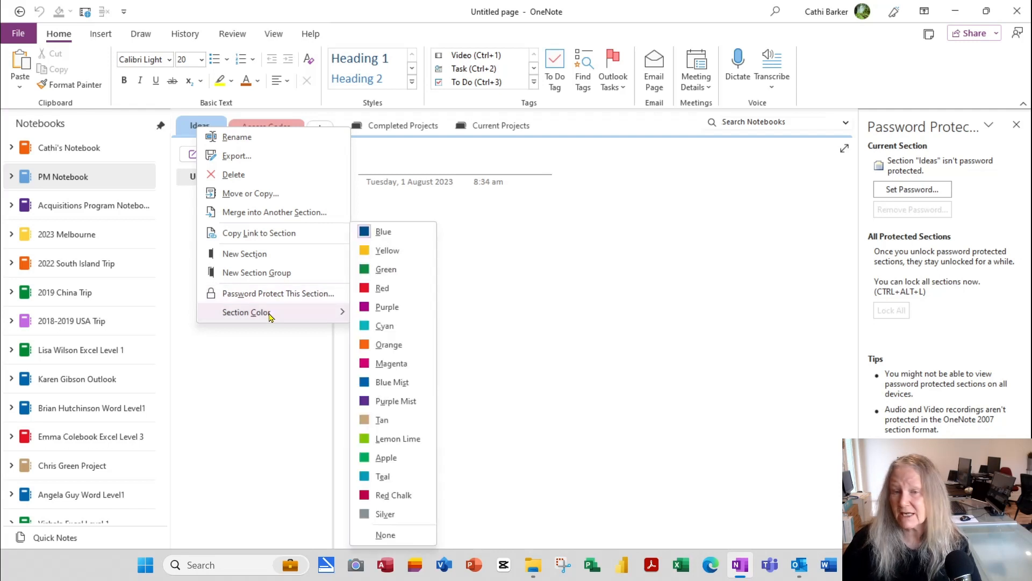
left_click(408, 252)
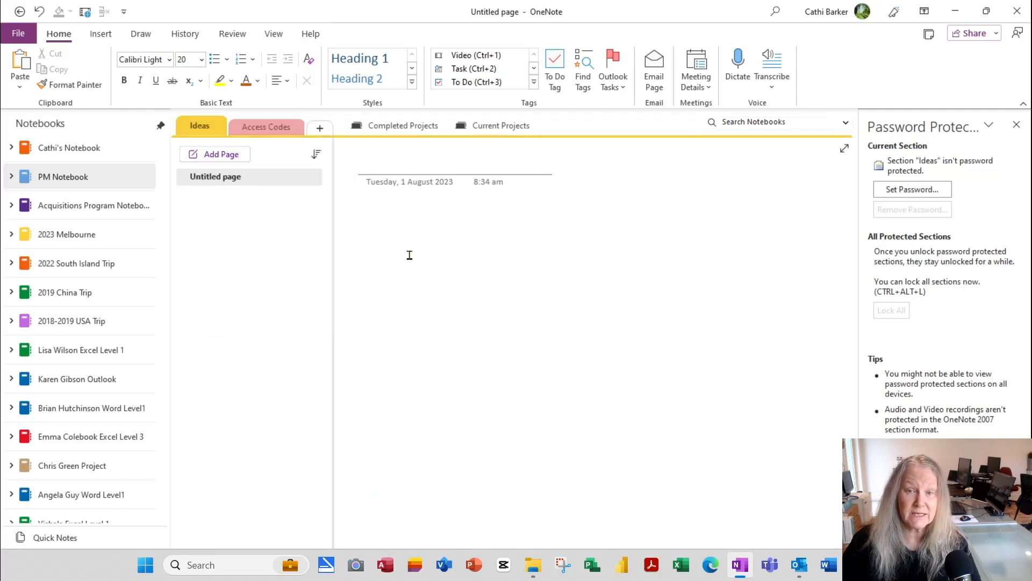
right_click(216, 129)
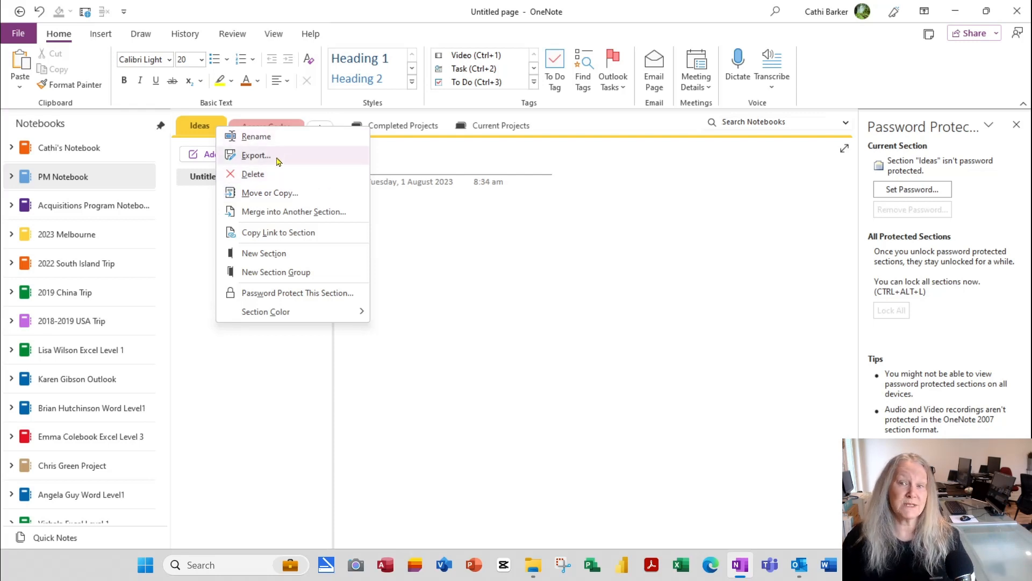
left_click(270, 393)
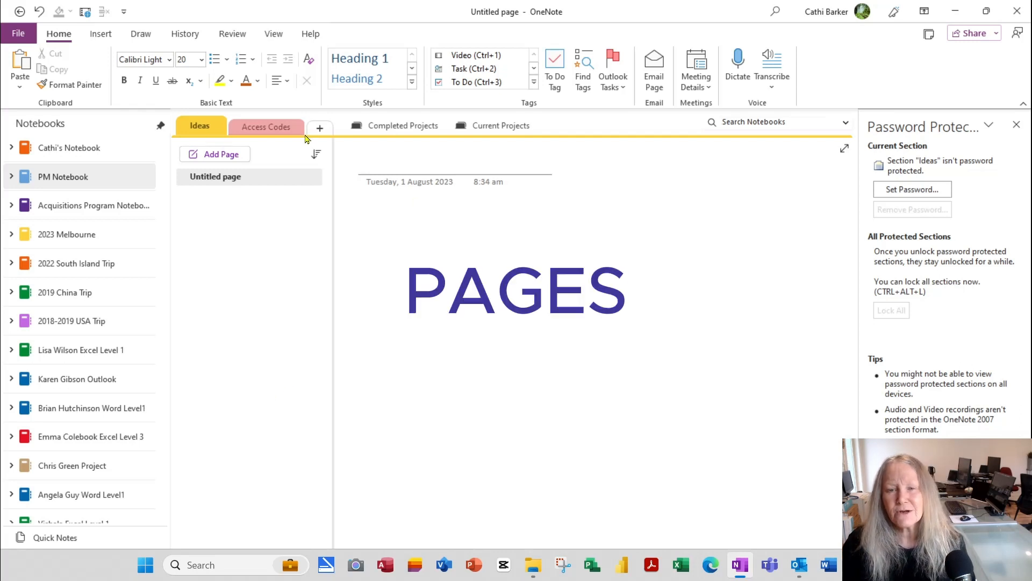
Step: Add a Meetings section, close the Password Protection pane, and title its first page Week 1
left_click(320, 128)
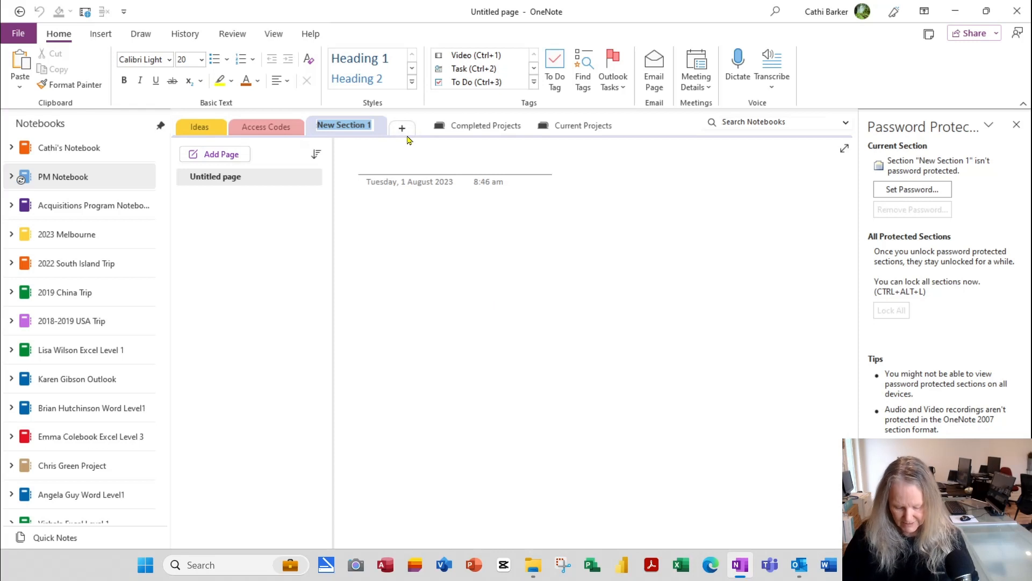
type("Meetings")
key("Return")
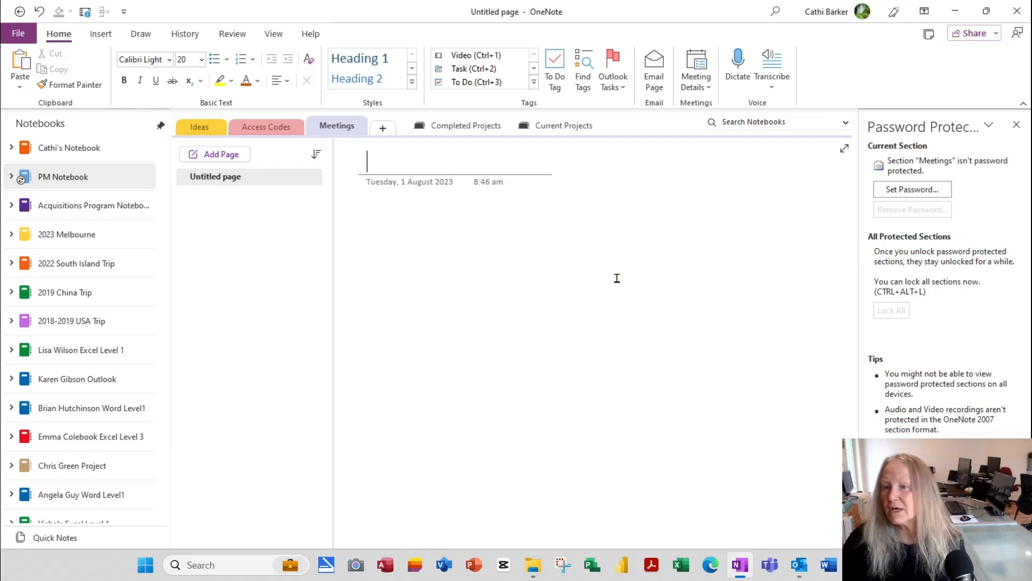
left_click(1017, 125)
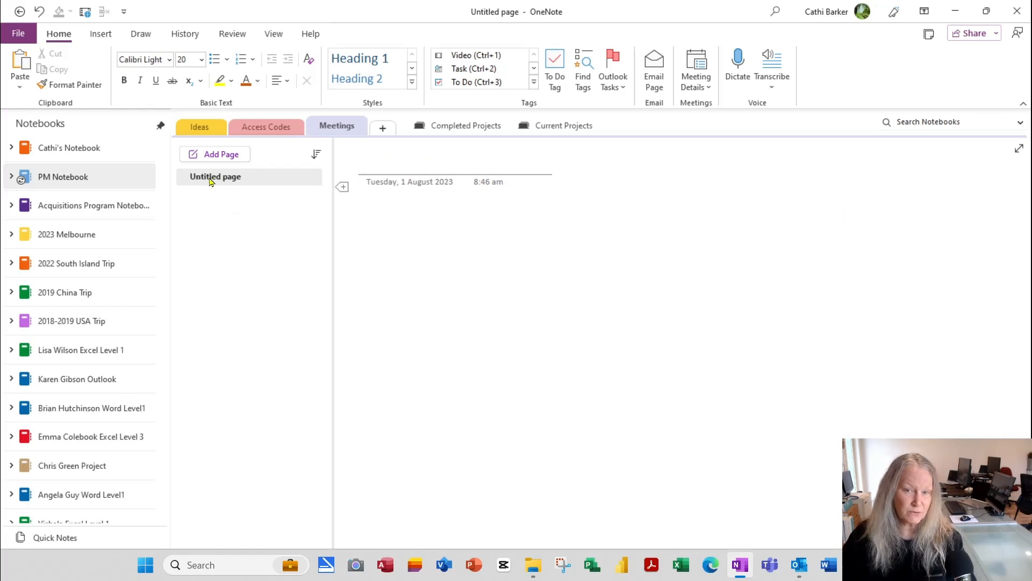
type("Week 1")
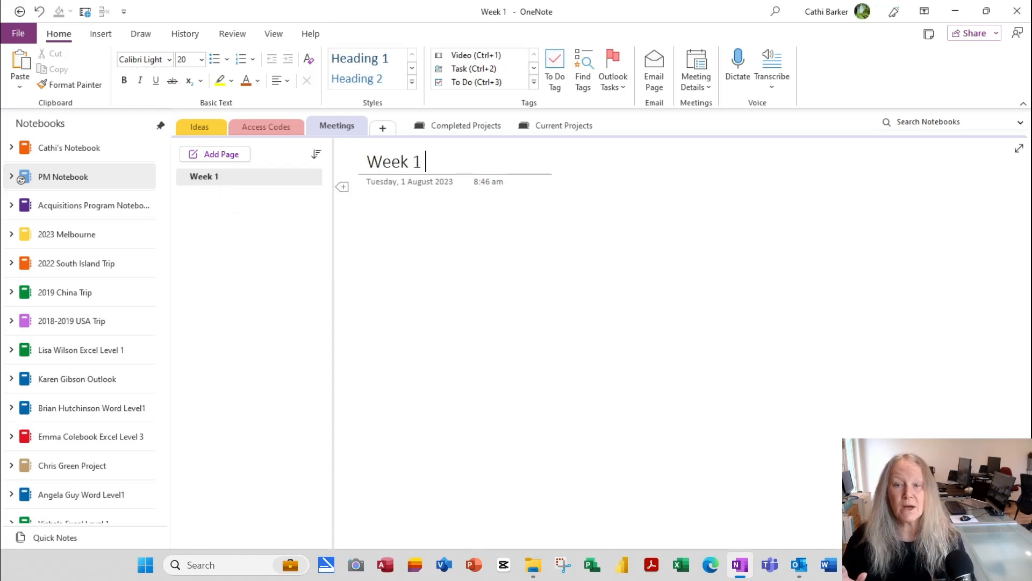
Step: Add pages titled Week 2, Week 3 and Week 4 to the Meetings section
left_click(216, 155)
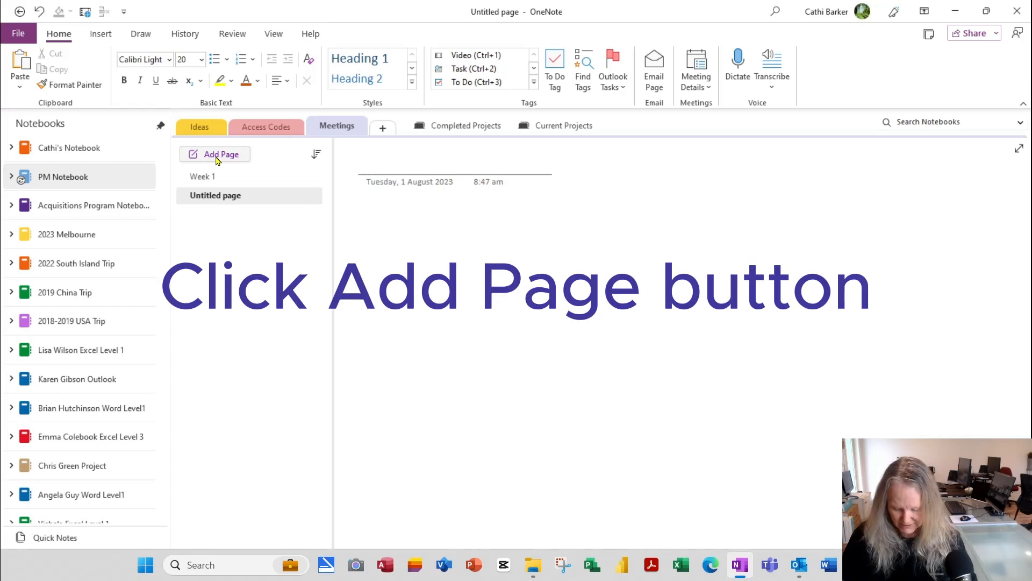
type("Week 2")
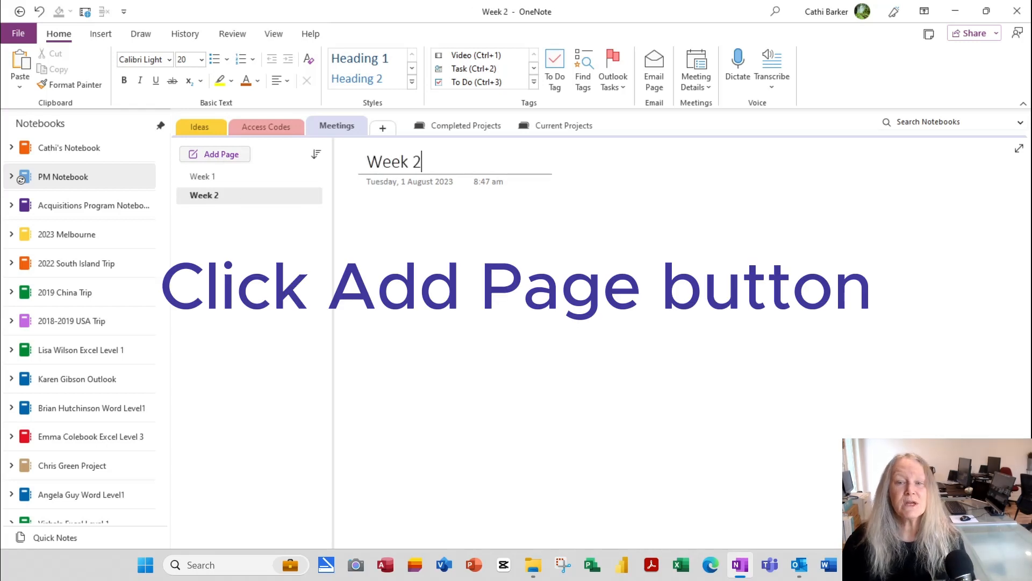
left_click(234, 155)
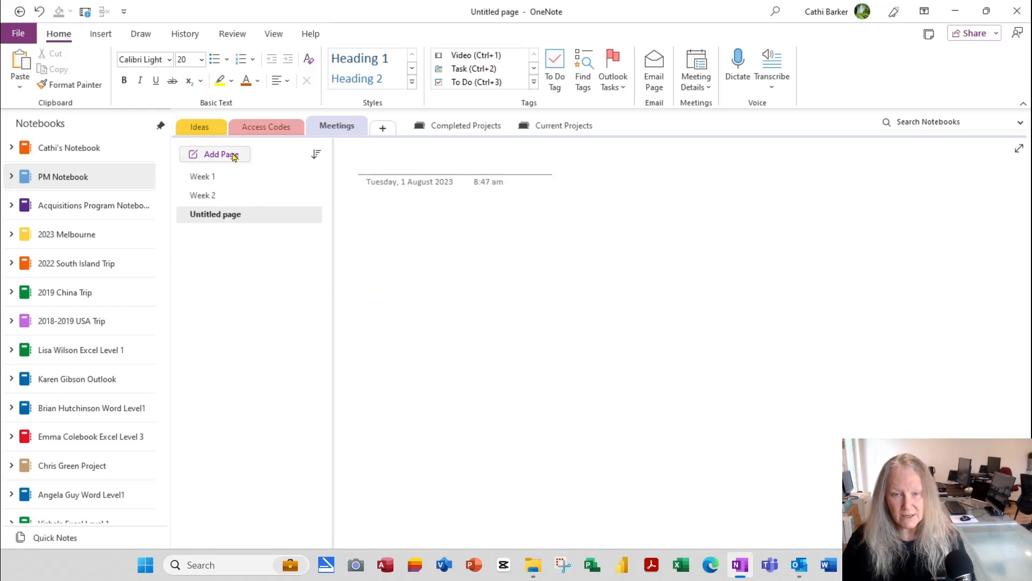
type("Week 3")
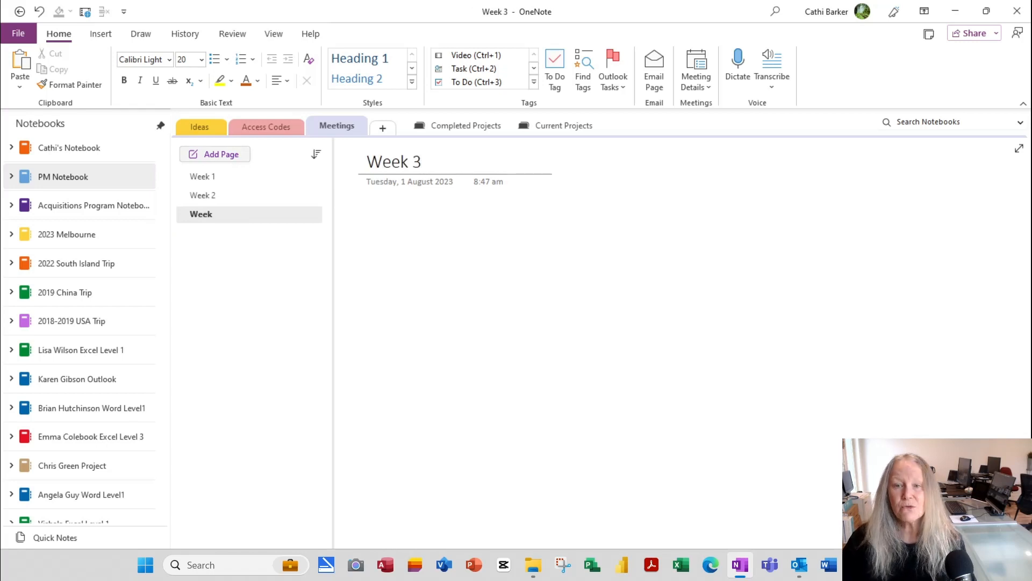
left_click(242, 154)
type("W")
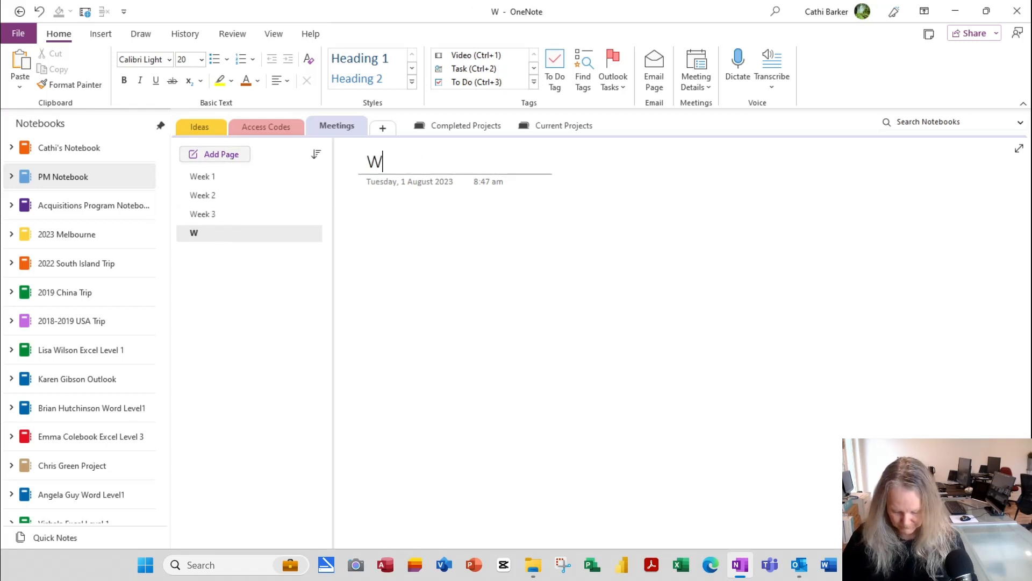
type("eek 4")
key("Return")
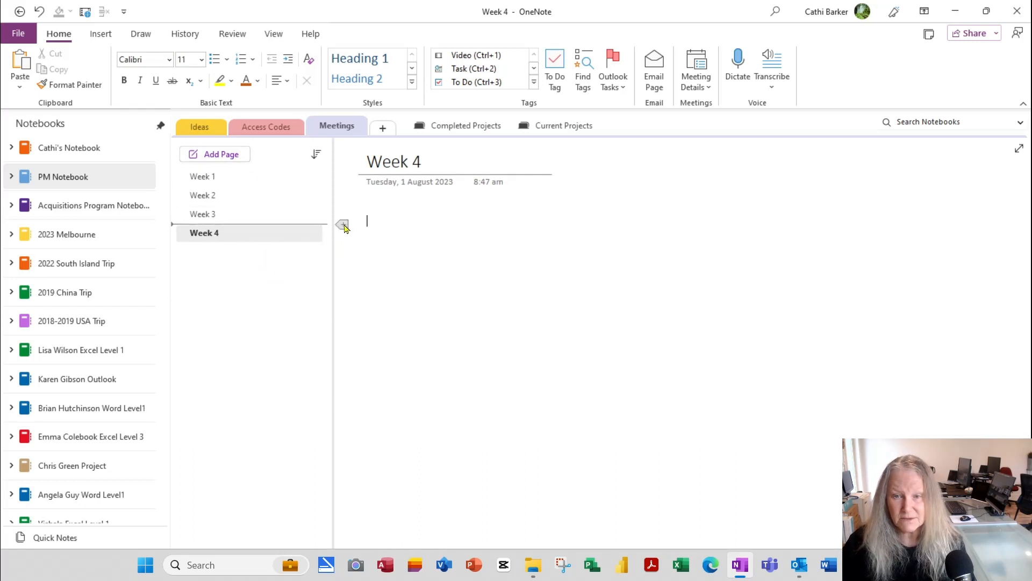
Step: Insert pages titled Week 5 and Week 6 below Week 4
left_click(342, 245)
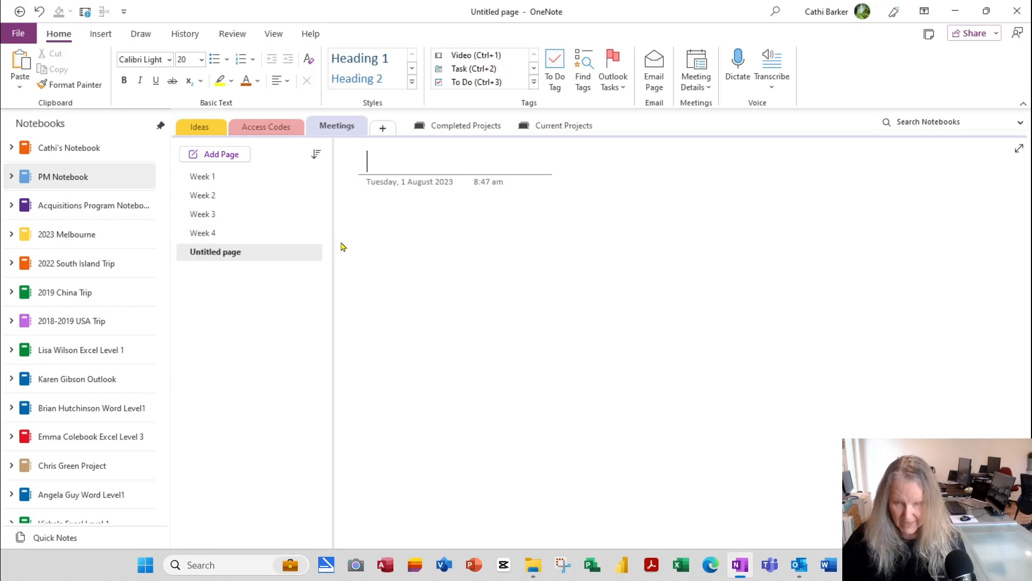
type("Week 5")
key("Return")
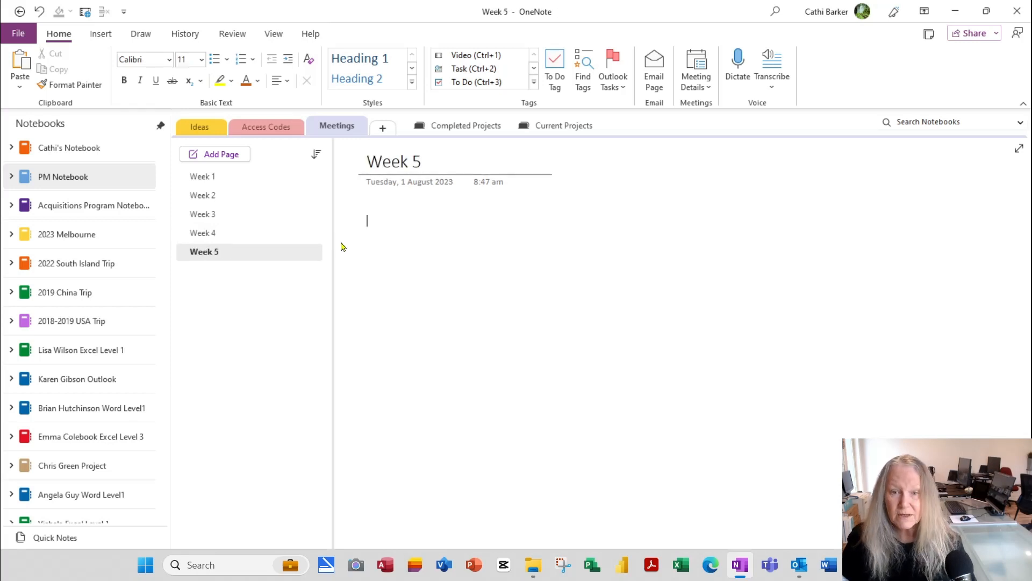
right_click(293, 256)
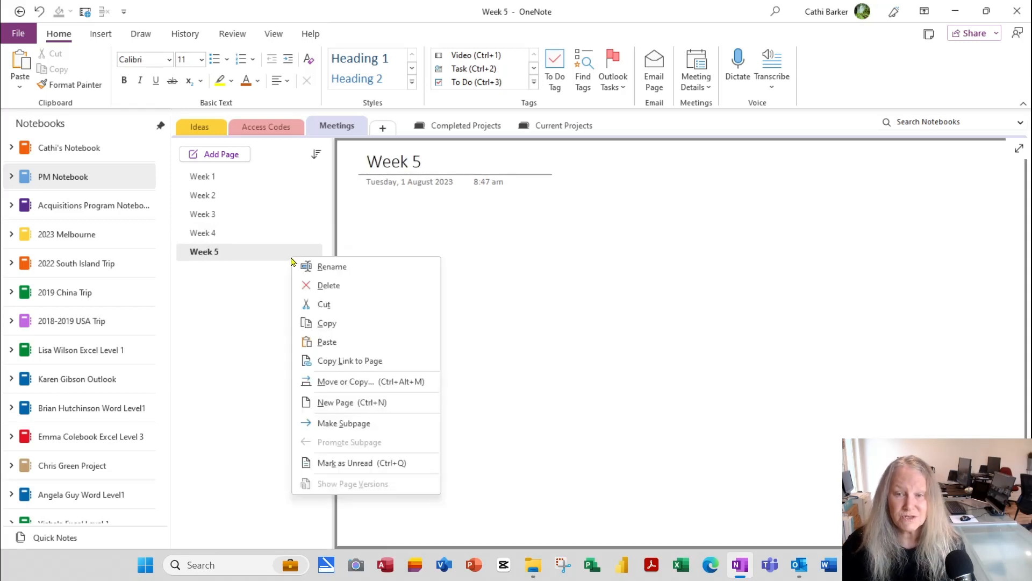
left_click(372, 404)
type("Week 6")
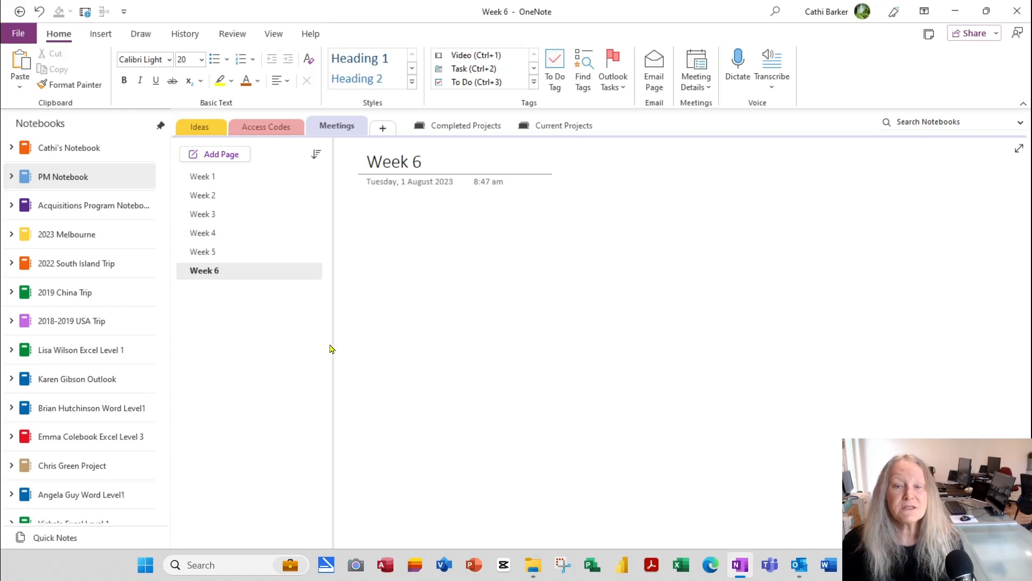
left_click(543, 293)
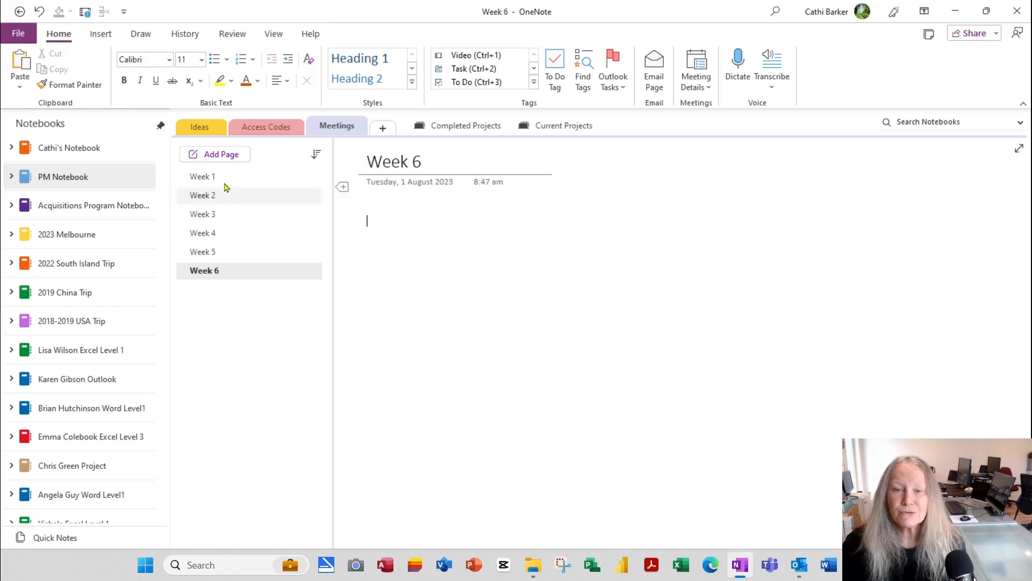
Step: Date the Week 1 page Wednesday, 4 January 2023 using the calendar picker
left_click(210, 177)
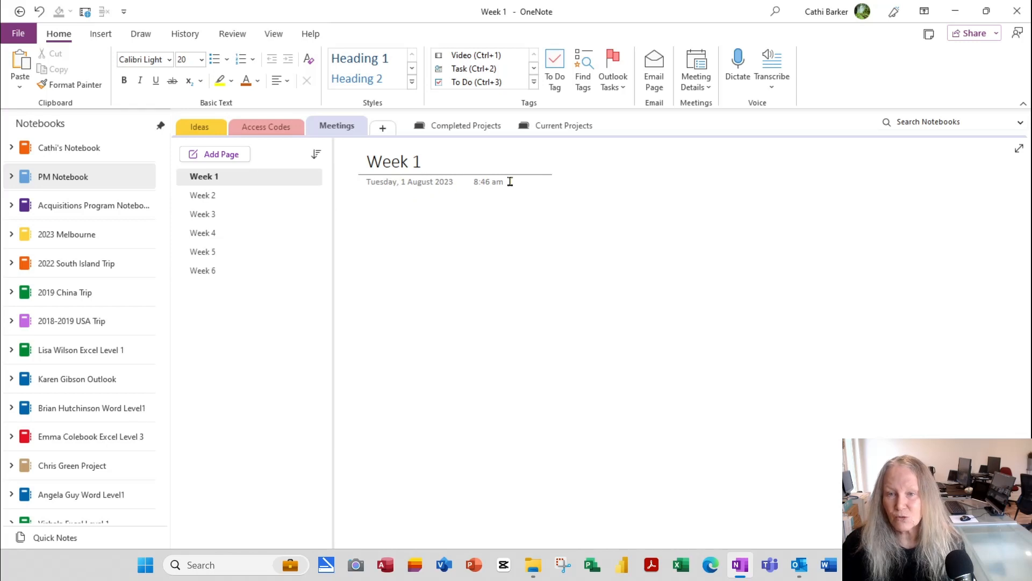
left_click(445, 181)
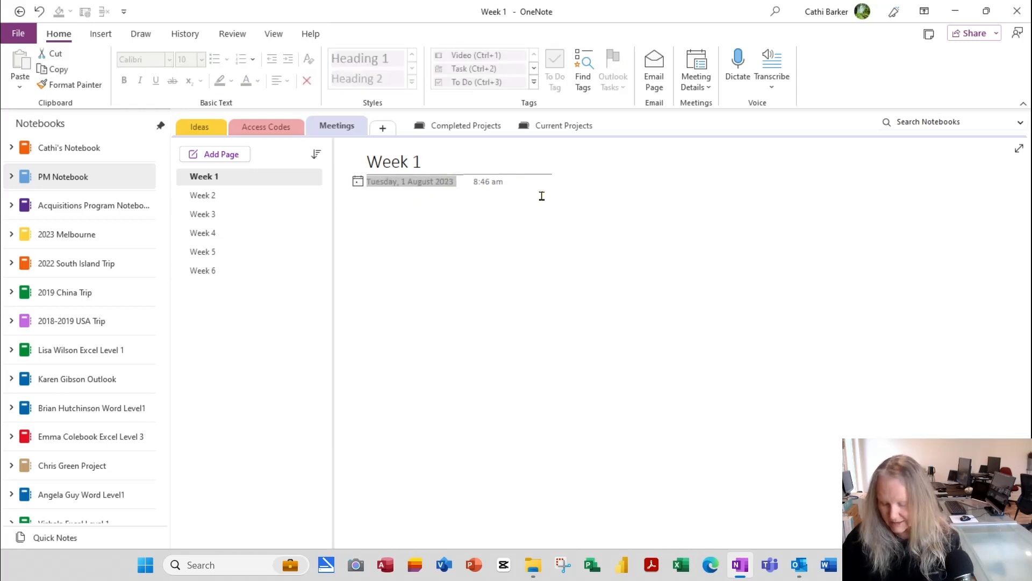
left_click(357, 182)
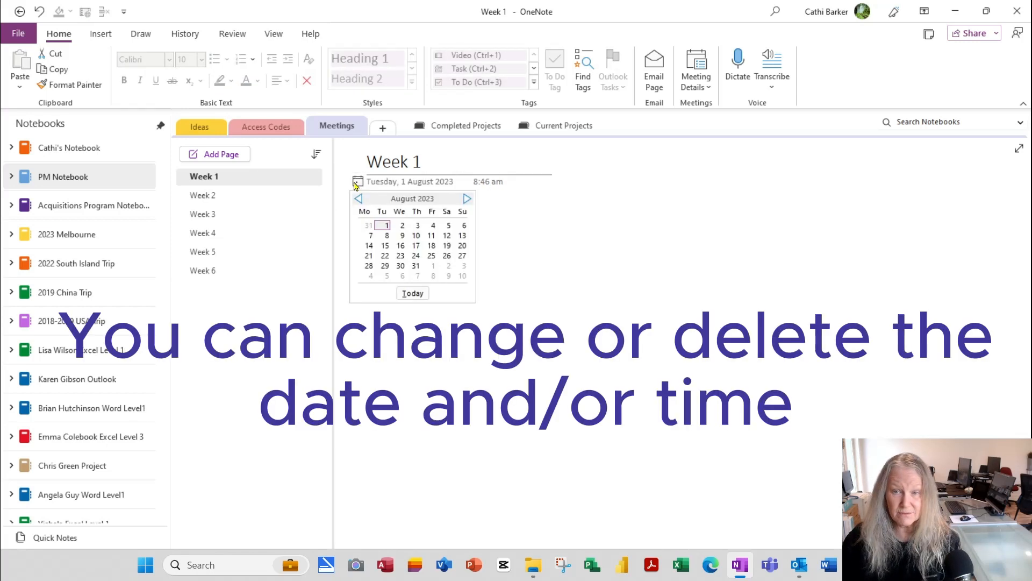
left_click(355, 185)
left_click(358, 185)
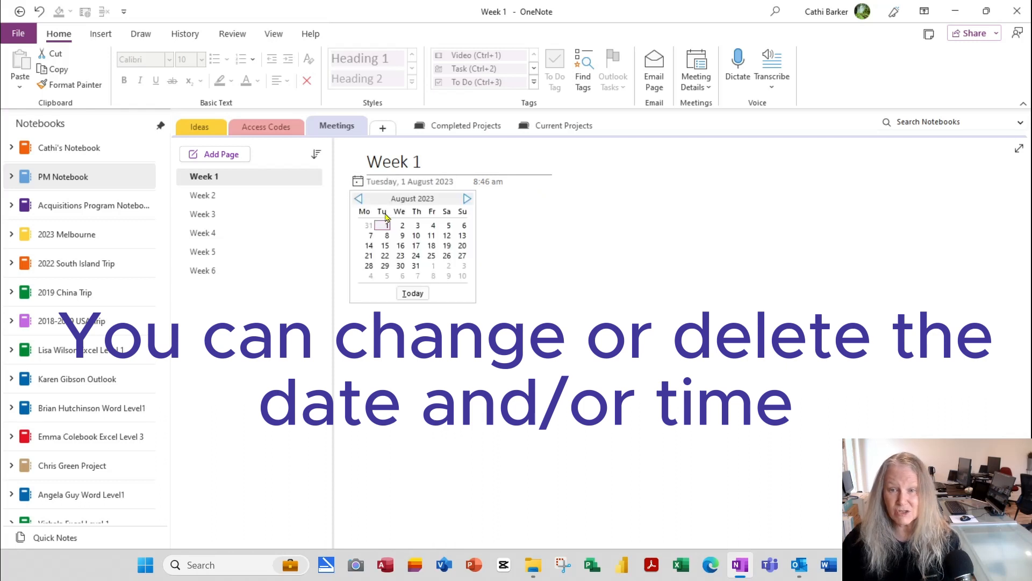
left_click(359, 198)
left_click(359, 198)
left_click(358, 199)
left_click(359, 198)
left_click(358, 199)
left_click(359, 198)
left_click(359, 198)
left_click(359, 199)
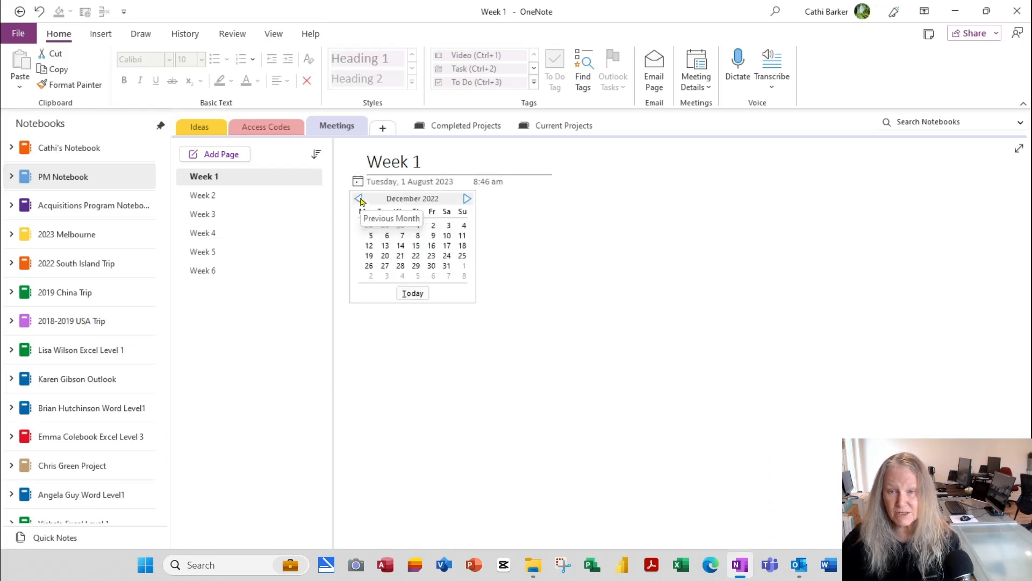
left_click(467, 199)
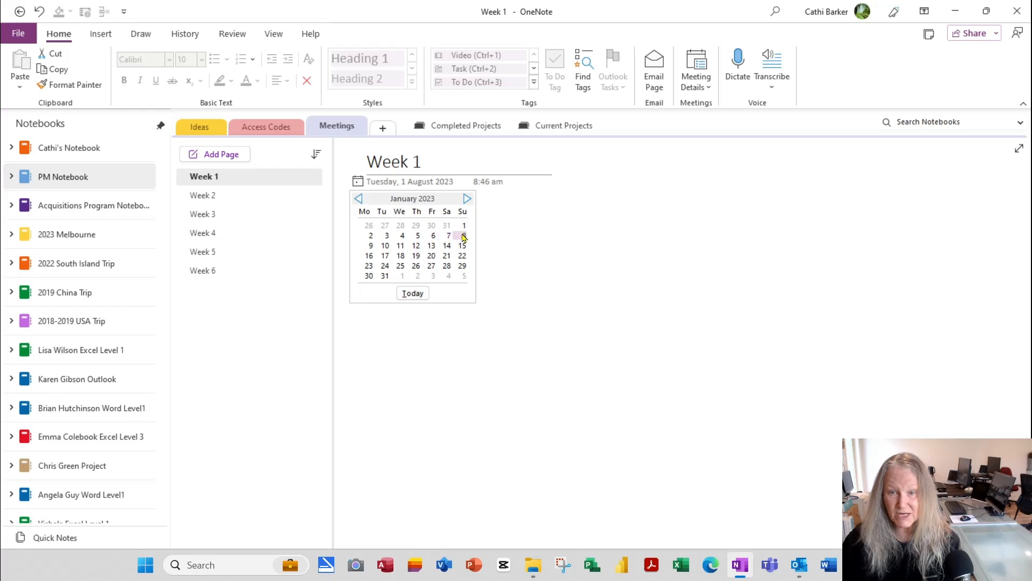
left_click(403, 236)
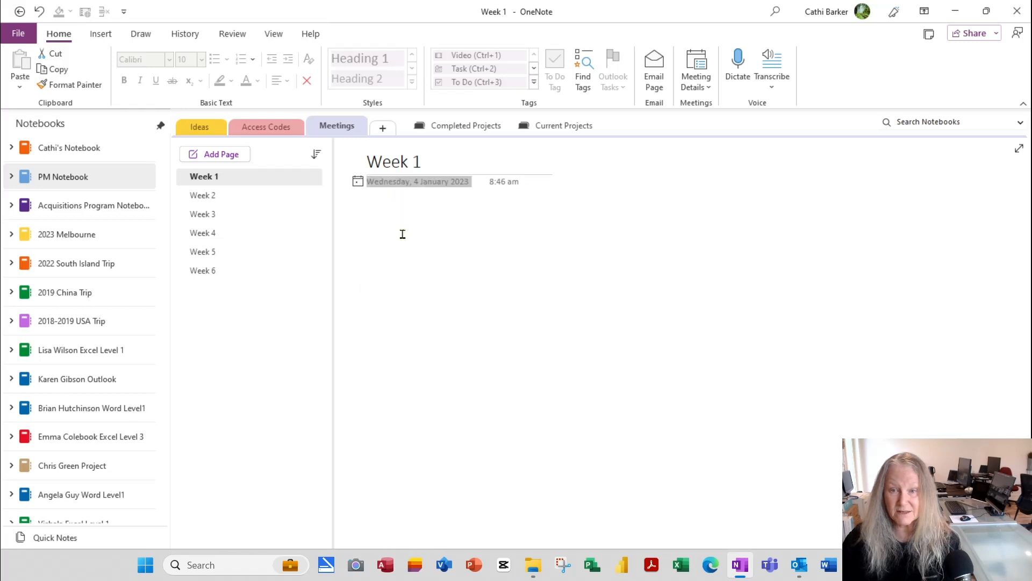
Step: Date the Week 2 page Wednesday, 11 January 2023, then return to Week 1
left_click(247, 197)
left_click(393, 183)
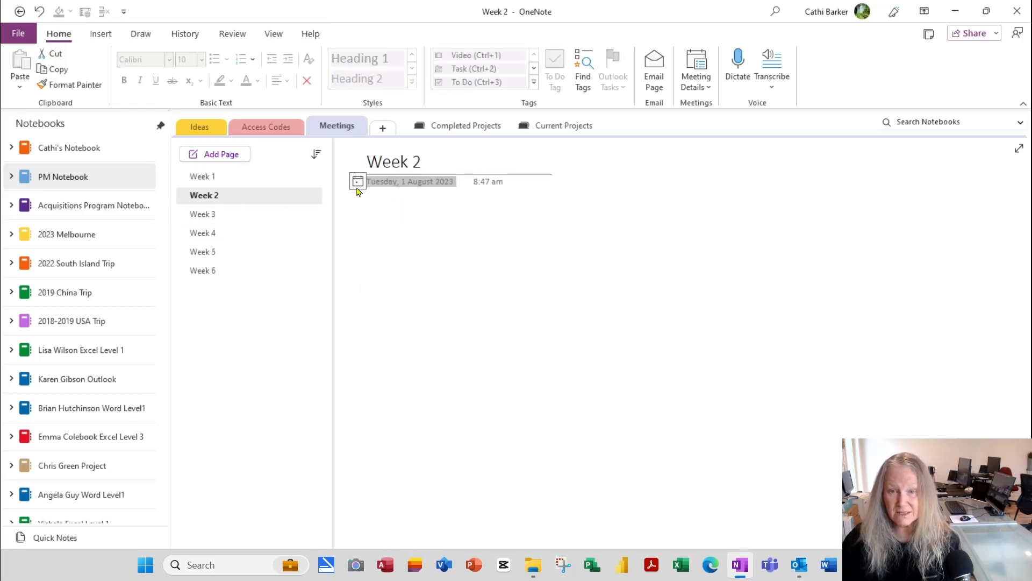
left_click(358, 182)
left_click(359, 199)
left_click(359, 199)
left_click(359, 199)
left_click(359, 199)
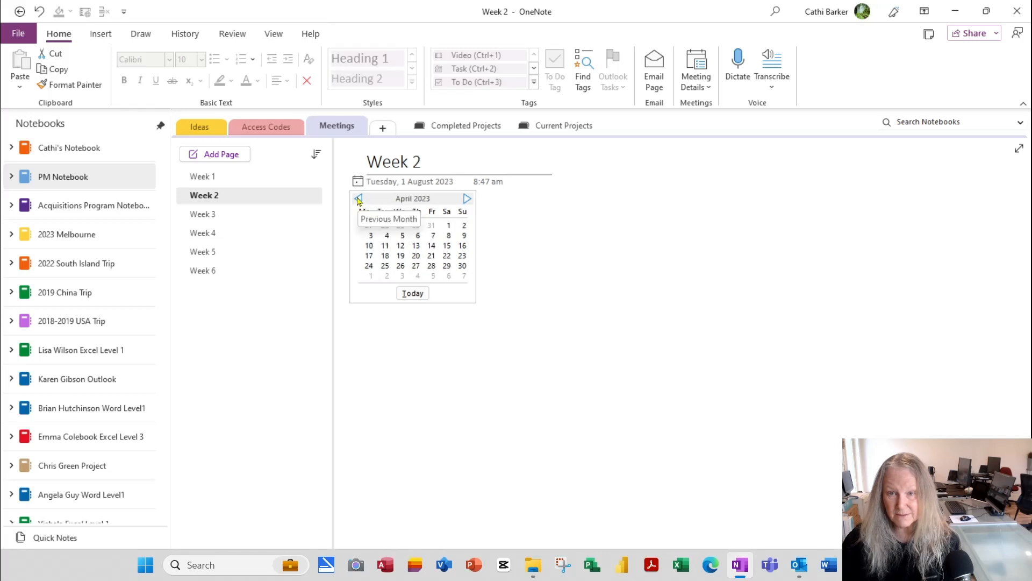
left_click(358, 199)
left_click(358, 199)
left_click(359, 199)
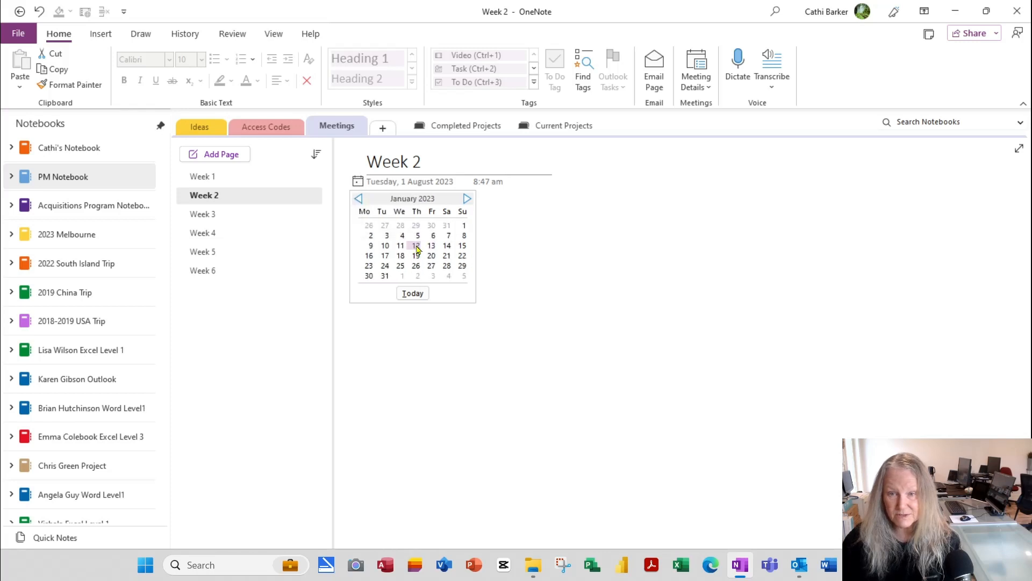
left_click(401, 246)
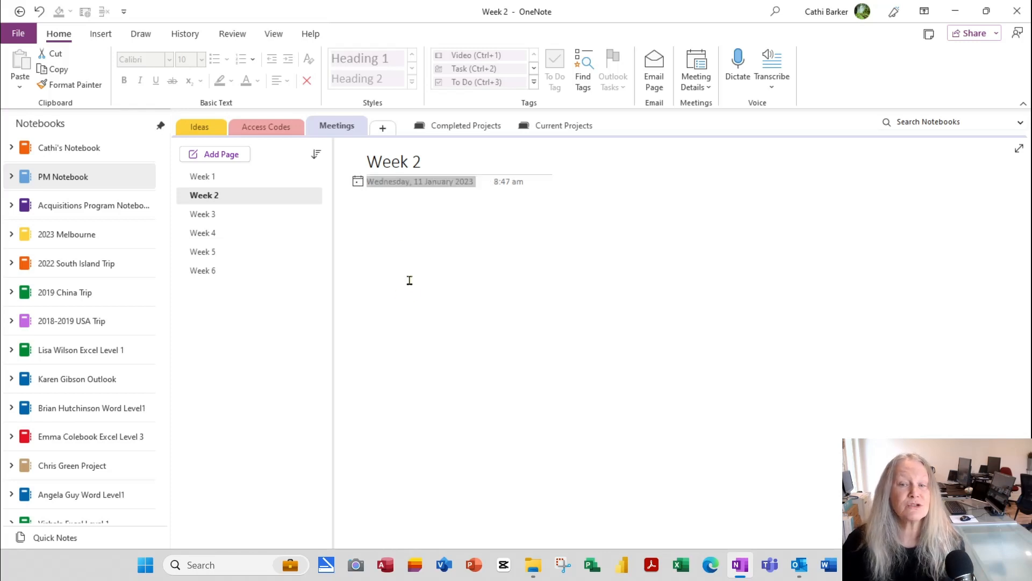
left_click(215, 177)
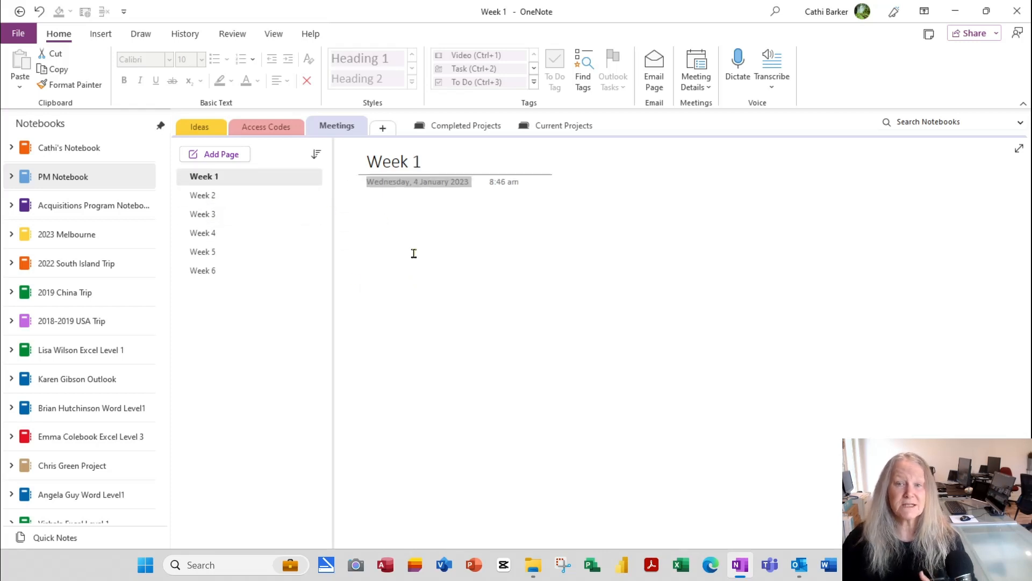
Step: Try ruled lines and a large grid on Week 1, then set Rule Lines to None
left_click(273, 34)
left_click(256, 90)
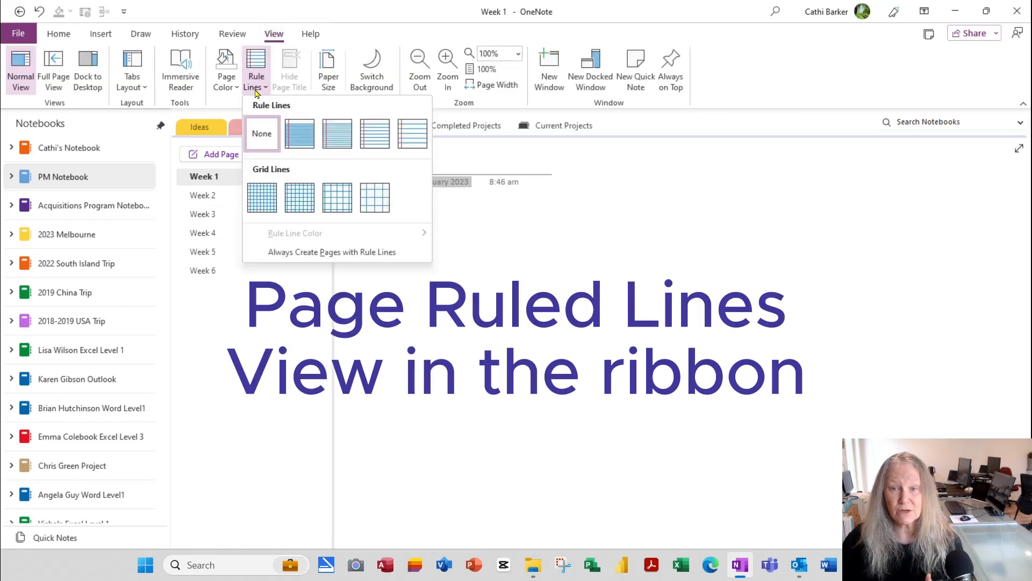
left_click(376, 137)
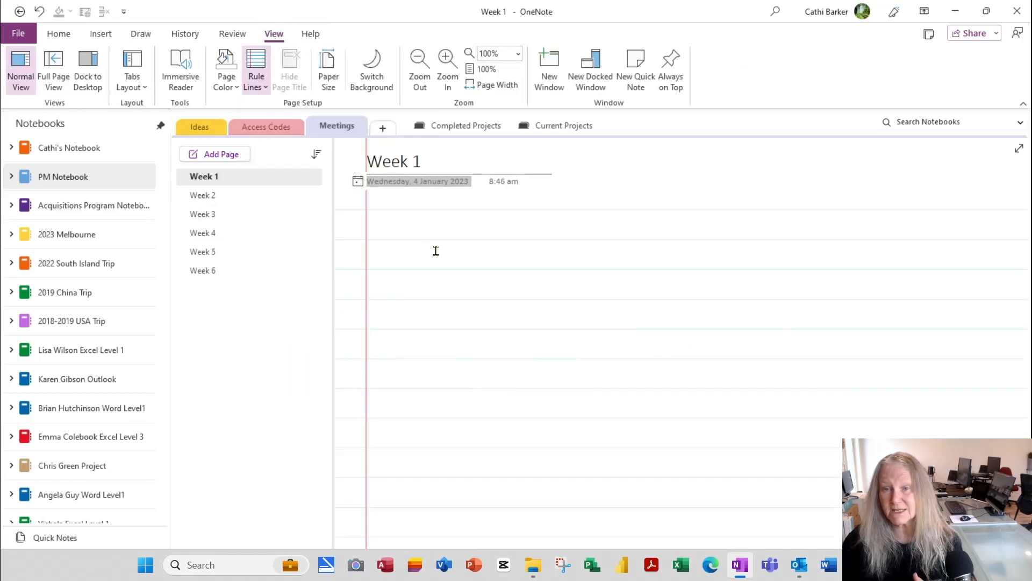
left_click(396, 221)
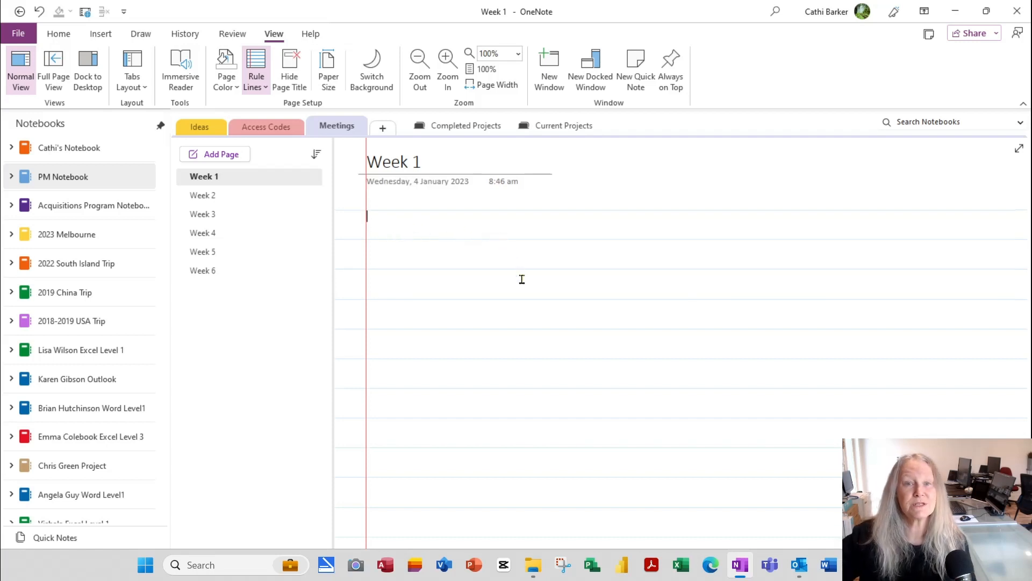
left_click(261, 89)
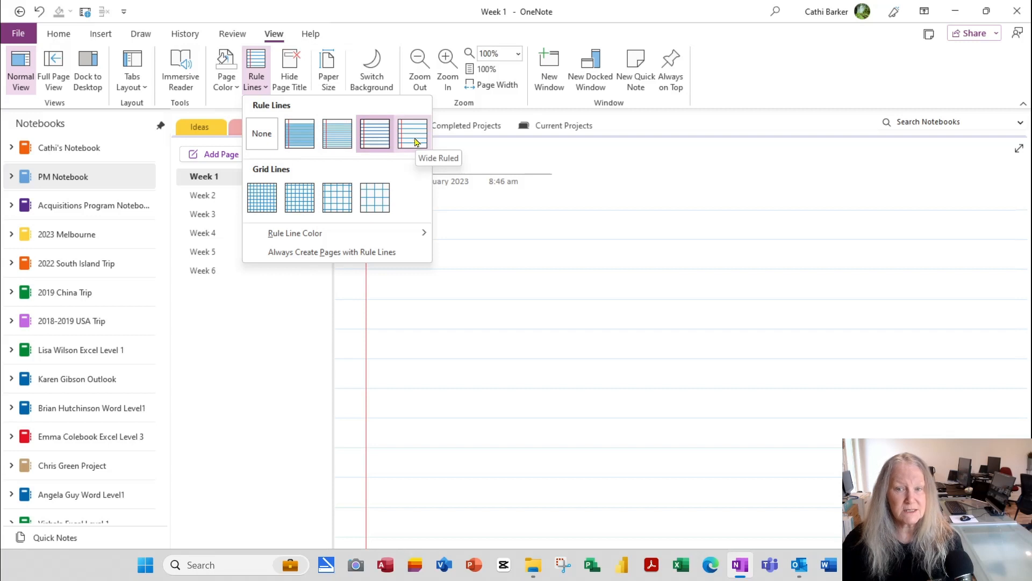
left_click(375, 211)
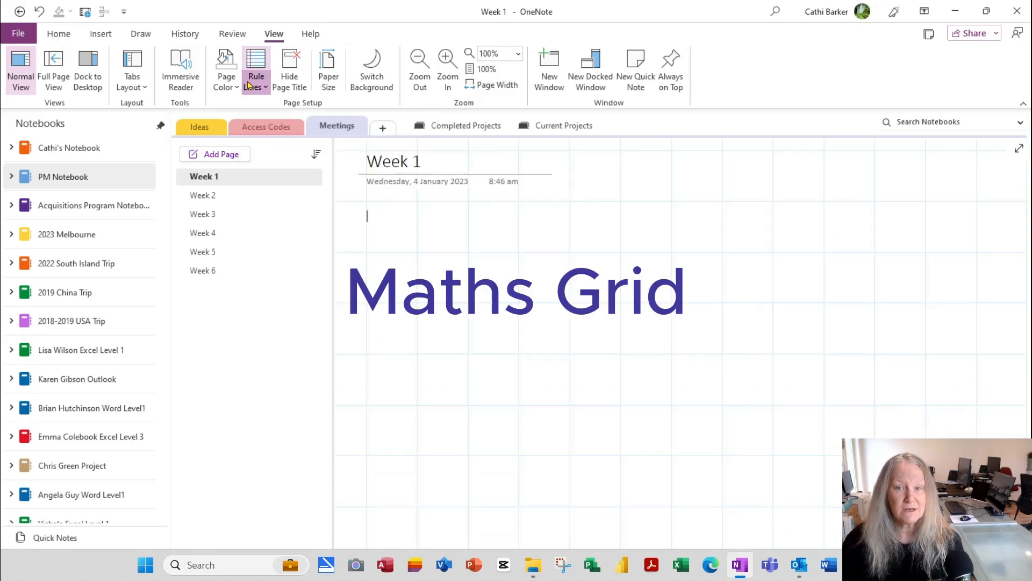
left_click(249, 85)
left_click(268, 138)
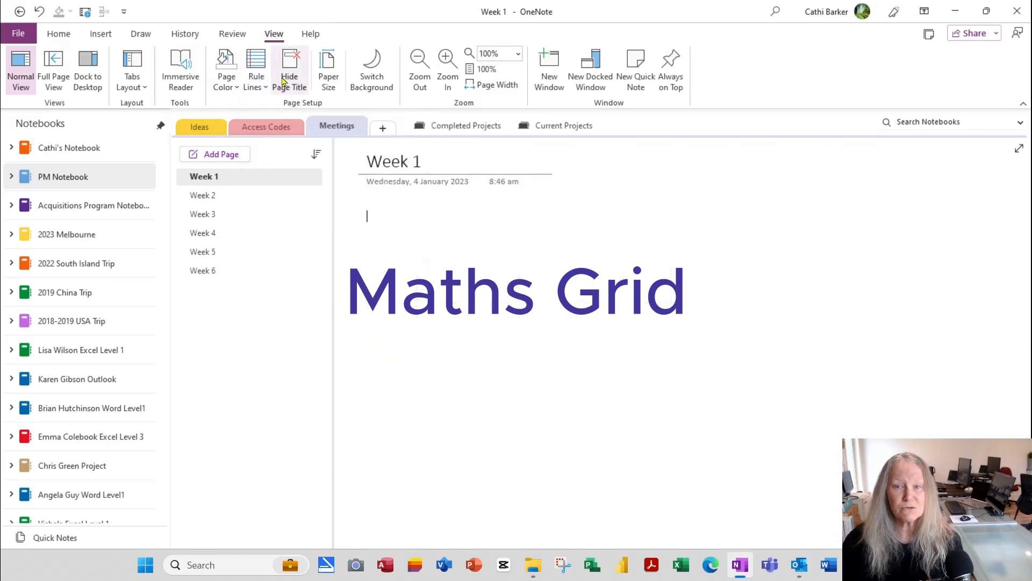
Step: Colour the Week 1 page light blue and return to the Home tab
left_click(235, 87)
left_click(232, 119)
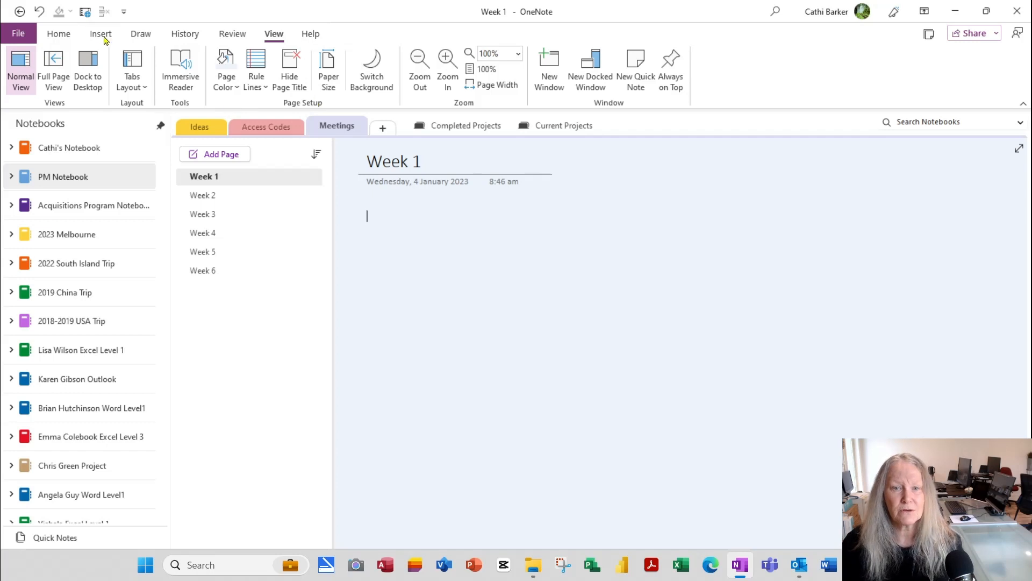
left_click(67, 38)
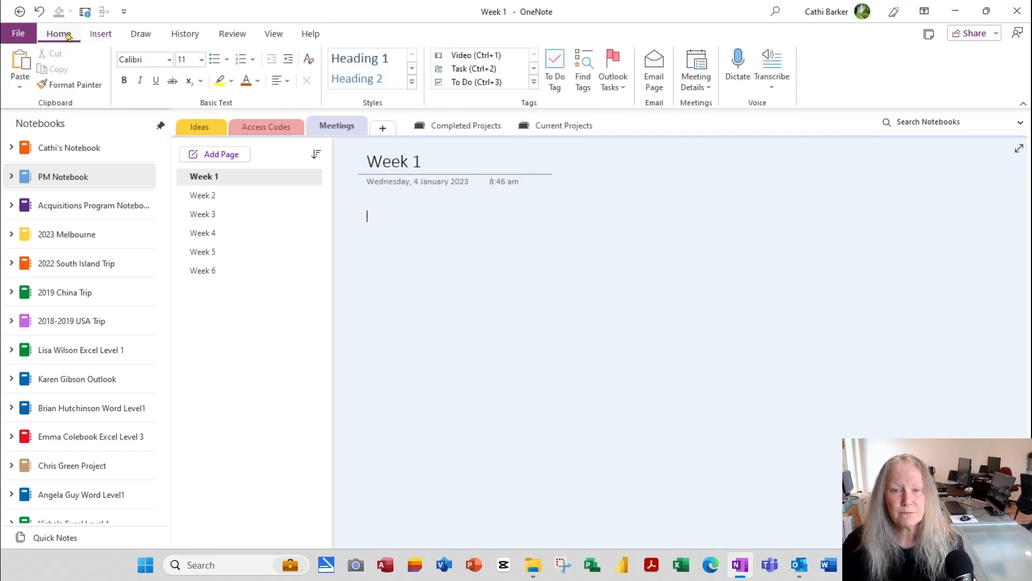
Step: Insert pages titled Agenda, Minutes and Background after Week 1, then open Agenda
left_click(344, 187)
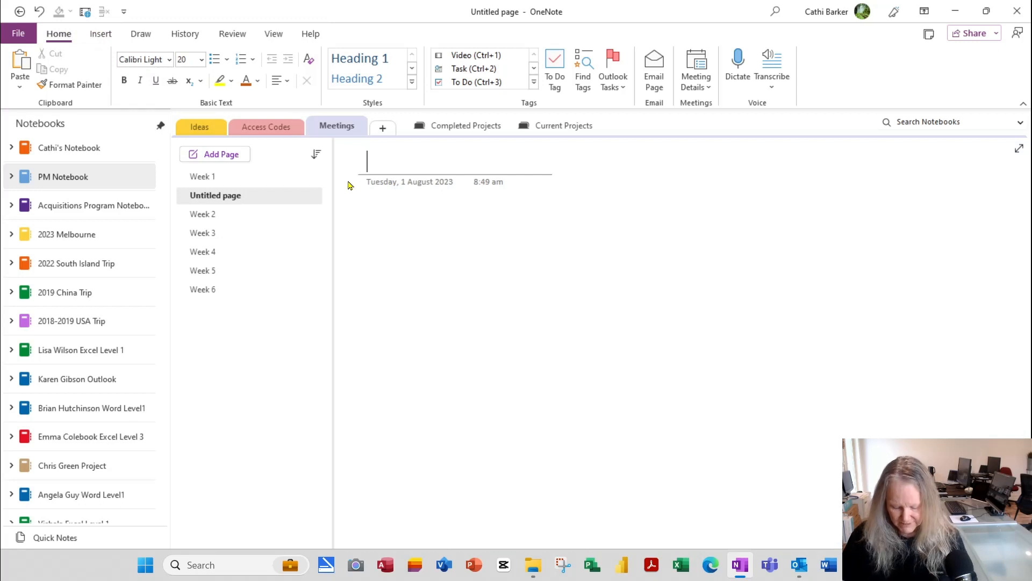
type("Agenda")
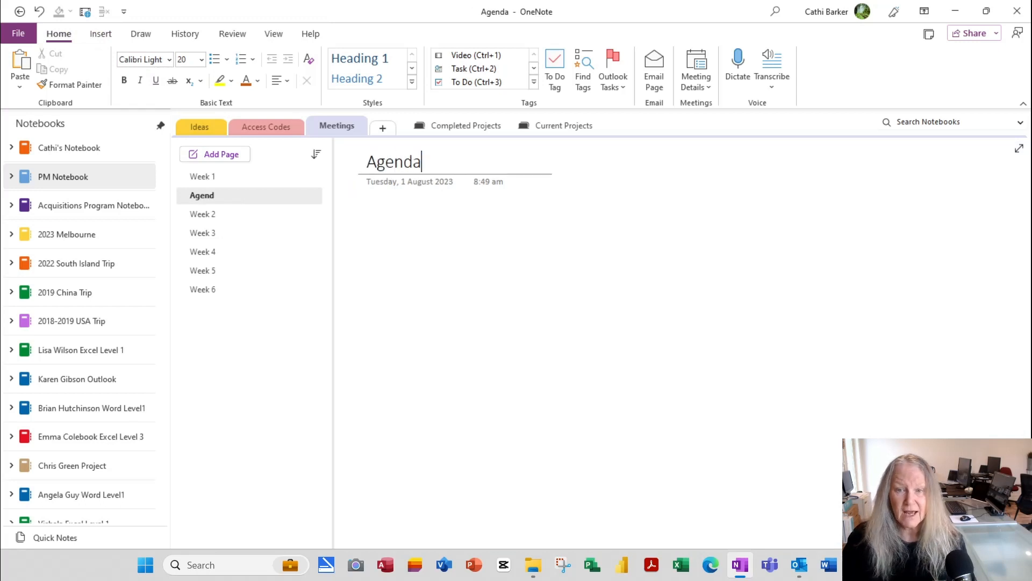
key("Return")
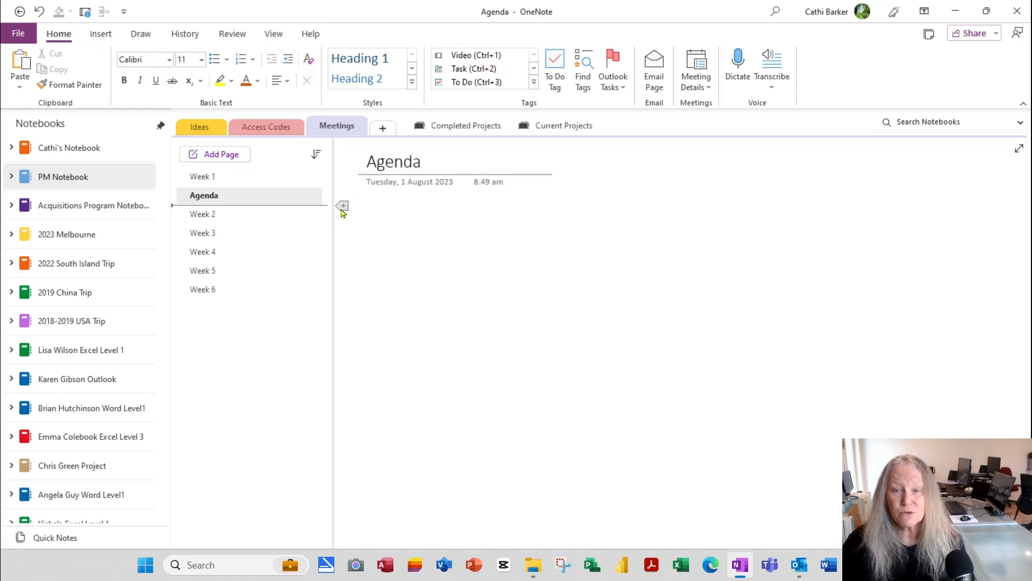
left_click(339, 210)
type("Minutes")
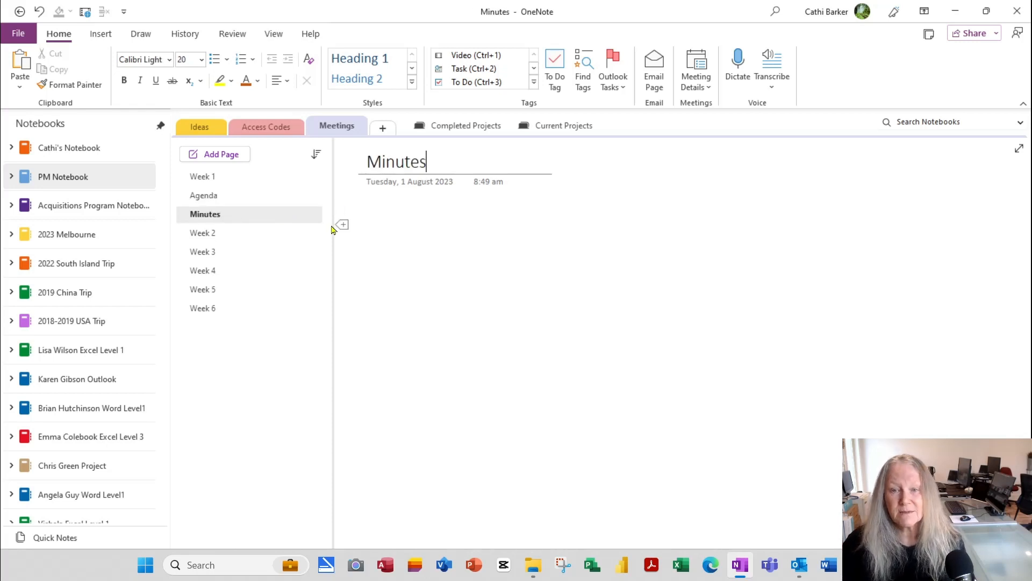
left_click(341, 223)
type("B")
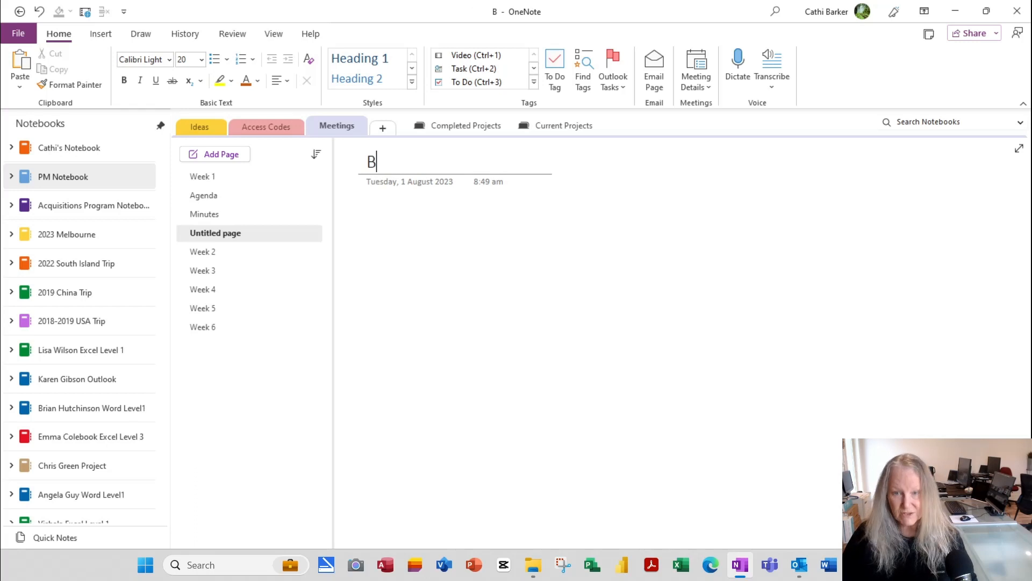
type("ackground")
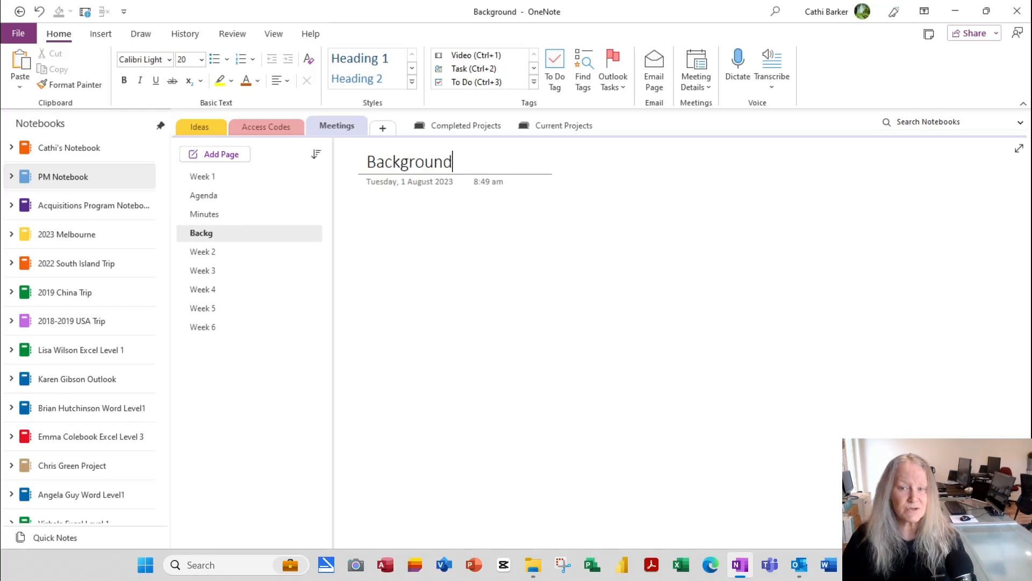
left_click(251, 203)
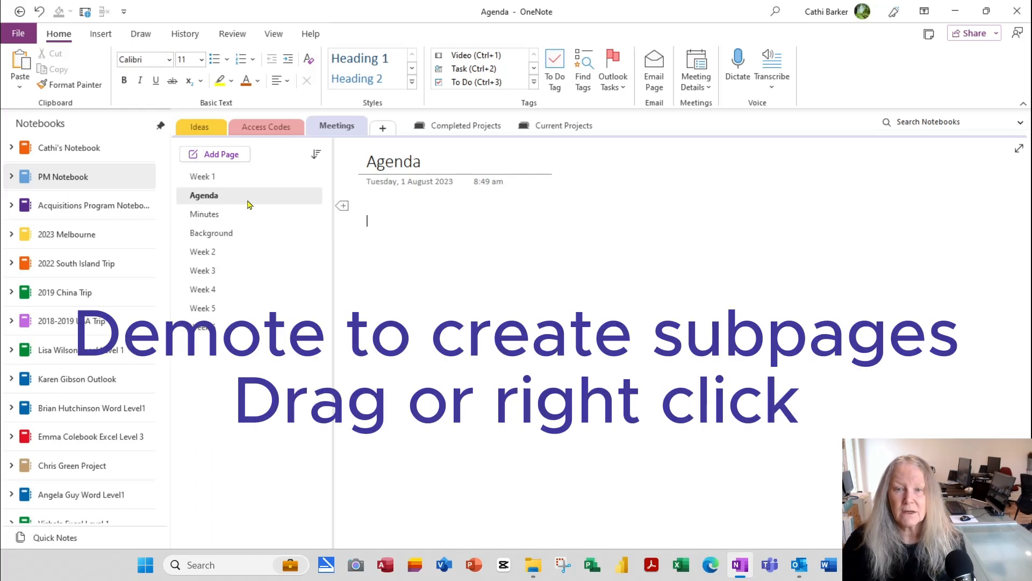
Step: Indent Agenda and Minutes under Week 1, nesting Background one level deeper beneath Minutes
left_click_drag(233, 200, 255, 232)
left_click(221, 238)
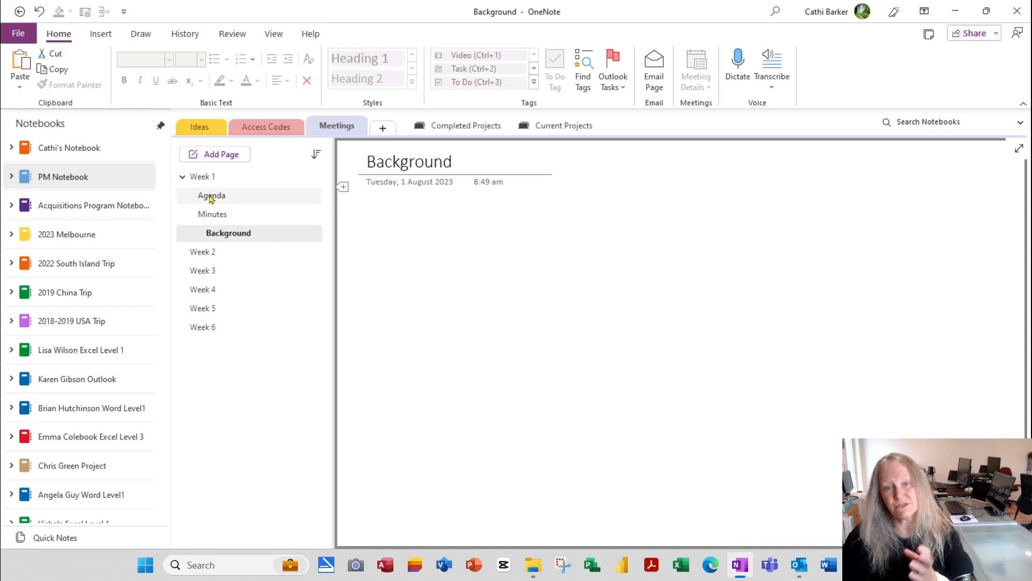
left_click(183, 178)
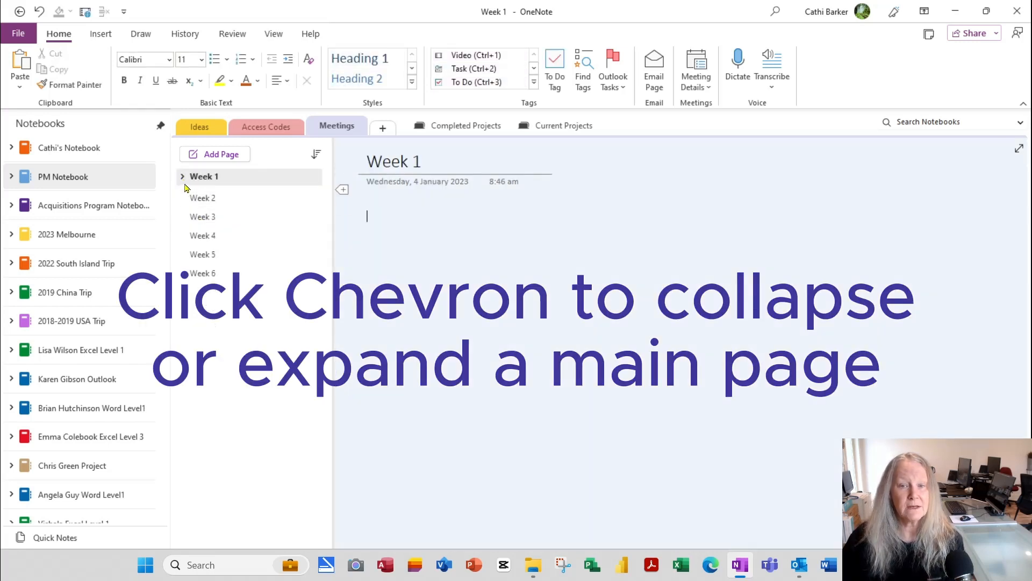
left_click(183, 178)
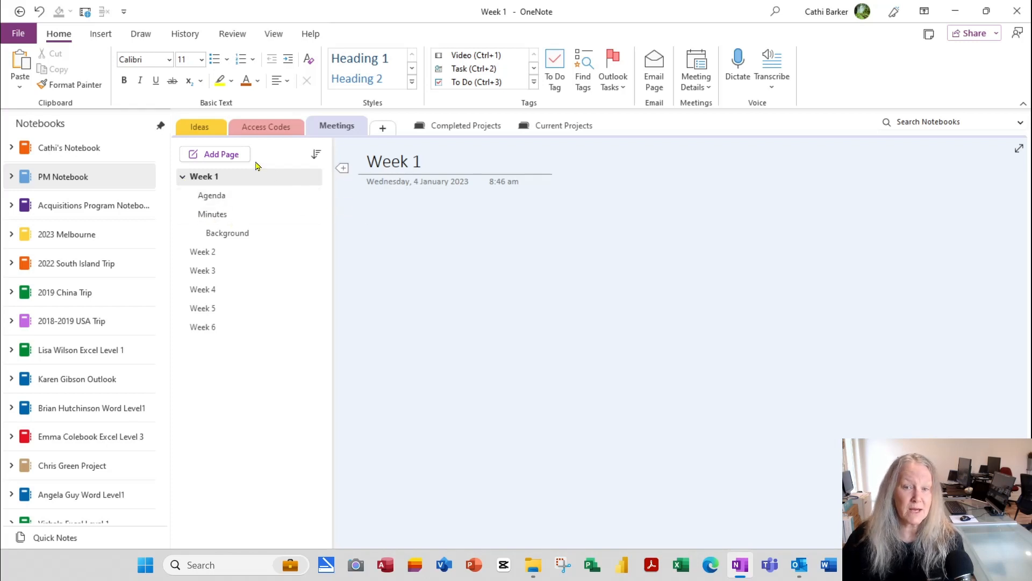
right_click(233, 199)
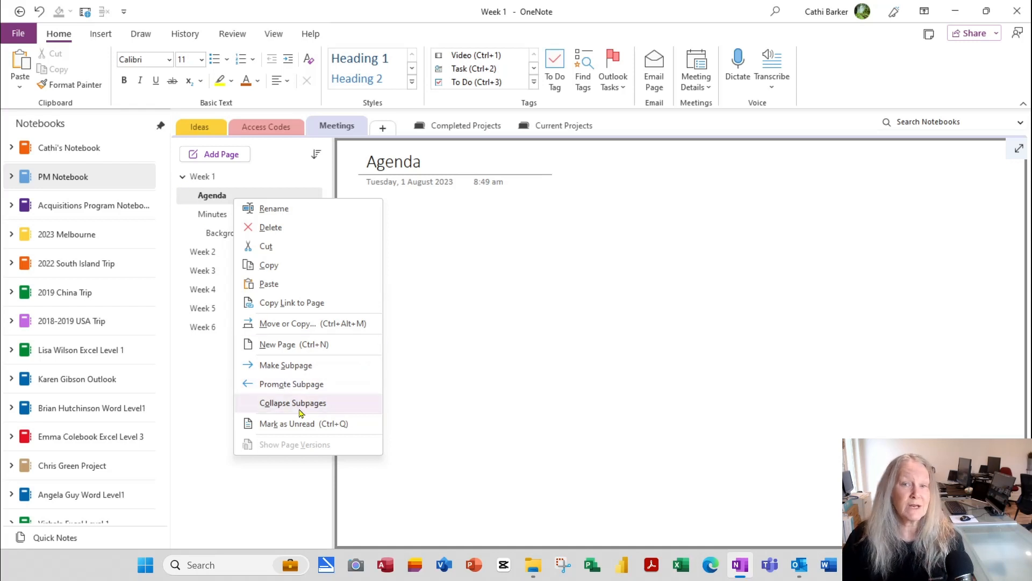
left_click(203, 423)
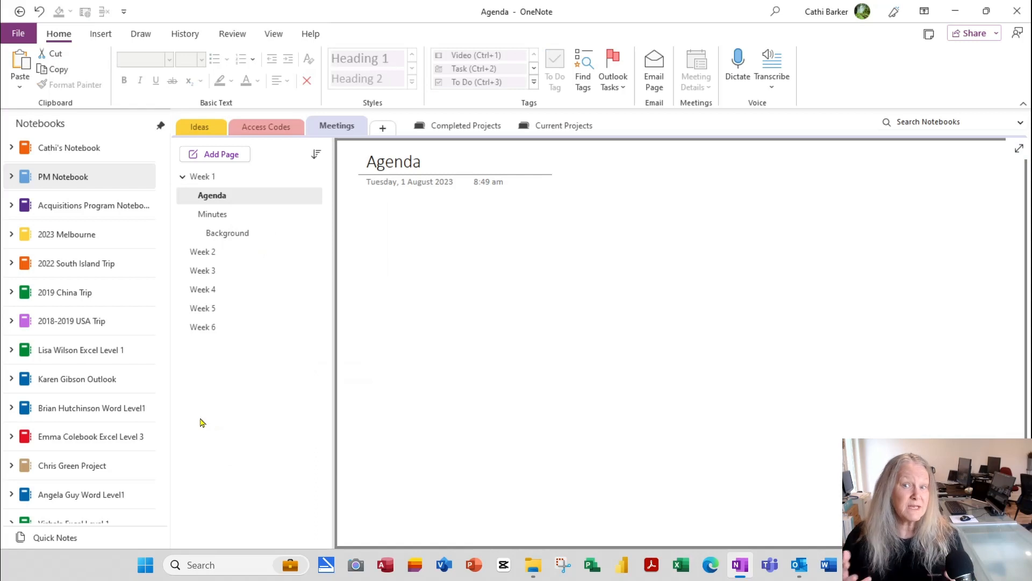
left_click(238, 179)
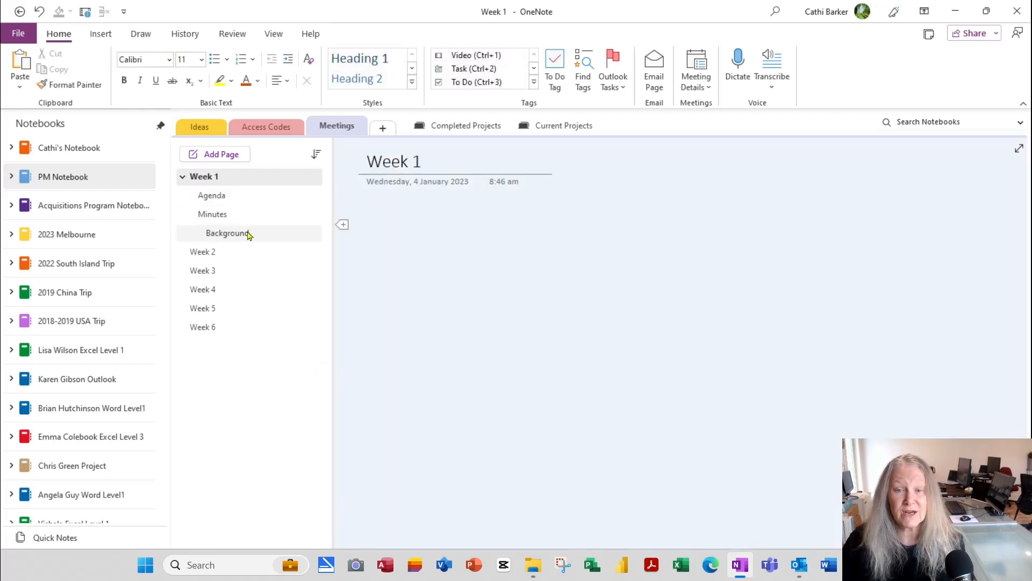
mouse_move(247, 232)
left_mouse_down()
mouse_move(258, 194)
mouse_move(247, 240)
mouse_move(261, 236)
left_mouse_up()
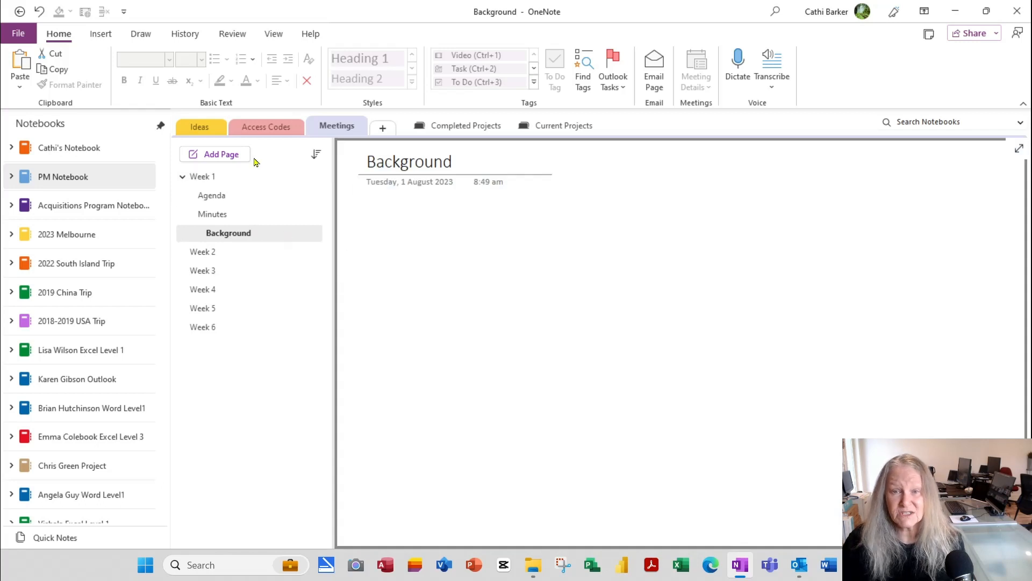
Step: Nest the Background page under Minutes in PM Notebook's Meetings section
left_click_drag(249, 237, 208, 131)
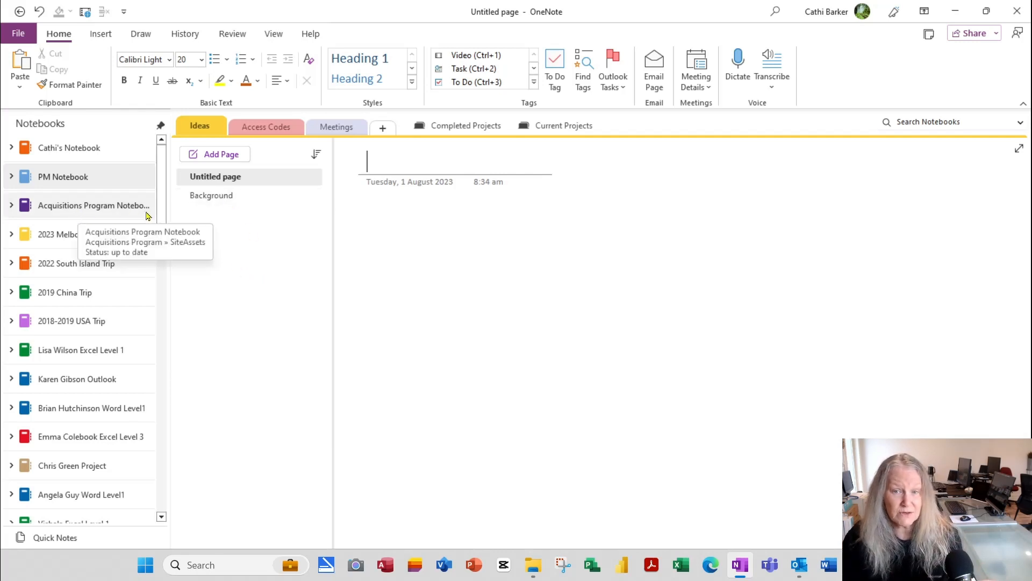
left_click_drag(212, 196, 247, 211)
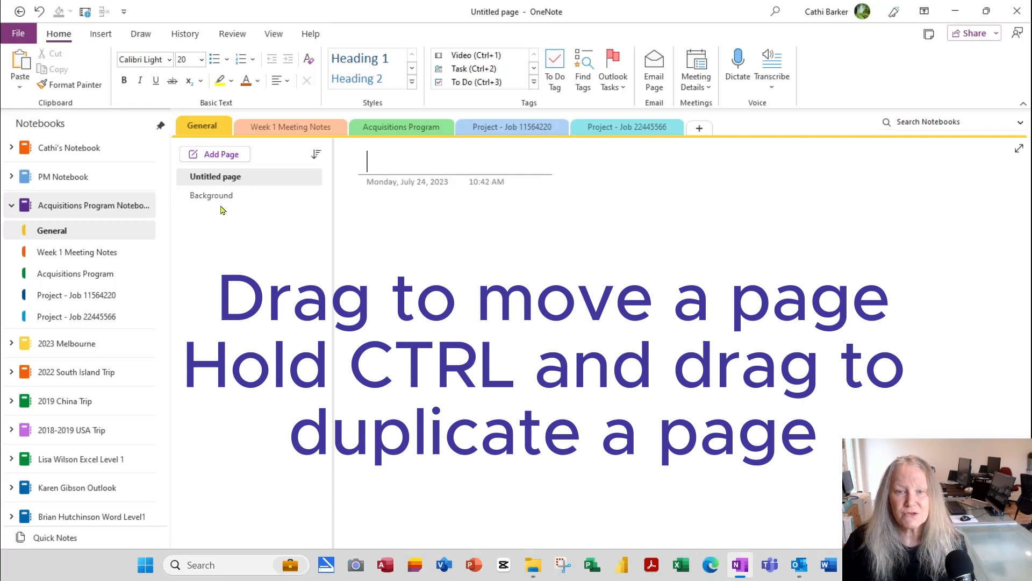
left_click_drag(219, 197, 270, 229)
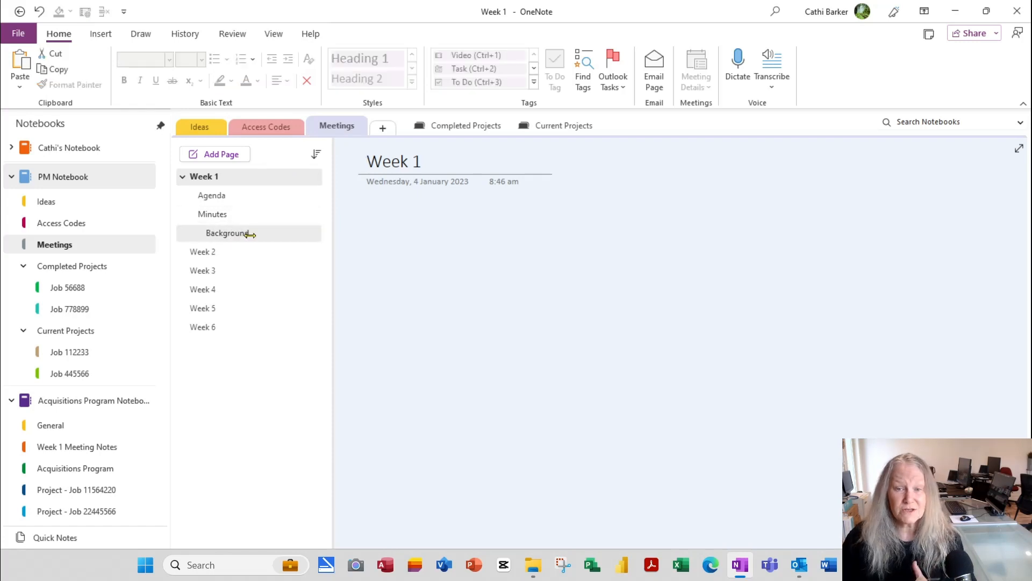
Step: Open the Background page and close its page context menu without changes
left_click(250, 234)
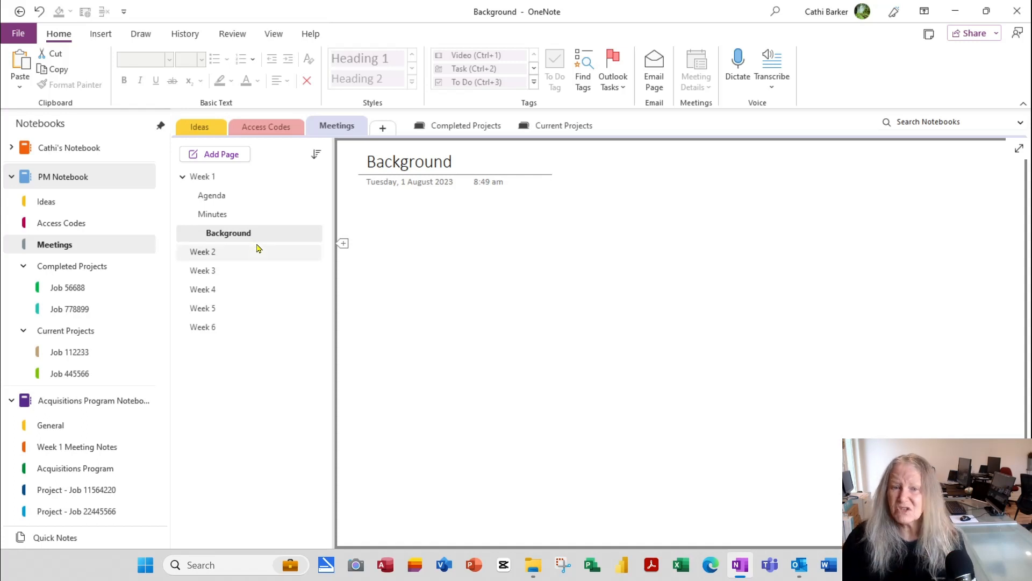
right_click(268, 232)
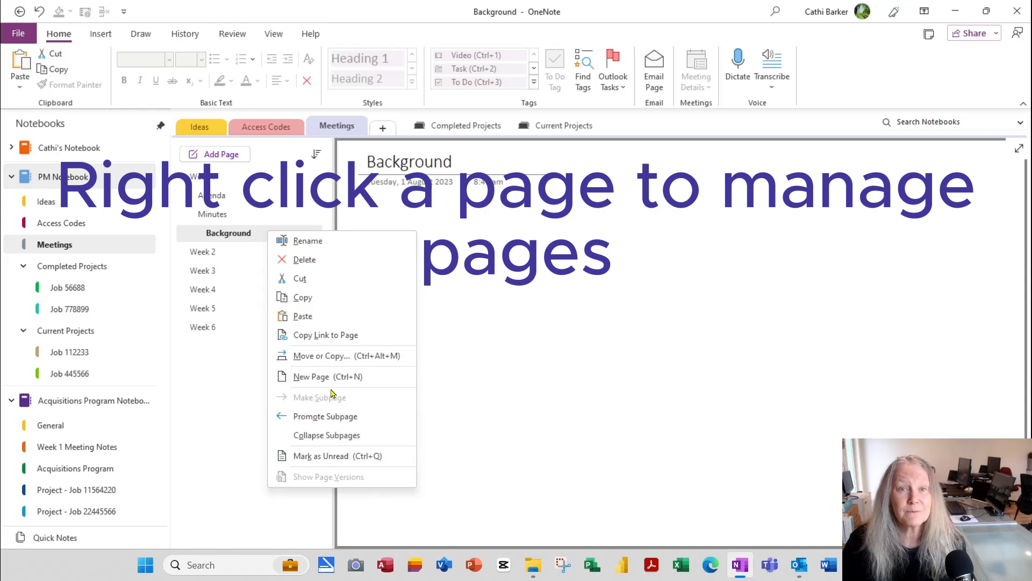
left_click(206, 407)
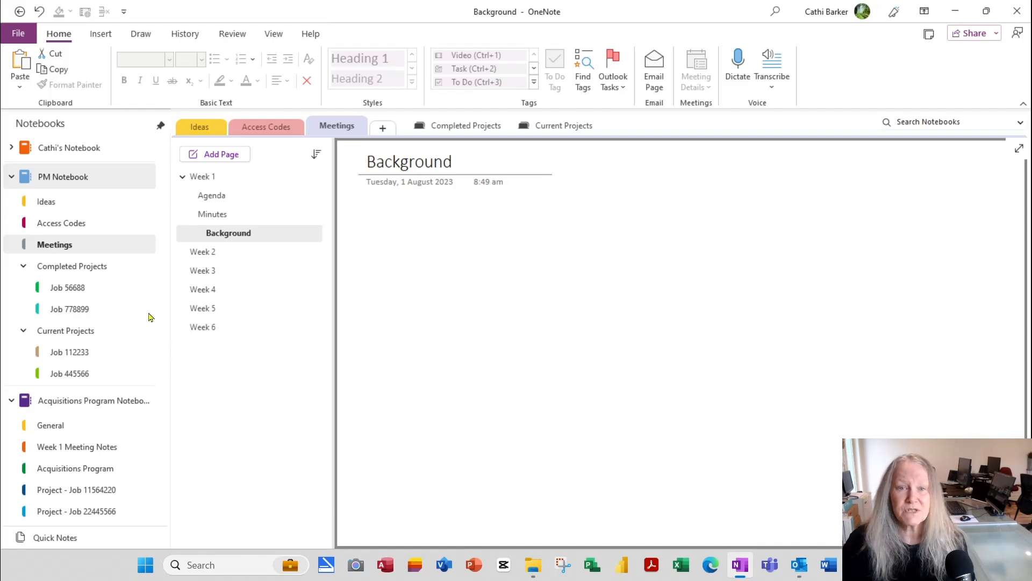
left_click(18, 34)
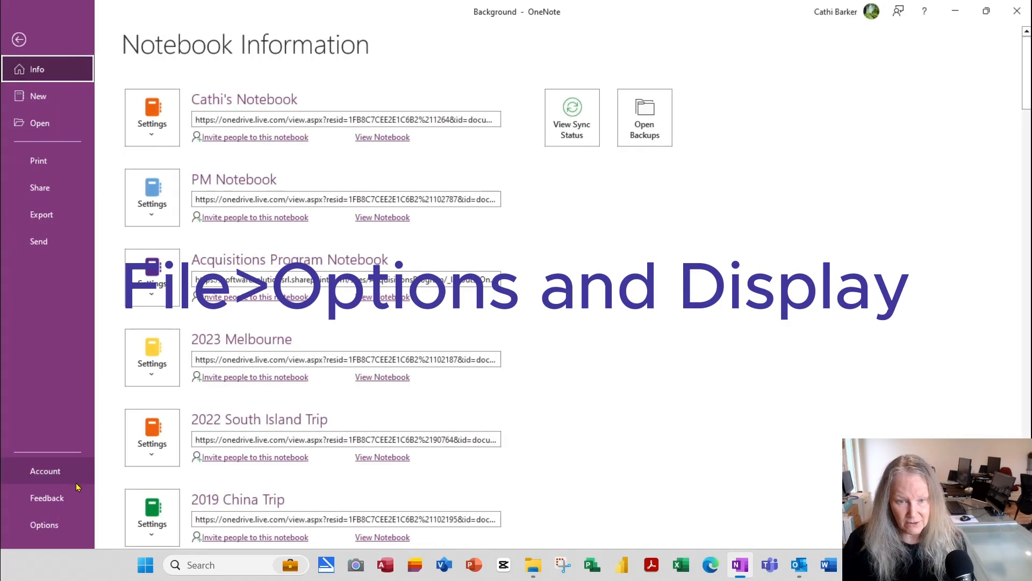
left_click(63, 528)
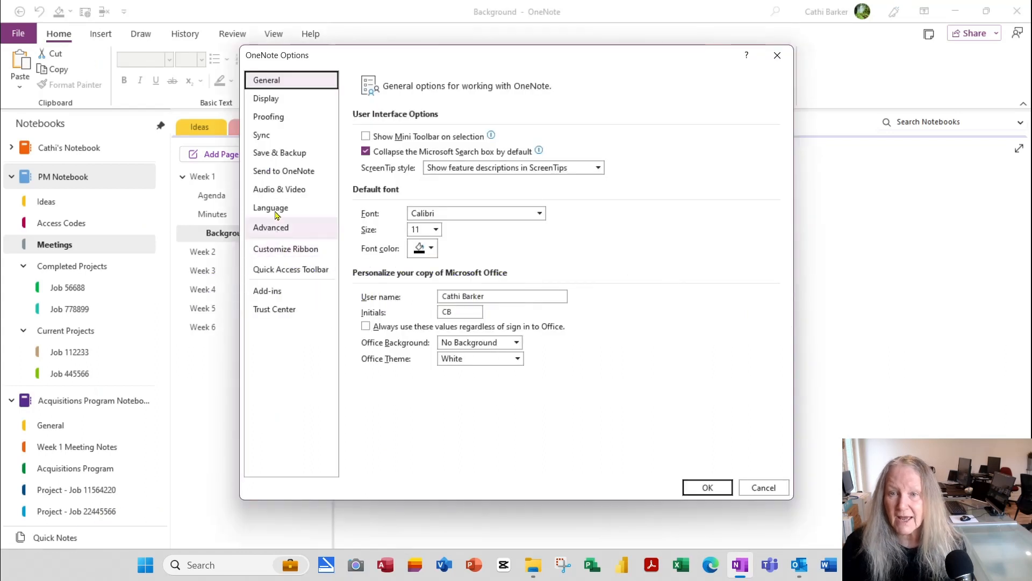
left_click(282, 99)
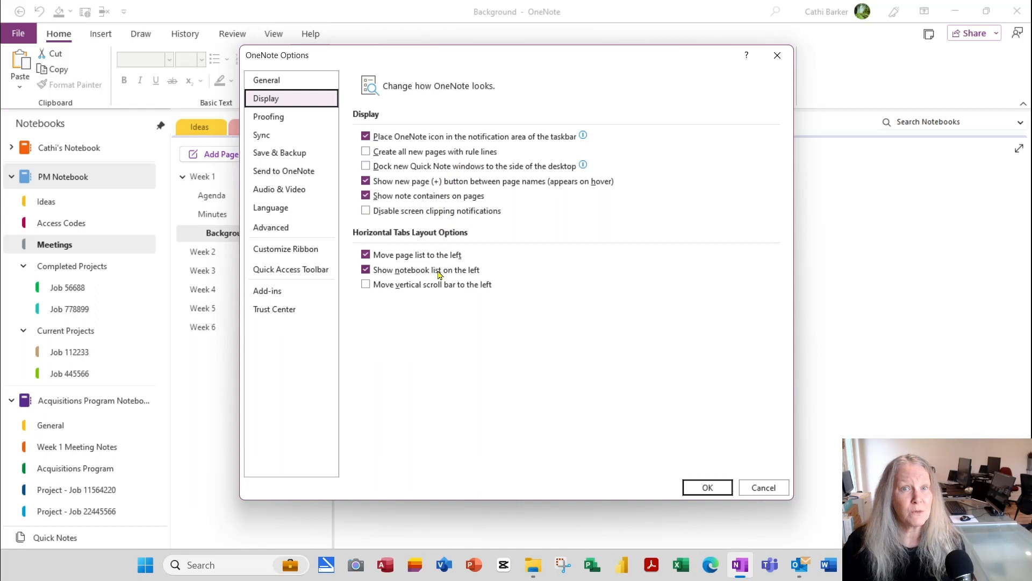
left_click(724, 490)
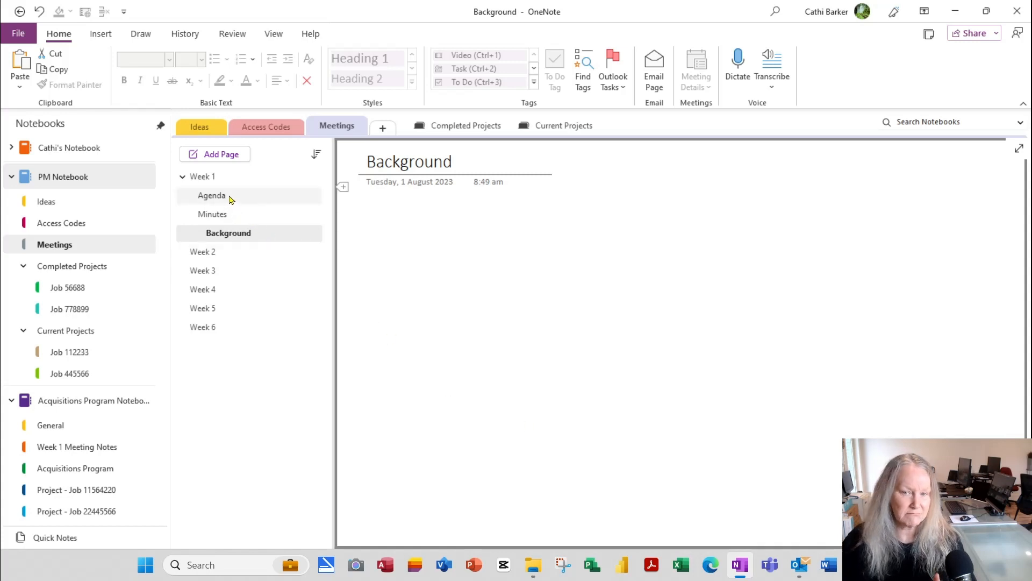
Step: On the Minutes page, type 'Click and start typing' in the body and shift that note slightly
left_click(231, 216)
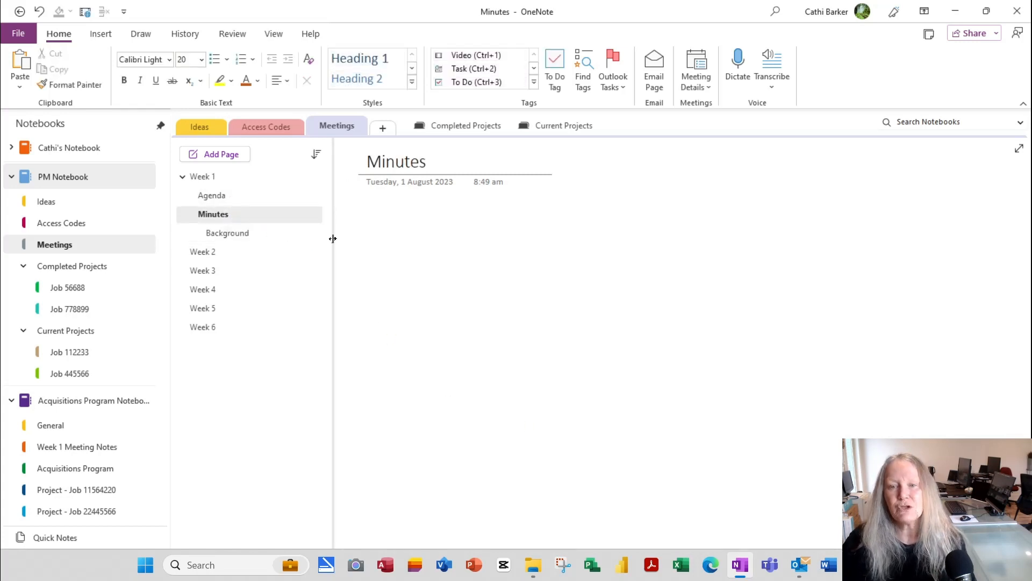
key("Return")
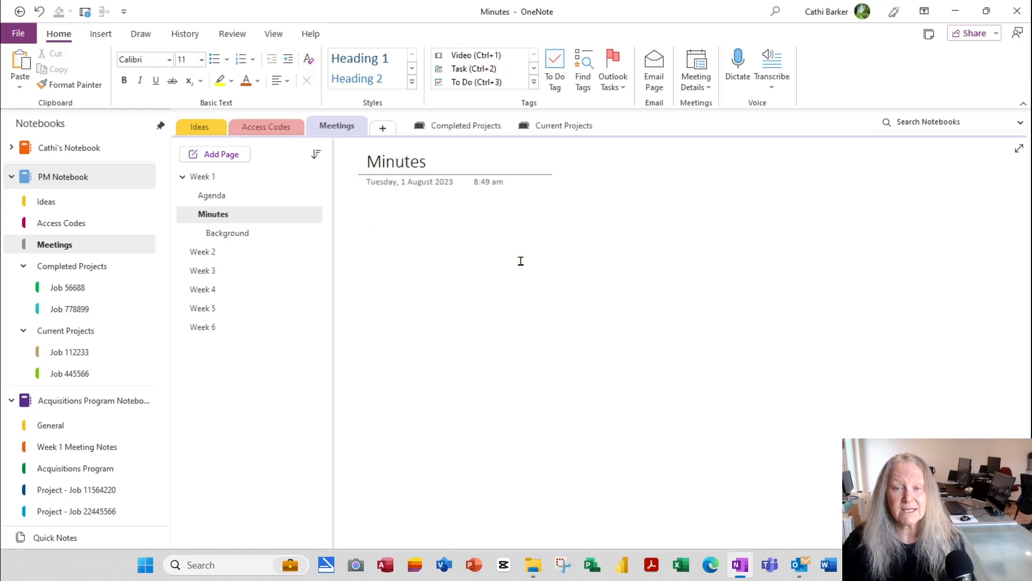
type("Click a")
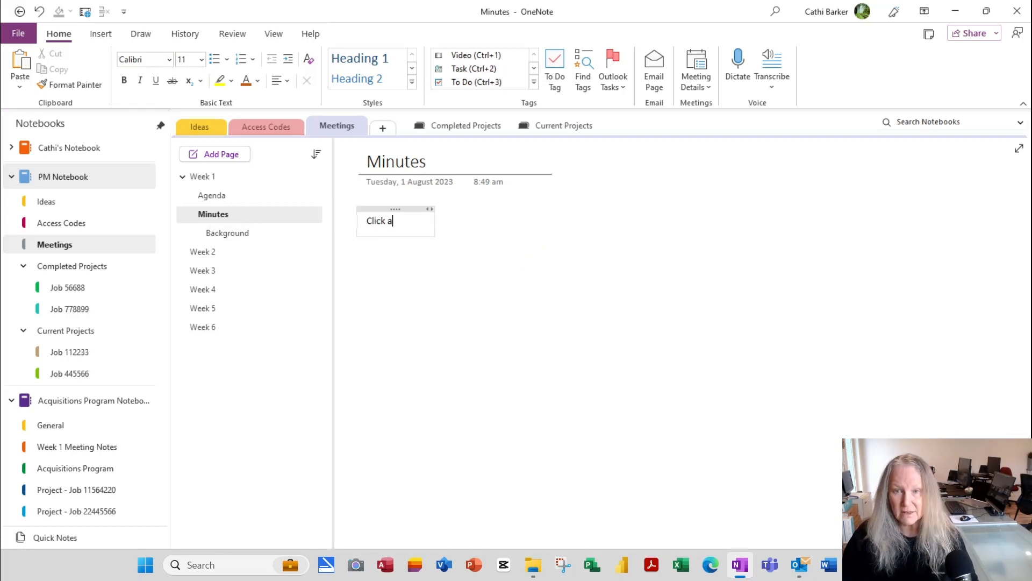
type("nd start typing")
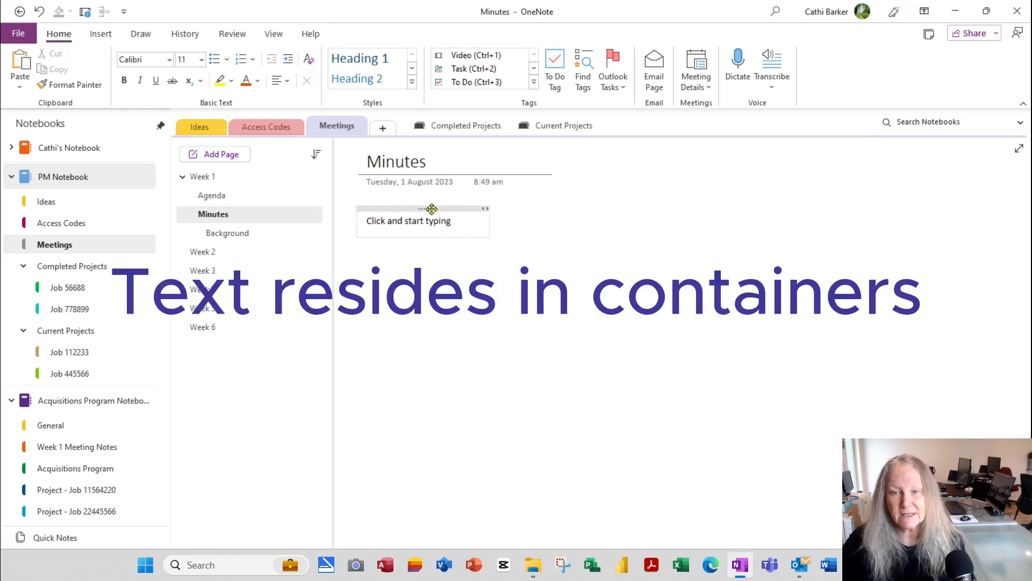
mouse_move(431, 209)
left_mouse_down()
mouse_move(469, 237)
mouse_move(769, 269)
mouse_move(841, 331)
mouse_move(582, 397)
mouse_move(763, 412)
mouse_move(876, 242)
mouse_move(895, 184)
mouse_move(643, 187)
mouse_move(514, 387)
mouse_move(611, 461)
mouse_move(870, 428)
mouse_move(875, 247)
mouse_move(427, 221)
mouse_move(444, 210)
left_mouse_up()
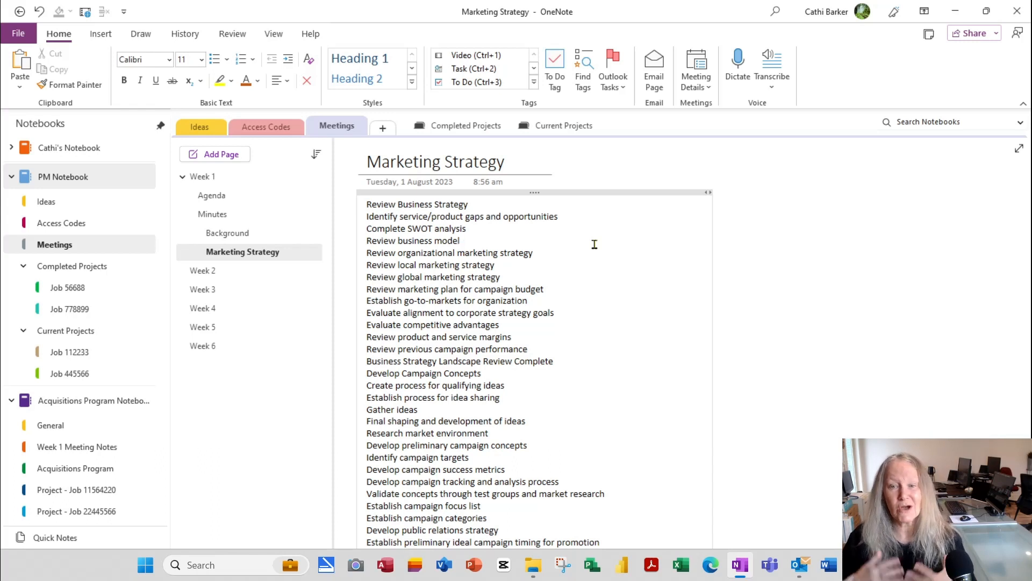
Step: Reposition the Marketing Strategy task list container and narrow it from its right edge
scroll(578, 342, "down", 3)
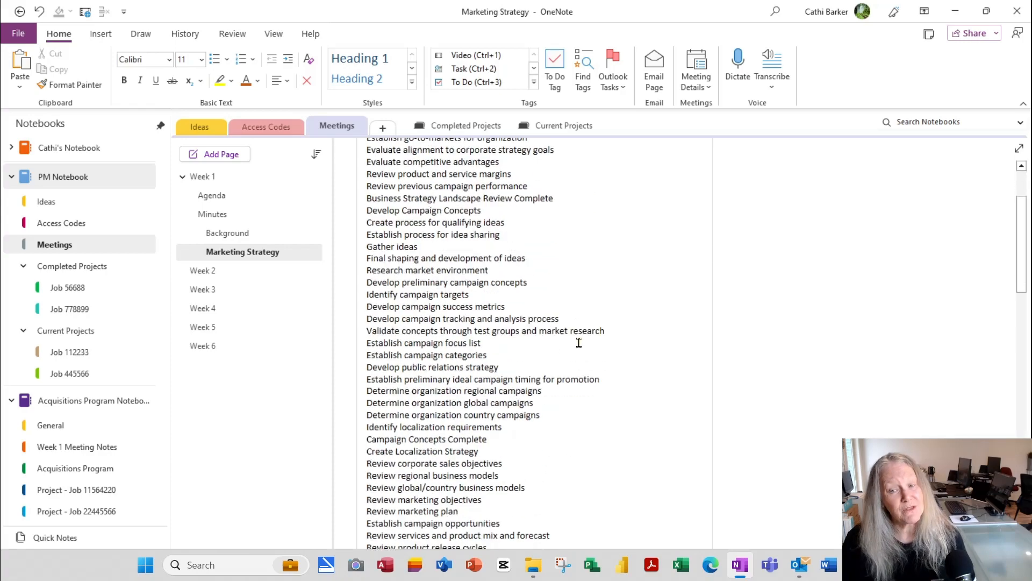
scroll(578, 342, "down", 10)
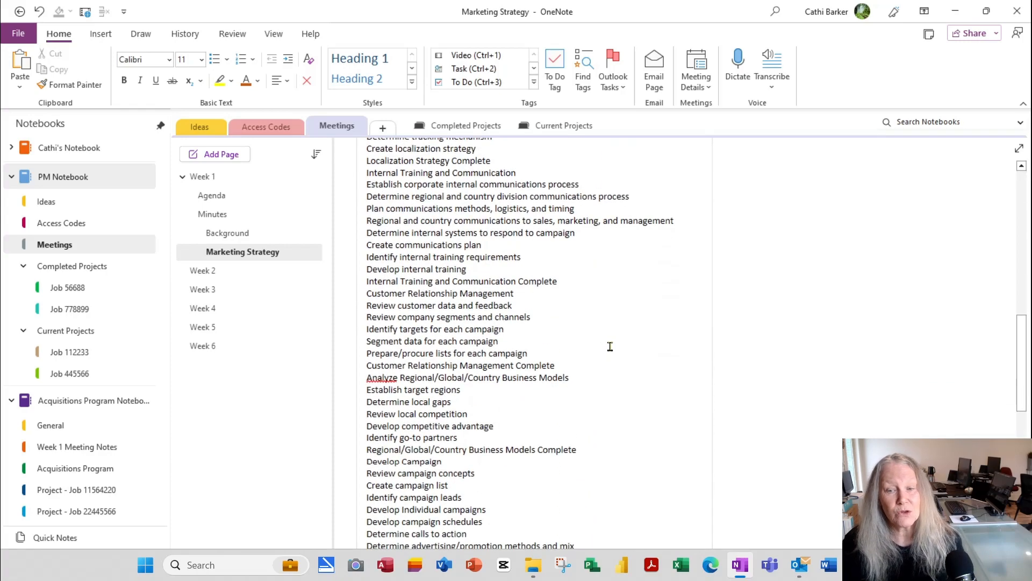
scroll(610, 346, "up", 15)
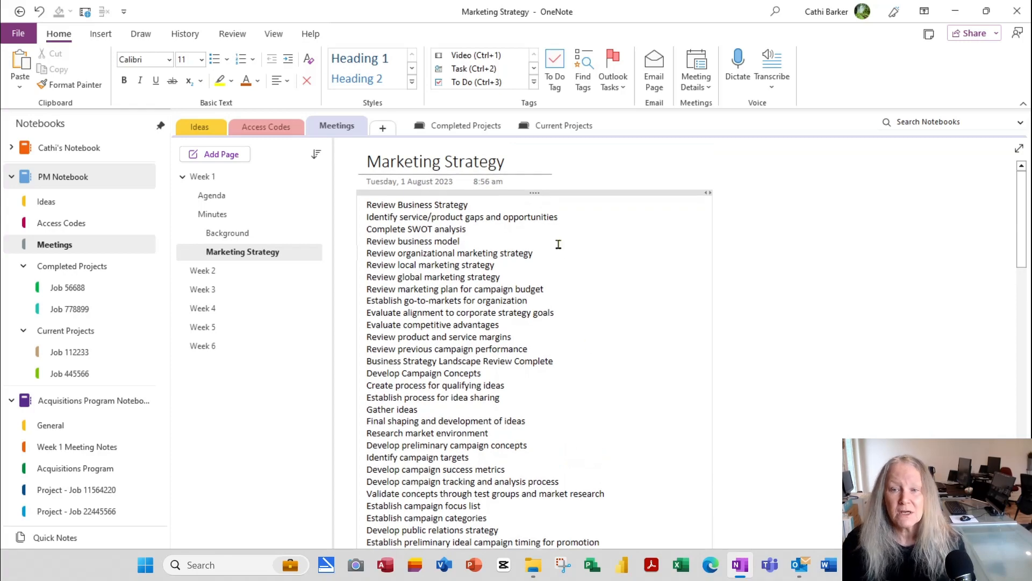
left_click_drag(571, 193, 774, 207)
left_click_drag(660, 207, 608, 212)
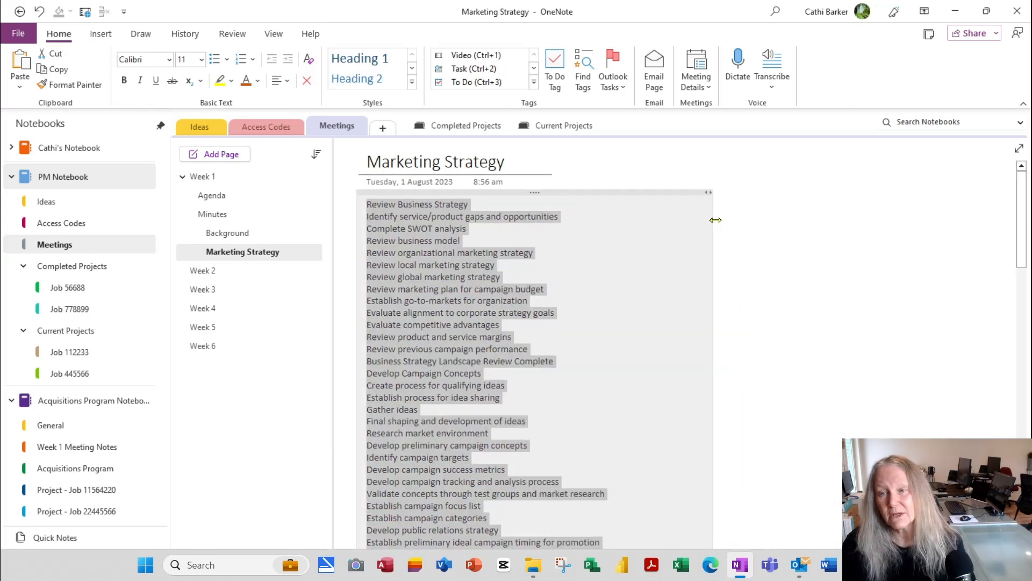
left_click_drag(715, 220, 672, 231)
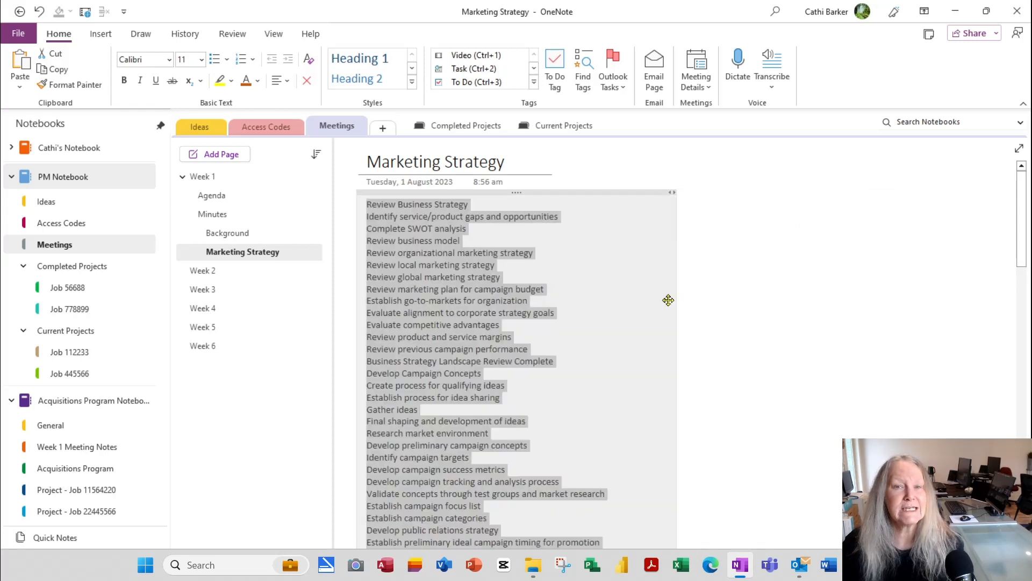
Step: Move the line 'Evaluate alignment to corporate strategy goals' to a new spot in the list
left_click(627, 329)
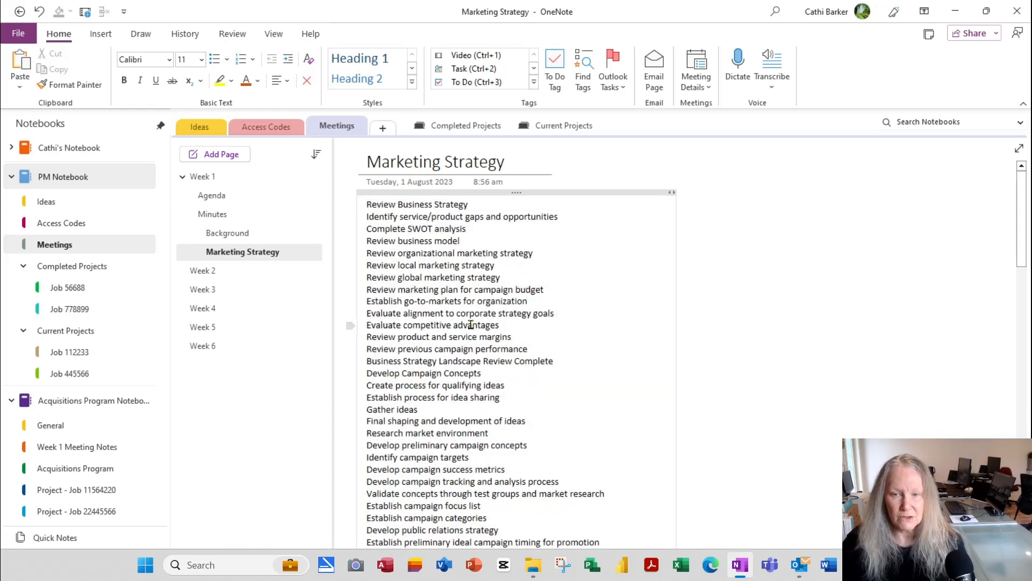
left_click(353, 316)
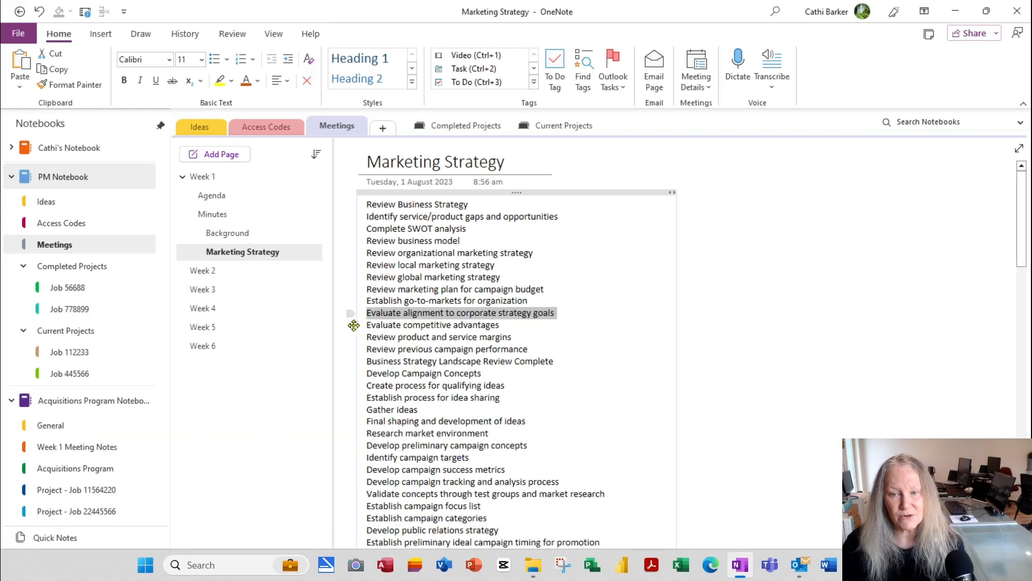
left_click_drag(353, 326, 368, 281)
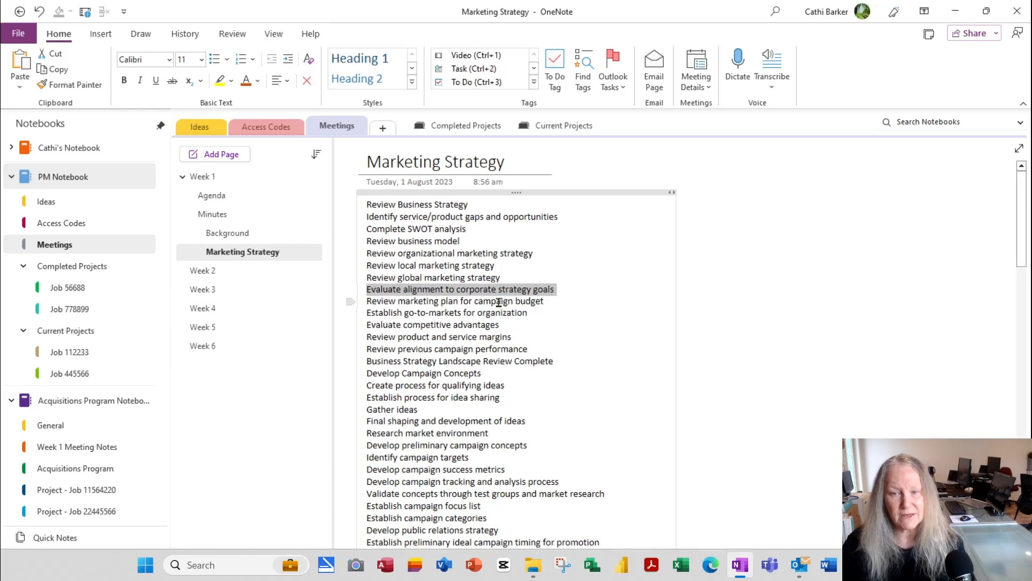
left_click(39, 12)
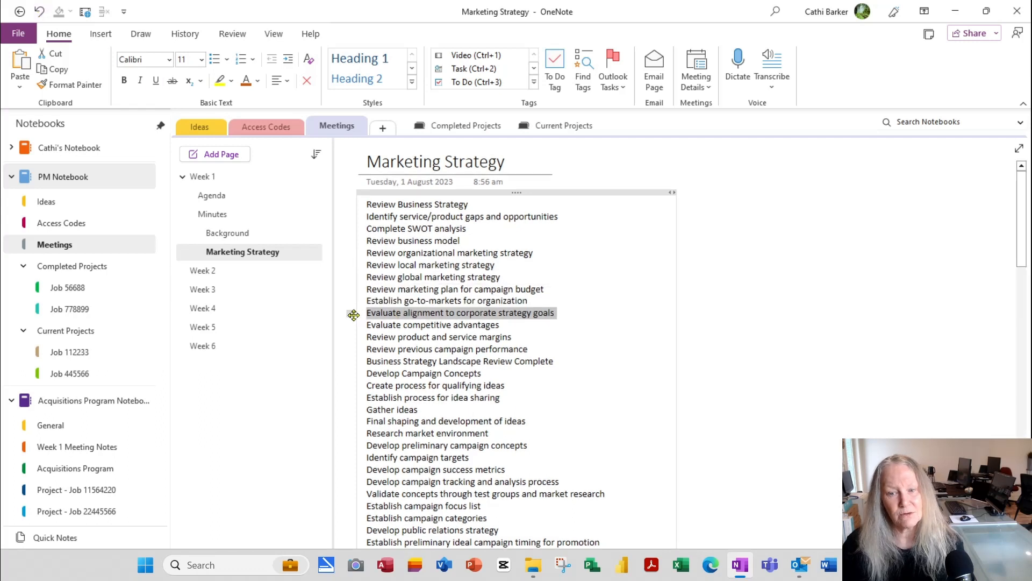
left_click_drag(357, 313, 352, 433)
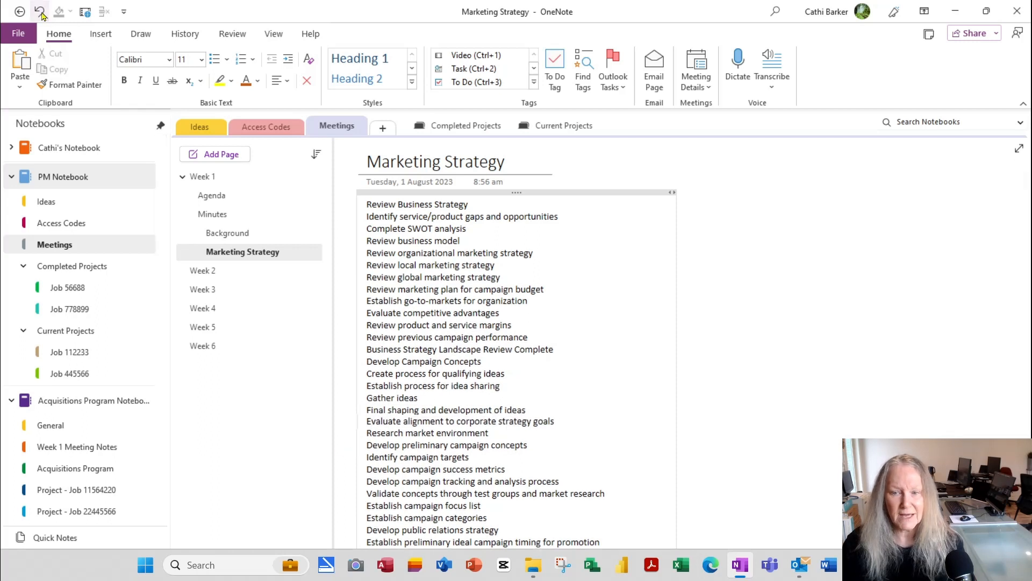
left_click_drag(348, 422, 348, 323)
key("alt+shift+Down")
key("alt+shift+Down")
key("alt+shift+Down")
key("alt+shift+Down")
key("alt+shift+Down")
key("alt+shift+Down")
key("alt+shift+Down")
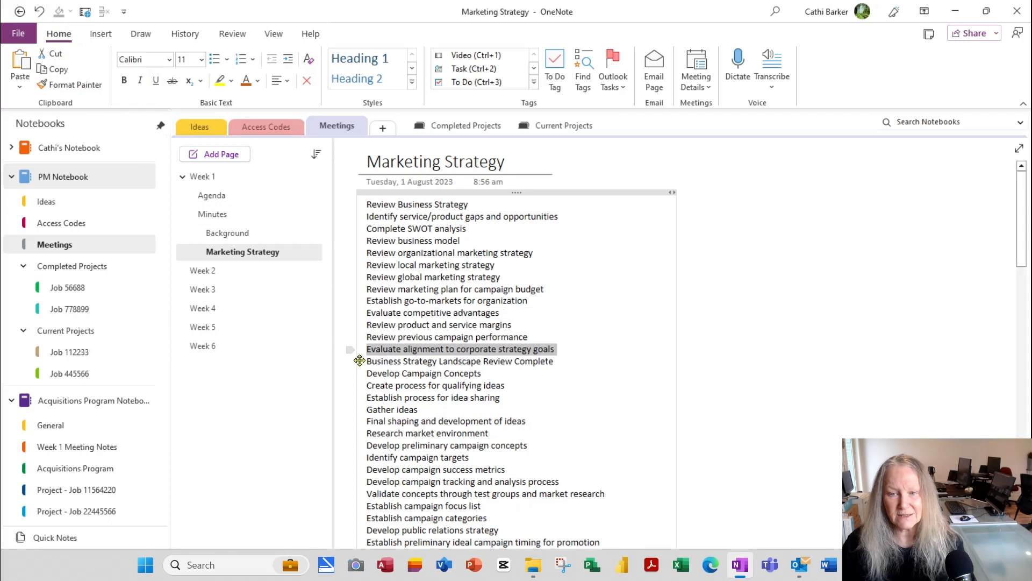
left_click(39, 11)
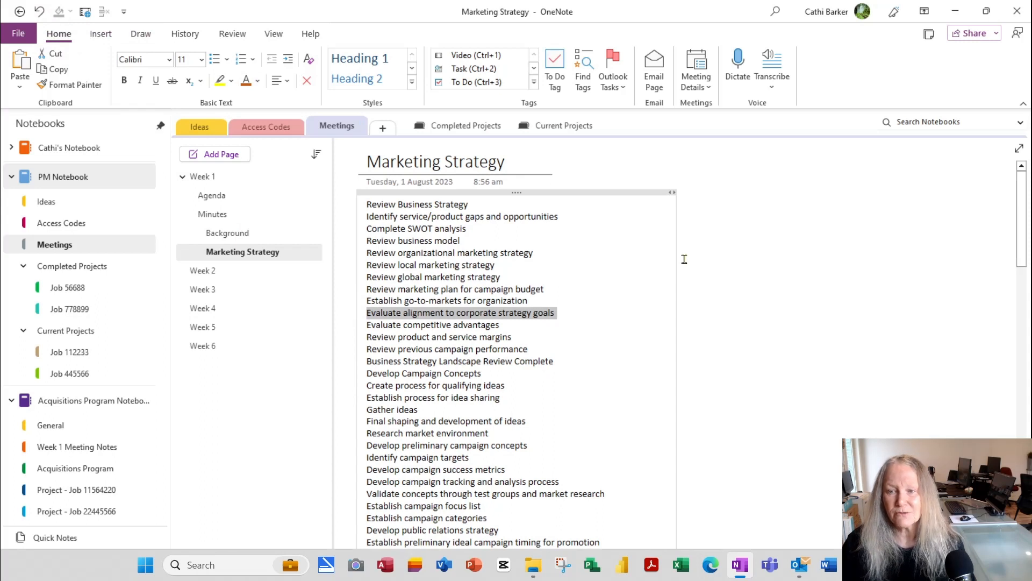
left_click(609, 236)
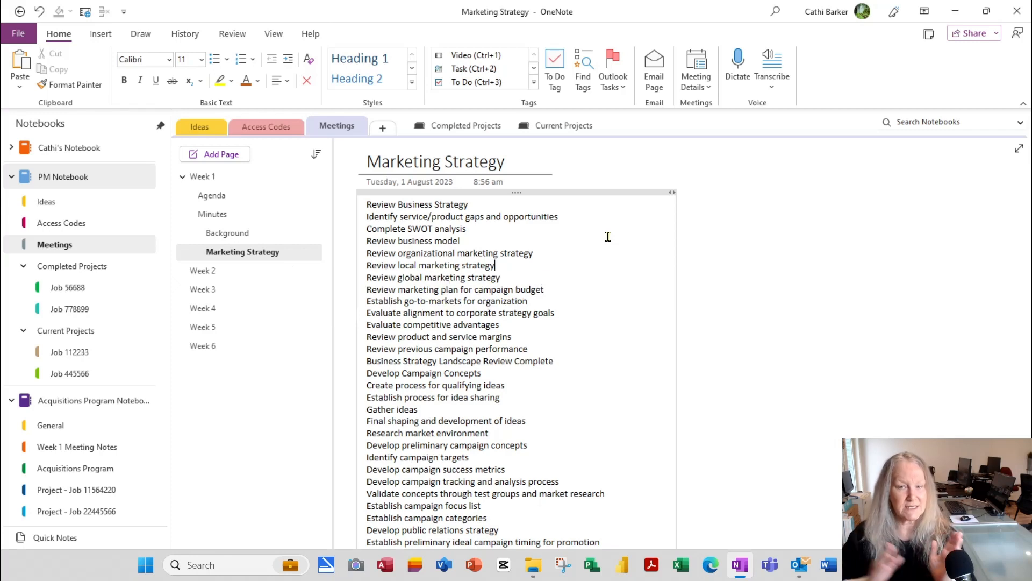
Step: Use Insert Space to separate the long task list into two note containers
left_click(552, 193)
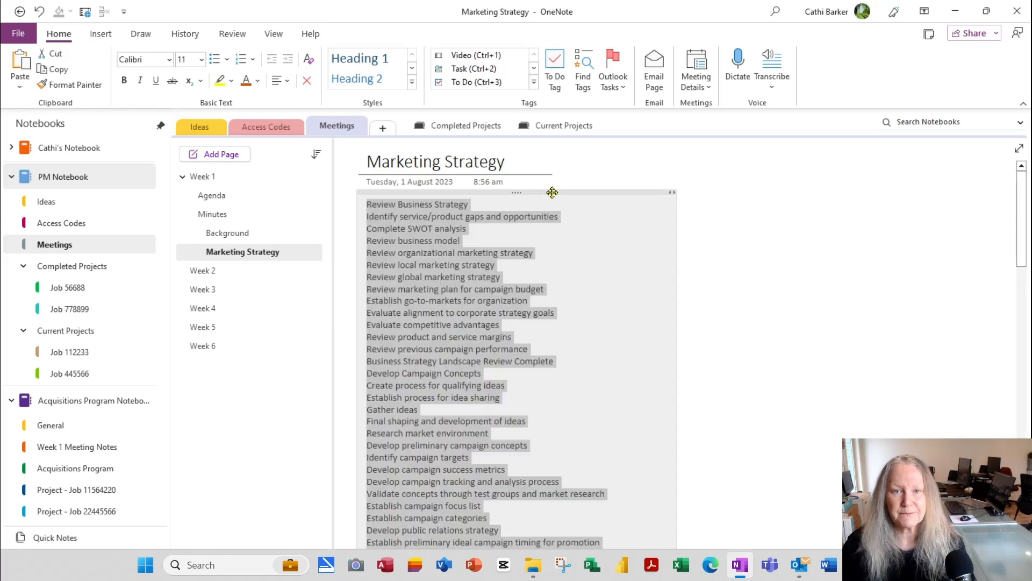
left_click(101, 33)
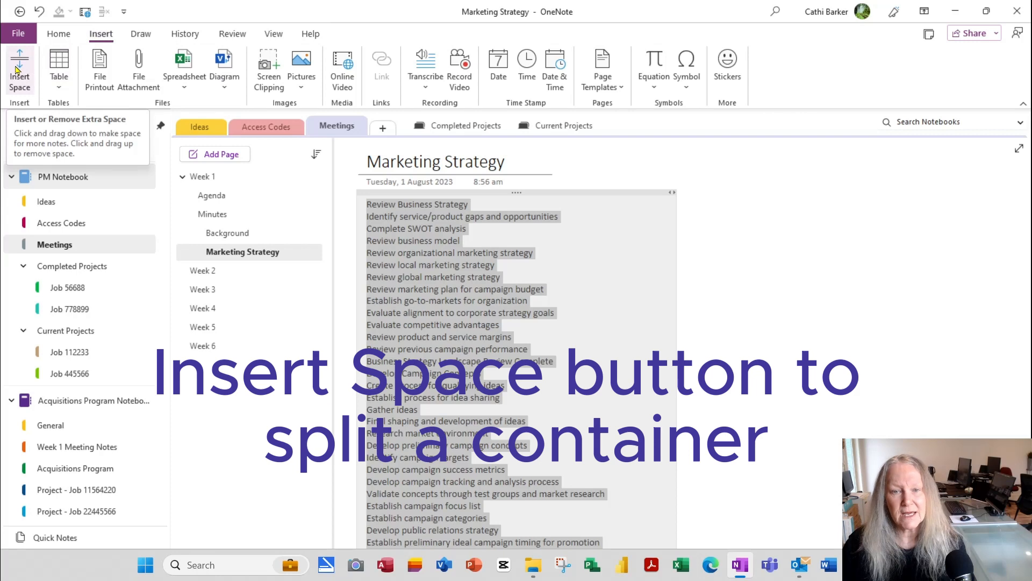
left_click(19, 70)
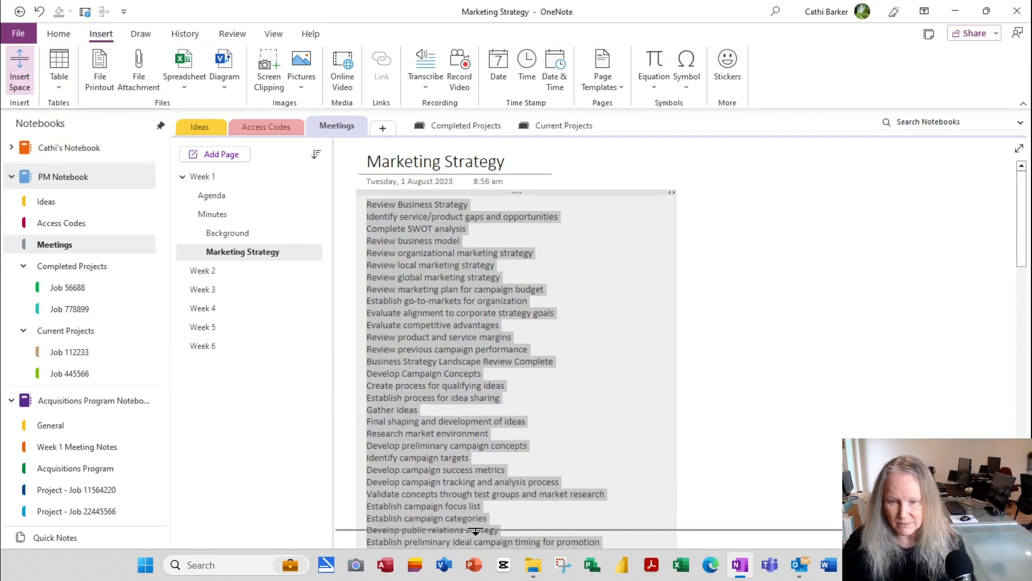
left_click_drag(480, 526, 486, 537)
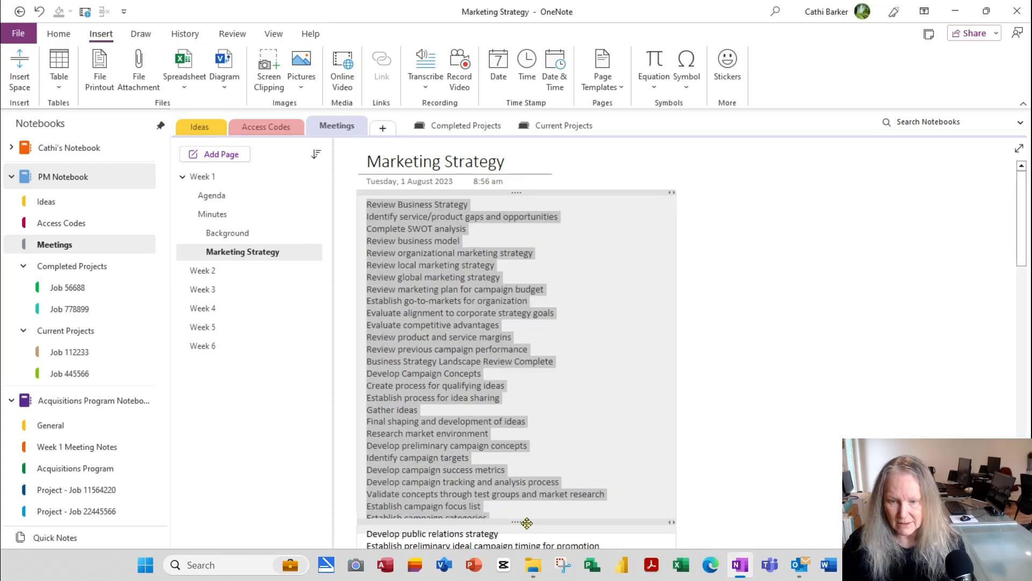
scroll(753, 482, "down", 2)
scroll(753, 481, "down", 4)
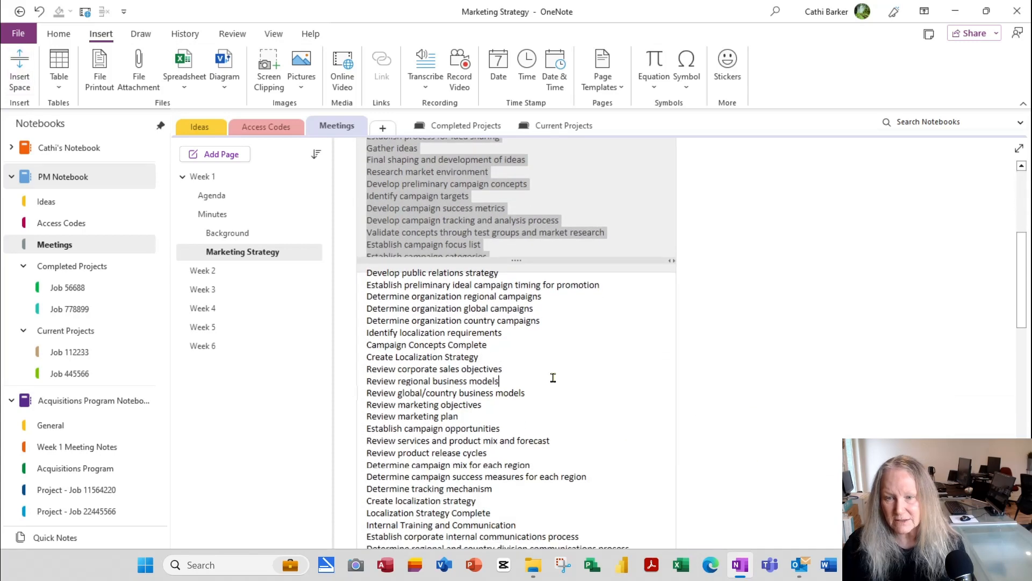
left_click_drag(532, 261, 792, 256)
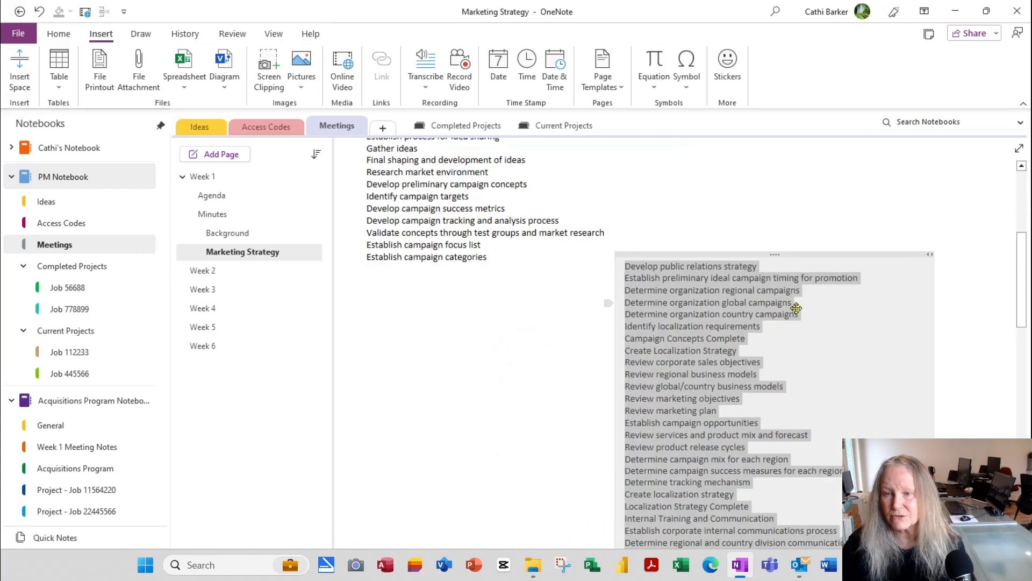
scroll(778, 467, "up", 6)
Step: Place the part starting 'Develop public relations strategy' beside the first column and narrow both
left_click_drag(772, 513, 838, 188)
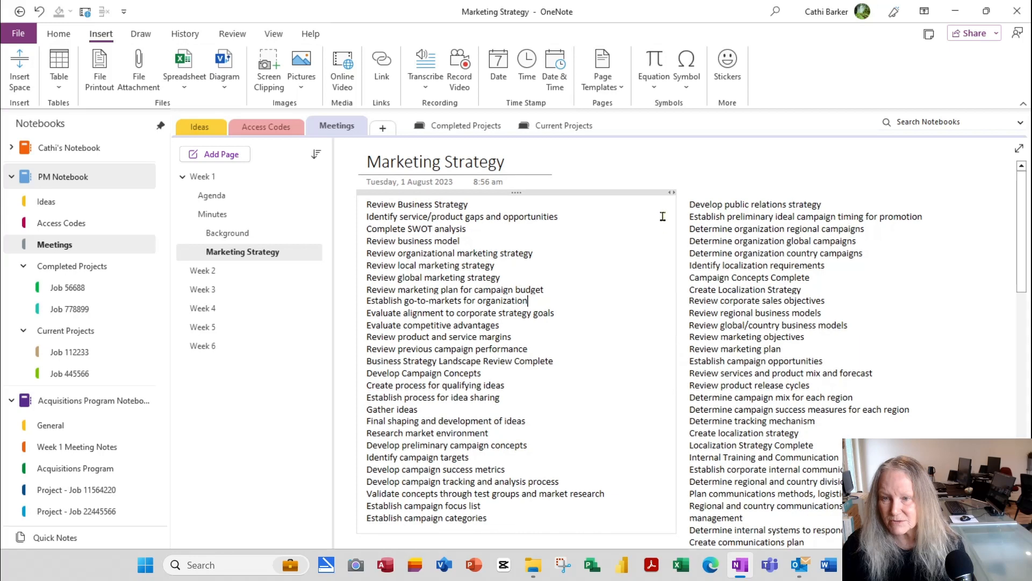
left_click_drag(672, 192, 610, 202)
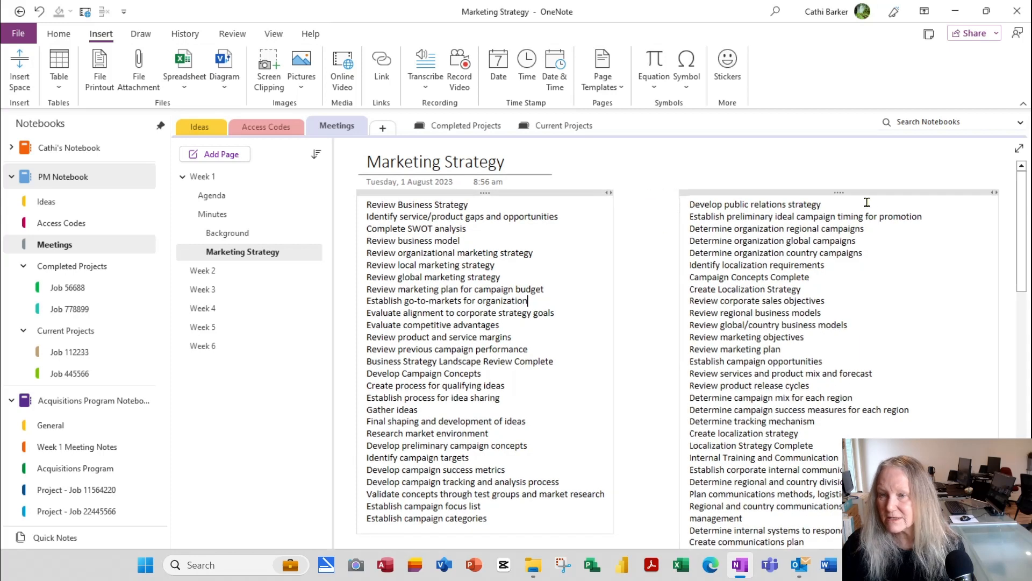
left_click_drag(850, 193, 781, 193)
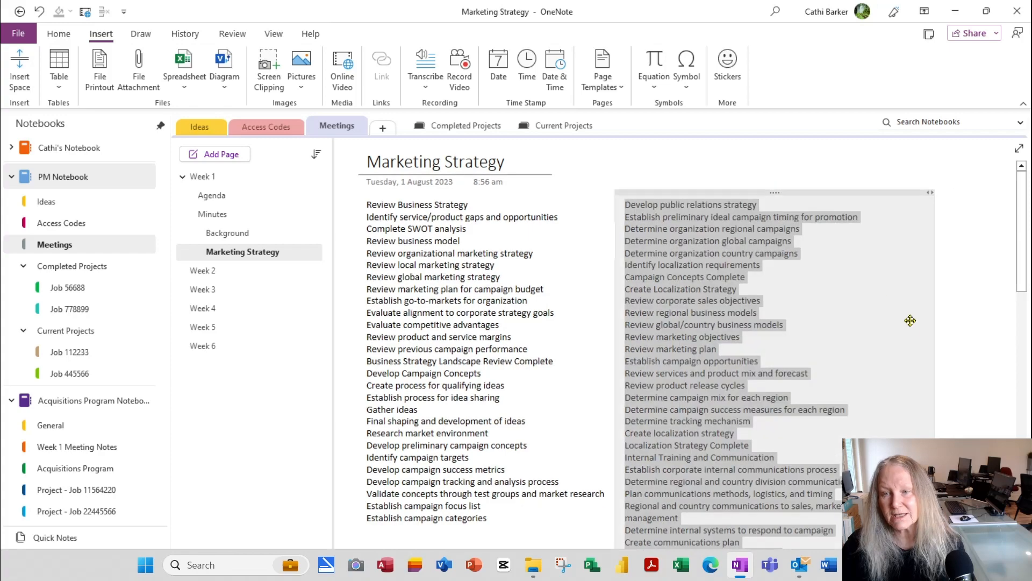
scroll(936, 351, "down", 10)
scroll(936, 351, "up", 6)
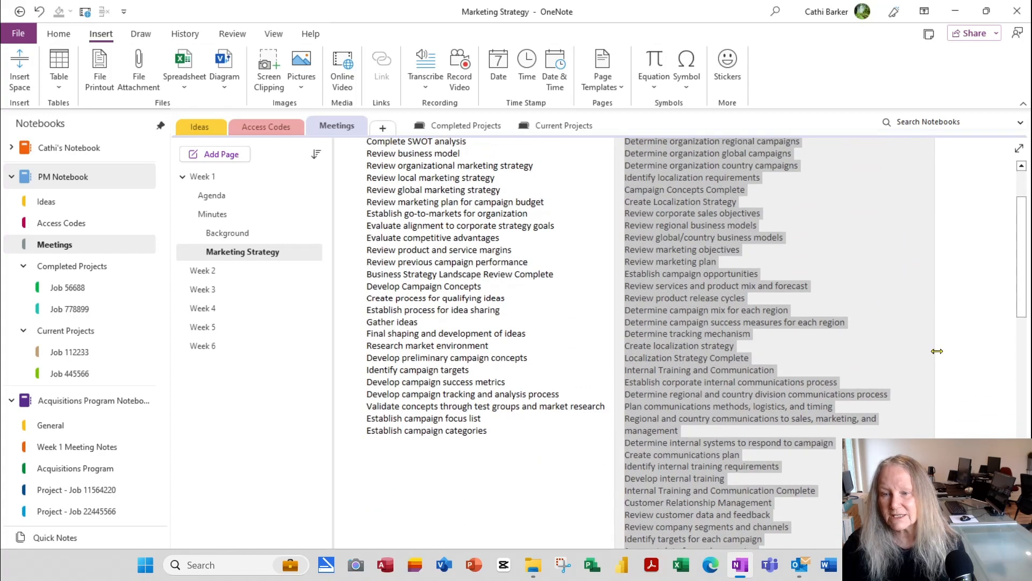
left_click(721, 445)
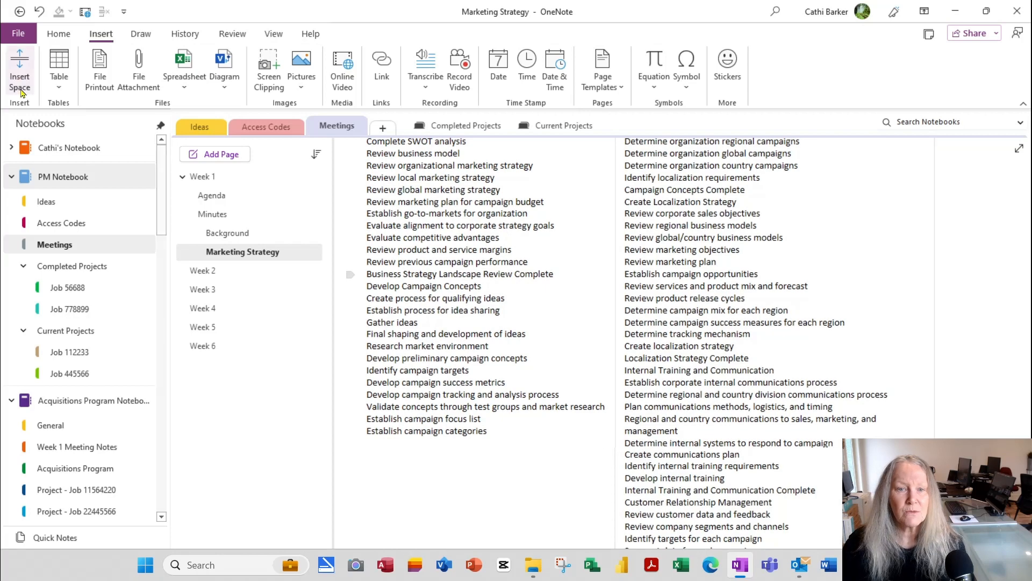
Step: Insert extra space to push the lower task list down and adjust its container
left_click(16, 73)
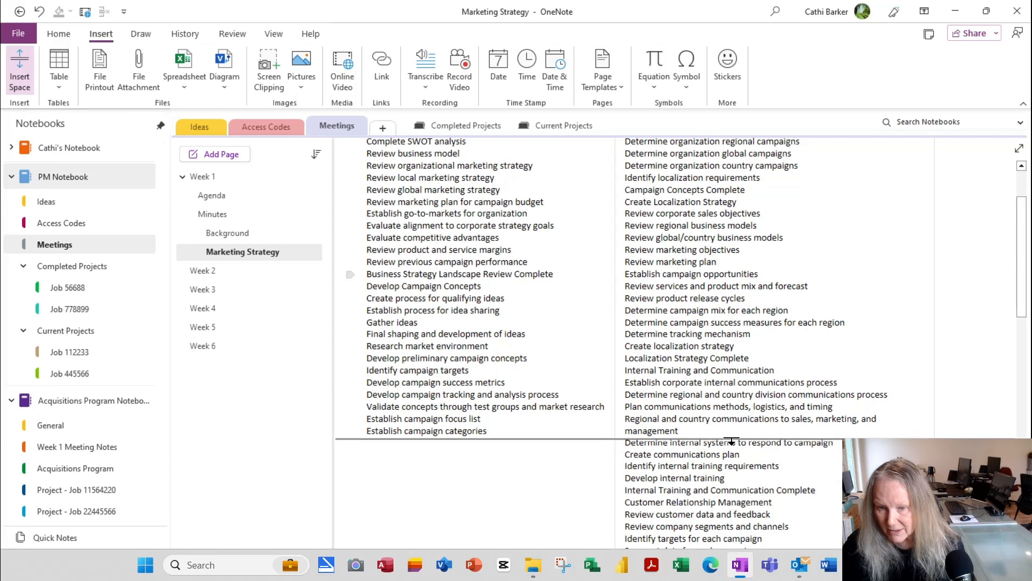
left_click_drag(734, 439, 524, 477)
scroll(790, 474, "down", 6)
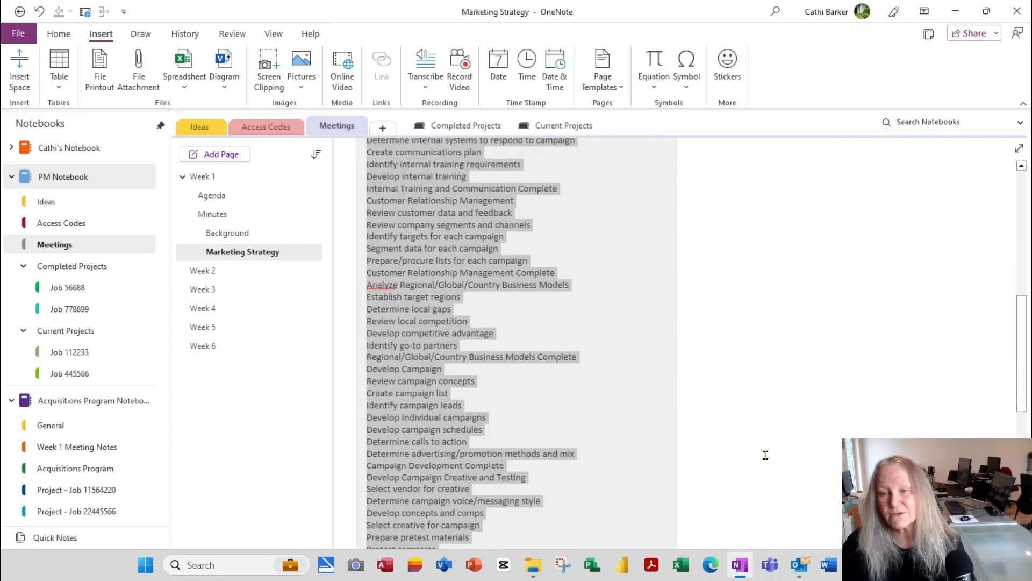
left_click(667, 350)
left_click_drag(676, 351, 642, 371)
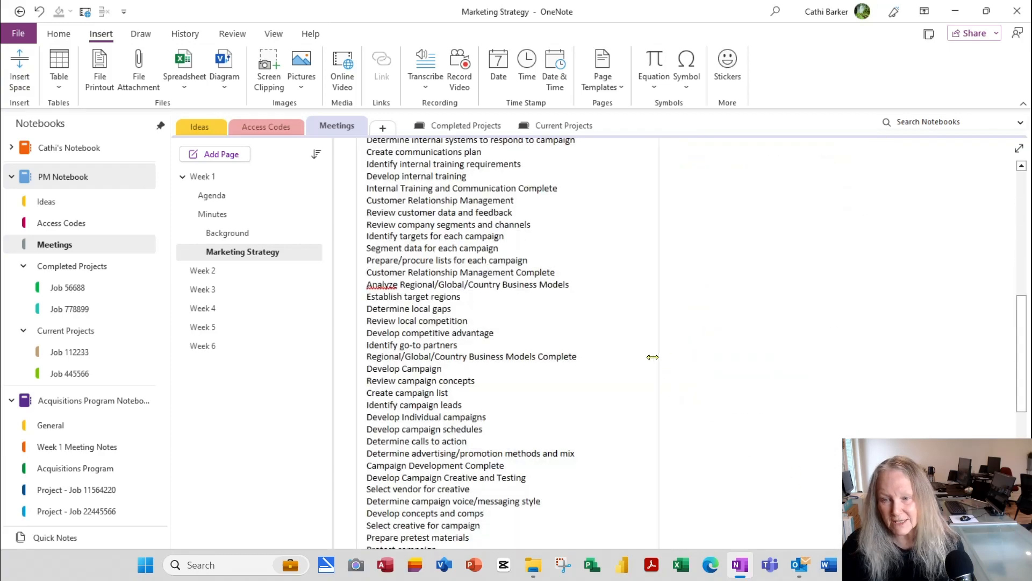
scroll(683, 376, "down", 15)
scroll(696, 398, "up", 15)
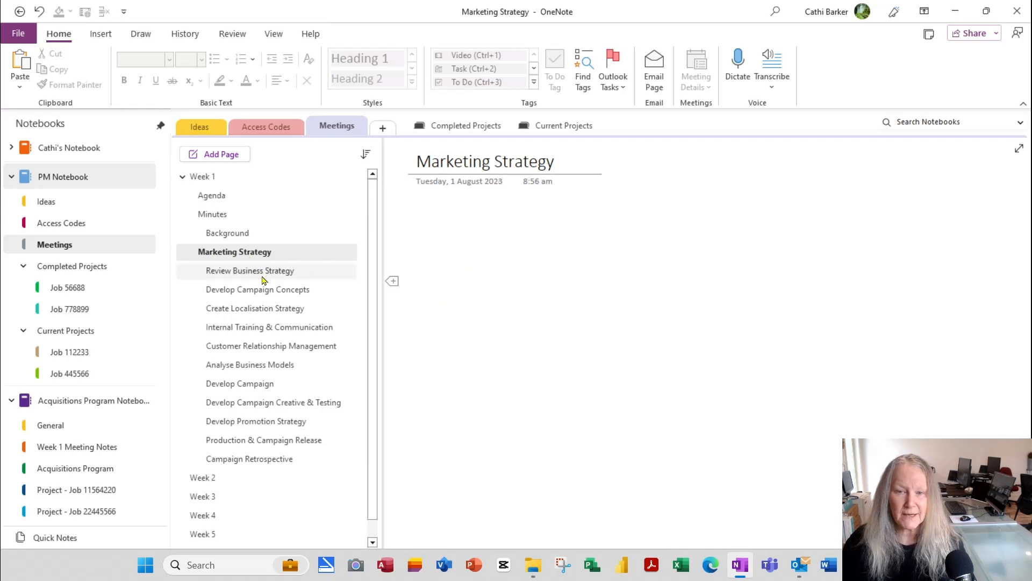
Step: Promote Background to Minutes' level, then view subpages Review Business Strategy through Internal Training & Communication
left_click_drag(232, 233, 214, 233)
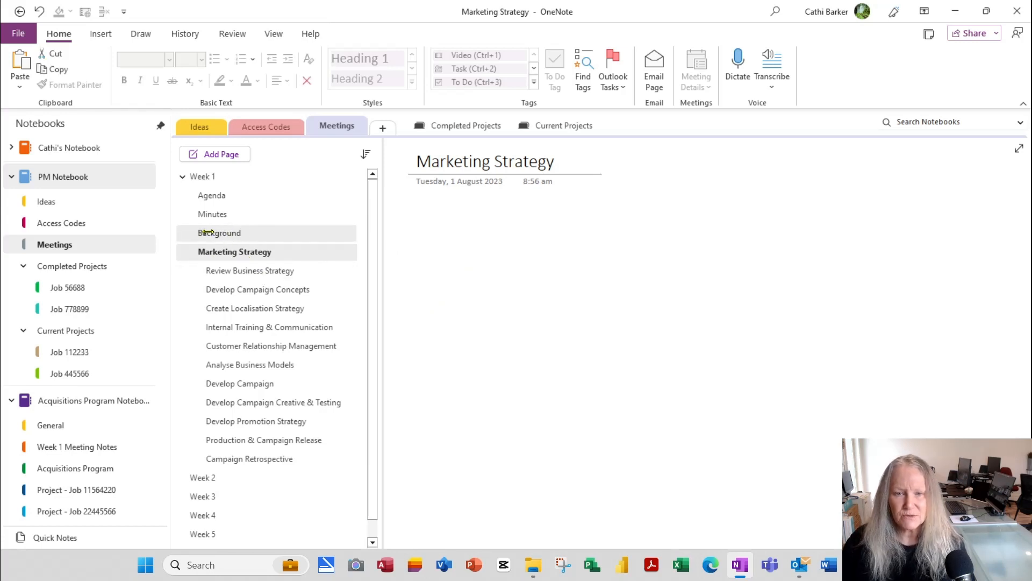
left_click(237, 252)
left_click(271, 271)
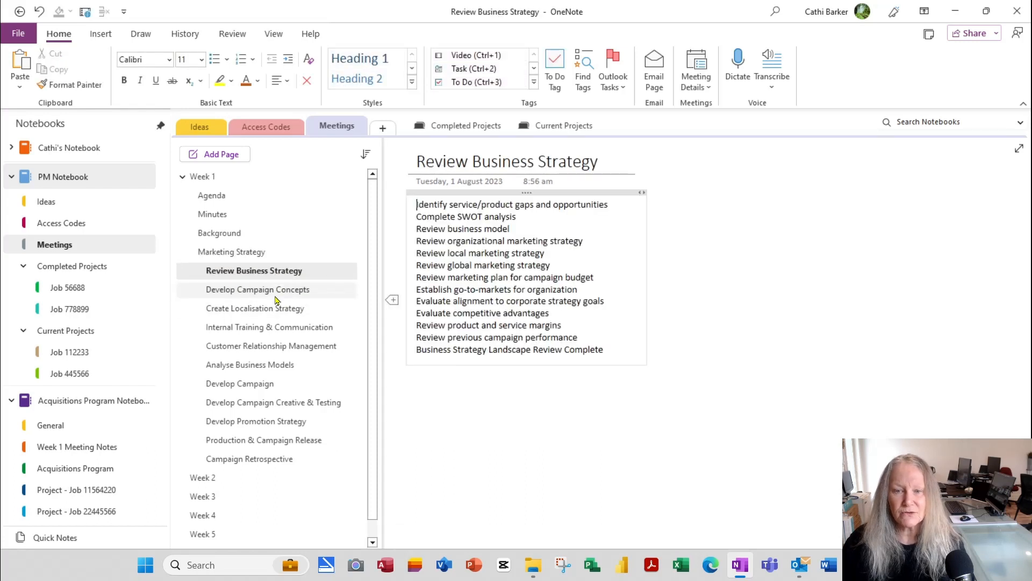
left_click(280, 291)
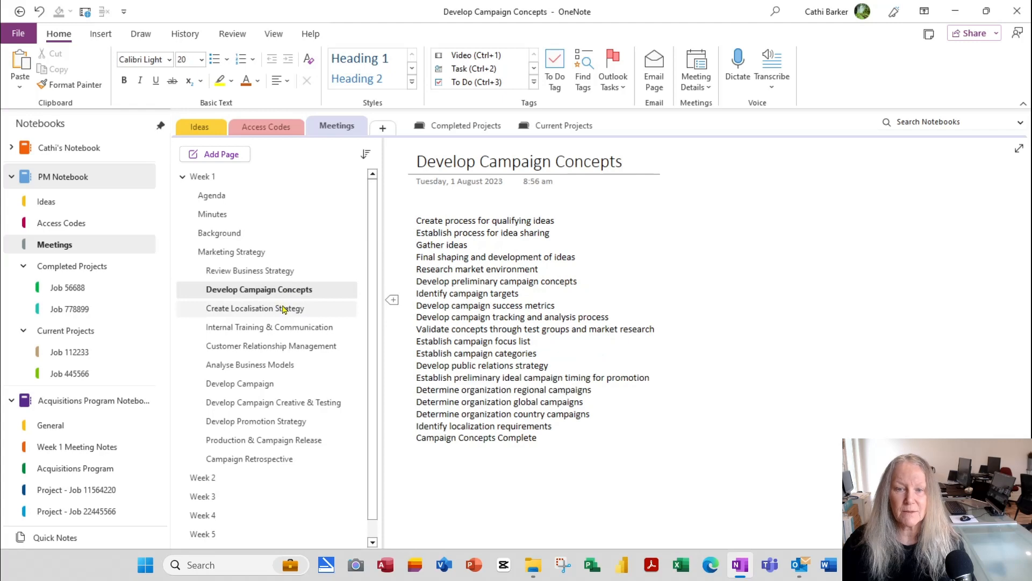
left_click(283, 309)
left_click(307, 332)
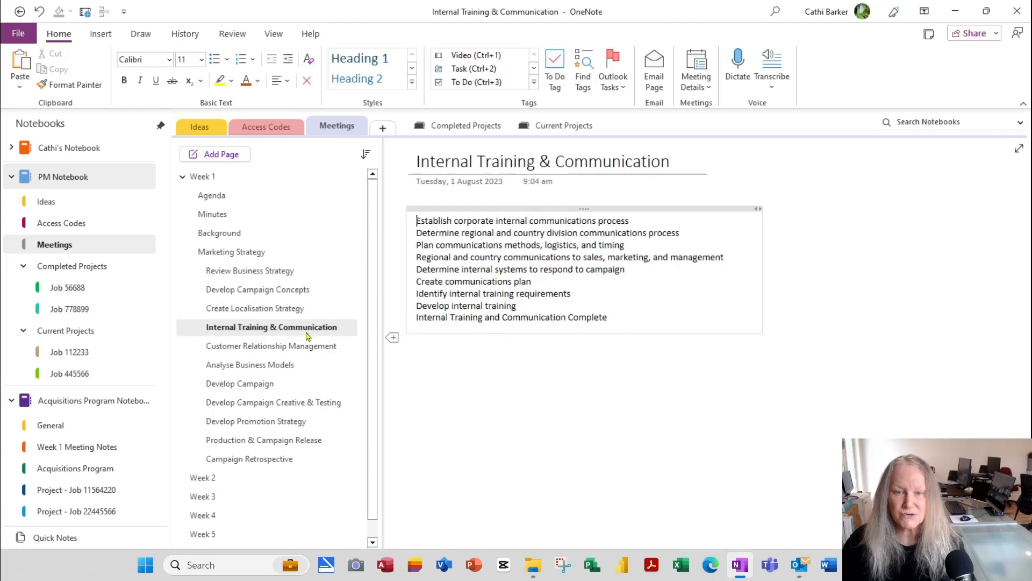
Step: View subpages Customer Relationship Management through Campaign Retrospective, then return to Marketing Strategy
left_click(310, 349)
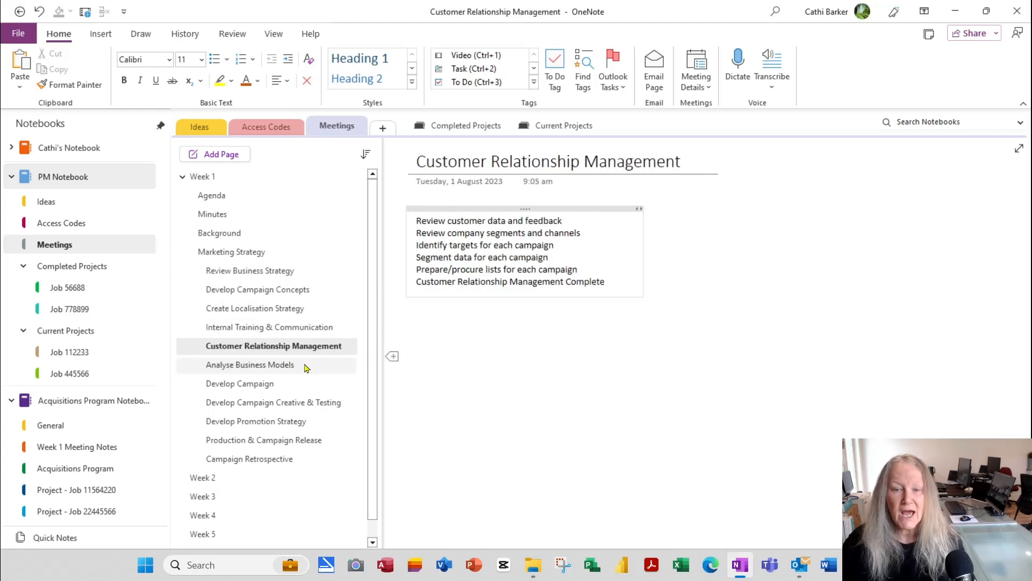
left_click(305, 366)
left_click(304, 383)
left_click(301, 403)
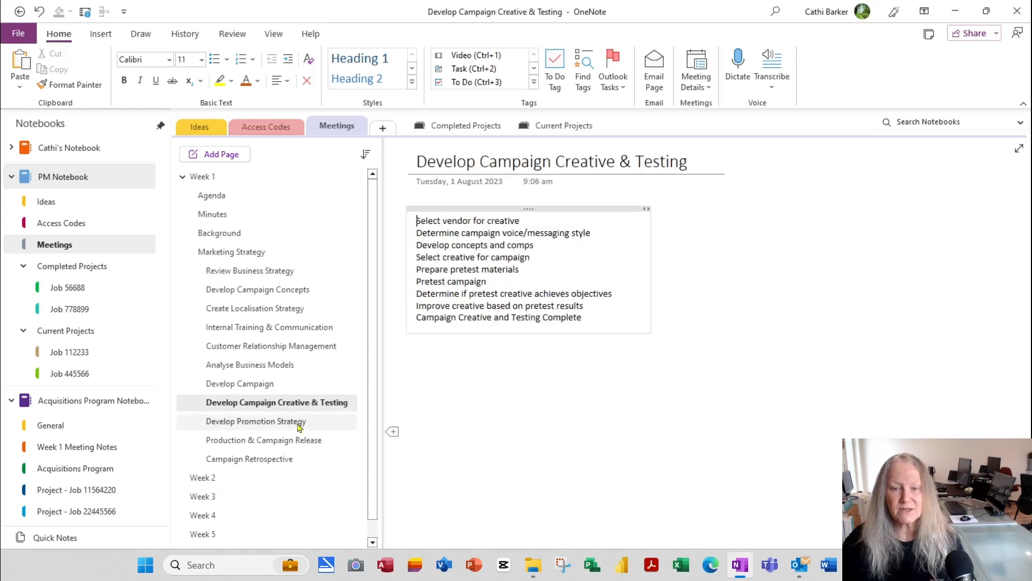
left_click(295, 422)
left_click(289, 440)
left_click(285, 458)
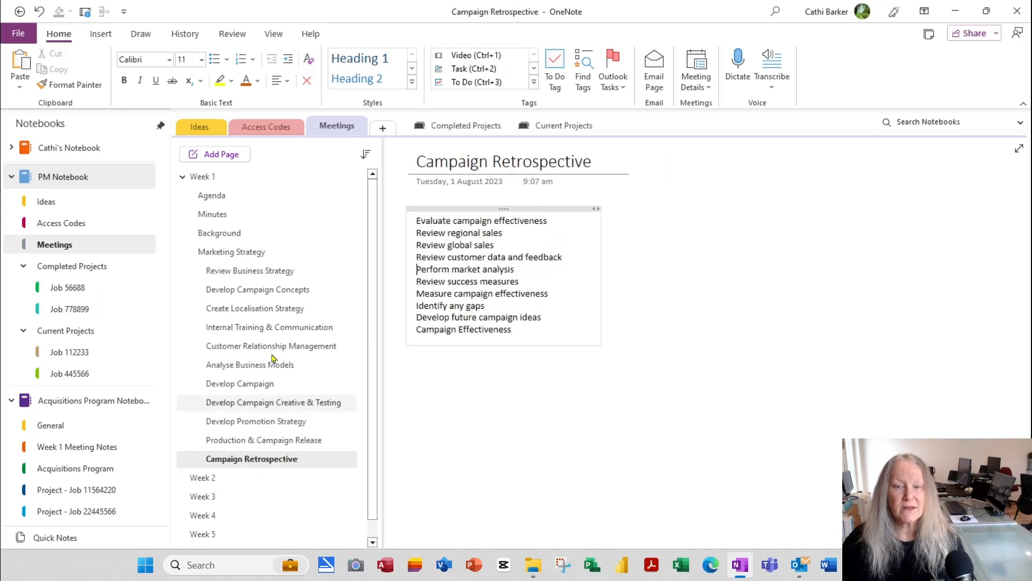
left_click(257, 253)
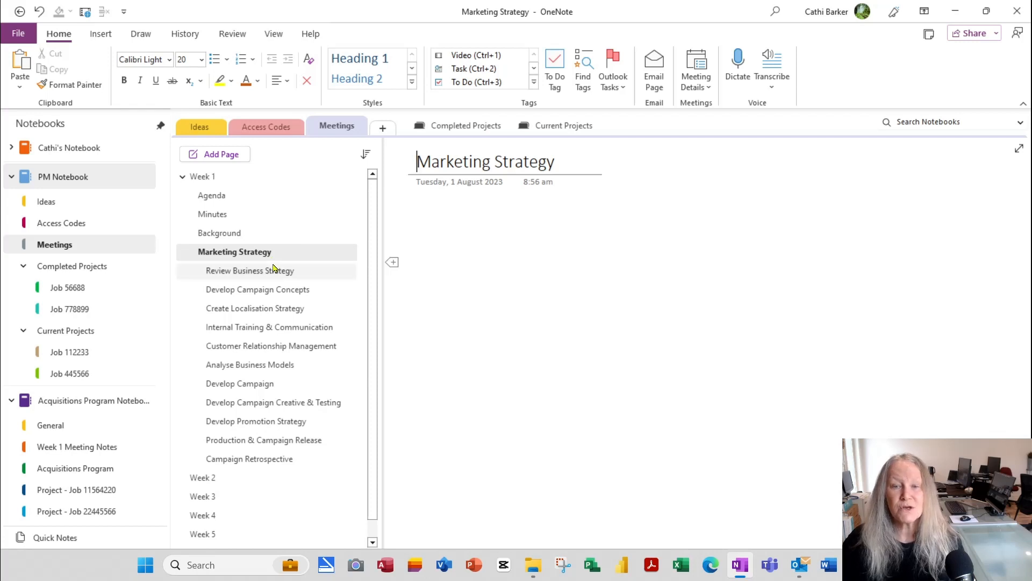
Step: Turn the Review Business Strategy task list into To Do checkboxes
left_click(274, 273)
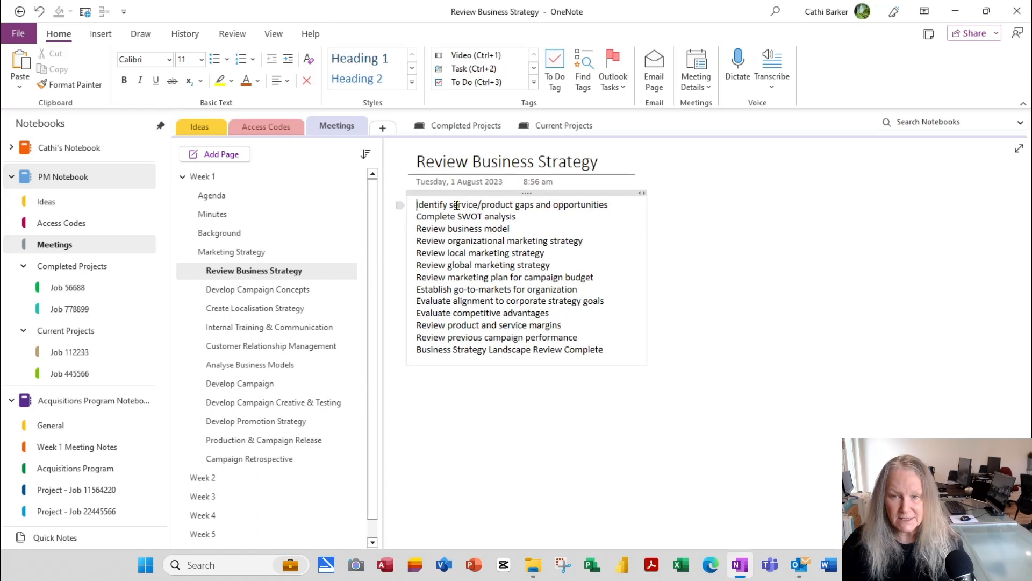
key("ctrl+a")
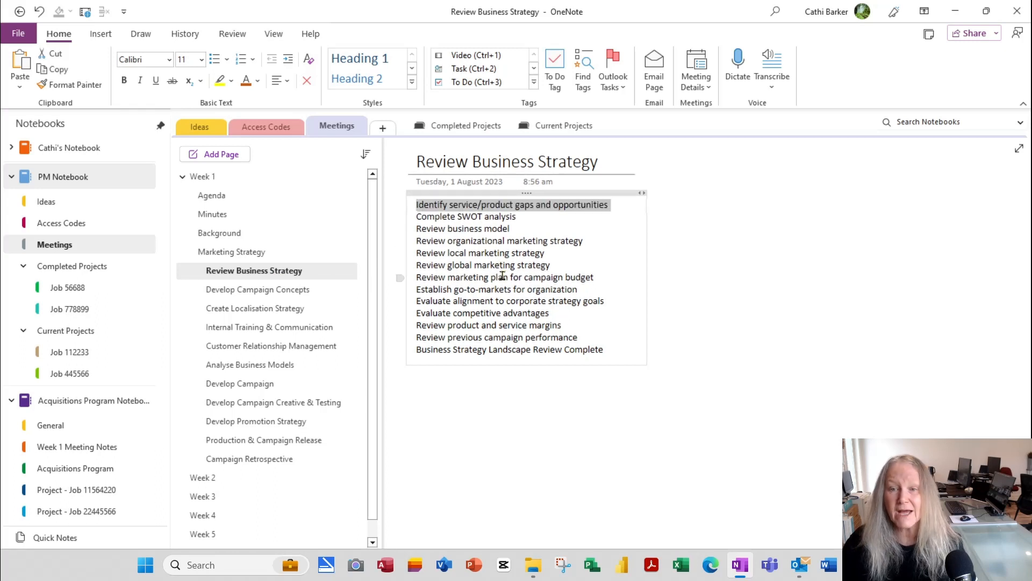
key("ctrl+a")
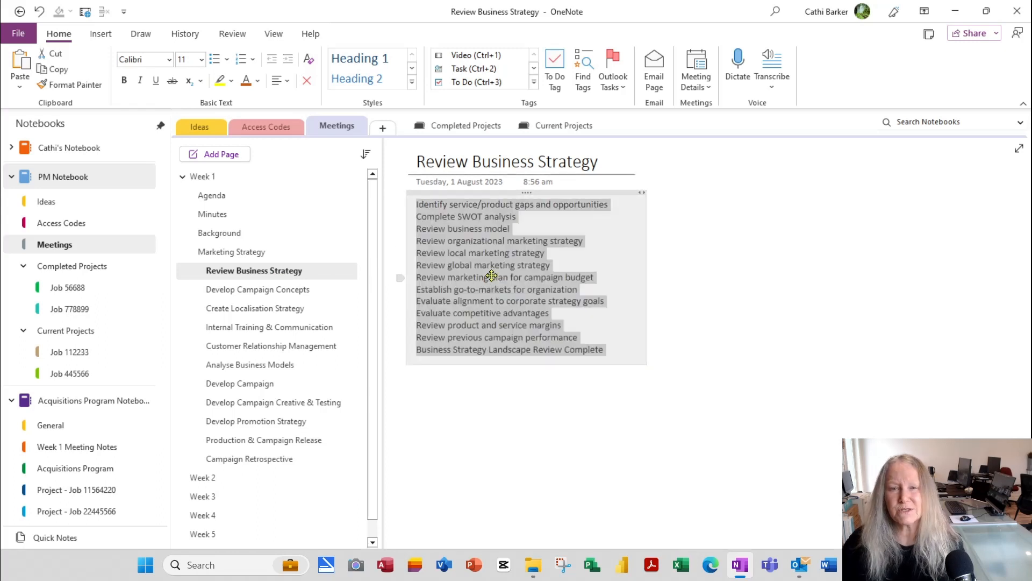
left_click(555, 72)
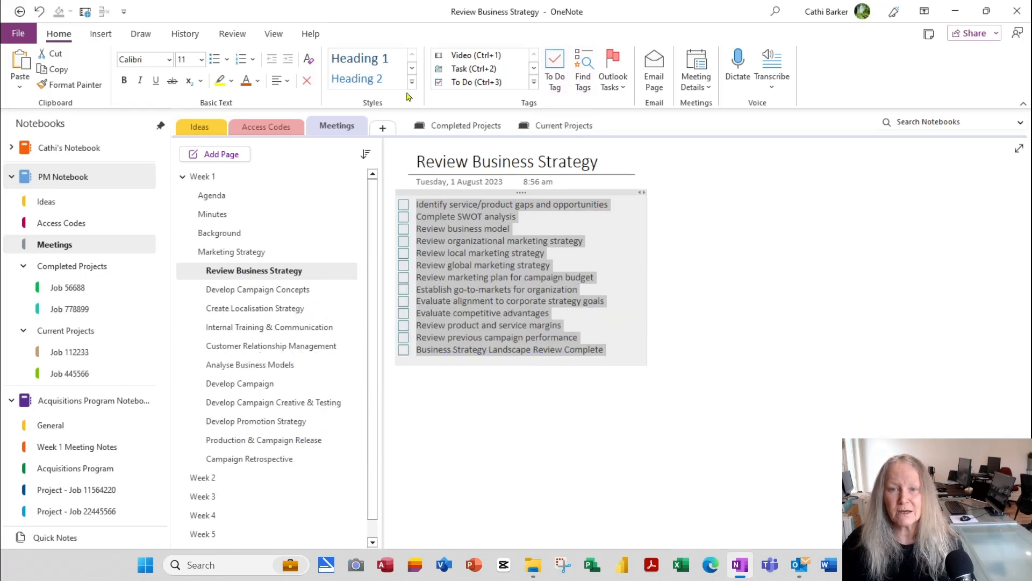
left_click(511, 253)
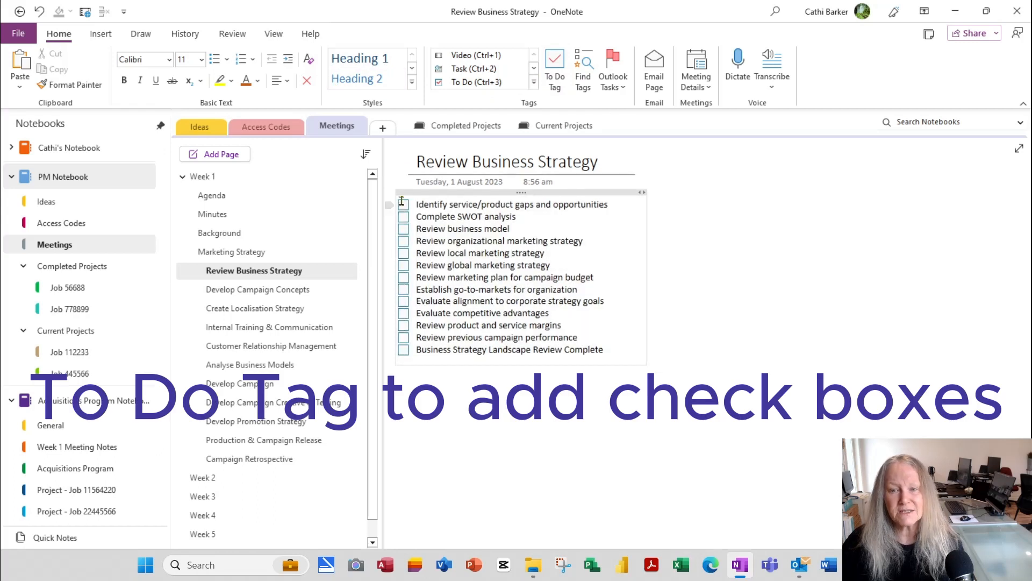
Step: Tick all twelve Review Business Strategy tasks, from service/product gaps to previous campaign performance
left_click(404, 205)
left_click(403, 217)
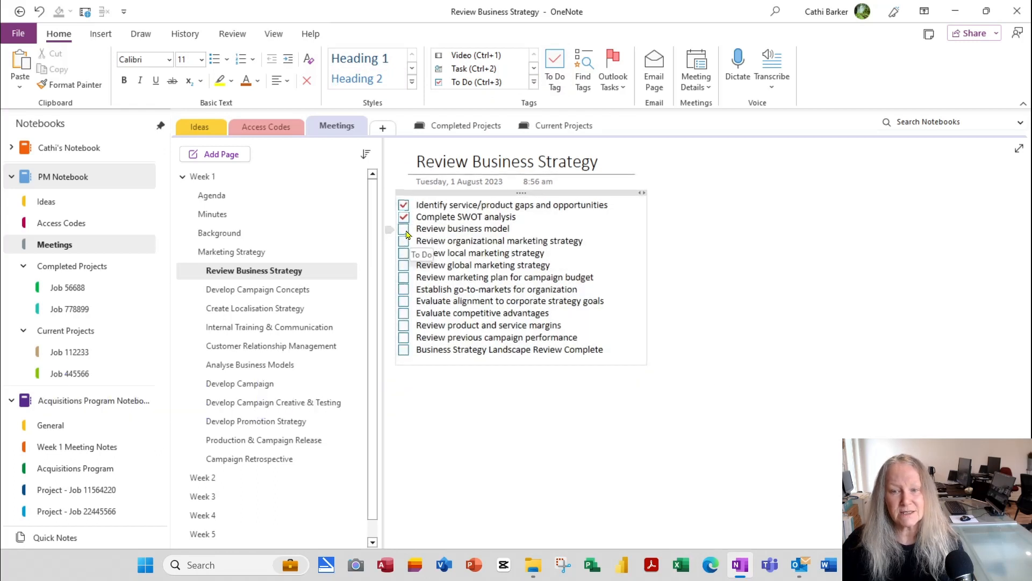
left_click(403, 228)
left_click(404, 241)
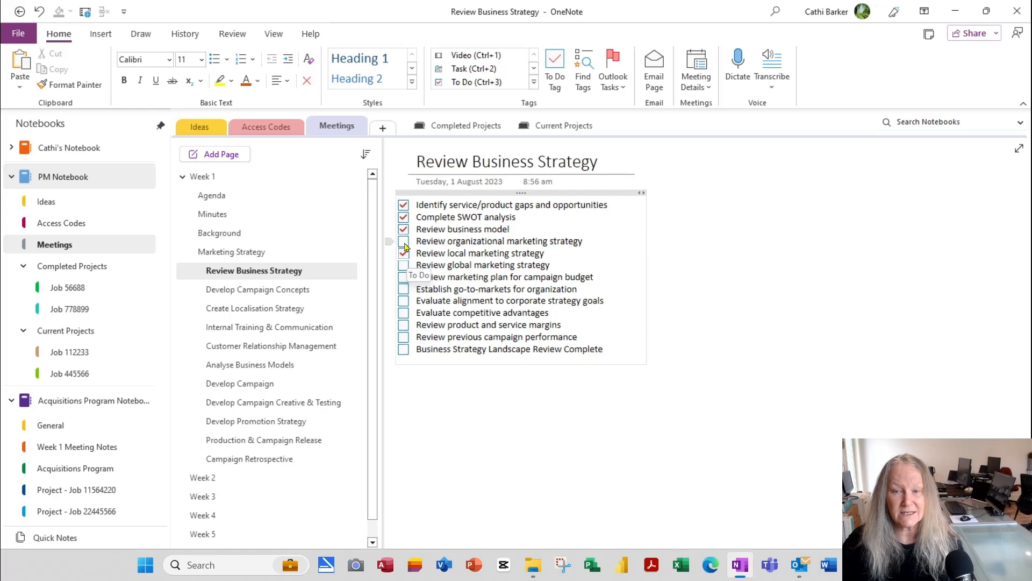
left_click(403, 253)
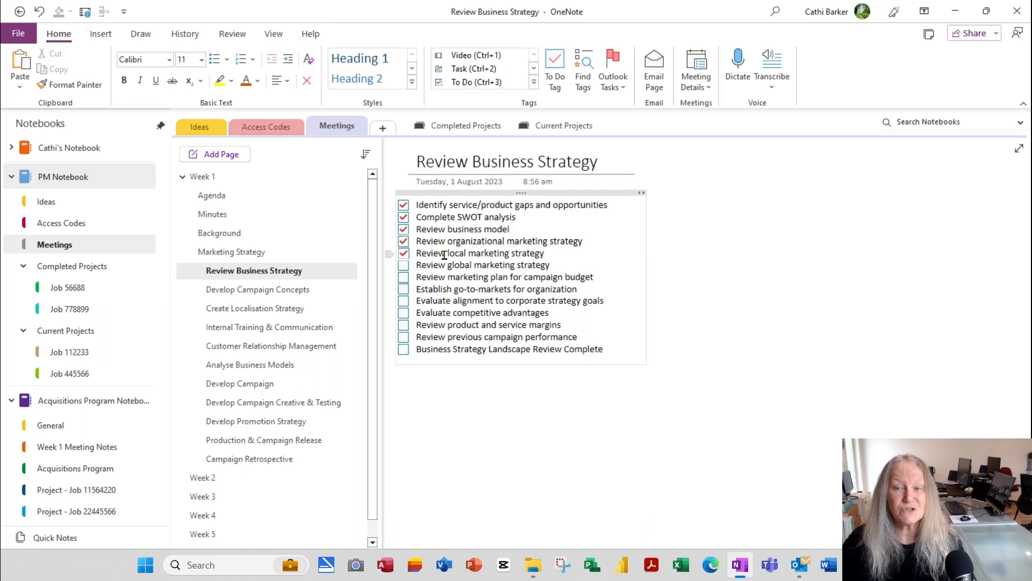
left_click(404, 265)
left_click(404, 277)
left_click(404, 289)
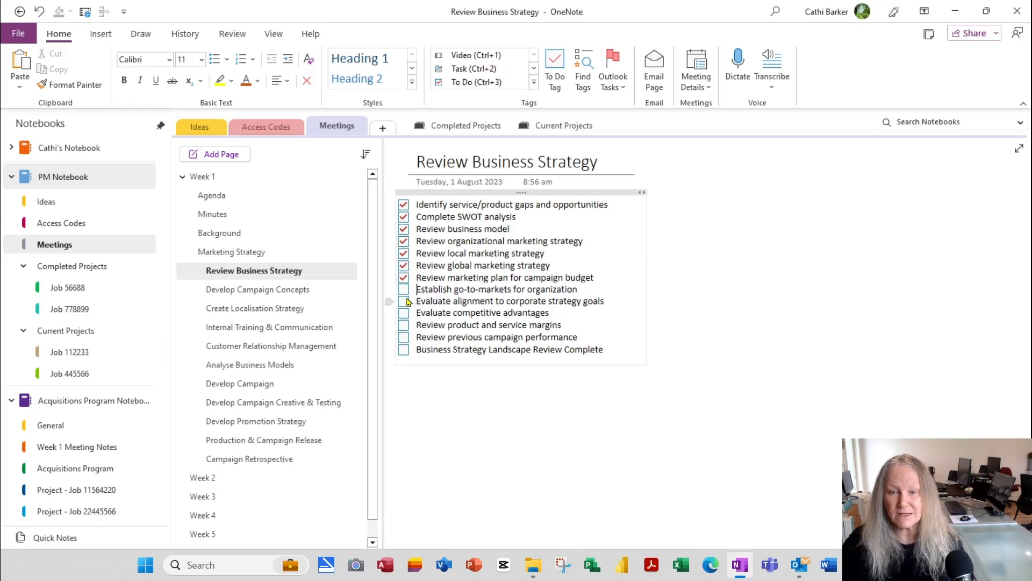
left_click(403, 301)
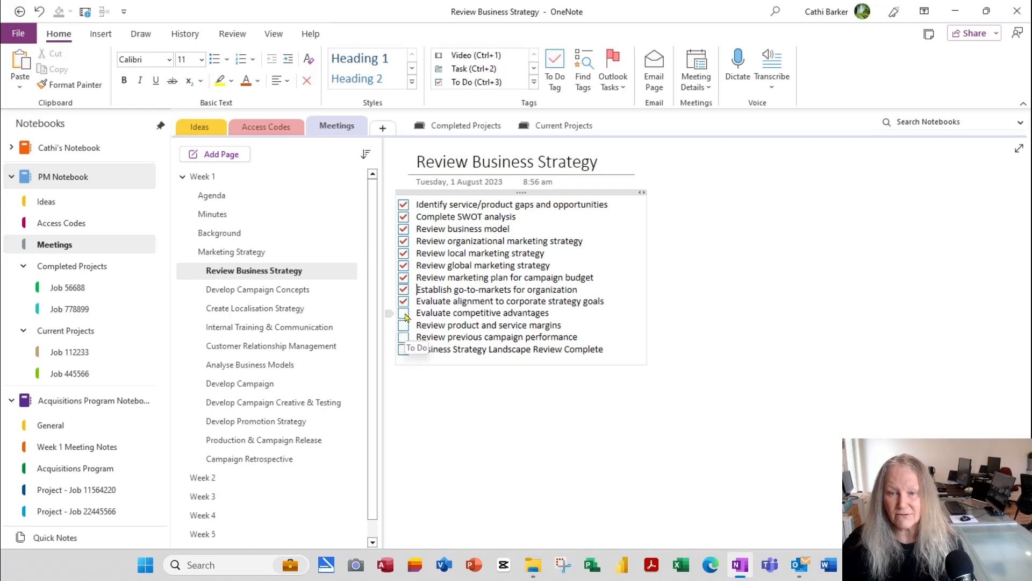
left_click(404, 313)
left_click(403, 325)
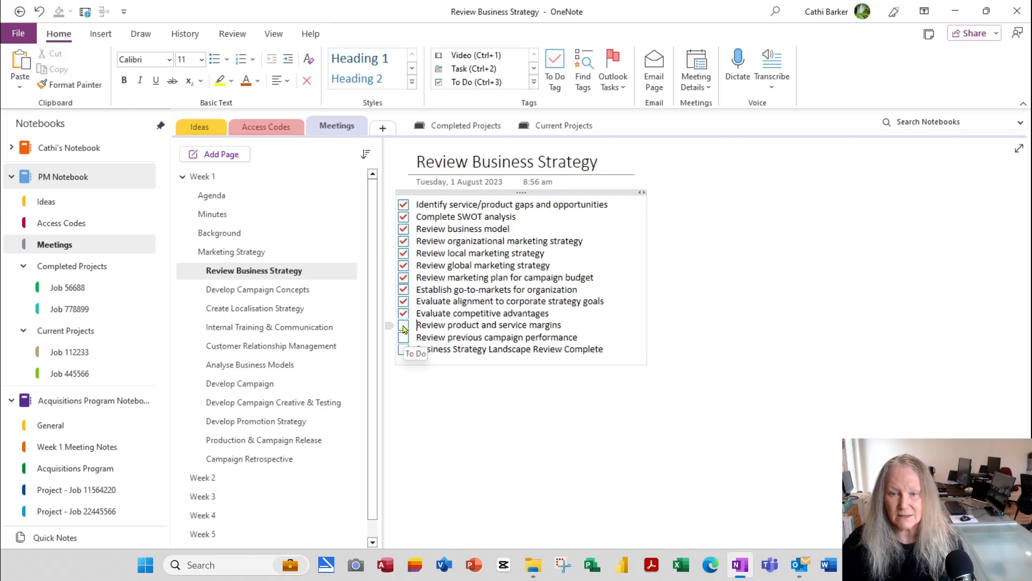
left_click(403, 337)
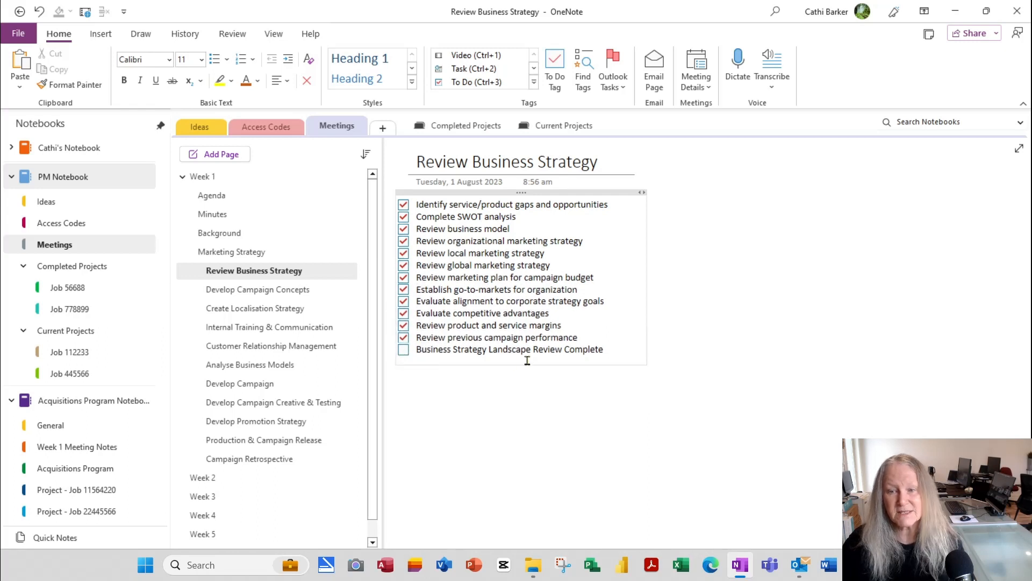
Step: Make Develop Campaign Concepts a To Do list and tick its first seven tasks, through Identify campaign targets
left_click(267, 290)
left_click_drag(501, 221, 497, 438)
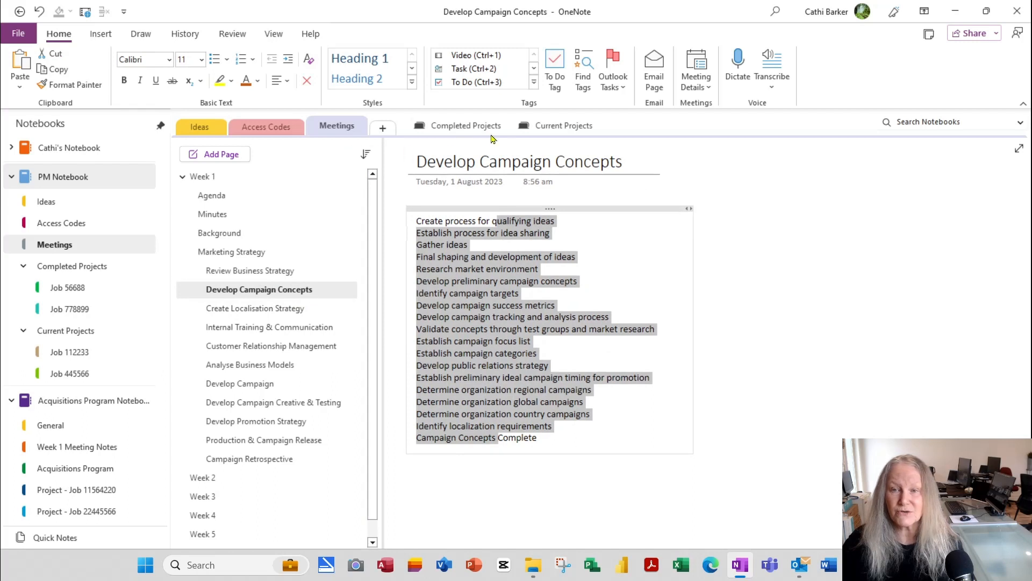
left_click(555, 70)
left_click(421, 226)
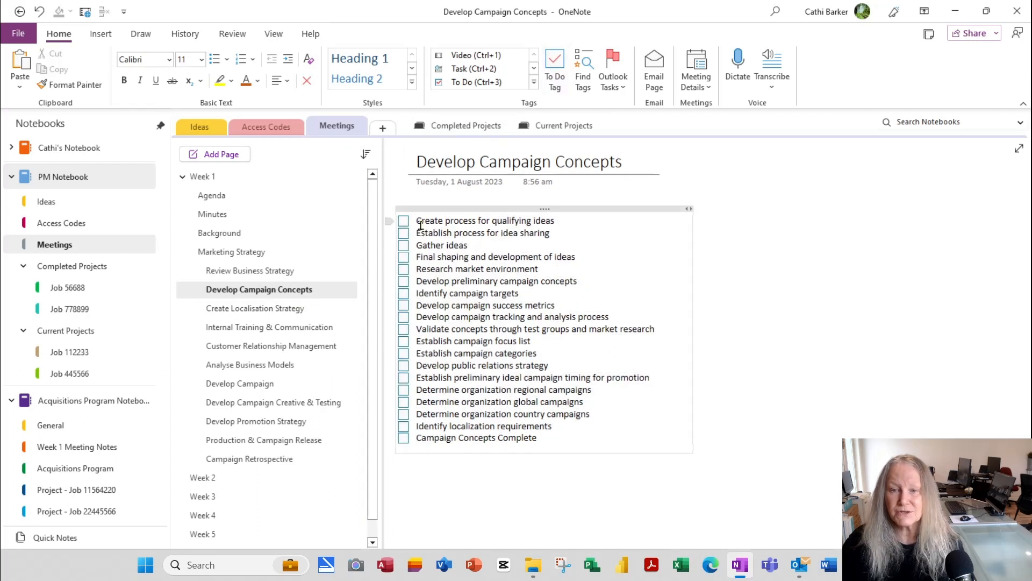
left_click(403, 221)
left_click(403, 233)
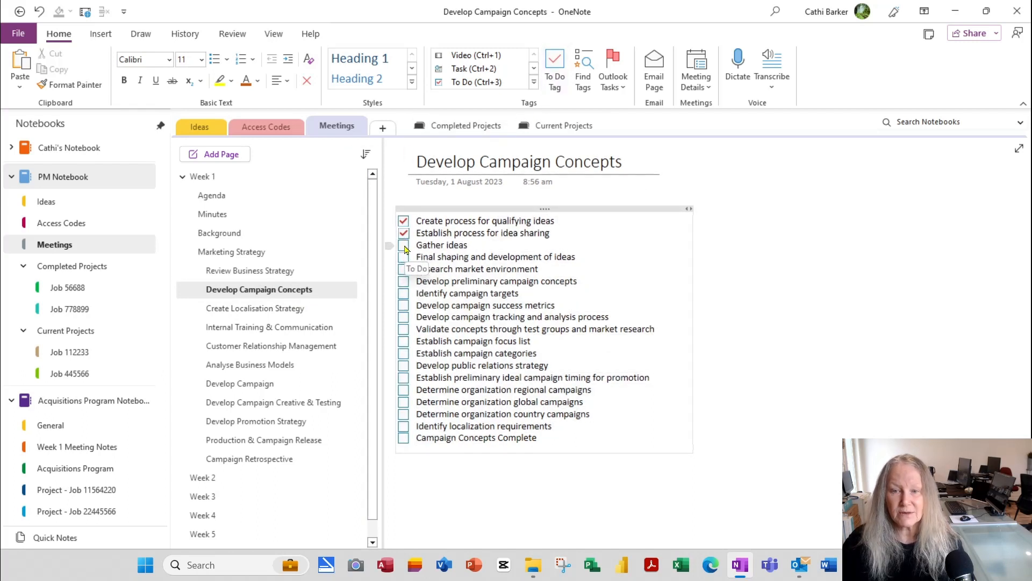
left_click(403, 246)
left_click(403, 257)
left_click(403, 269)
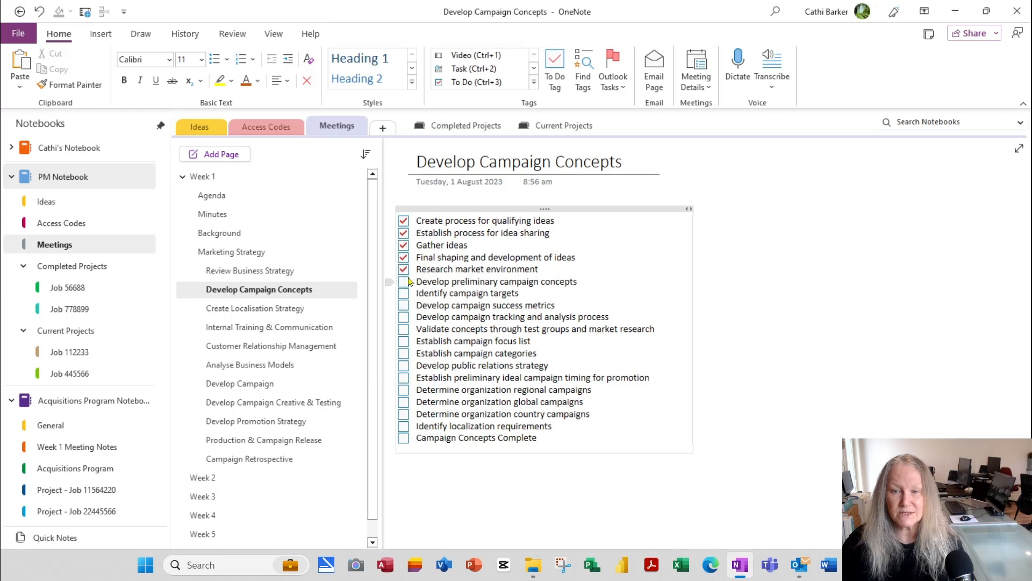
left_click(404, 281)
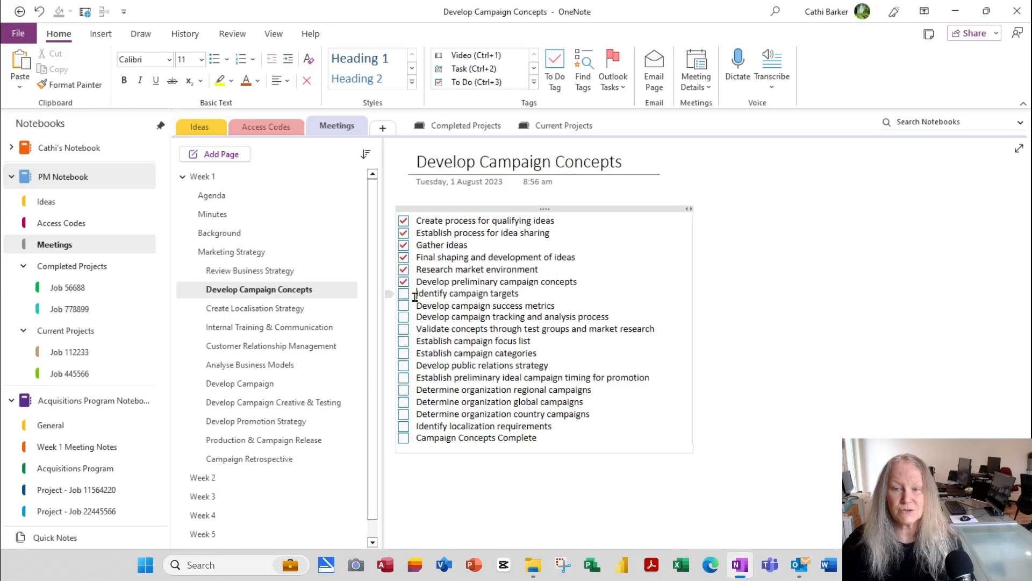
left_click(404, 293)
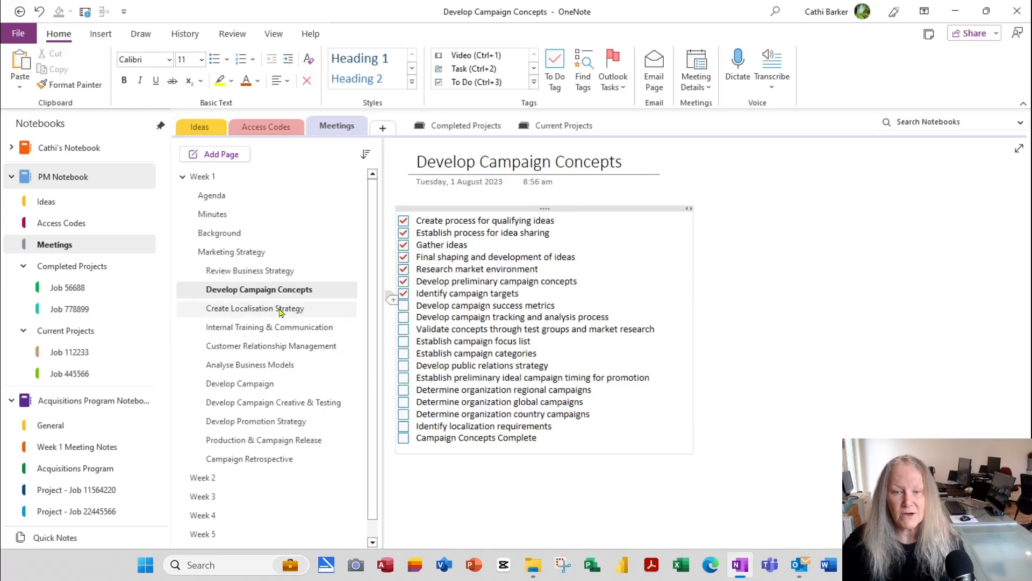
Step: Add To Do tags to the Create Localisation Strategy and Internal Training & Communication task lists
left_click(280, 310)
left_click_drag(470, 220, 452, 367)
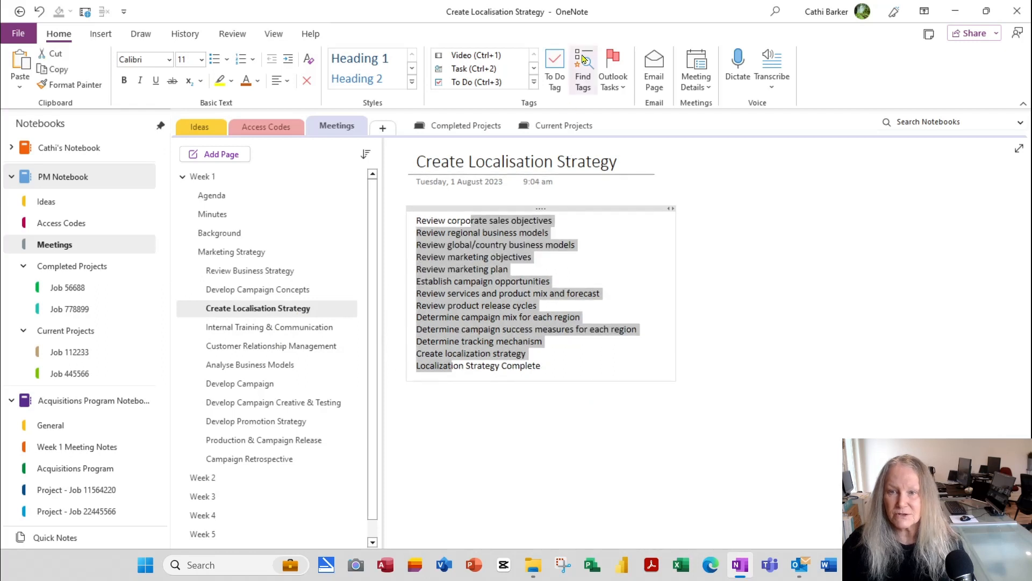
left_click(557, 67)
left_click(275, 328)
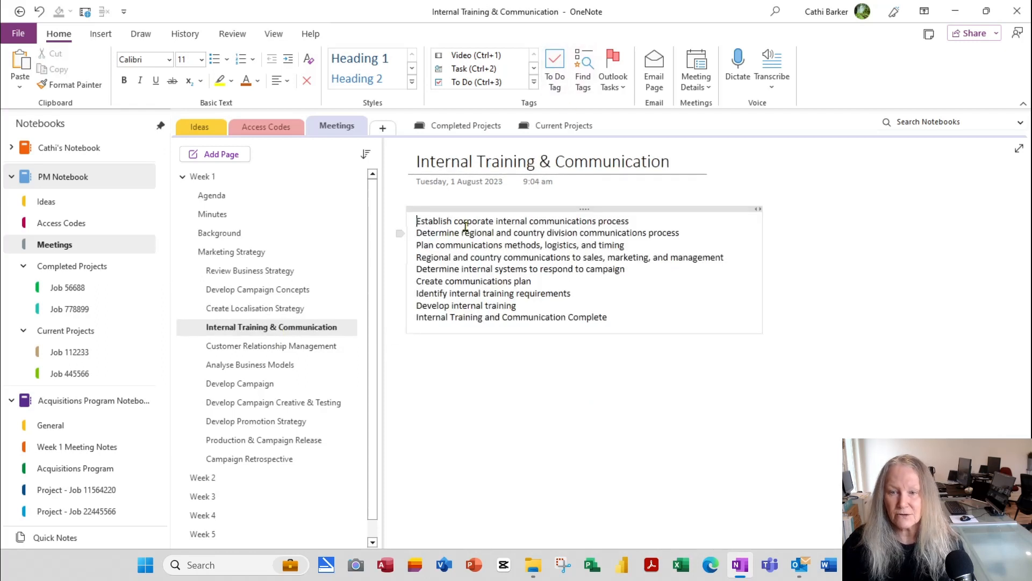
left_click_drag(467, 221, 449, 317)
left_click(545, 87)
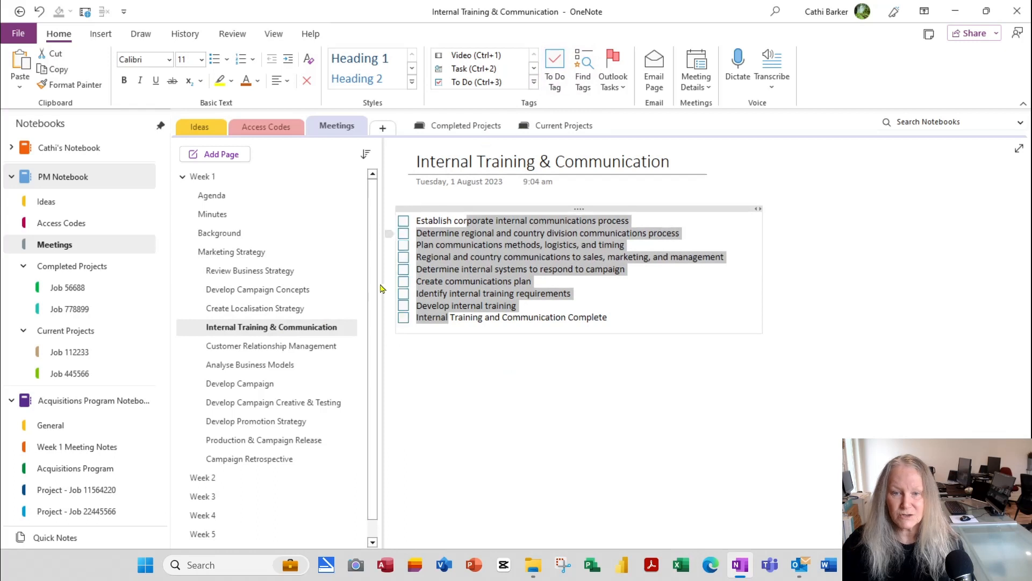
Step: Add To Do tags to the Customer Relationship Management, Analyse Business Models and Campaign Retrospective lists
left_click(311, 349)
left_click_drag(479, 220, 469, 281)
left_click(556, 68)
left_click(290, 365)
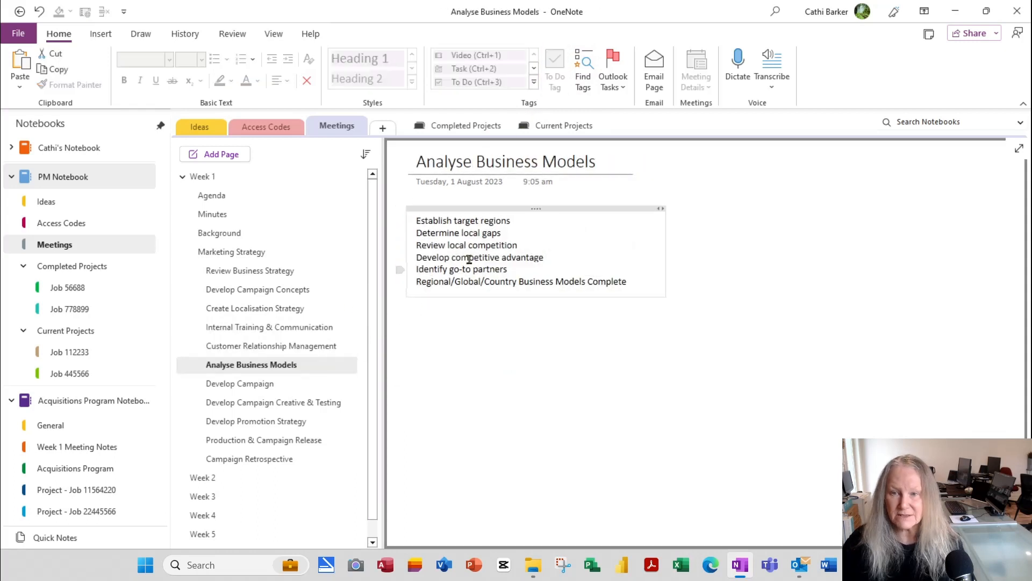
left_click_drag(482, 221, 485, 282)
left_click(559, 86)
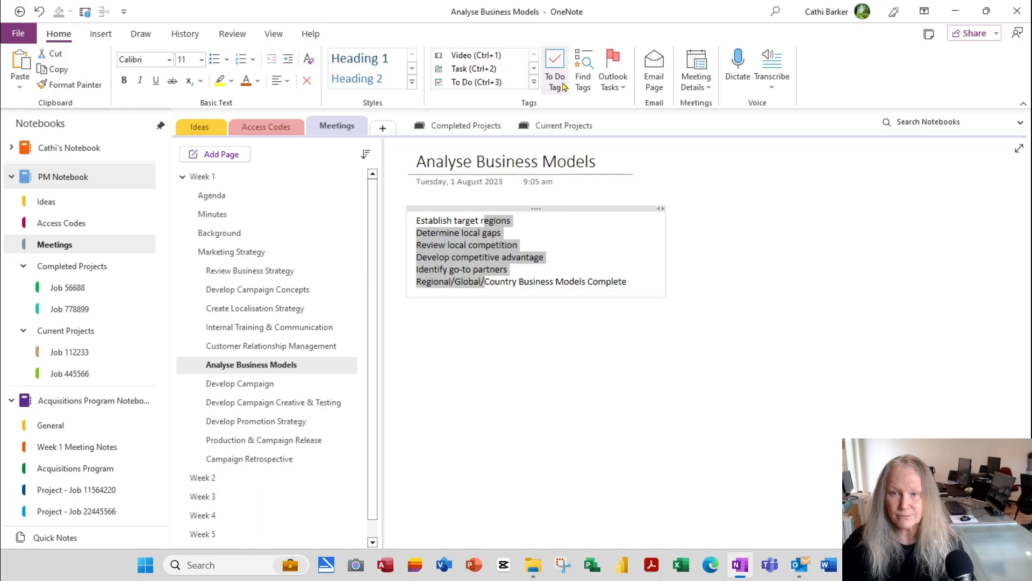
left_click(269, 440)
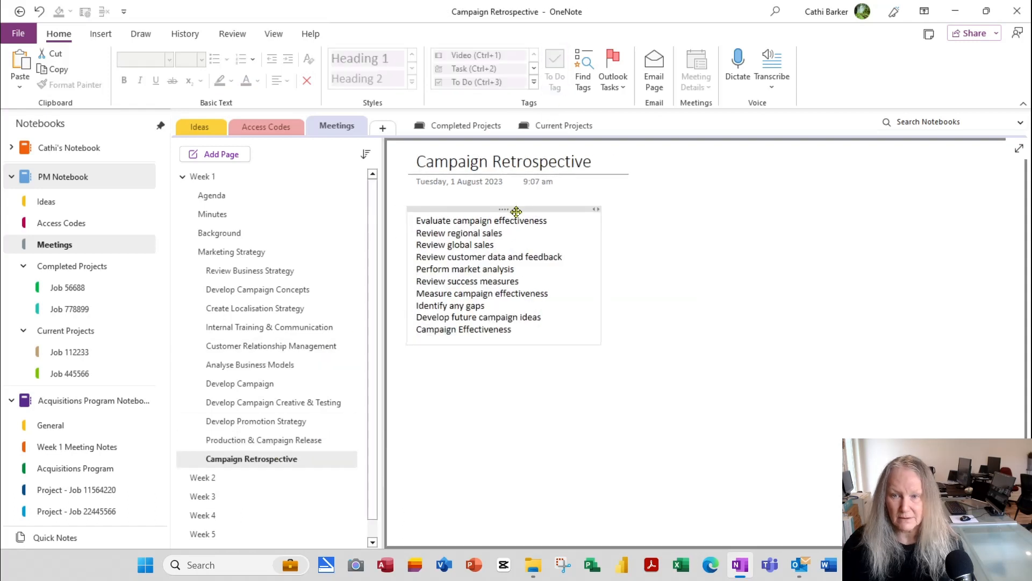
left_click(515, 209)
left_click(555, 70)
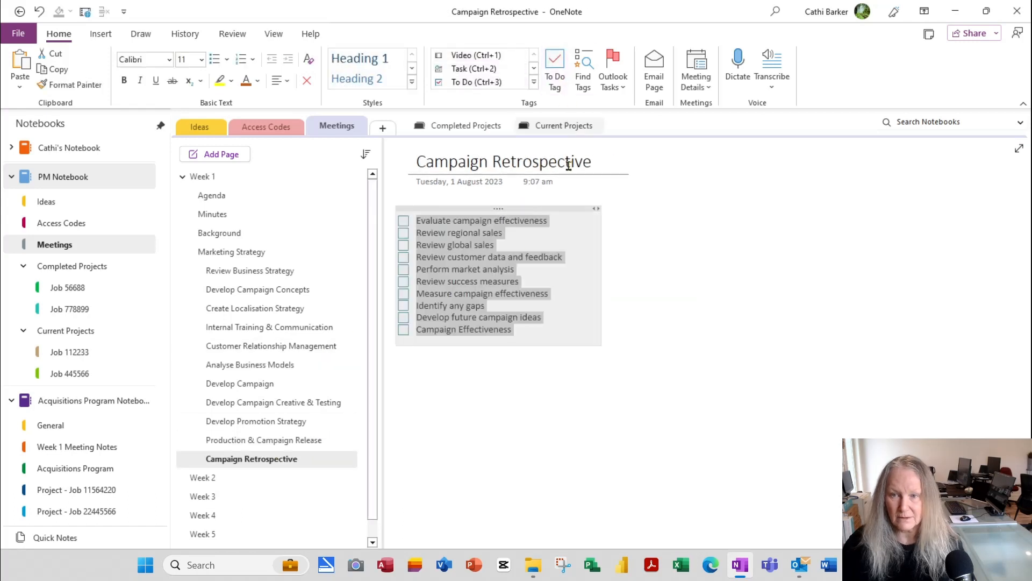
left_click(496, 293)
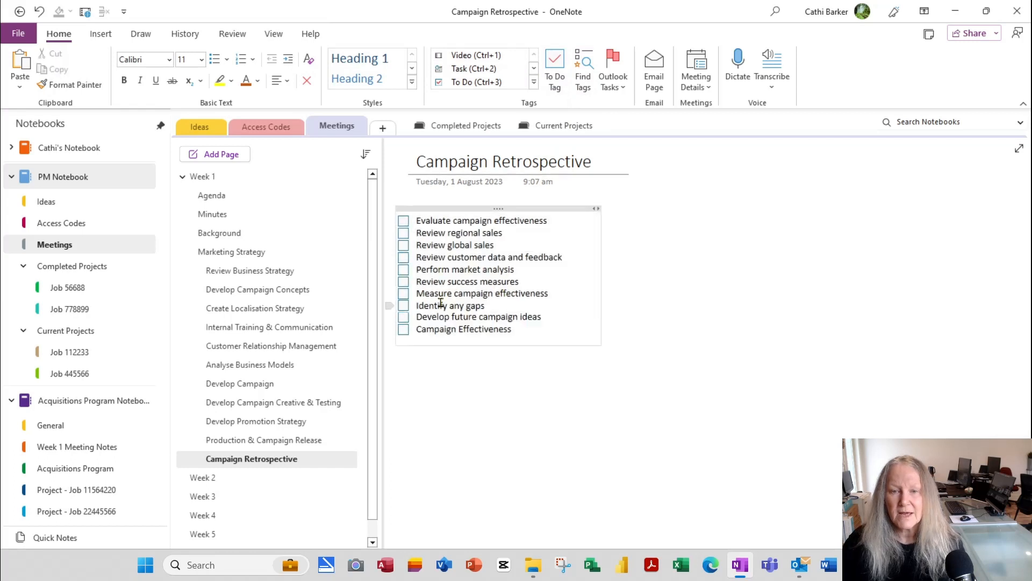
Step: Tick three Create Localisation Strategy tasks and two Internal Training & Communication tasks as done
left_click(271, 269)
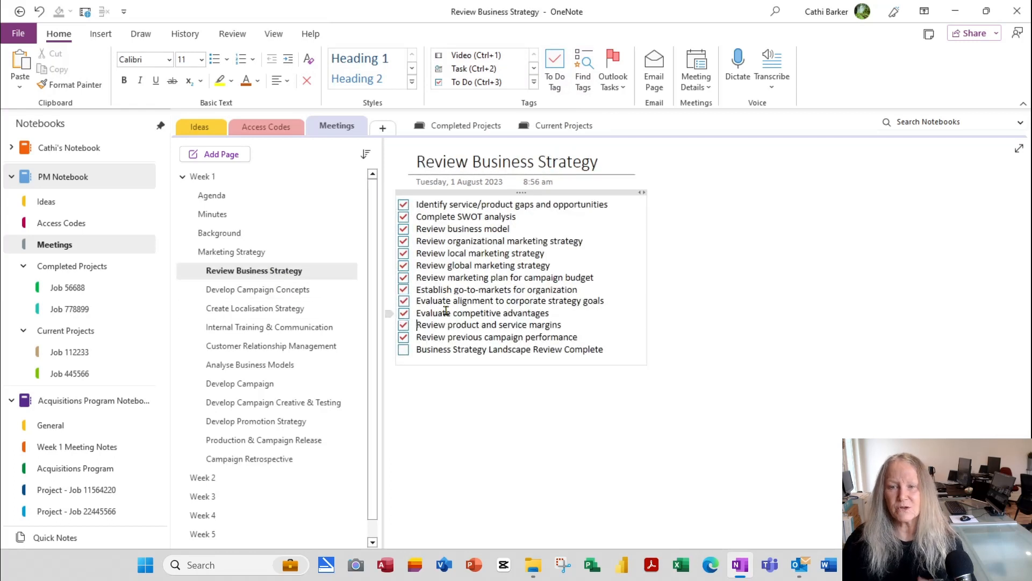
left_click(304, 294)
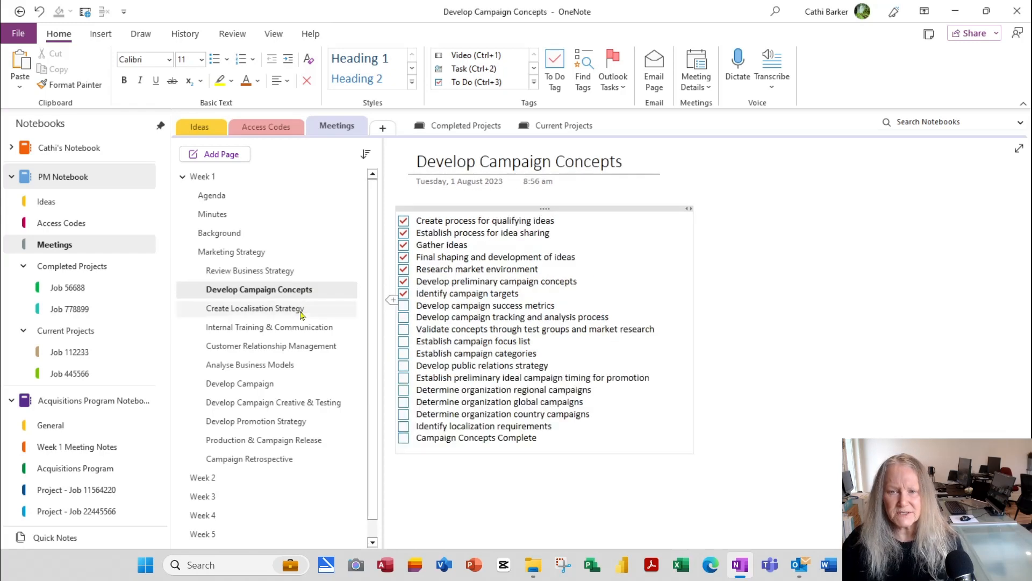
left_click_drag(300, 311, 396, 235)
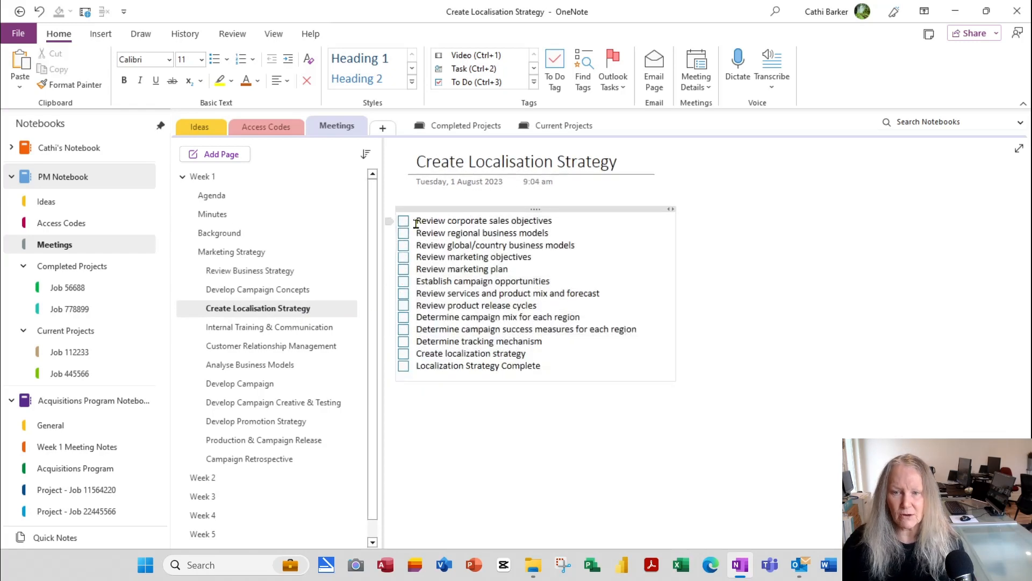
left_click(403, 221)
left_click(403, 233)
left_click(403, 257)
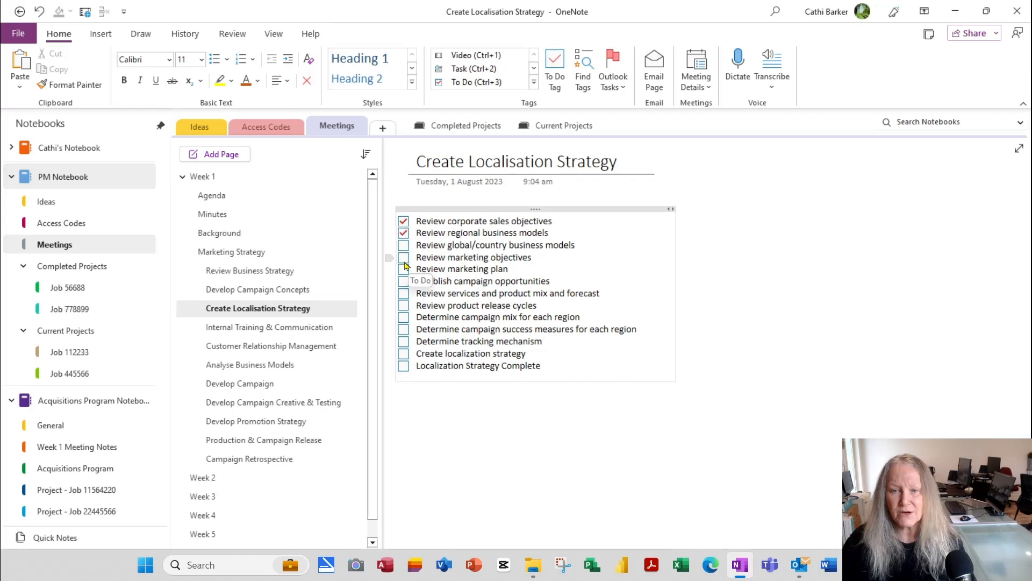
left_click(272, 328)
left_click(404, 245)
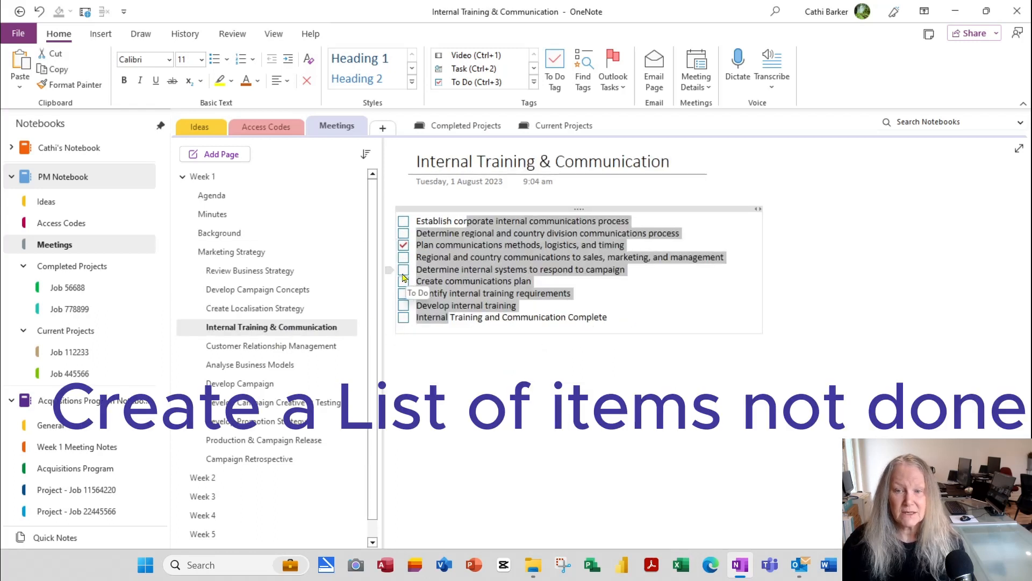
left_click(403, 270)
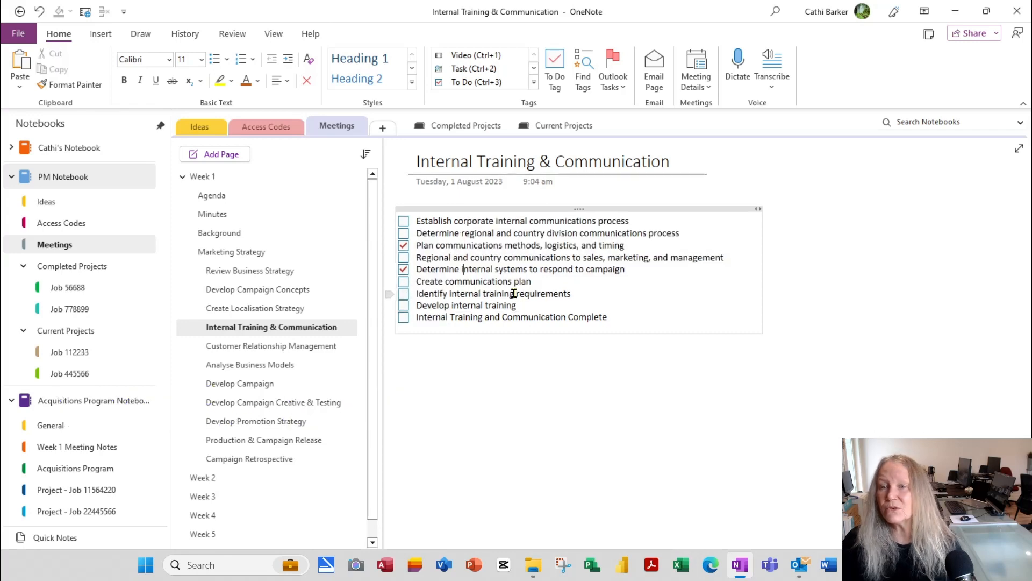
Step: Open the Tags Summary pane, clear Show only unchecked items, and view the grouping choices
left_click(585, 81)
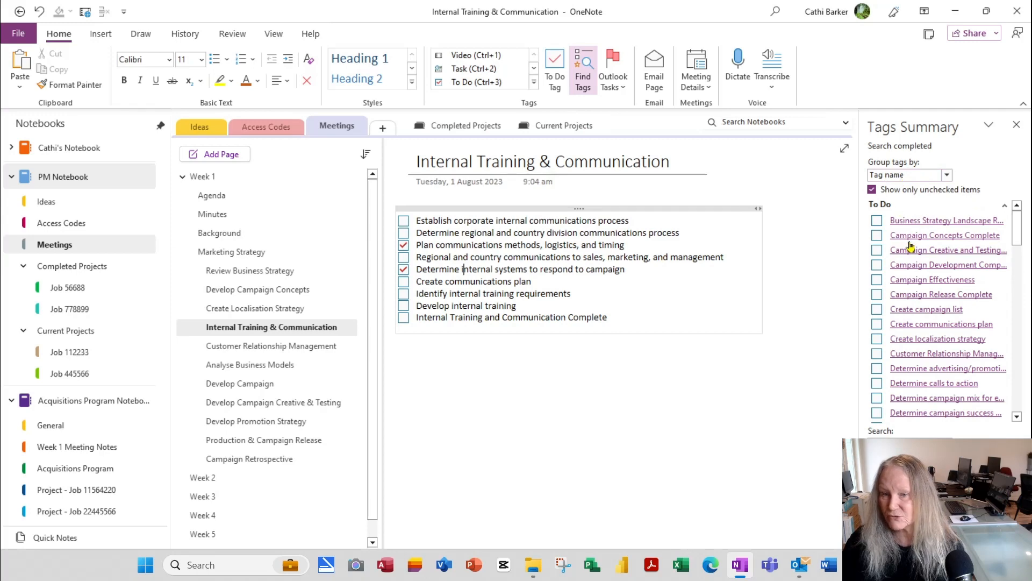
left_click(1018, 419)
left_click_drag(1018, 419, 1021, 423)
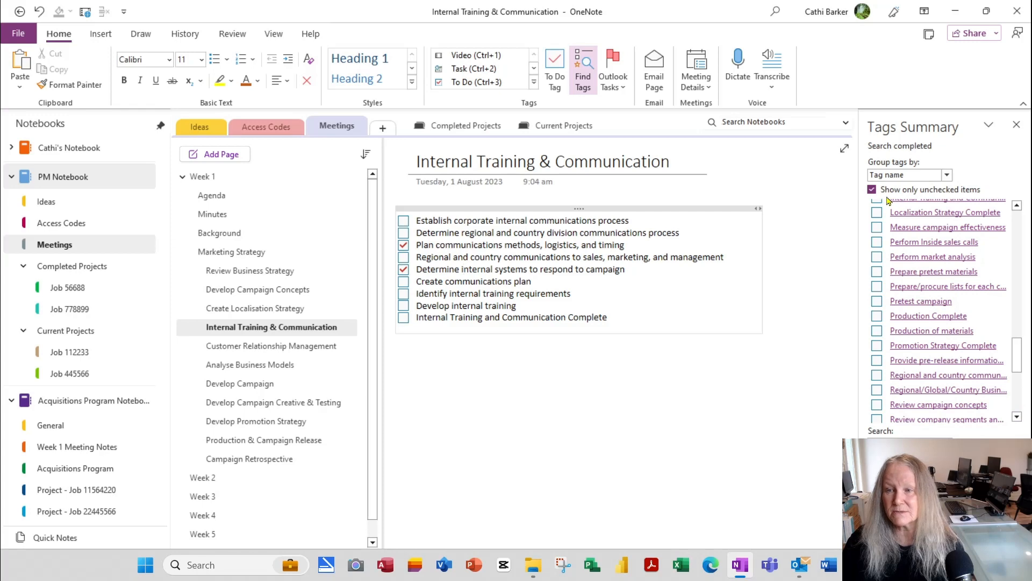
left_click(872, 189)
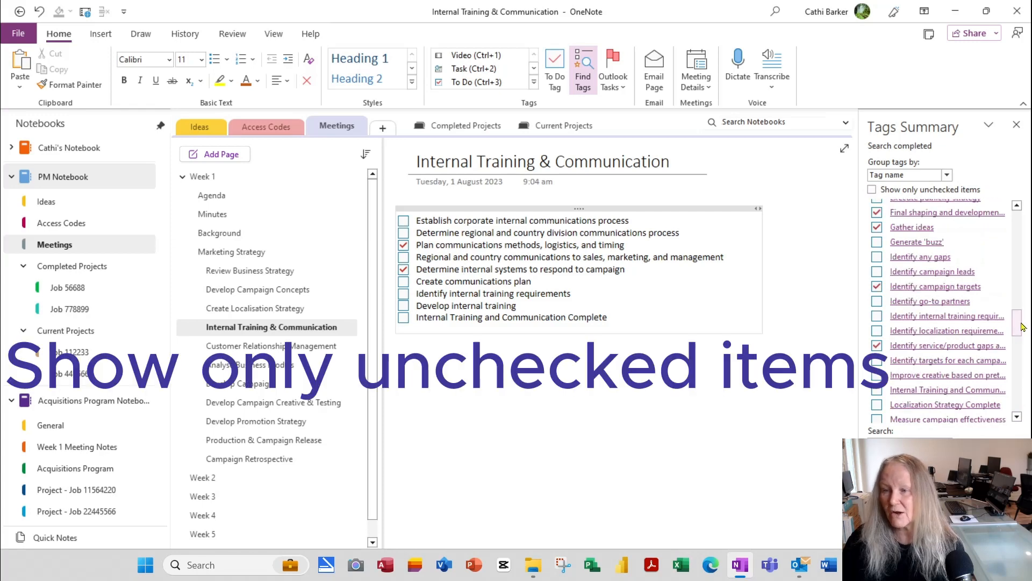
left_click_drag(1020, 330, 1031, 243)
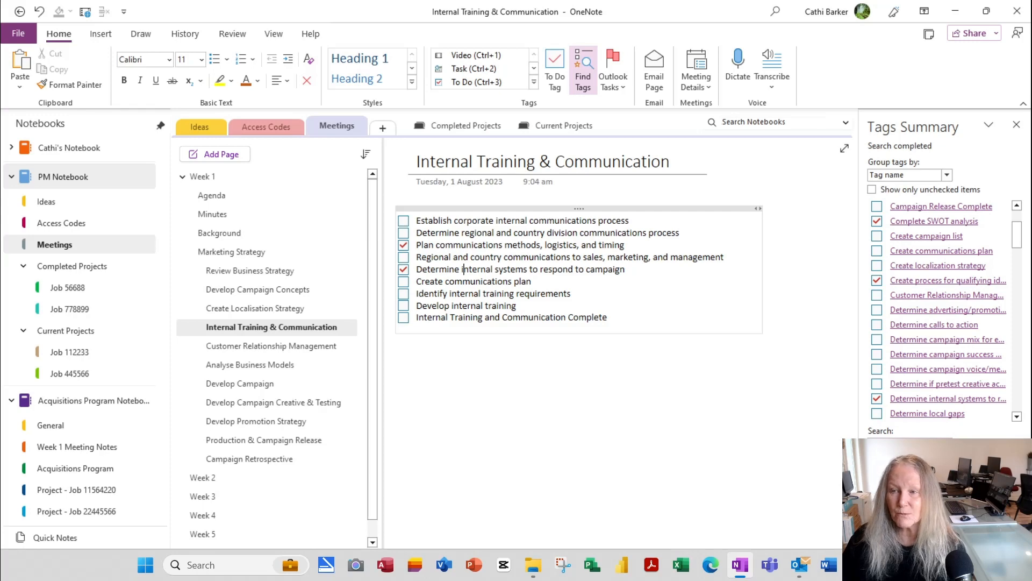
left_click(950, 175)
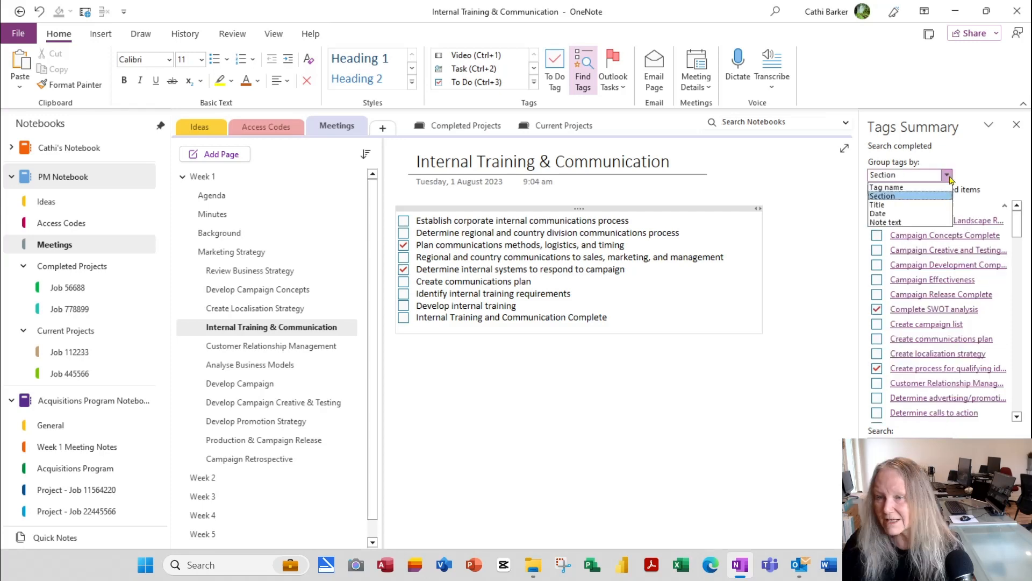
Step: With grouping set to Title and only unchecked items shown, generate the tags summary page
left_click(933, 204)
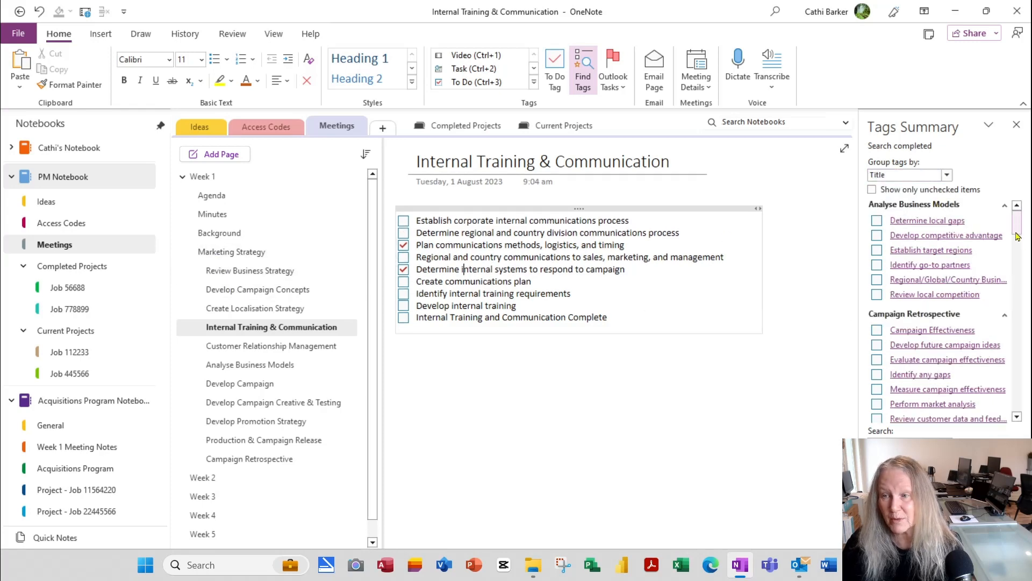
mouse_move(1018, 225)
left_mouse_down()
mouse_move(1023, 387)
mouse_move(1024, 221)
left_mouse_up()
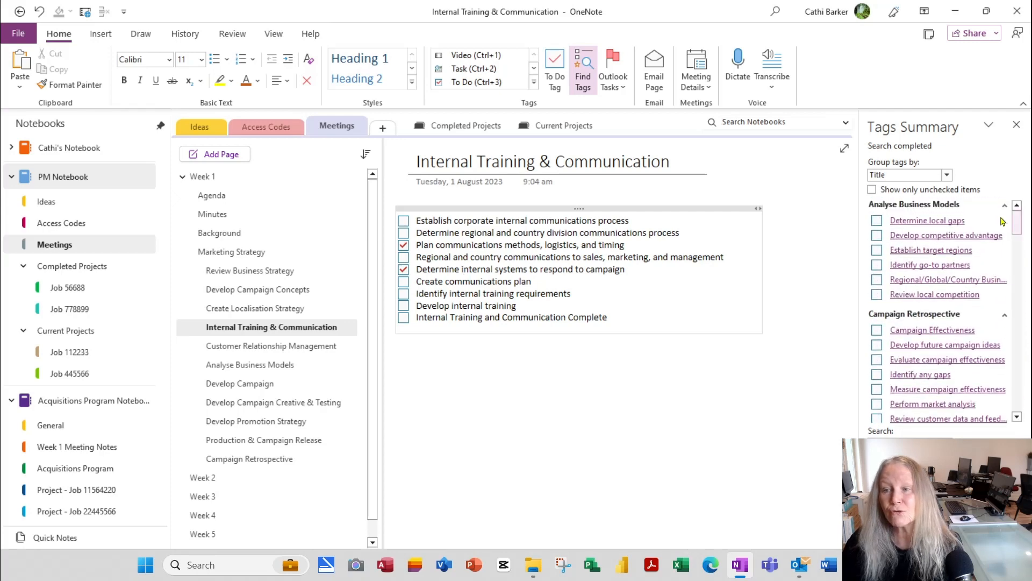
left_click(909, 193)
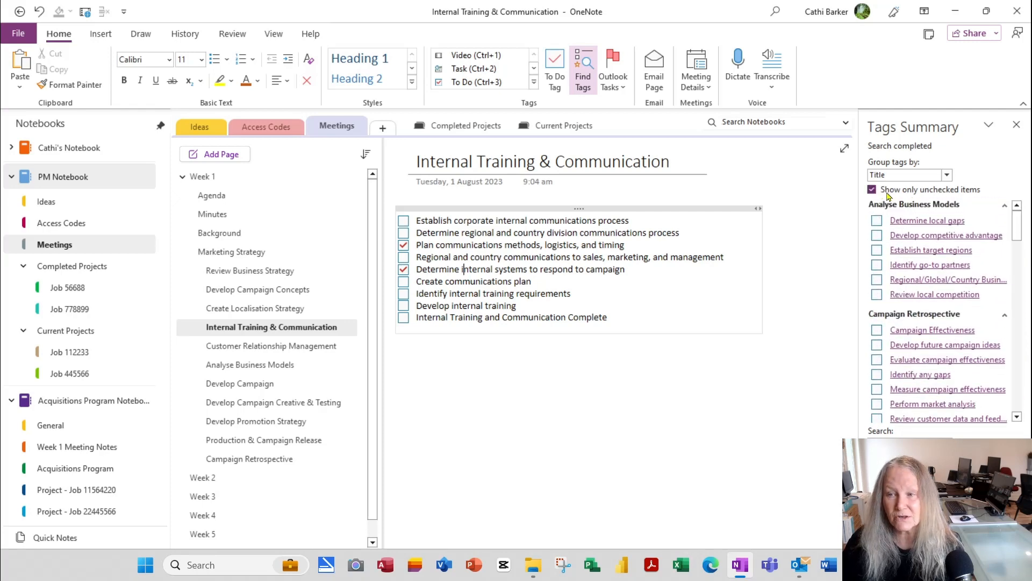
left_click(948, 176)
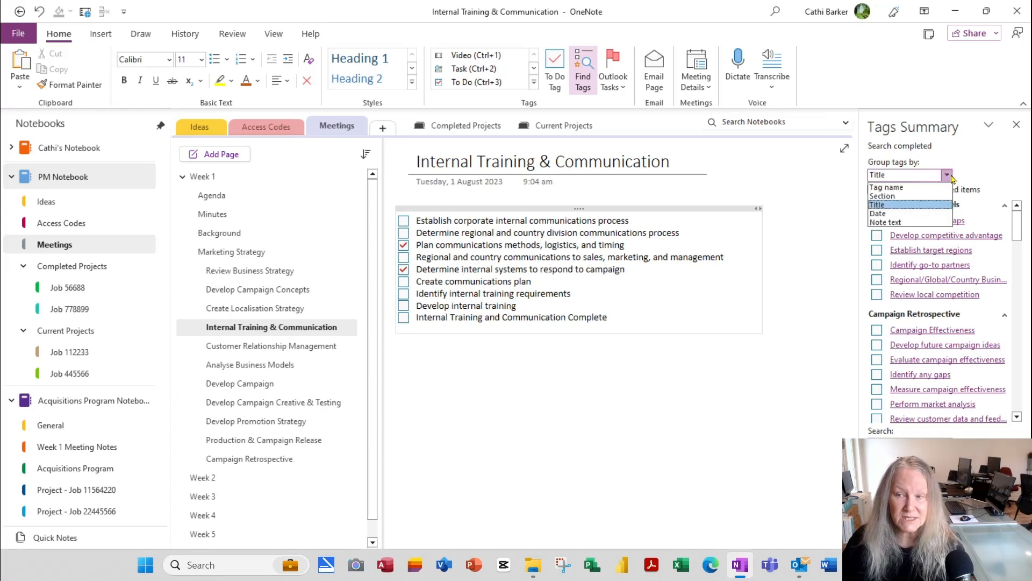
left_click(914, 208)
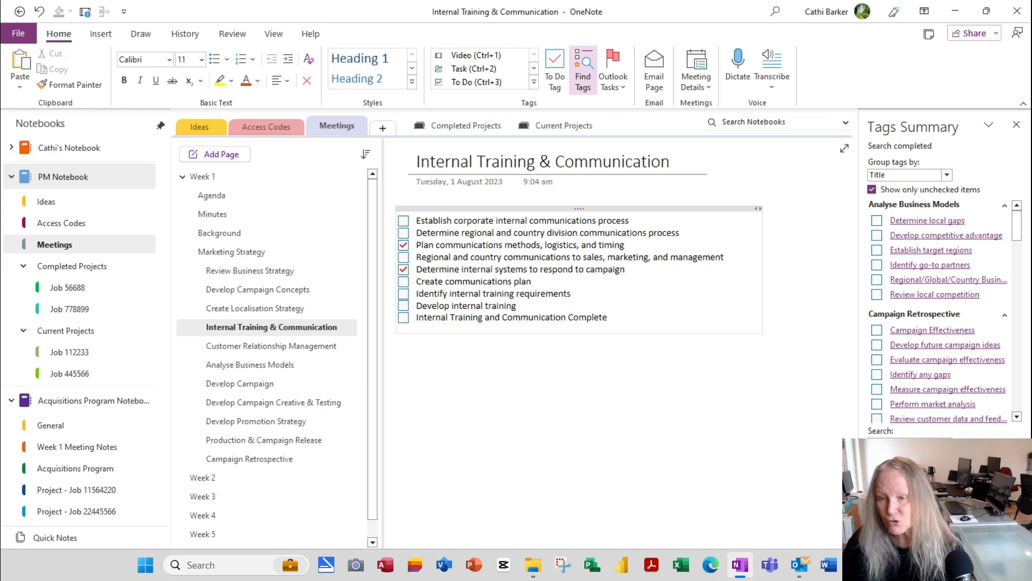
left_click(908, 500)
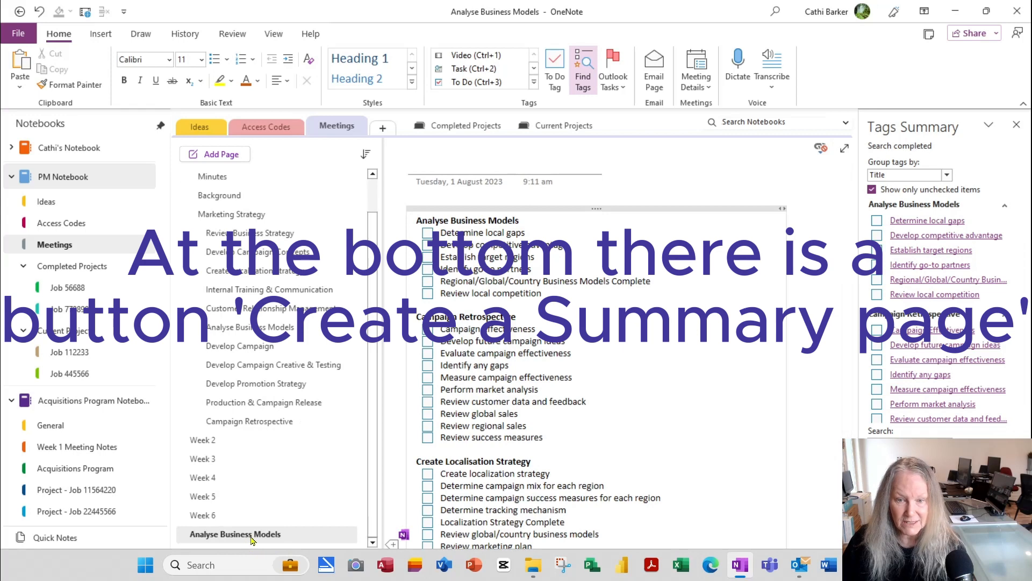
Step: Move the summary page below Campaign Retrospective and title it 'Uncheck Week 1 Items'
left_click_drag(239, 532, 245, 439)
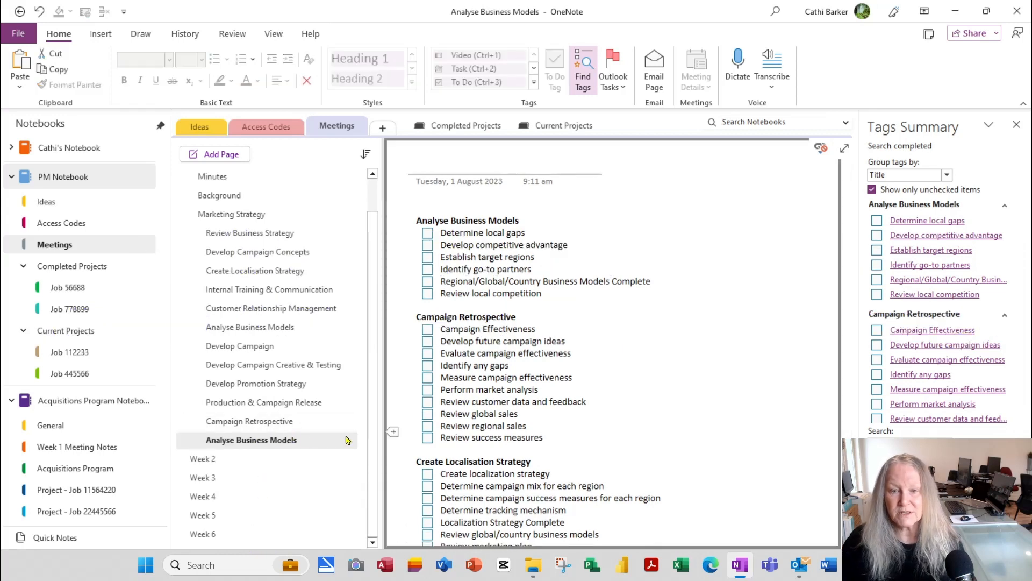
left_click(568, 176)
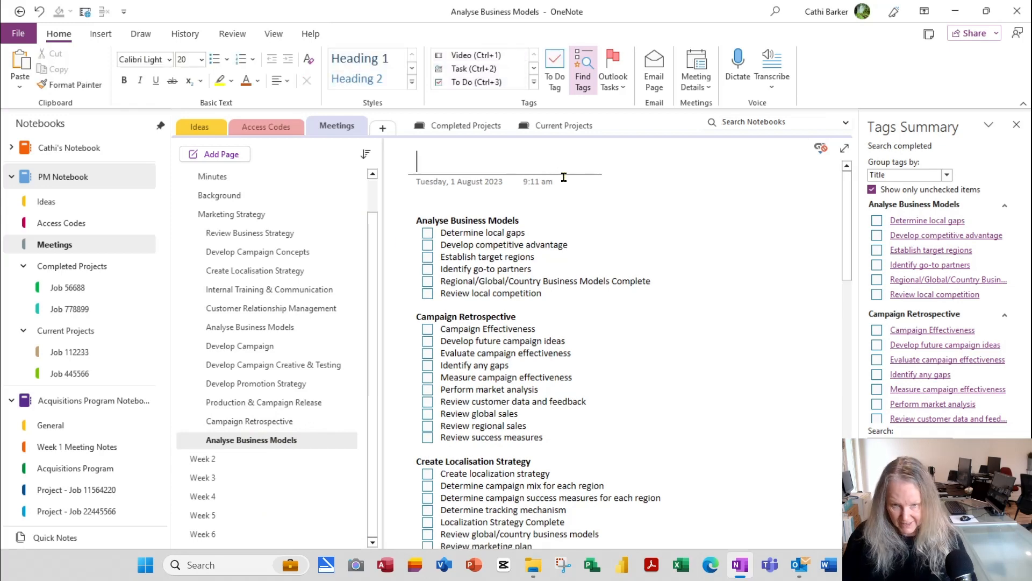
type("Unchec")
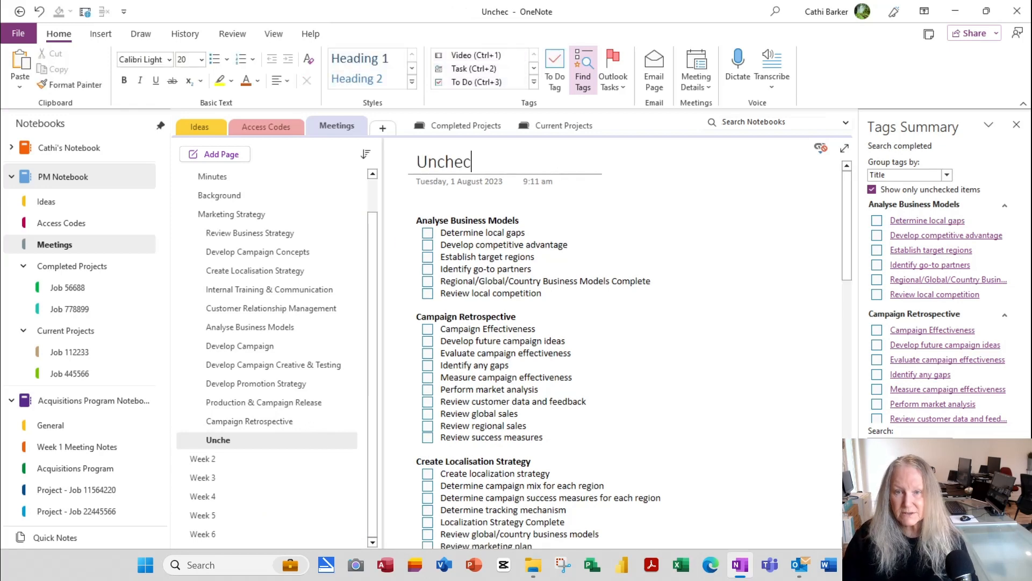
type("k Wee k 1 Items")
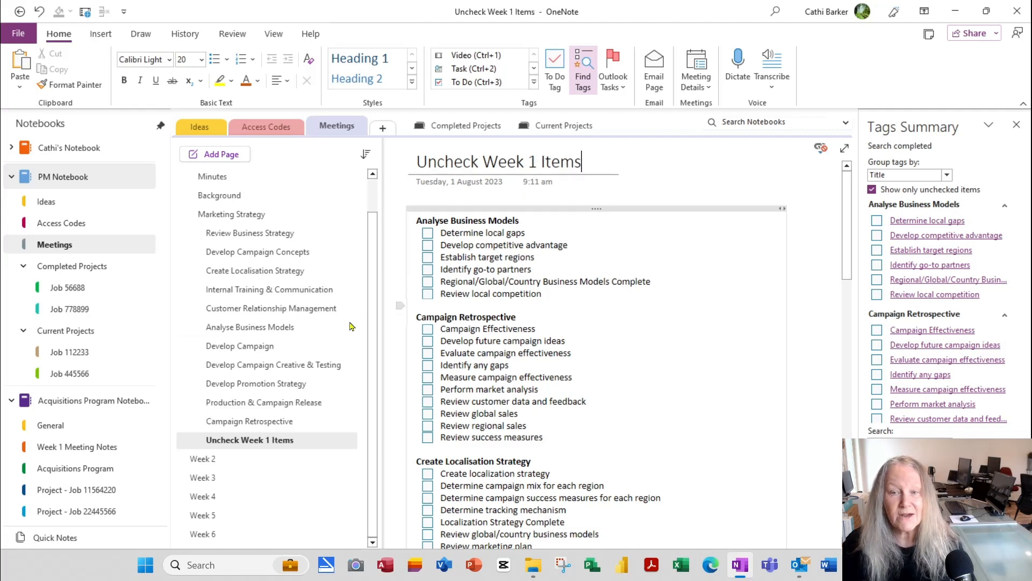
scroll(330, 339, "up", 2)
scroll(631, 357, "down", 12)
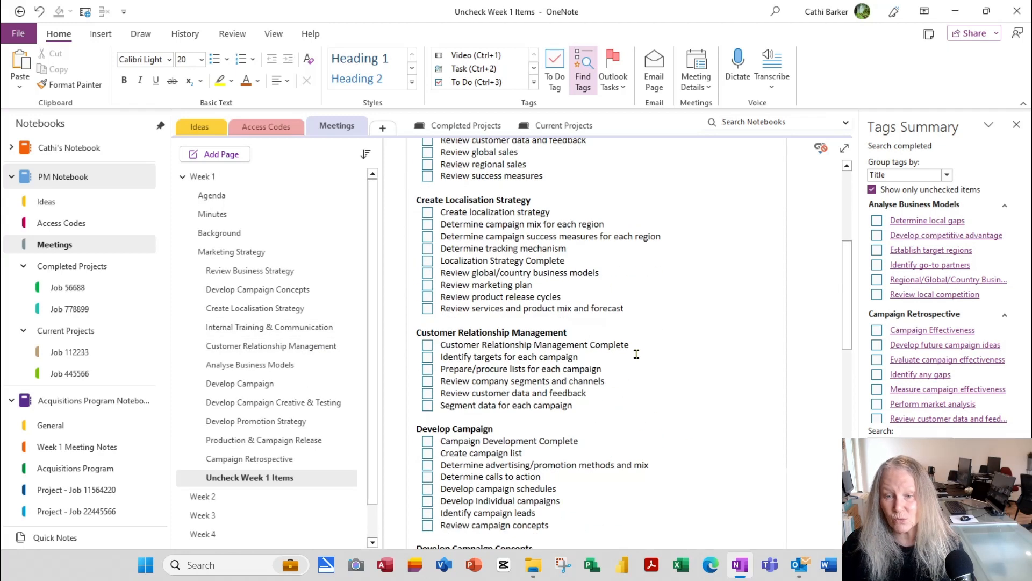
scroll(645, 357, "down", 5)
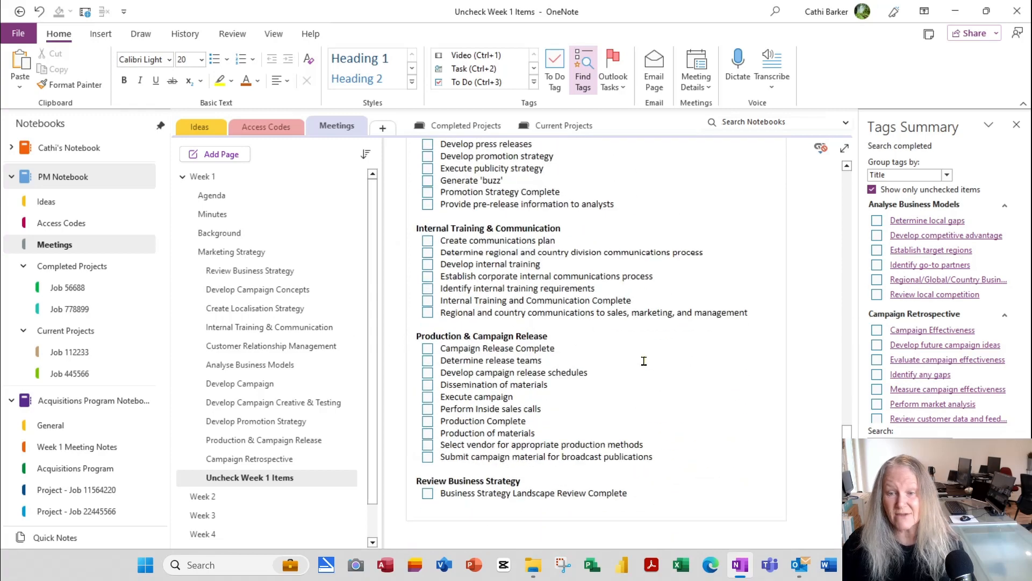
scroll(648, 360, "up", 10)
scroll(650, 361, "up", 10)
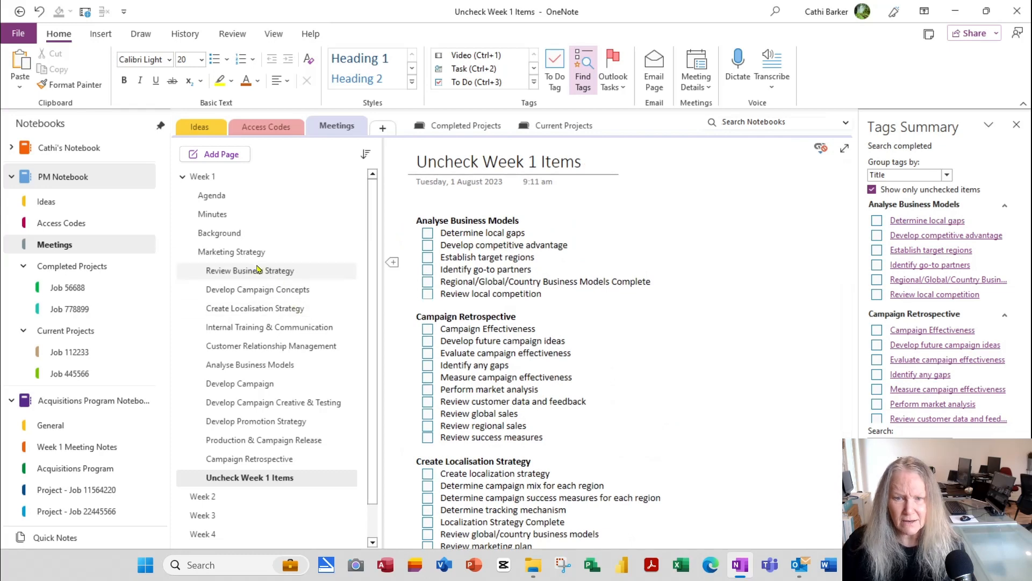
Step: Review the Week 1 task pages and jump from the Uncheck Week 1 Items summary to the last item's source
left_click(268, 366)
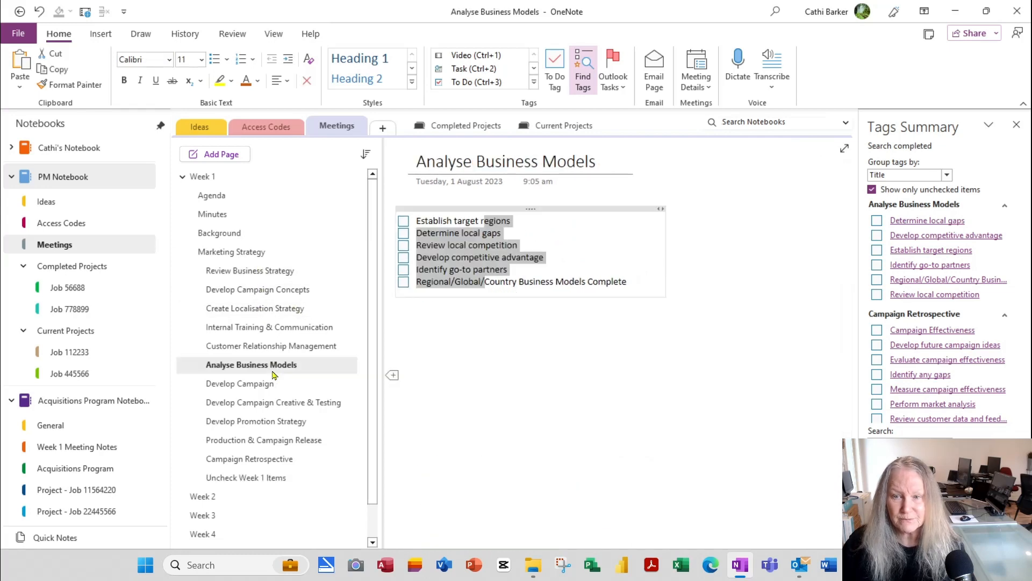
left_click(491, 233)
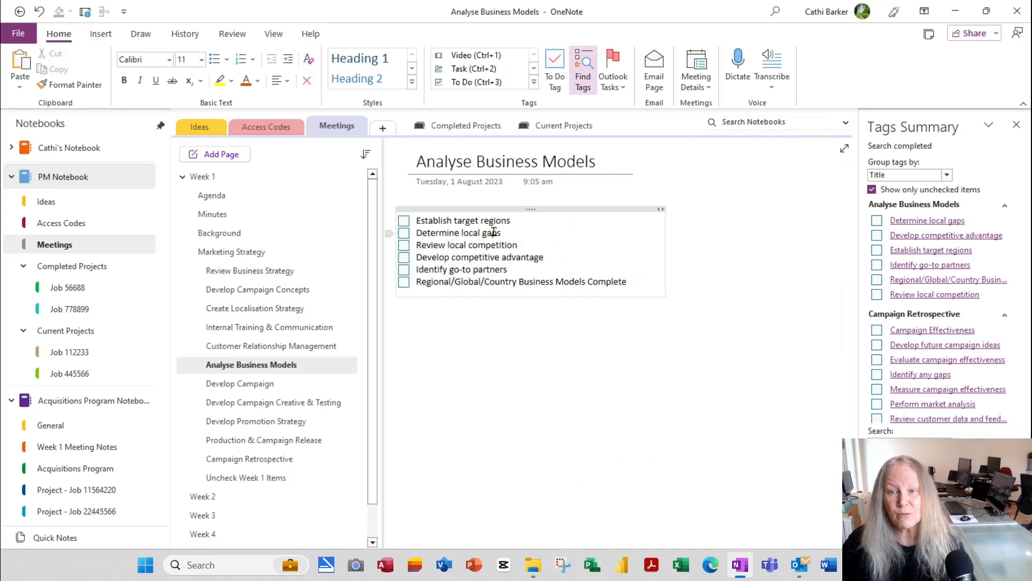
left_click(282, 272)
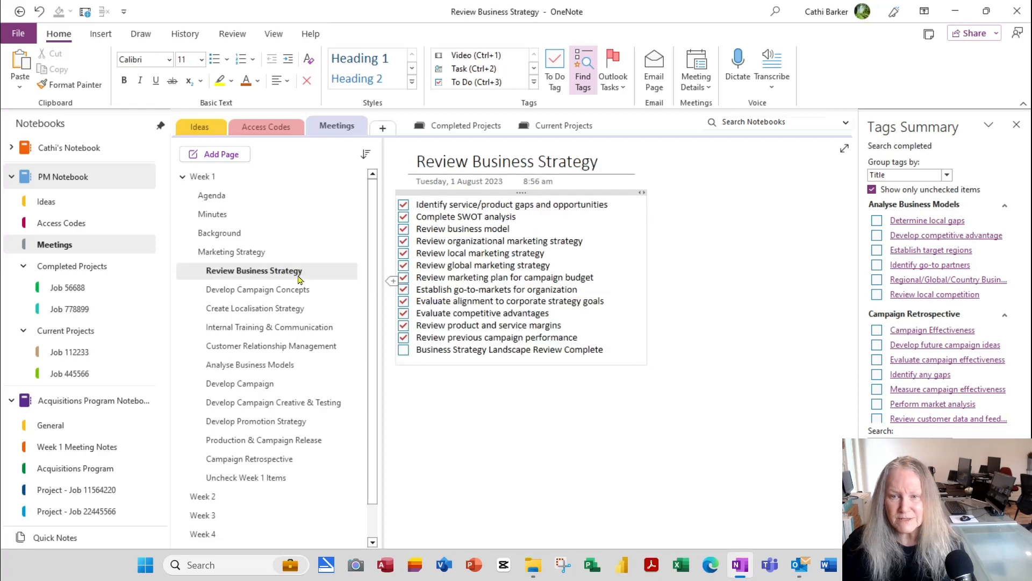
left_click(259, 479)
scroll(608, 401, "down", 10)
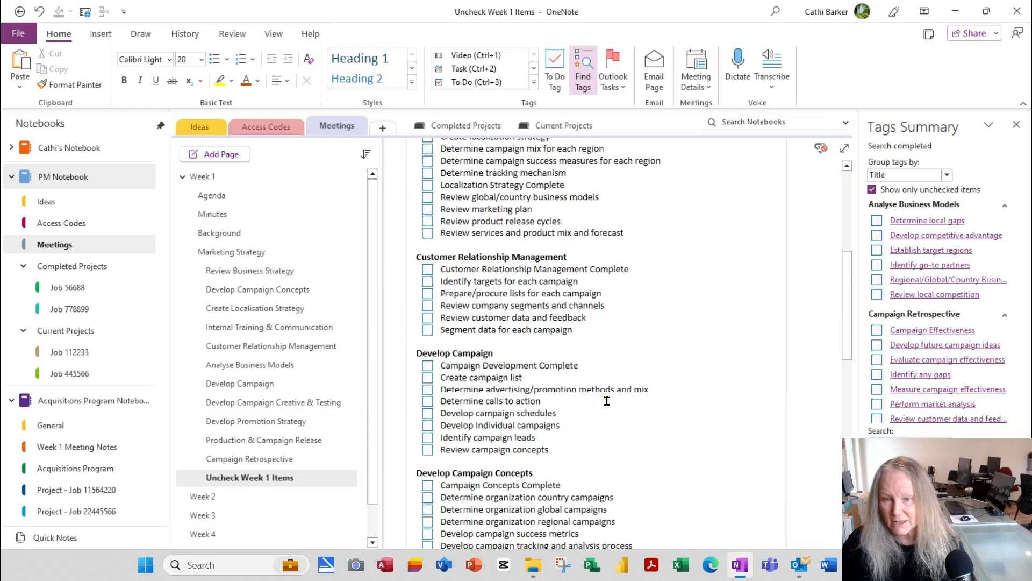
scroll(607, 401, "down", 10)
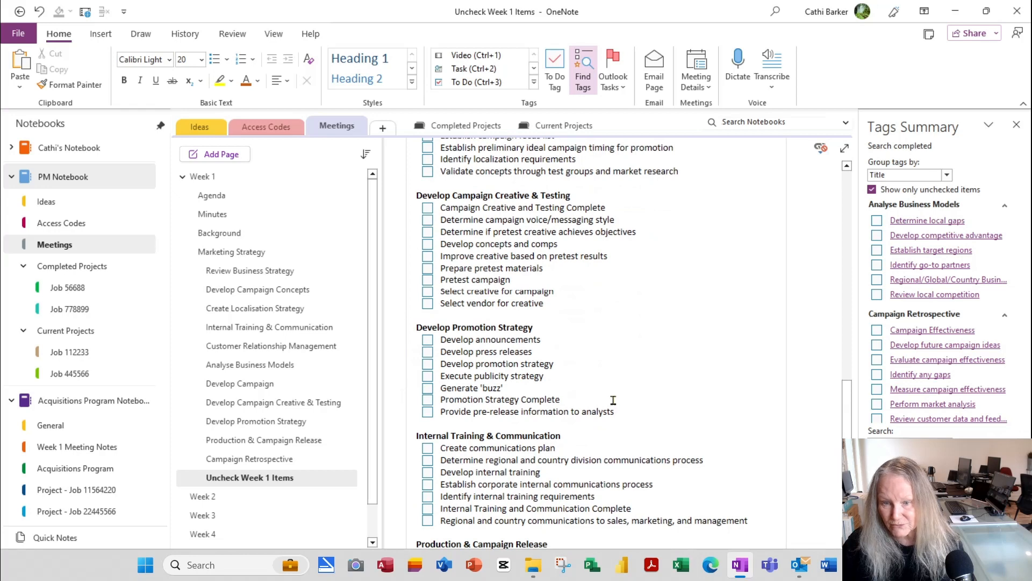
scroll(613, 400, "down", 7)
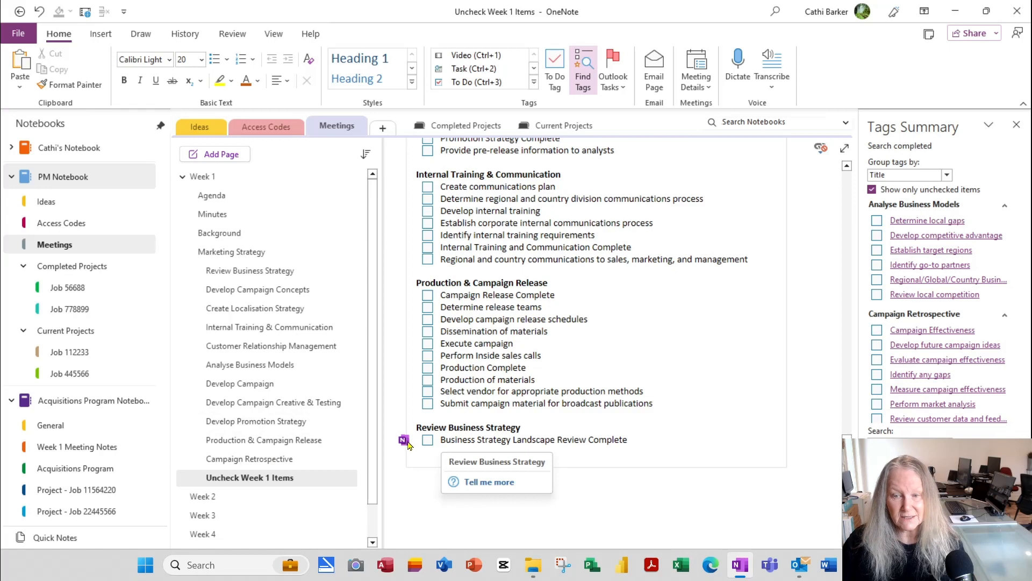
left_click(404, 440)
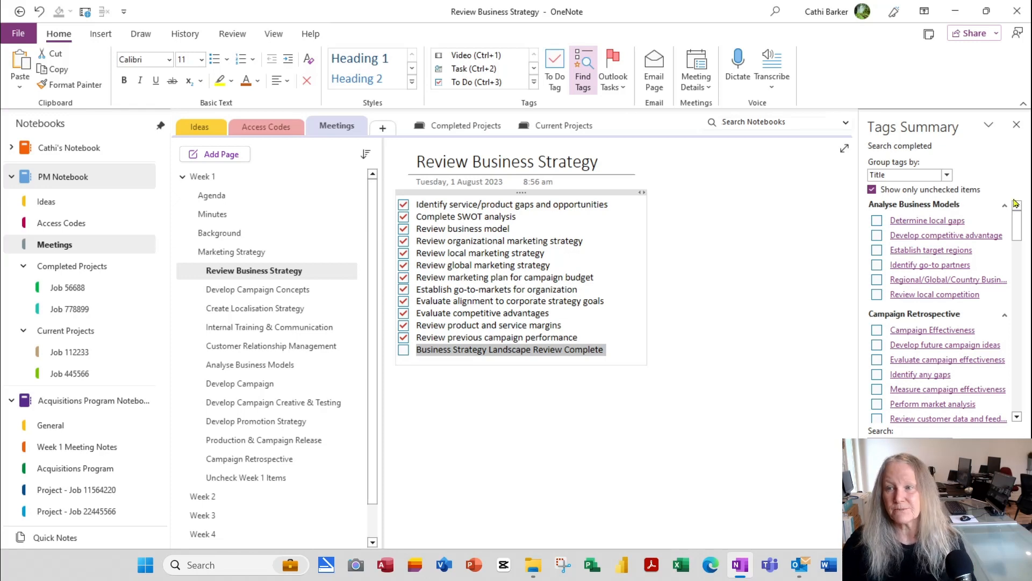
Step: Close the Tags Summary, follow the last item's link to Review Business Strategy, then open Background
left_click(1016, 124)
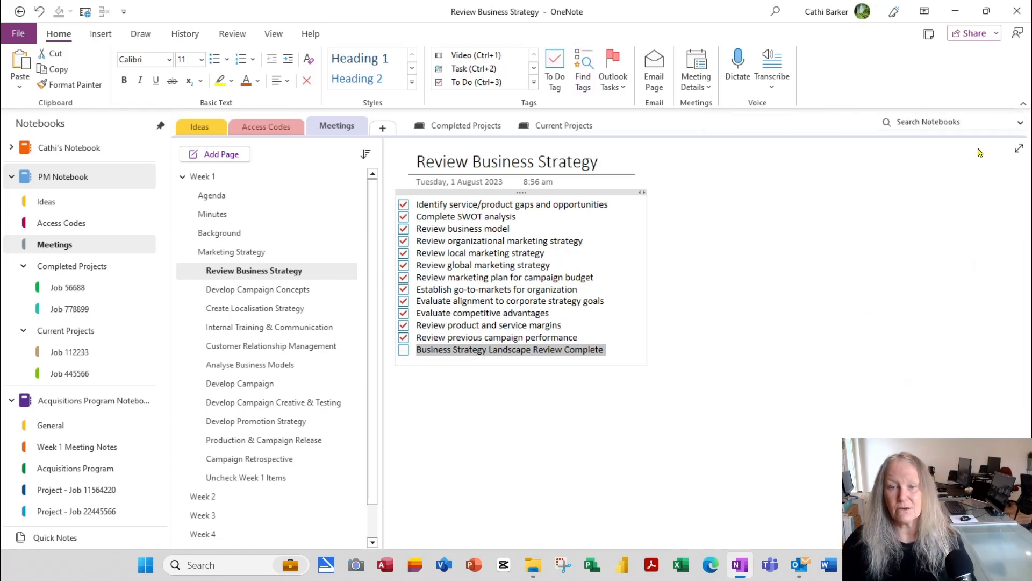
left_click(262, 479)
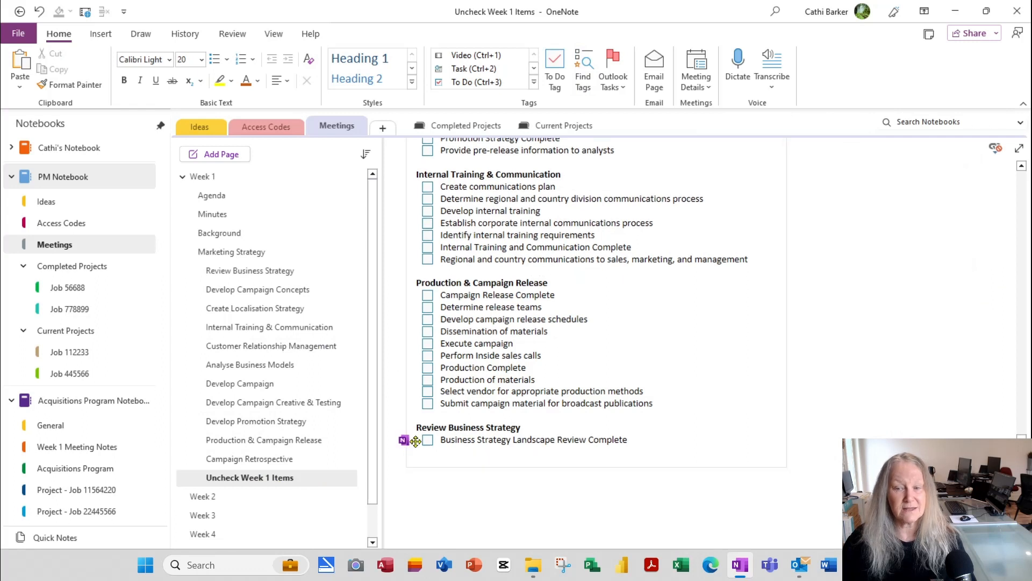
mouse_move(404, 445)
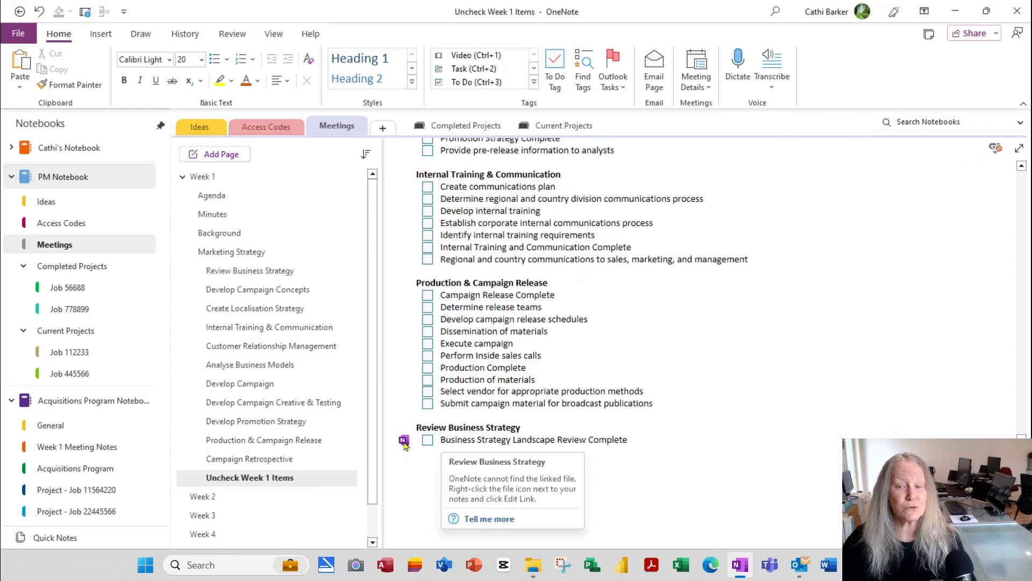
left_click(404, 441)
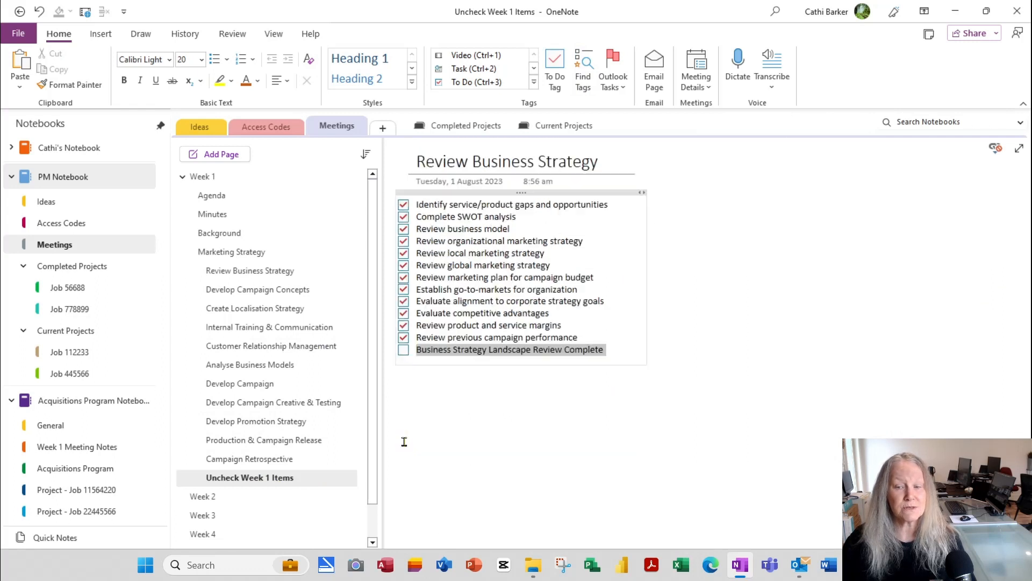
left_click(462, 352)
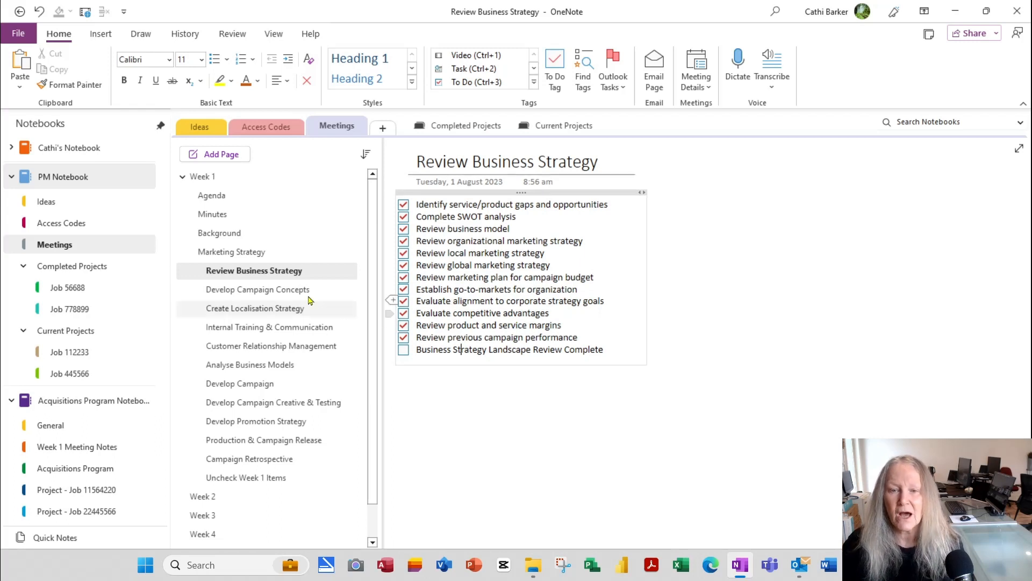
left_click(240, 237)
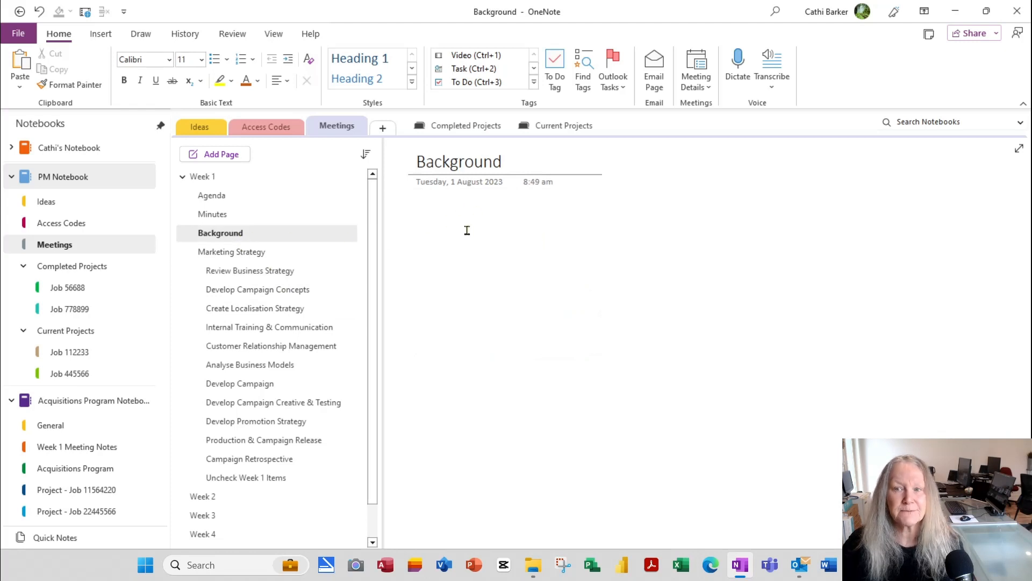
Step: Attach CheckList-Lab-Model.pdf from Software Solutions > CBT to the Background page as a file icon
left_click(103, 34)
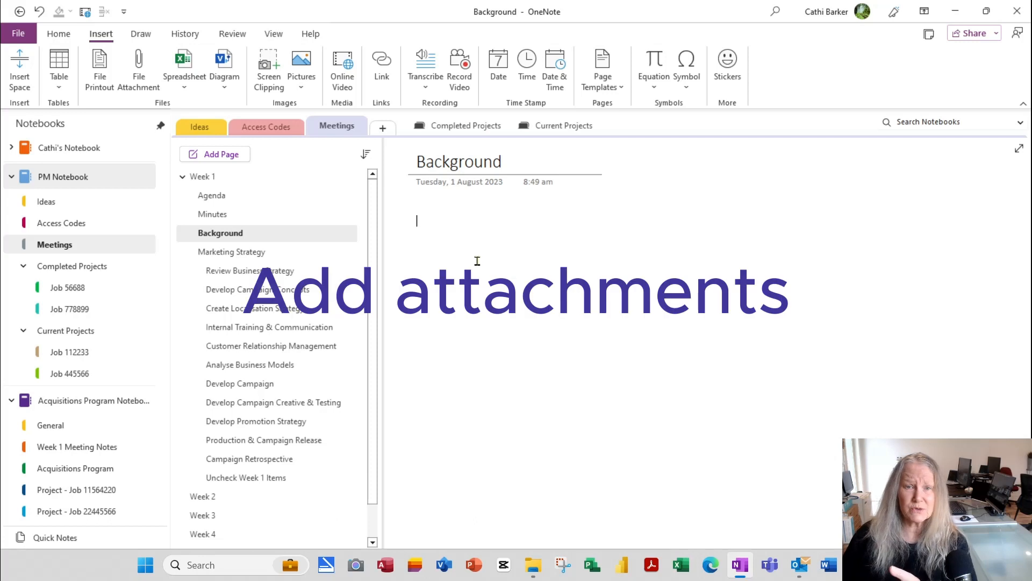
left_click(139, 80)
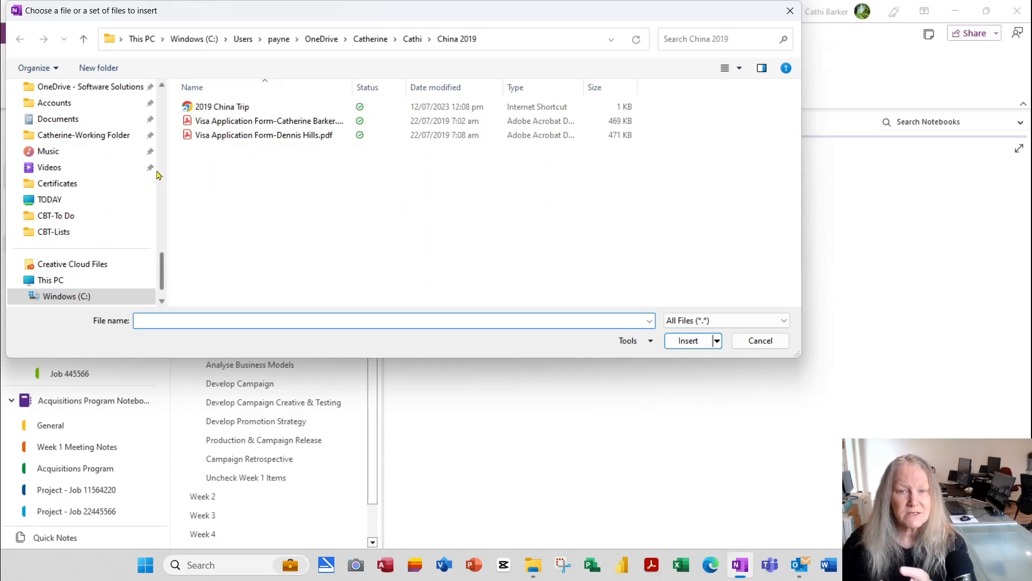
left_click(108, 142)
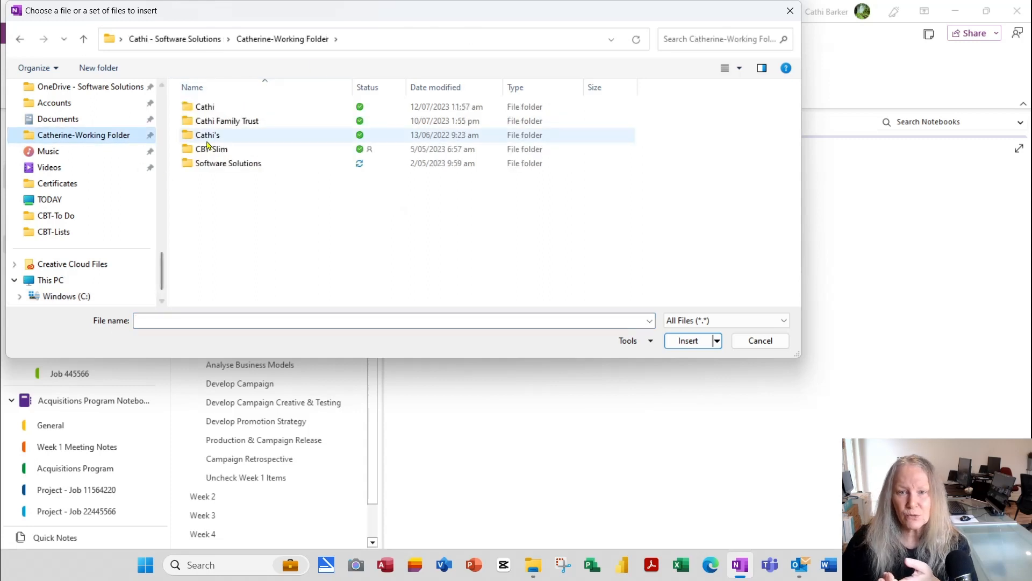
left_click(238, 163)
double_click(239, 163)
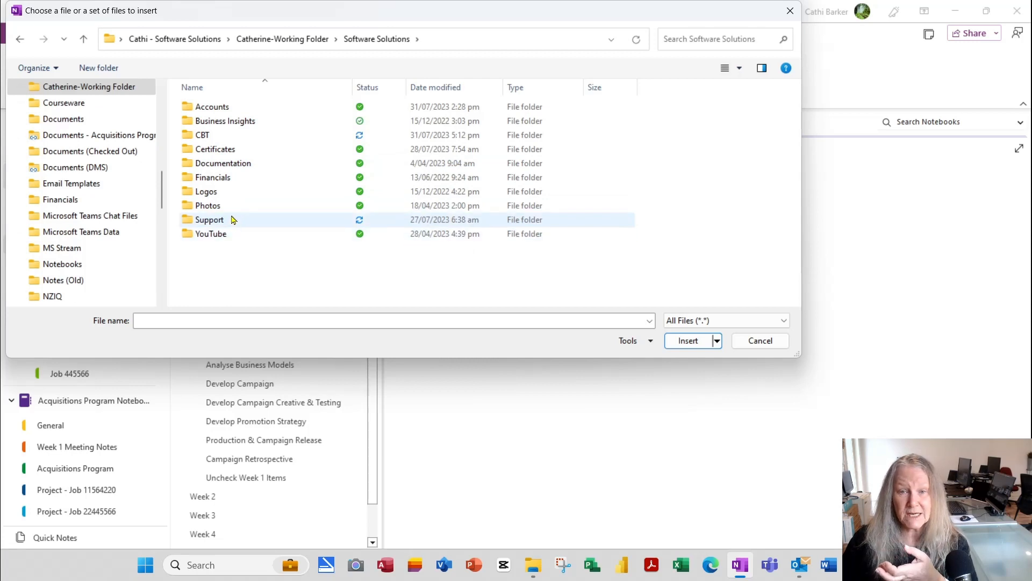
double_click(203, 134)
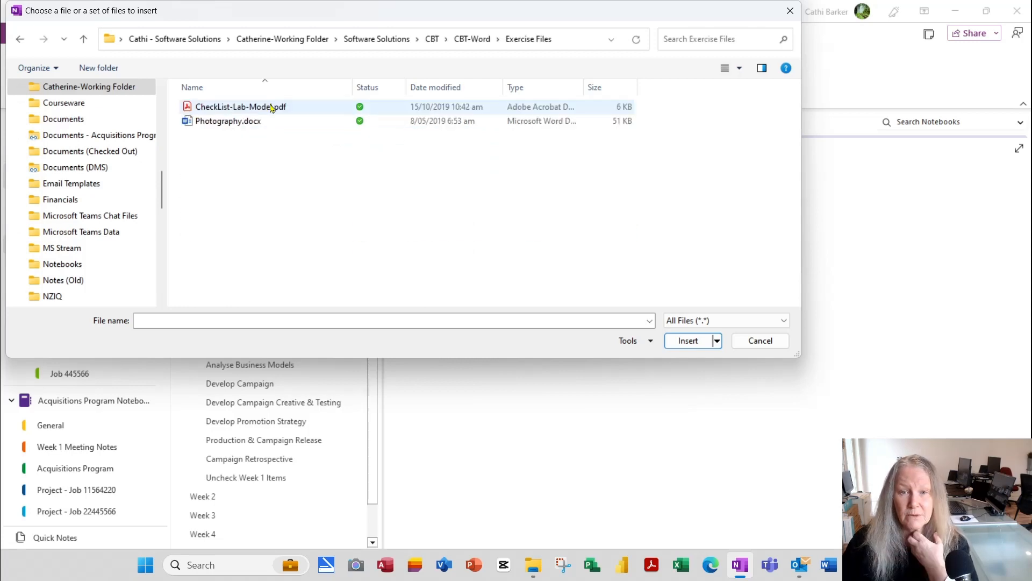
double_click(271, 108)
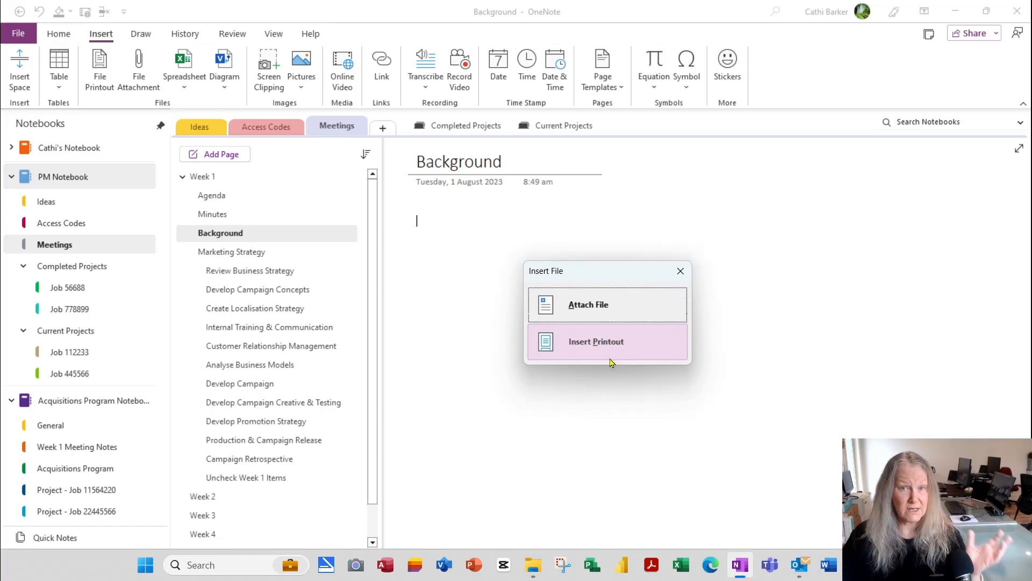
left_click(610, 313)
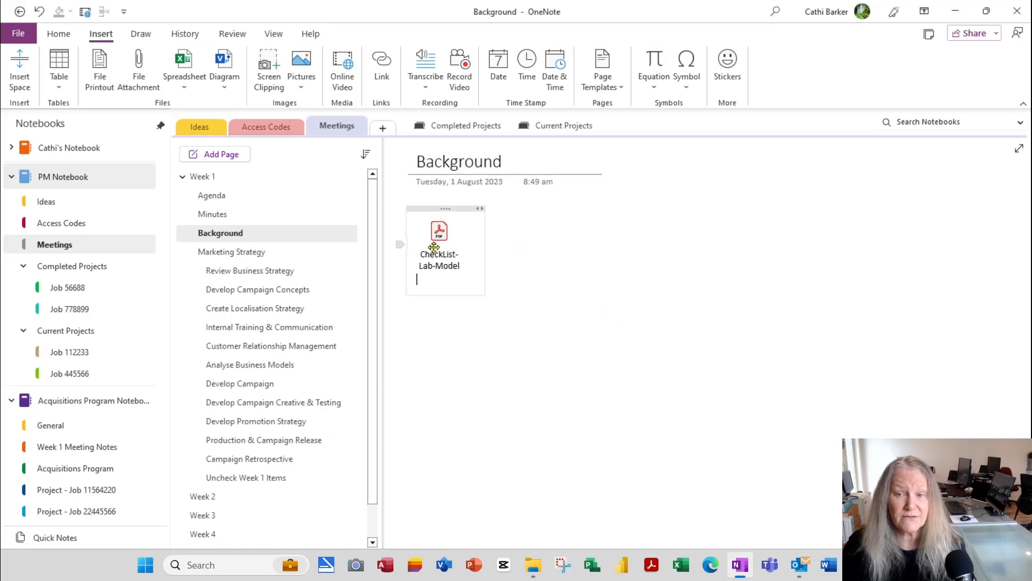
left_click(534, 265)
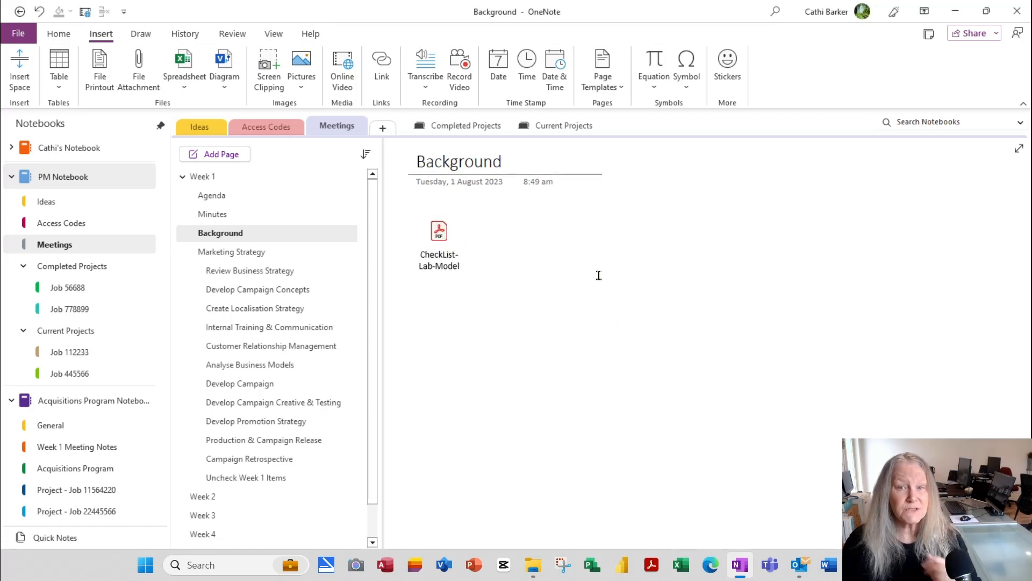
Step: Attach Photography.docx as a file icon and place it beside the CheckList-Lab-Model attachment
left_click(150, 76)
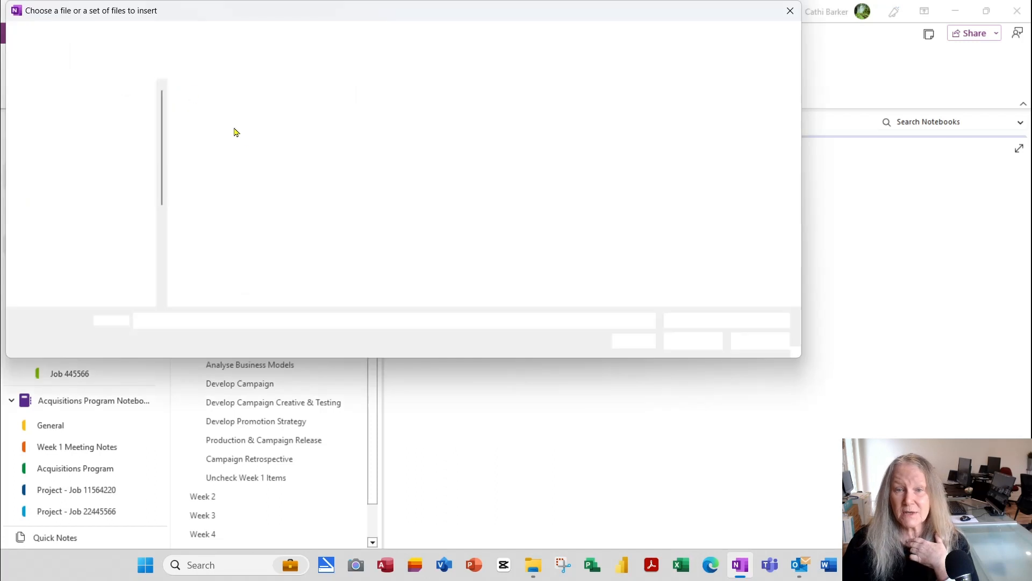
double_click(250, 123)
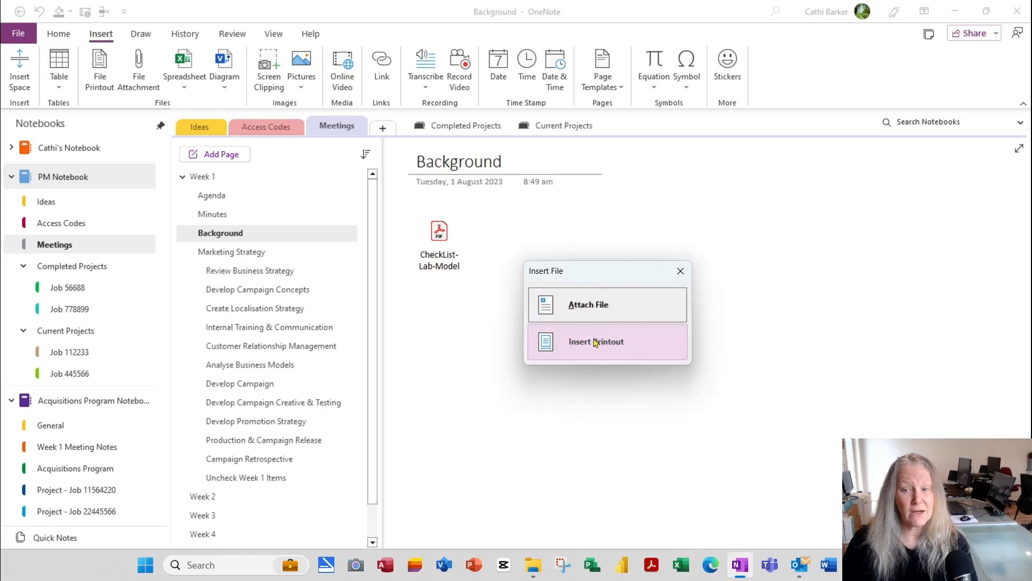
left_click(603, 311)
left_click_drag(559, 288, 510, 239)
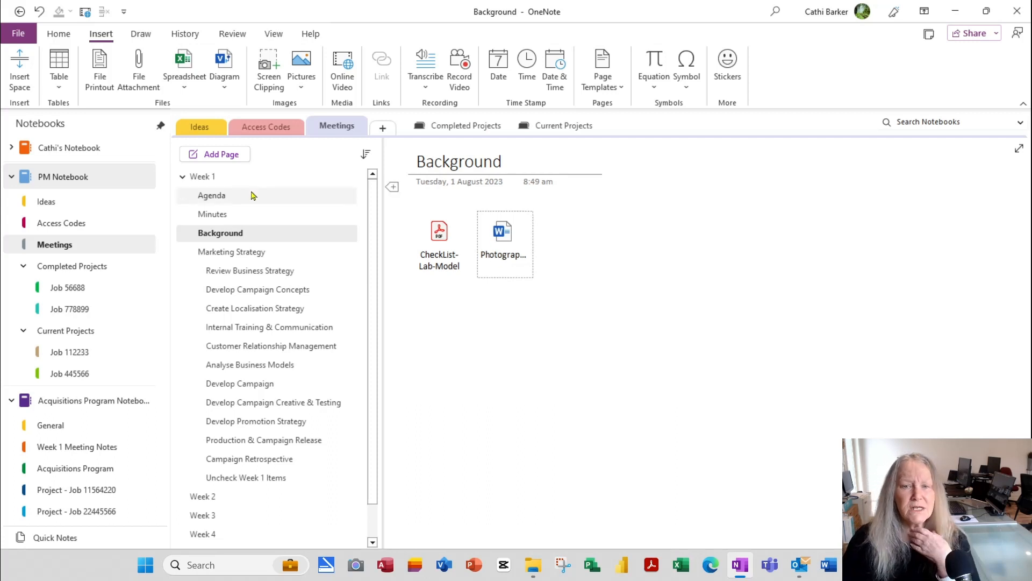
left_click(196, 91)
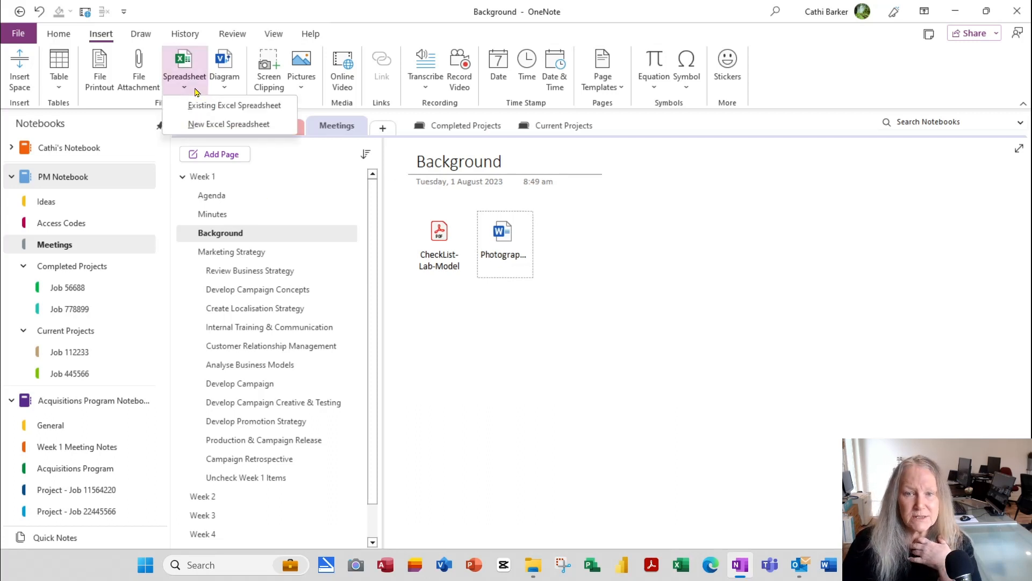
left_click(232, 91)
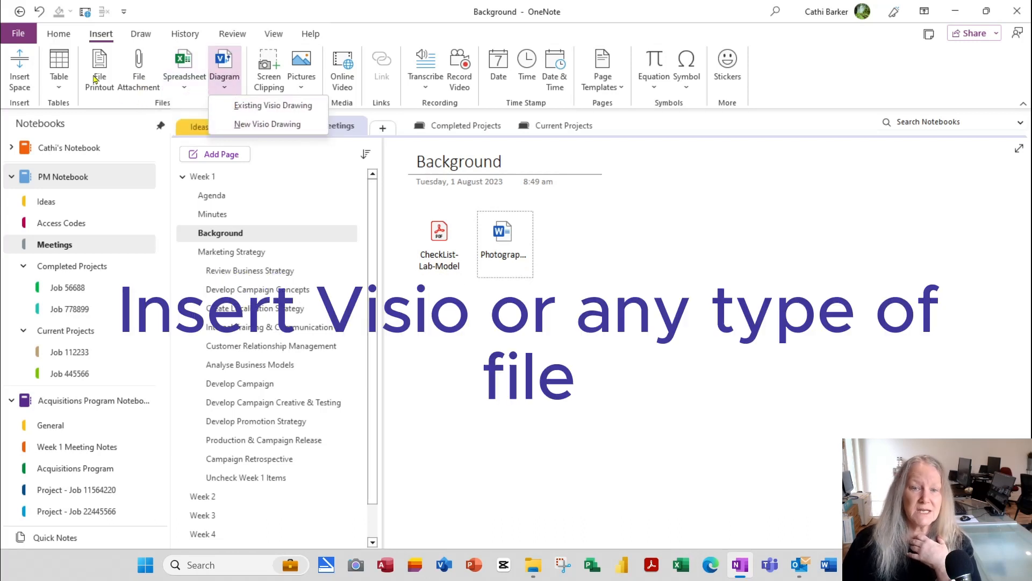
left_click(525, 361)
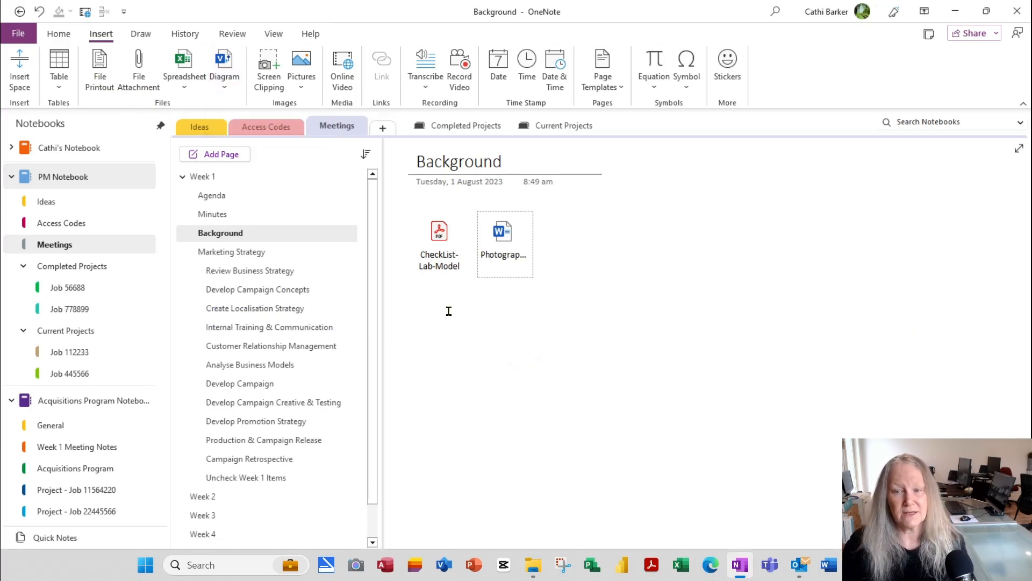
left_click(466, 300)
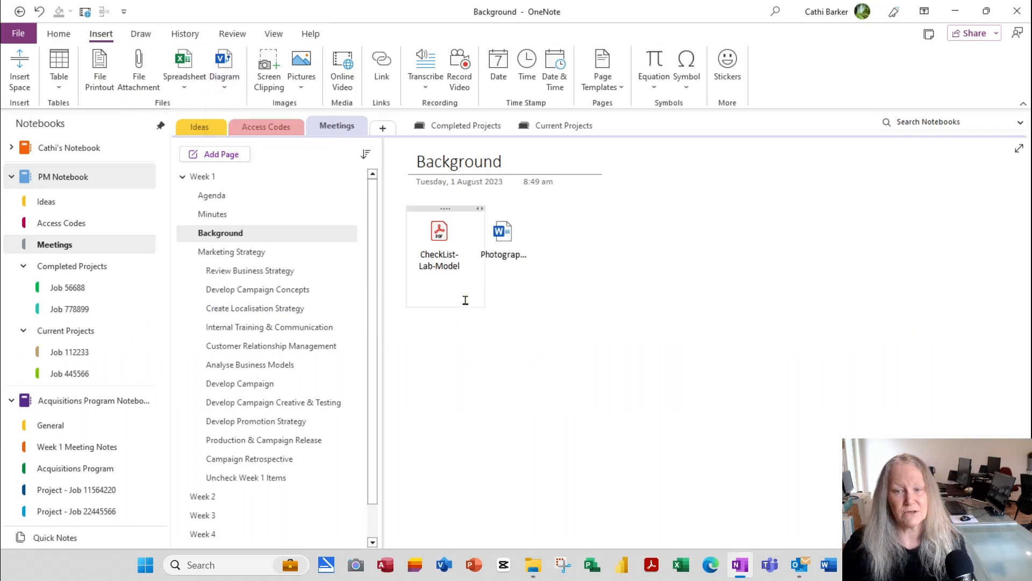
left_click(462, 328)
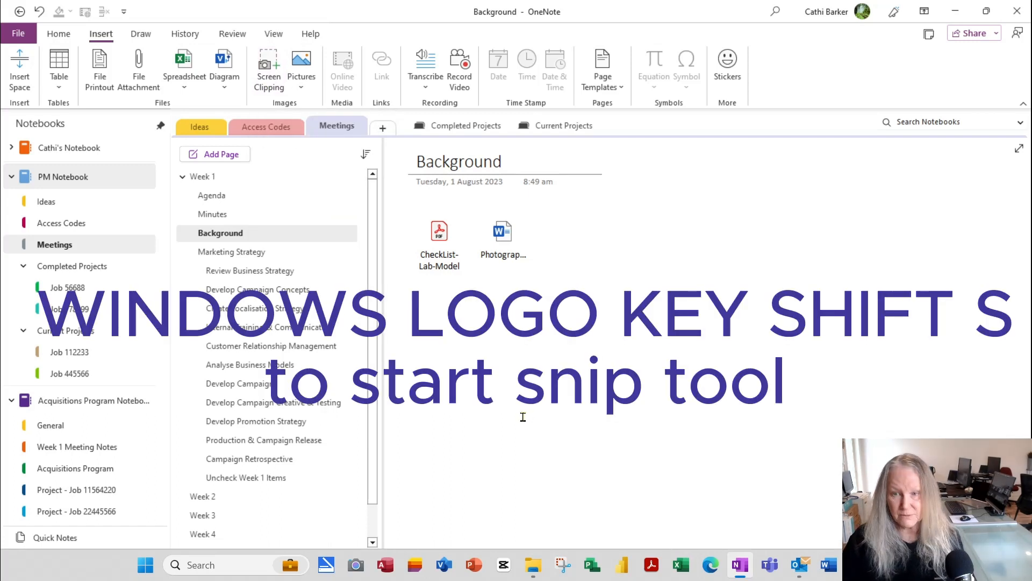
Step: Snip the notebook and page panes with Win+Shift+S and paste the clipping below the attachments
key("super+shift+s")
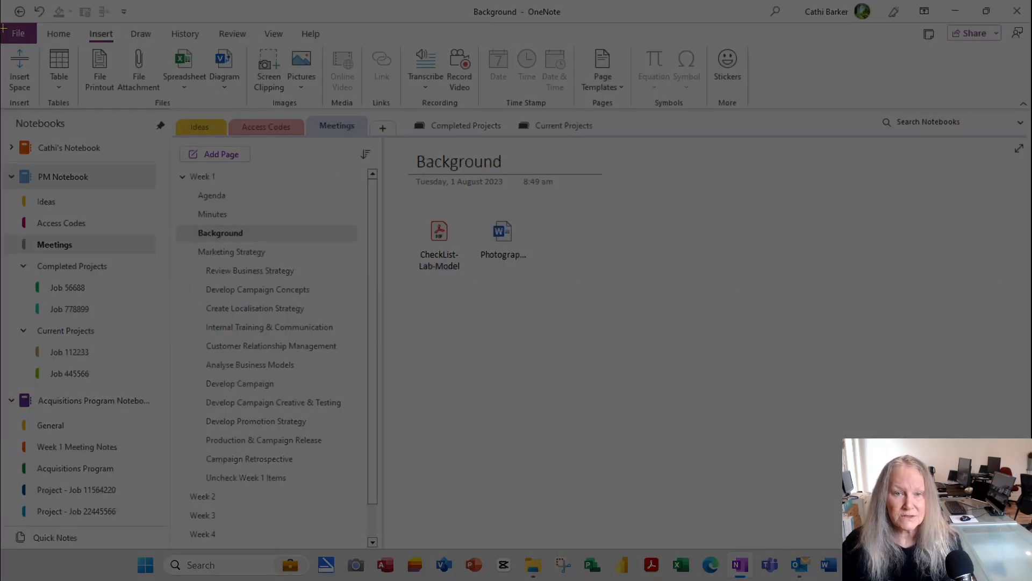
left_click_drag(3, 110, 377, 549)
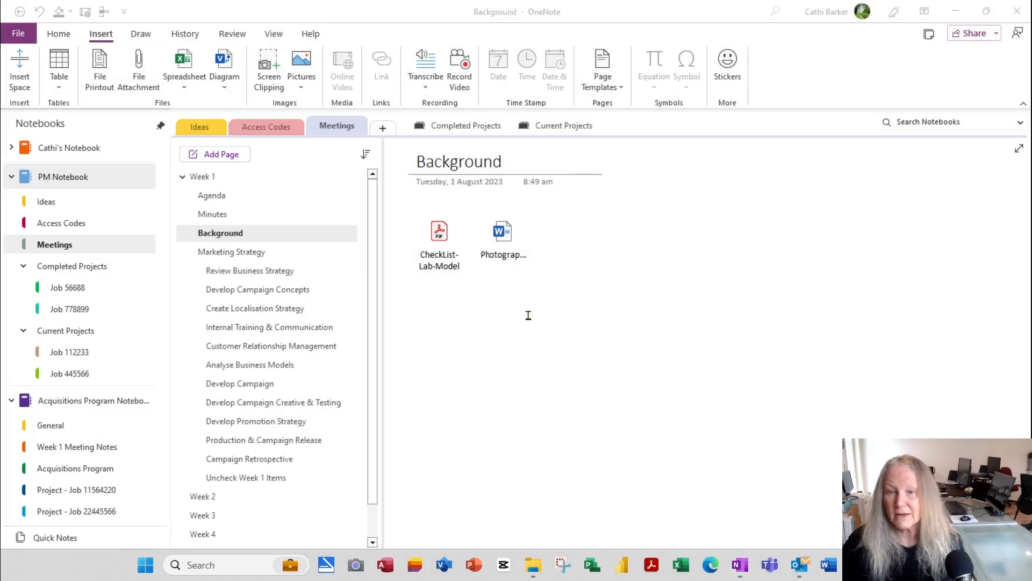
left_click(466, 317)
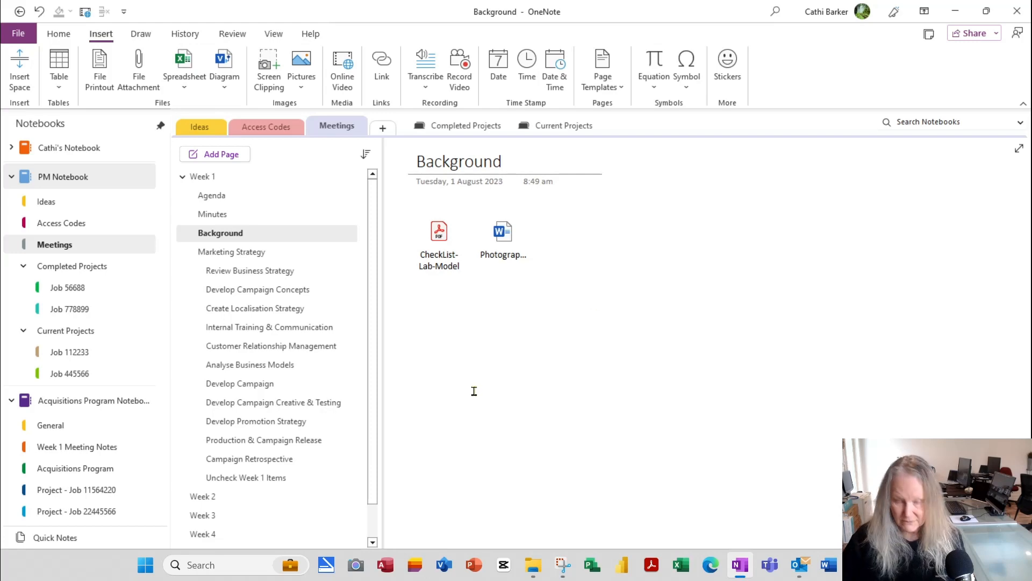
key("ctrl+v")
scroll(641, 357, "up", 5)
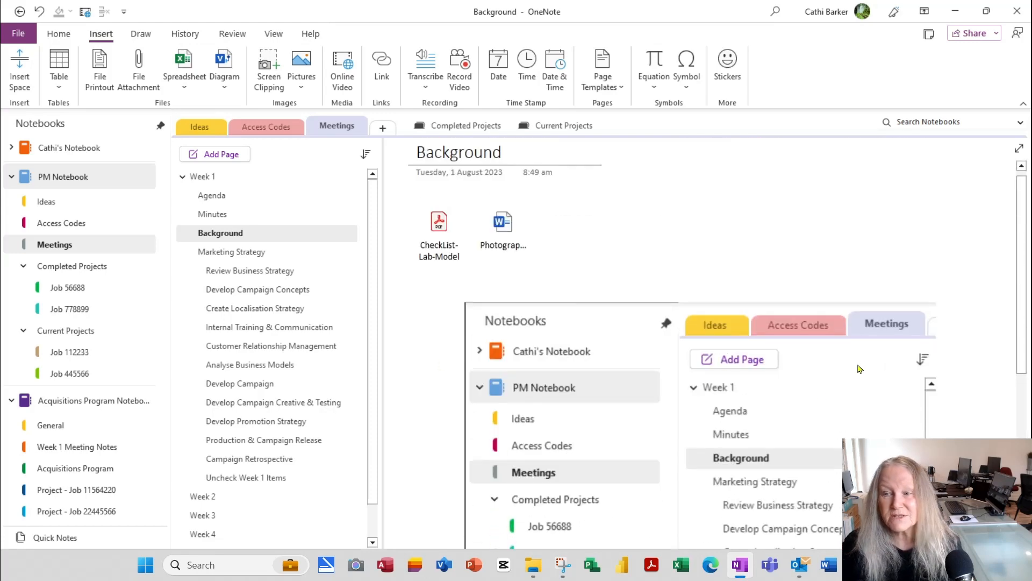
Step: Add a note: 'WINDOWS LOGO KEY AND SHIFT AND S to start the snipping tool' / 'Then drag and then paste'
left_click(607, 226)
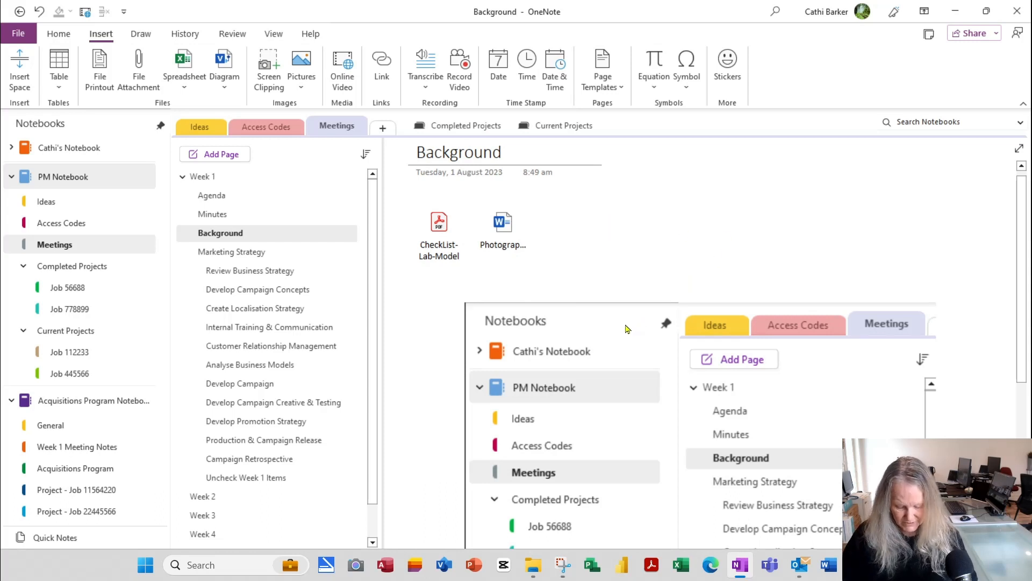
type("WINDOWS ")
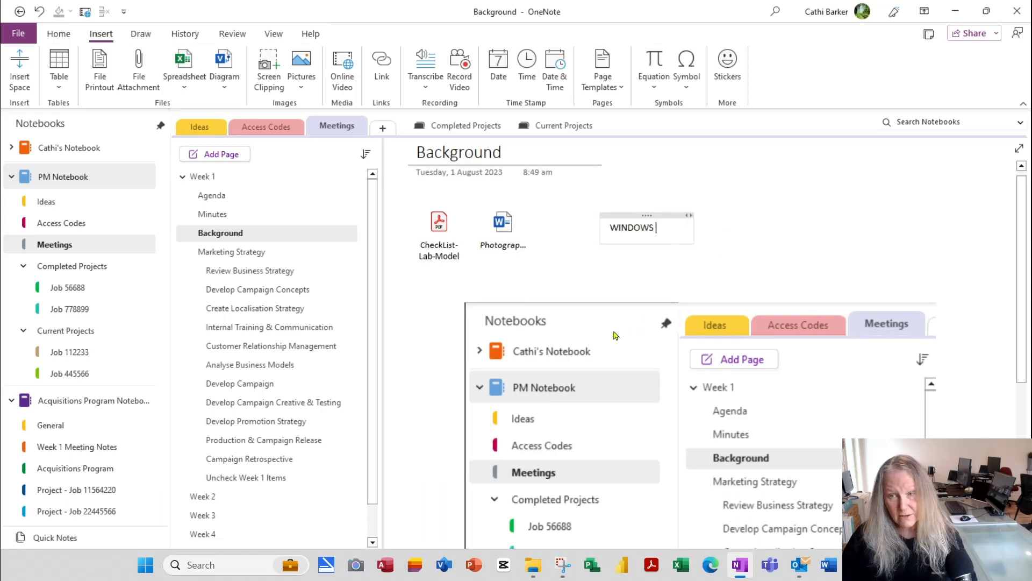
type("LOGO KEY AND SH")
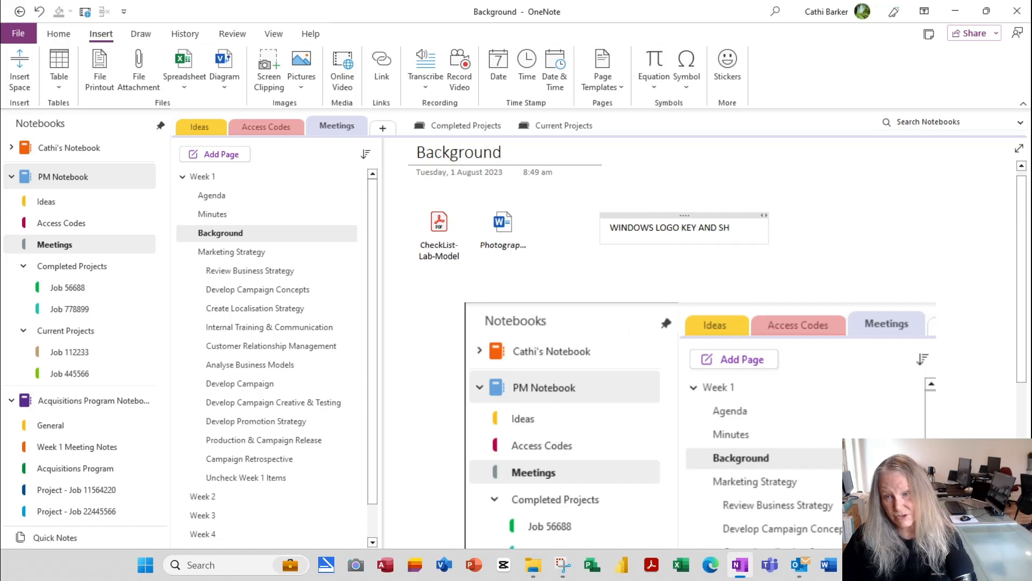
type("IFT AND S")
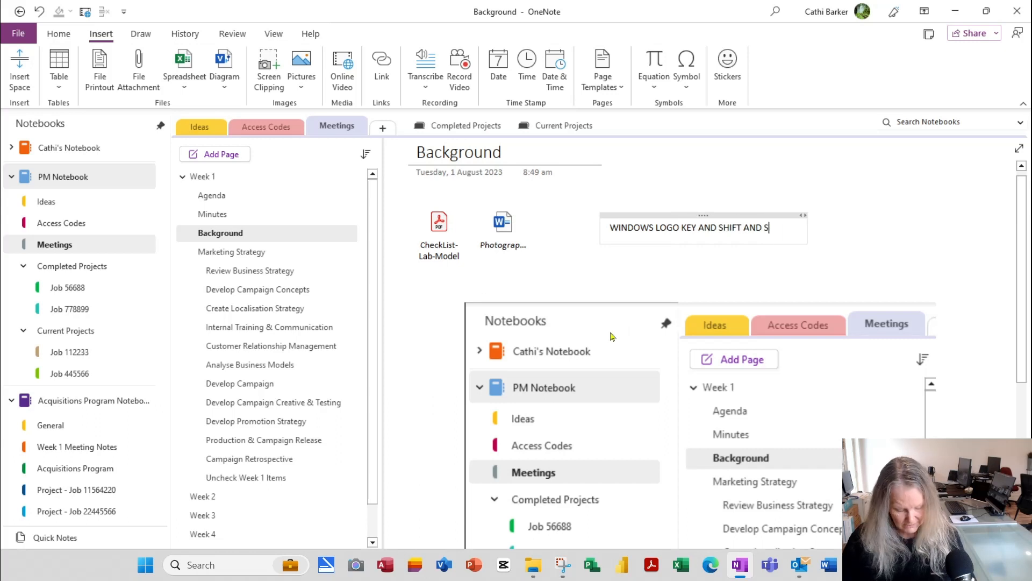
type(" to start th")
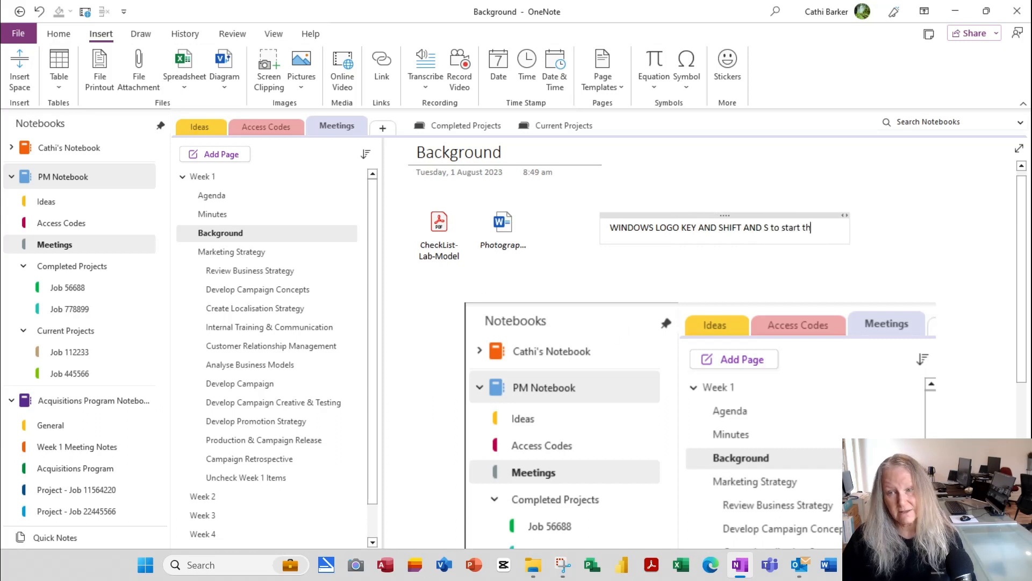
type("e snipping")
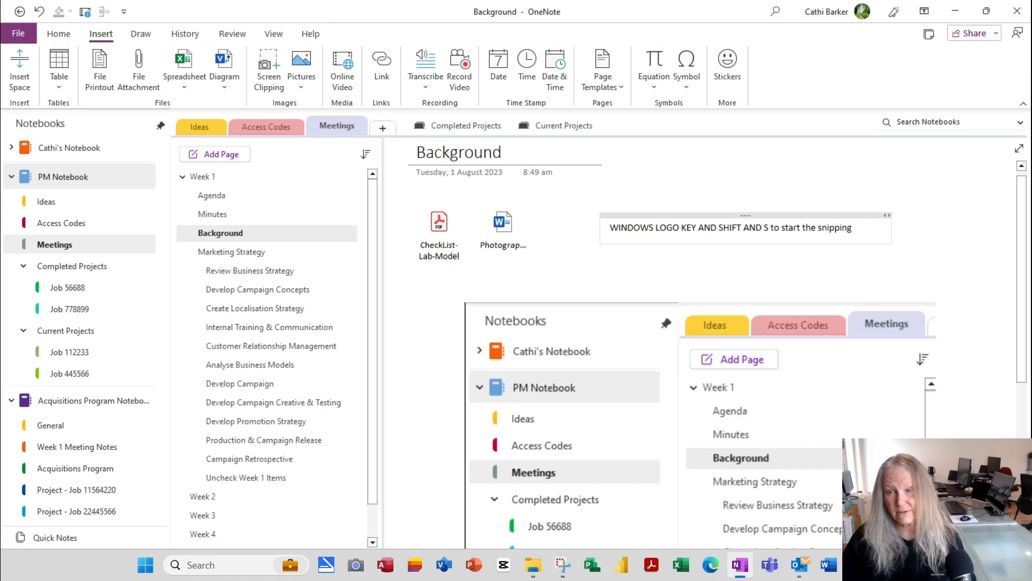
type(" tool")
key("Return")
type("Then d")
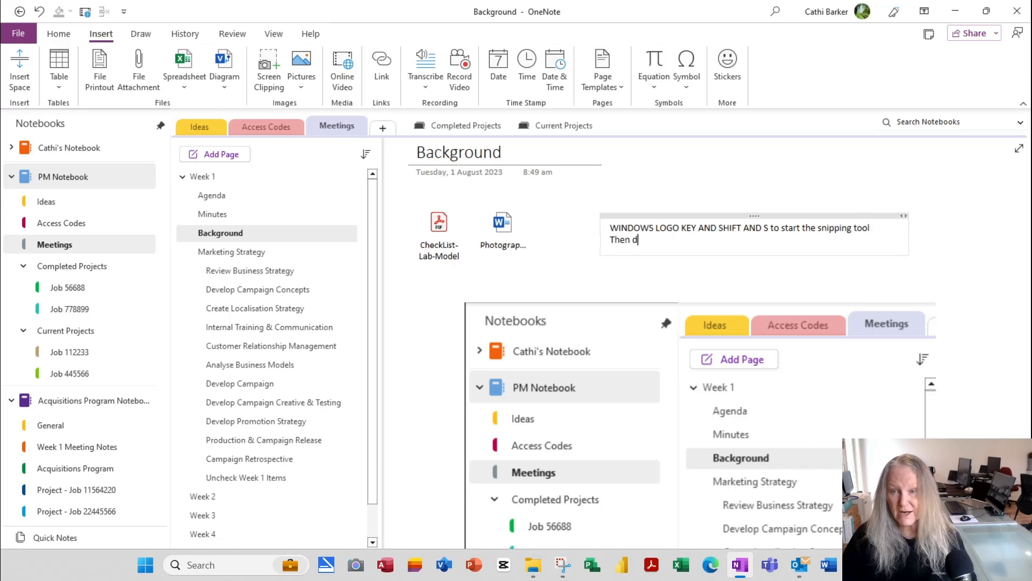
type("rag and then paste")
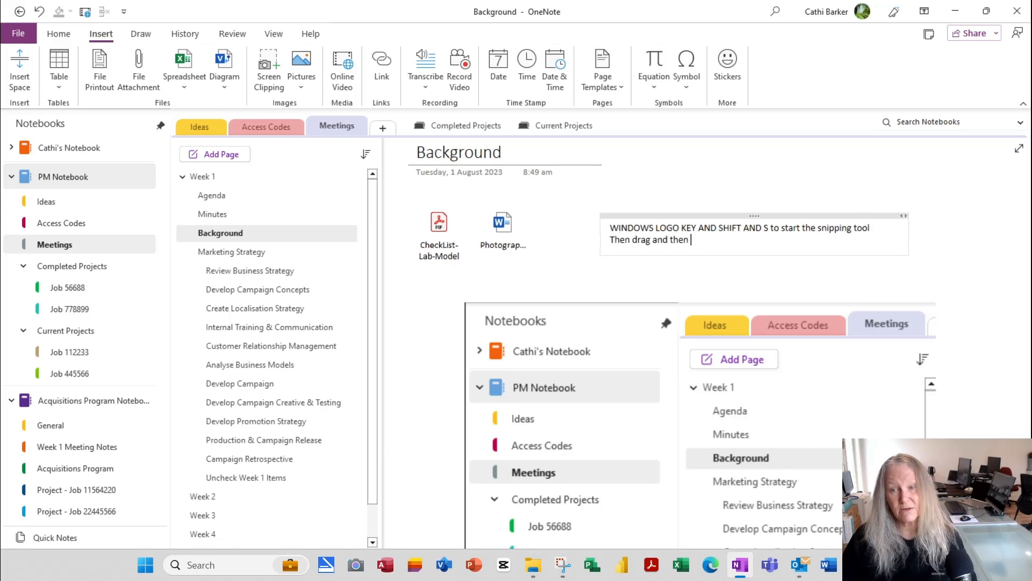
left_click(724, 181)
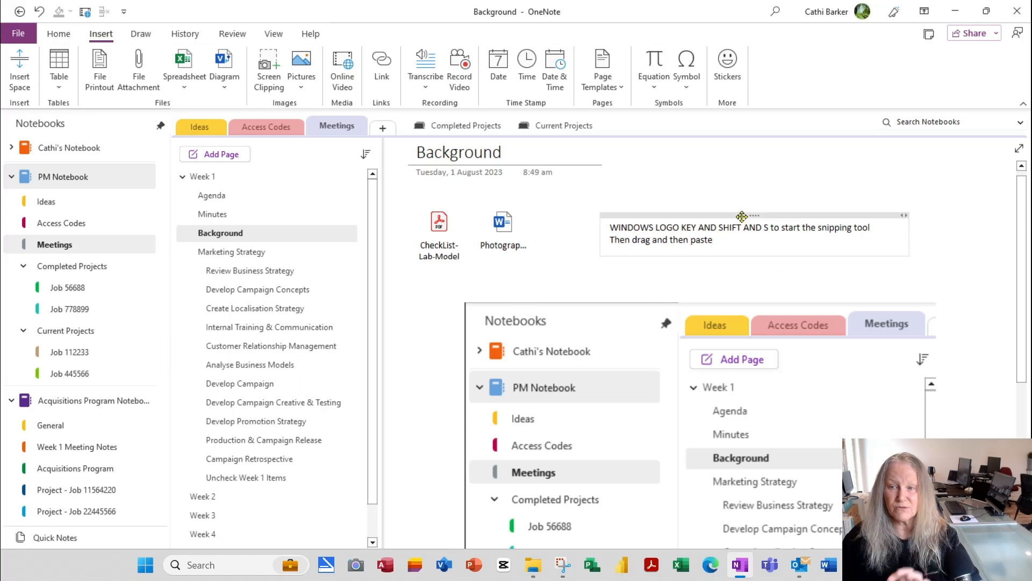
Step: Drag the snipping instructions note up to the page's top right and deselect it
left_click_drag(743, 215, 797, 186)
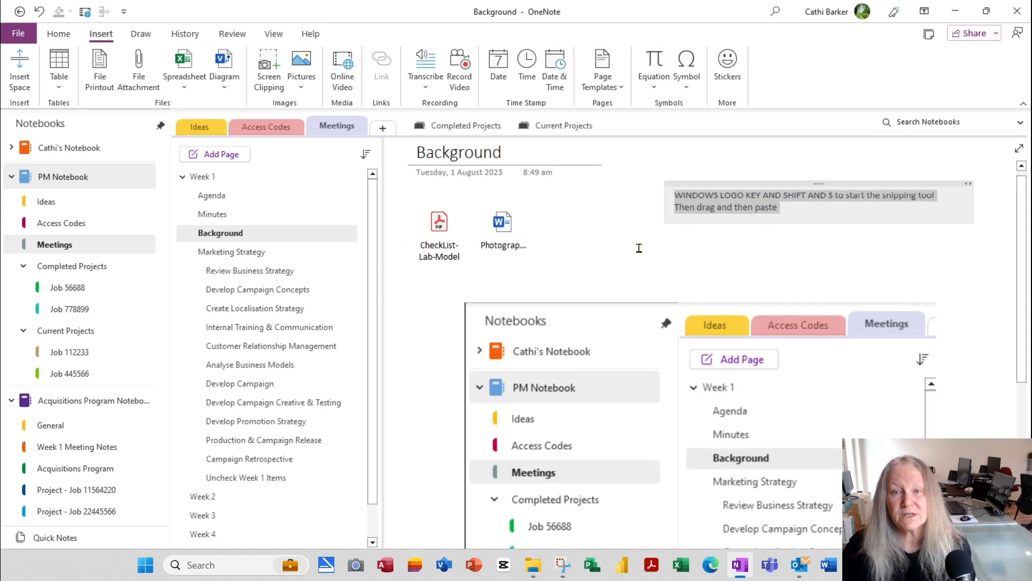
key("Escape")
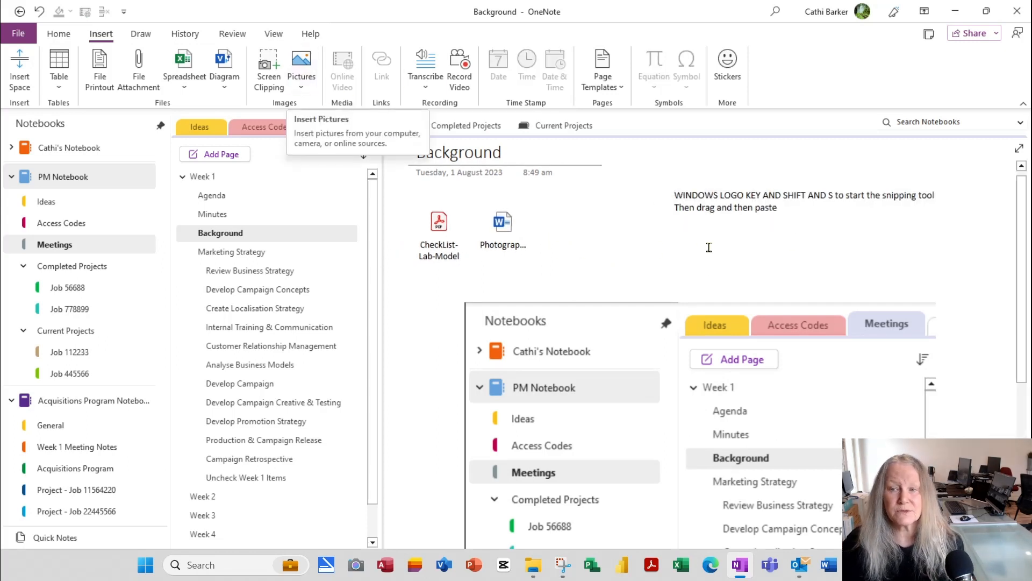
left_click(758, 256)
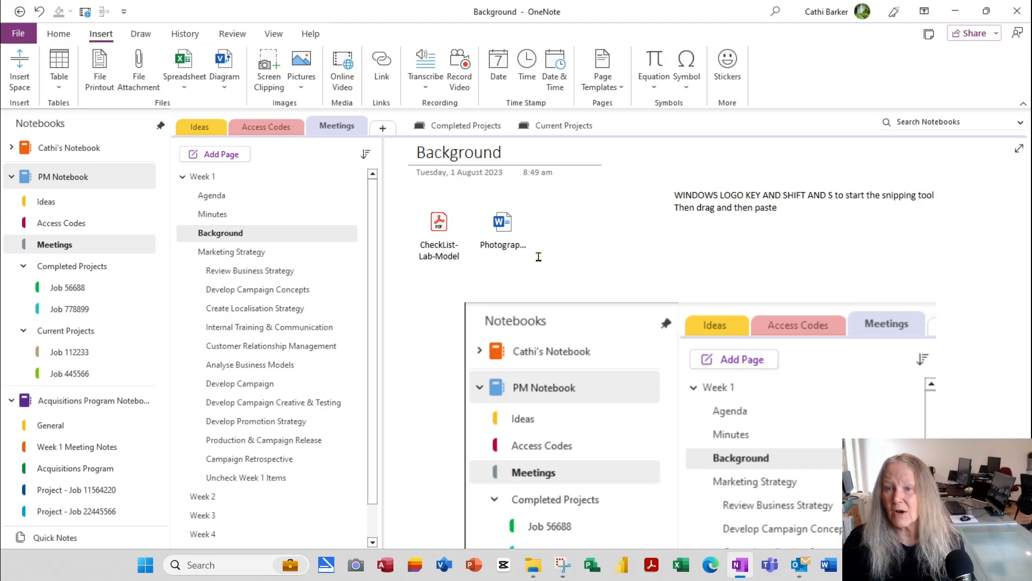
left_click(706, 260)
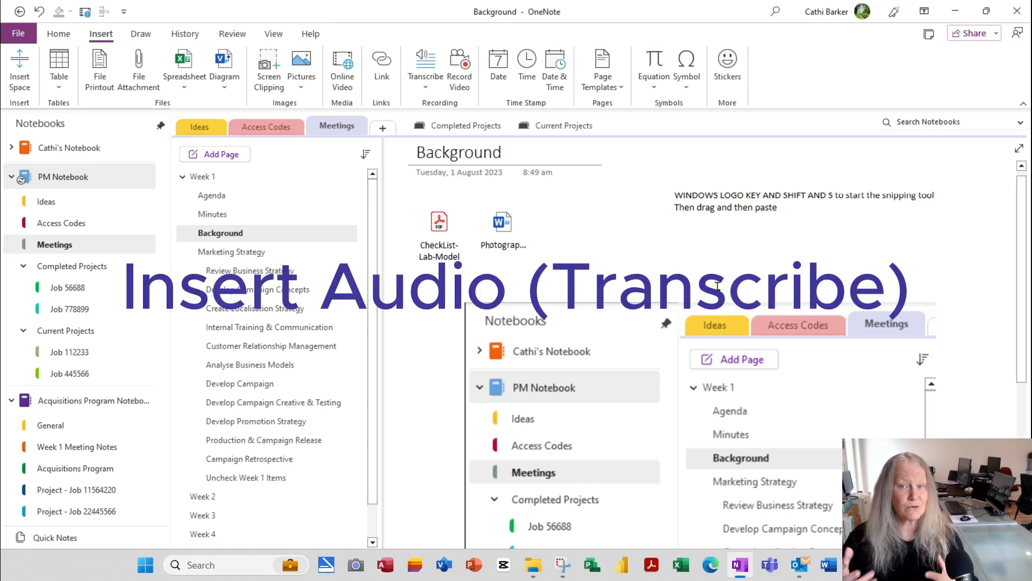
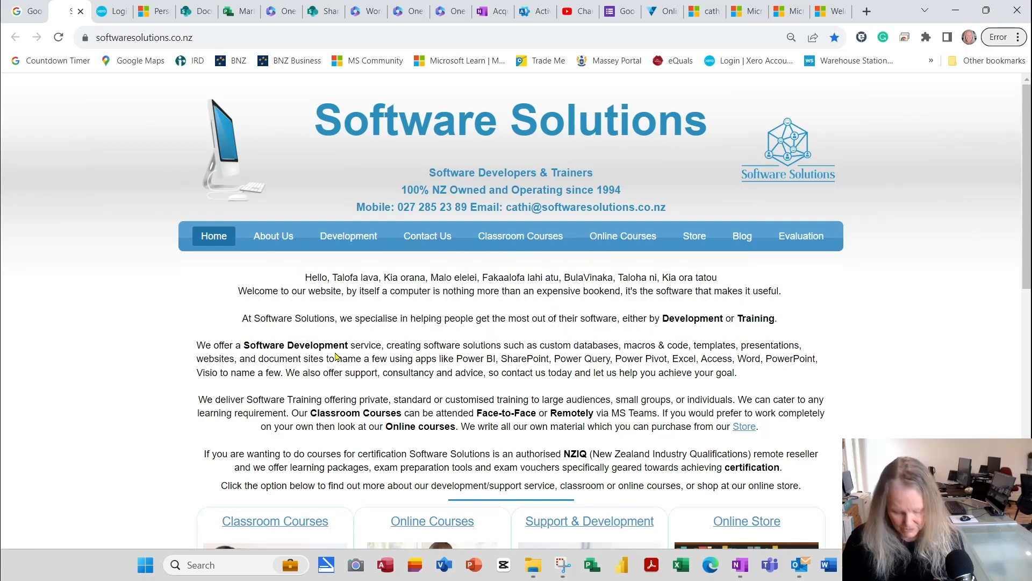
Step: Print the Software Solutions web page from Chrome to the OneNote (Desktop) printer
key("ctrl+p")
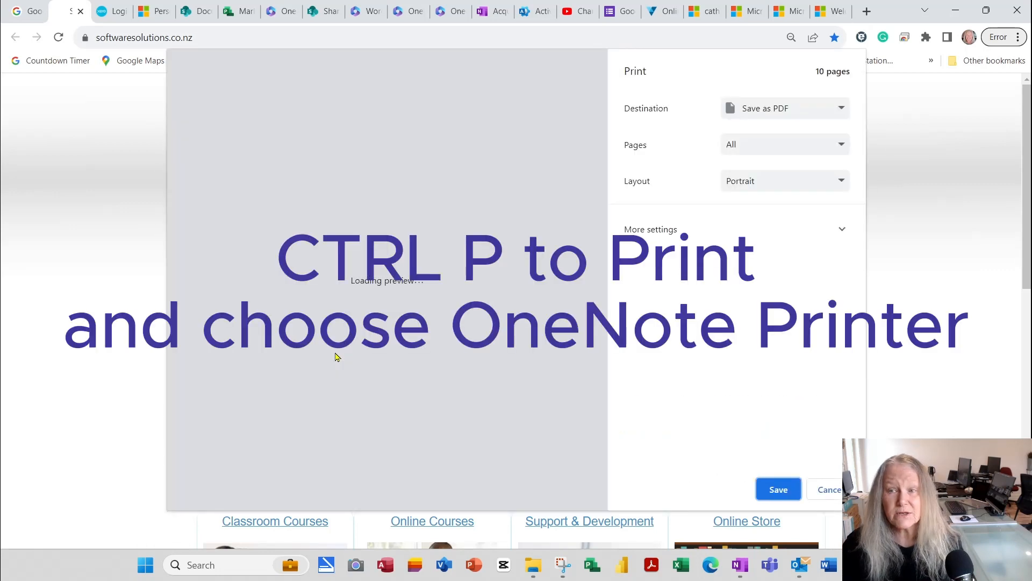
left_click(841, 108)
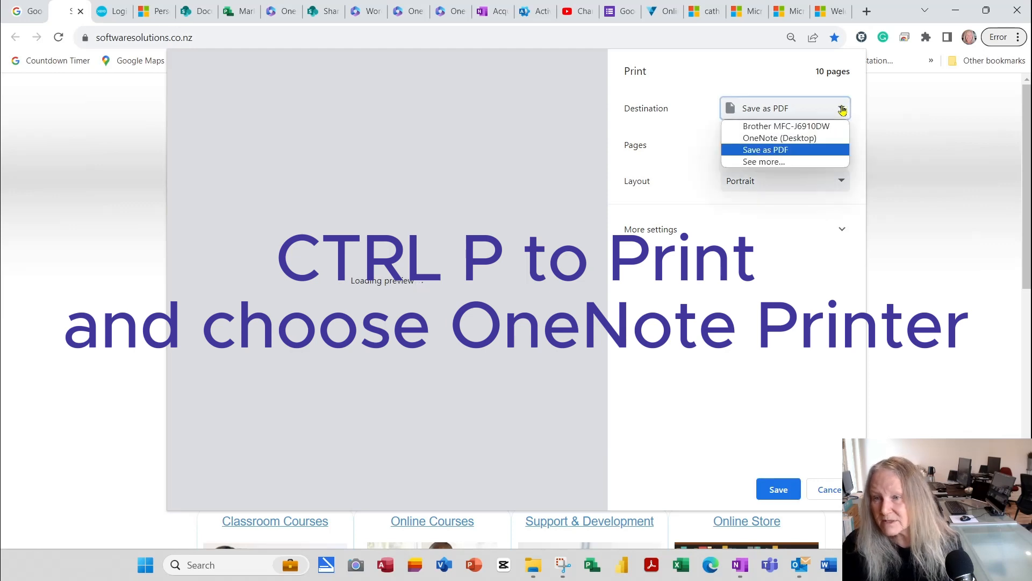
left_click(779, 139)
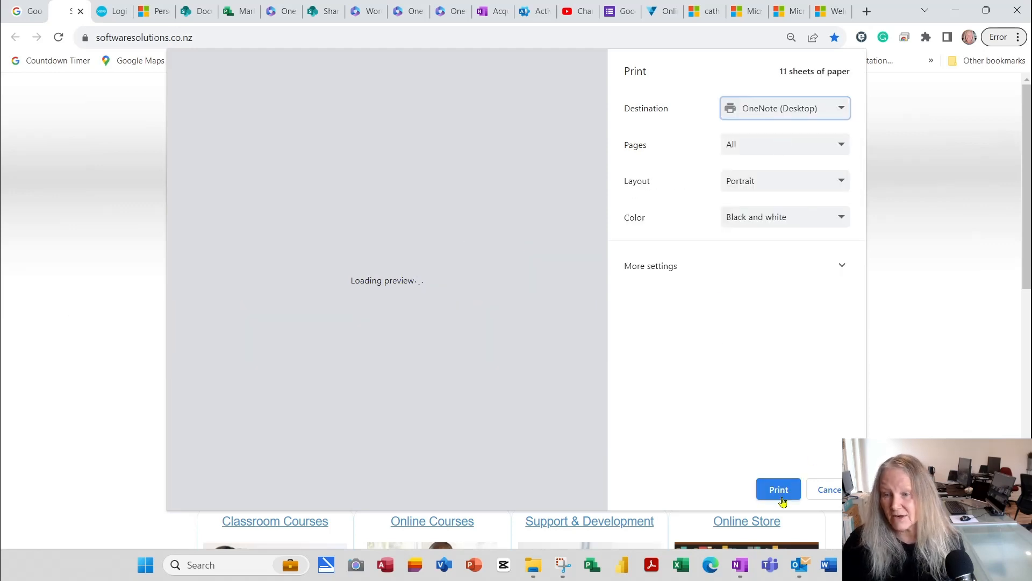
left_click(779, 489)
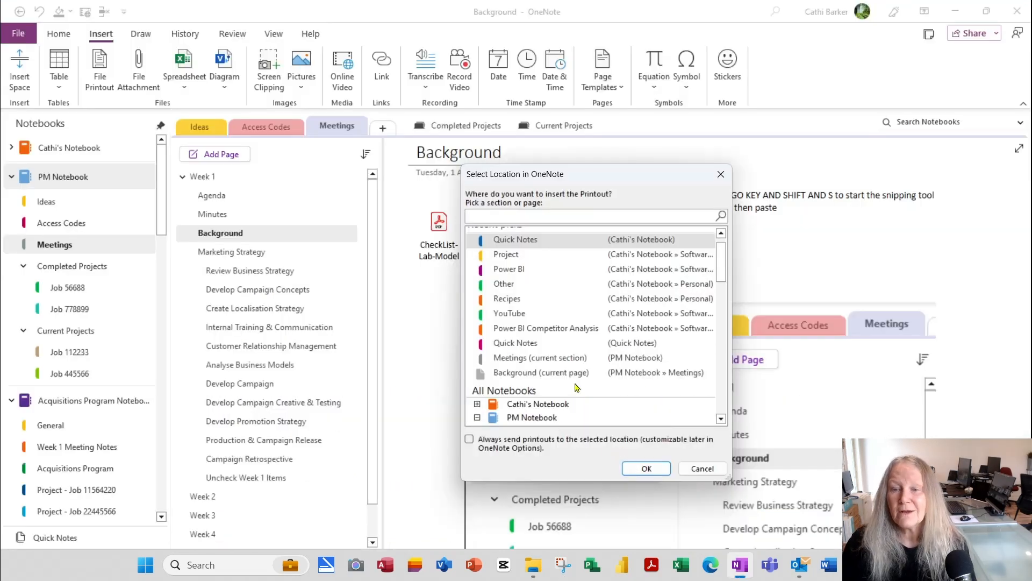
Step: Place the printout on a new page in PM Notebook's Ideas section
scroll(576, 385, "down", 4)
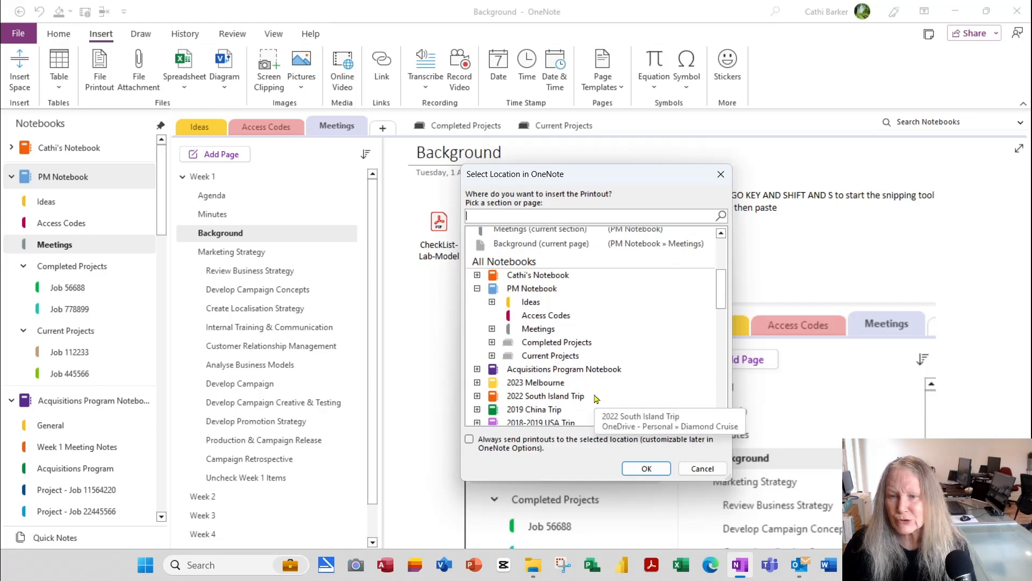
left_click(528, 303)
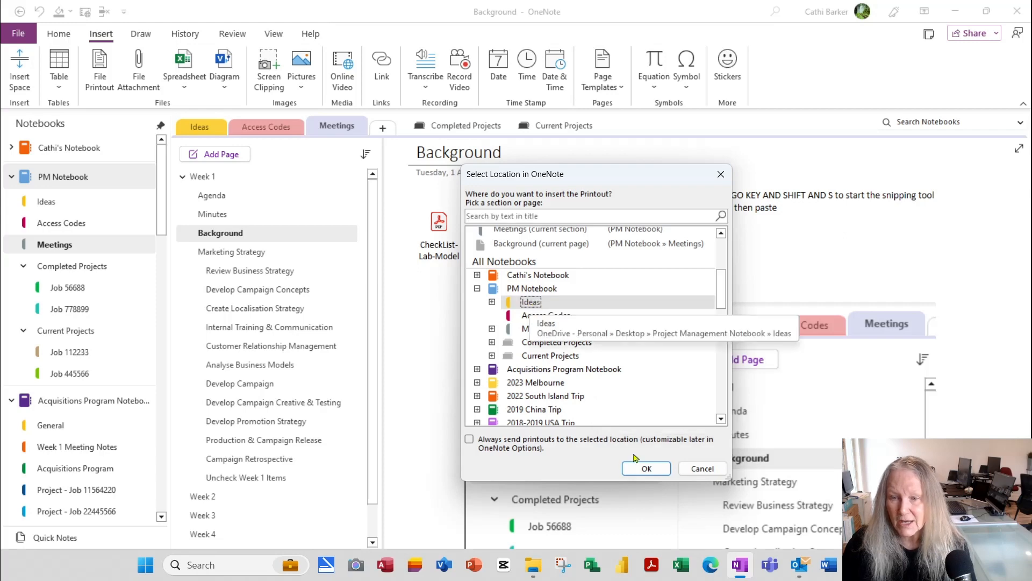
left_click(647, 470)
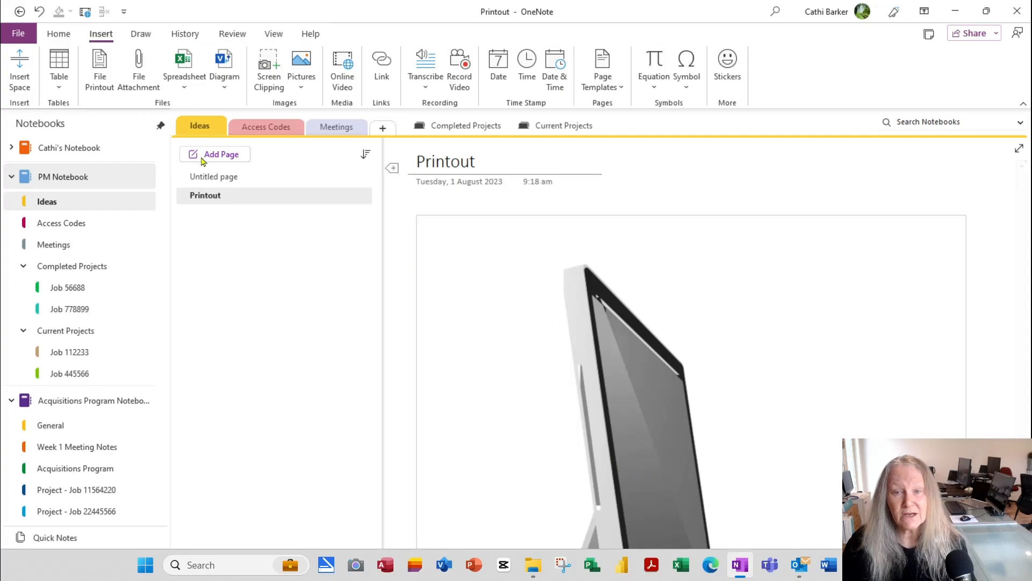
Step: Review the captured web page and retitle the Printout page 'Software Solutions'
scroll(766, 411, "down", 15)
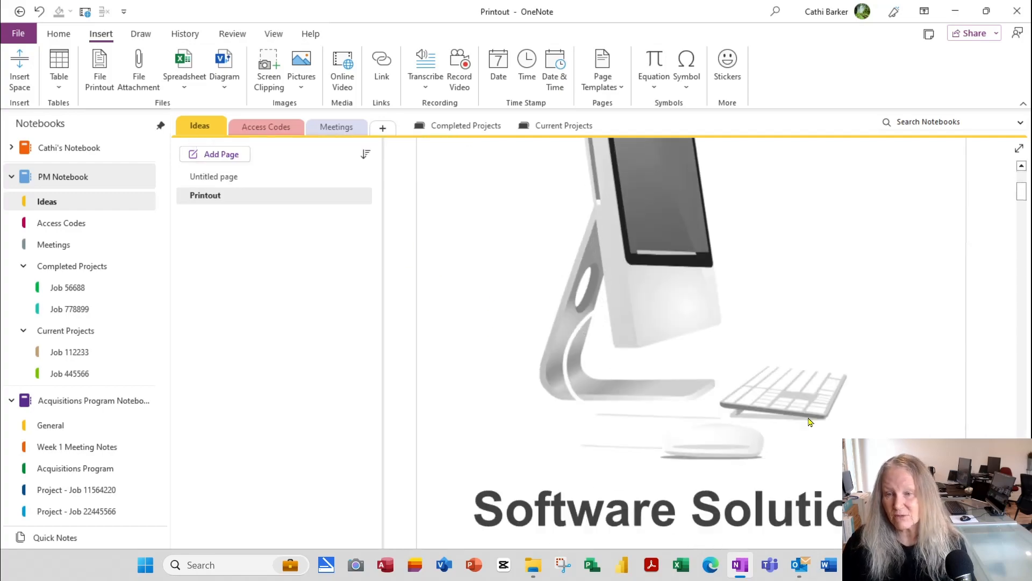
scroll(814, 415, "down", 20)
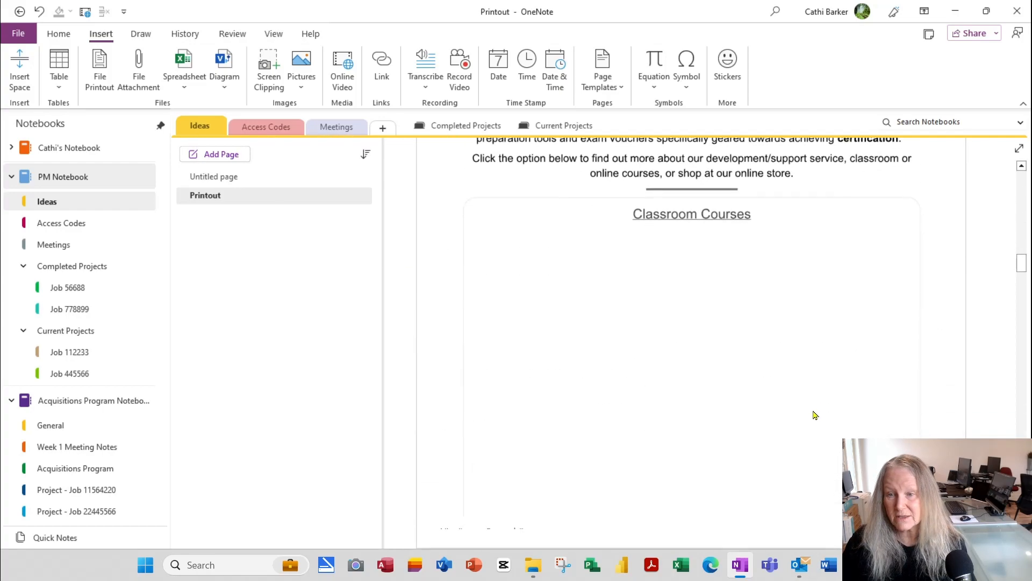
scroll(813, 418, "down", 20)
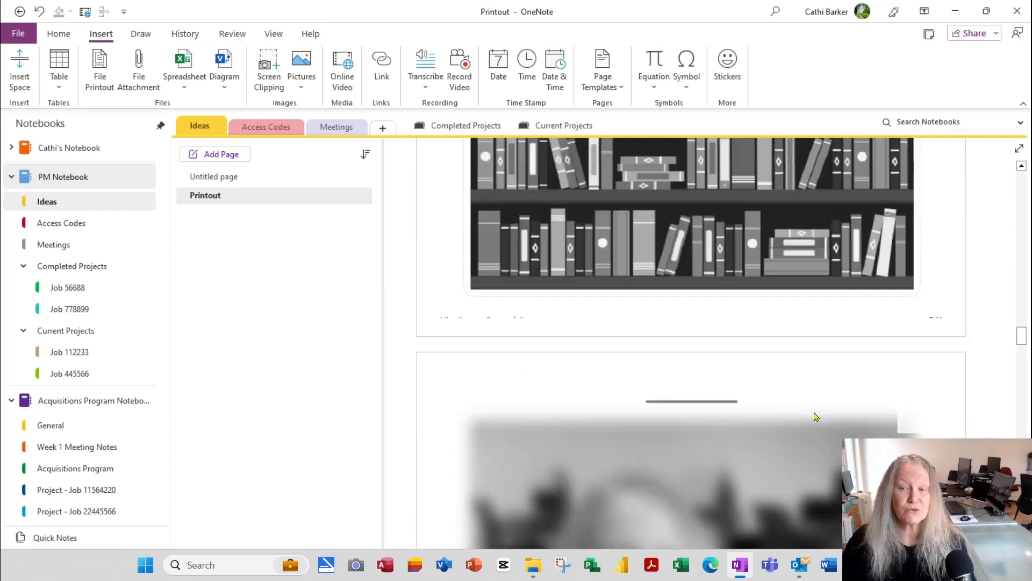
scroll(815, 409, "up", 20)
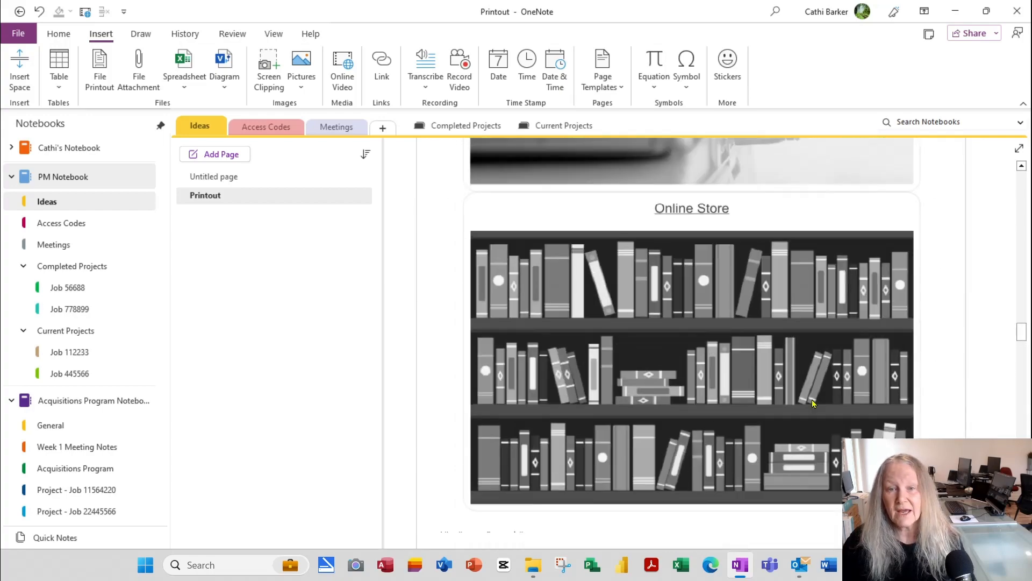
scroll(809, 394, "up", 20)
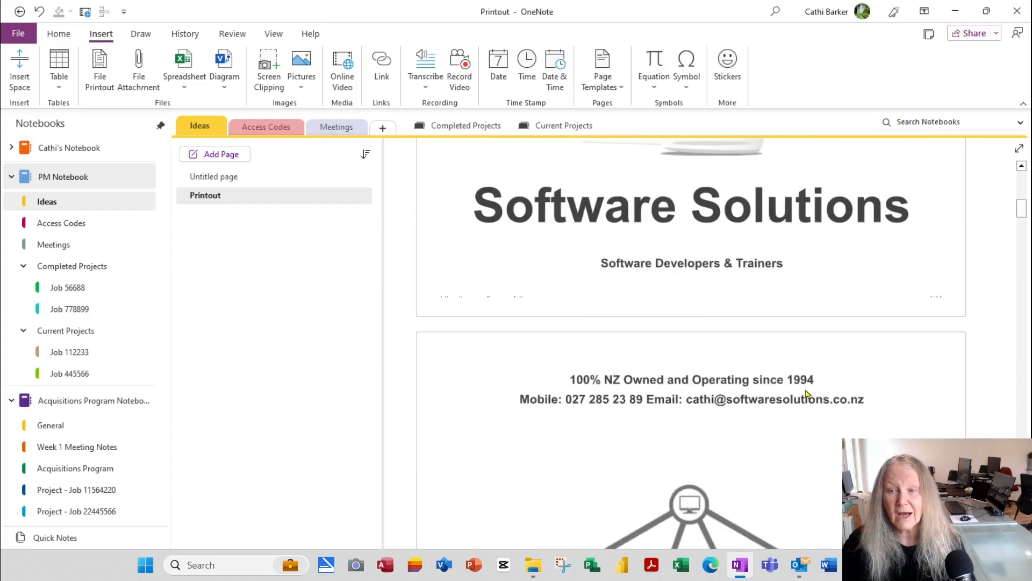
left_click(492, 158)
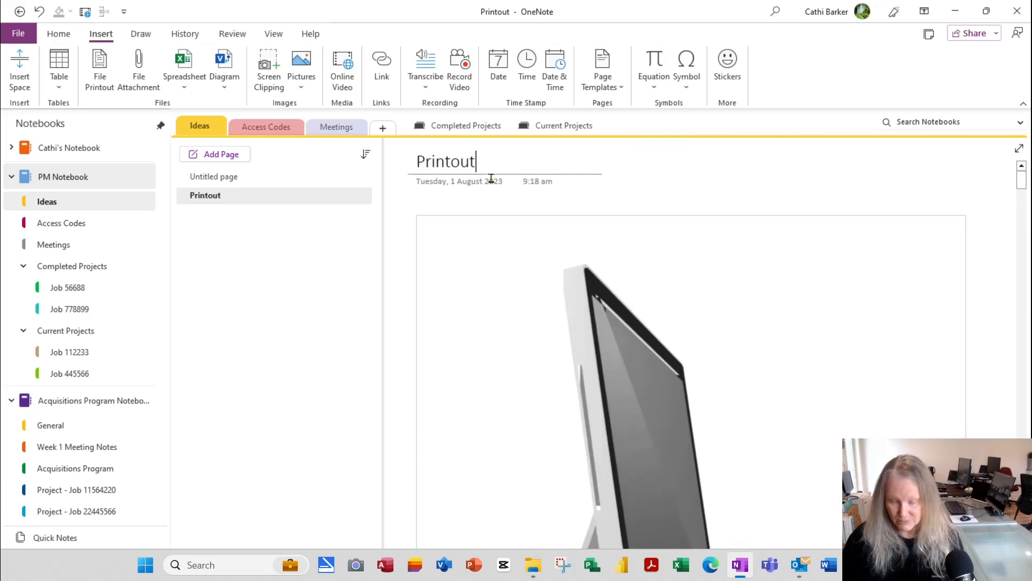
key("ctrl+a")
type("Software")
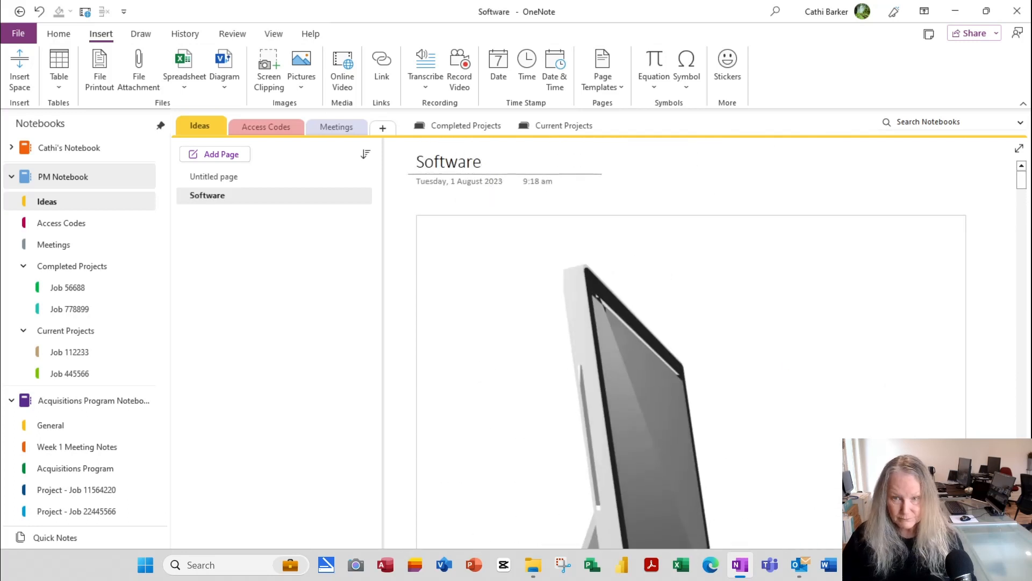
type(" Solutions")
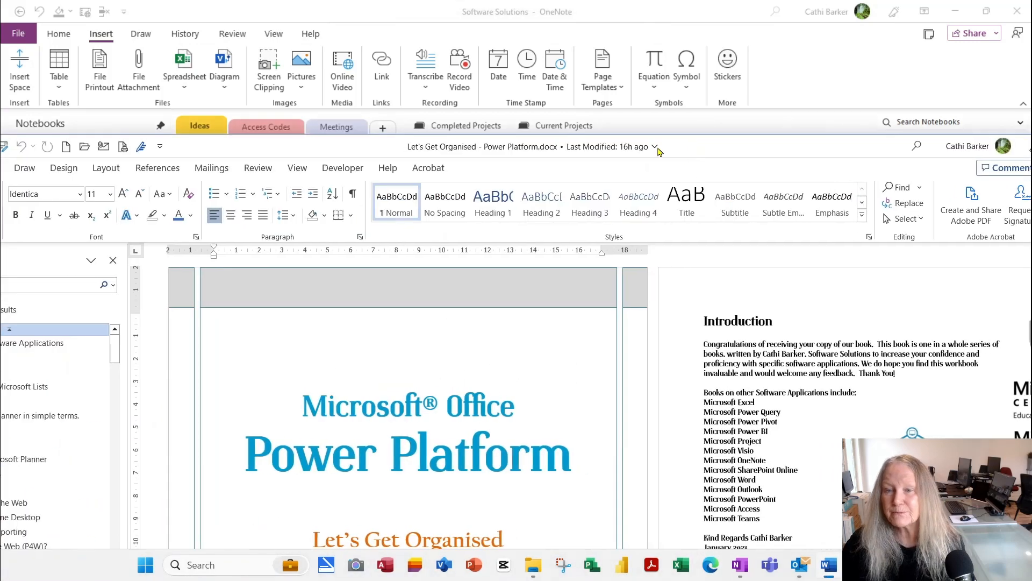
Step: Maximise Word, confirm OneNote (Desktop) is listed as a printer, then bring up the Power Hour email
double_click(670, 144)
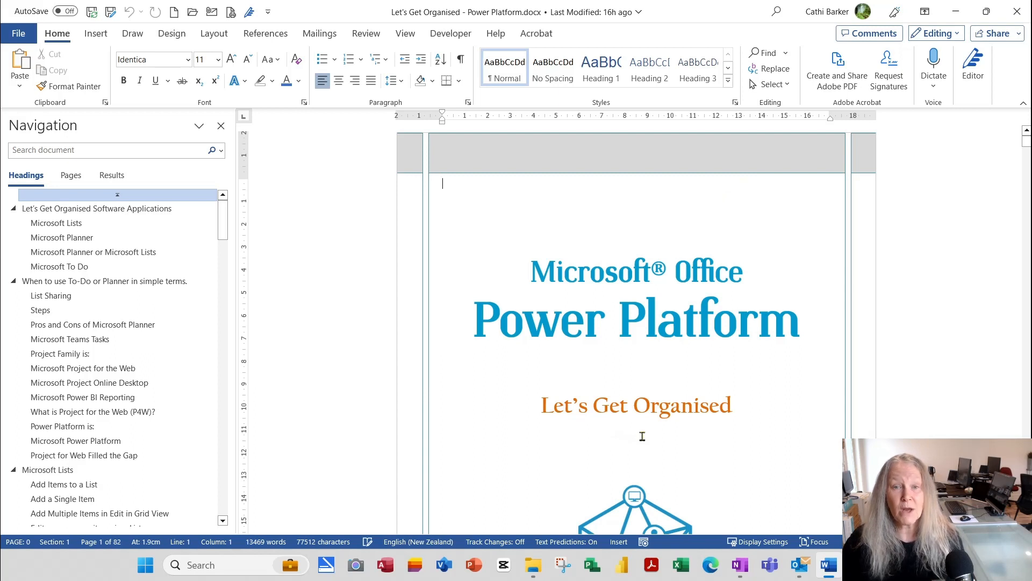
scroll(642, 436, "down", 5)
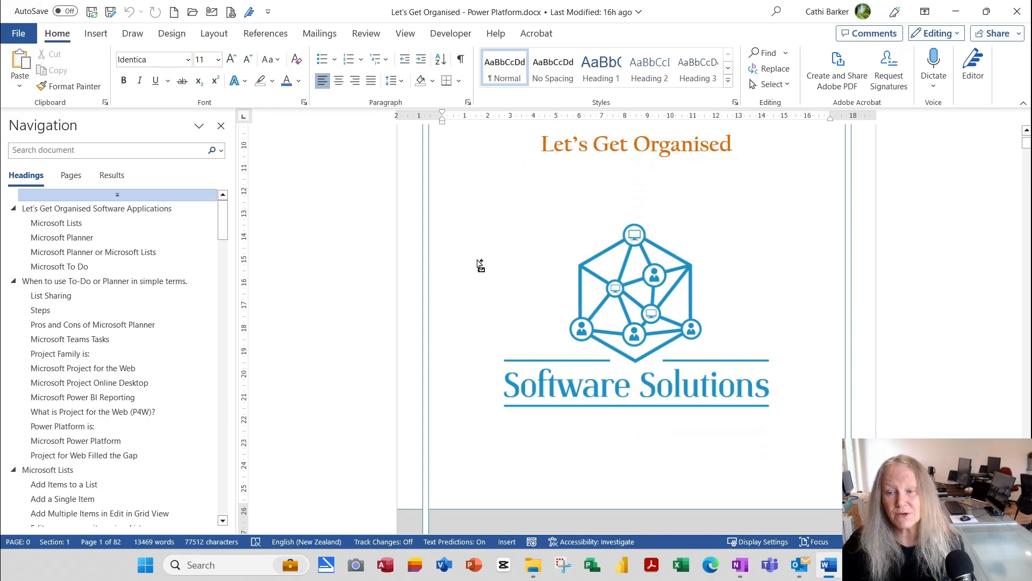
key("ctrl+p")
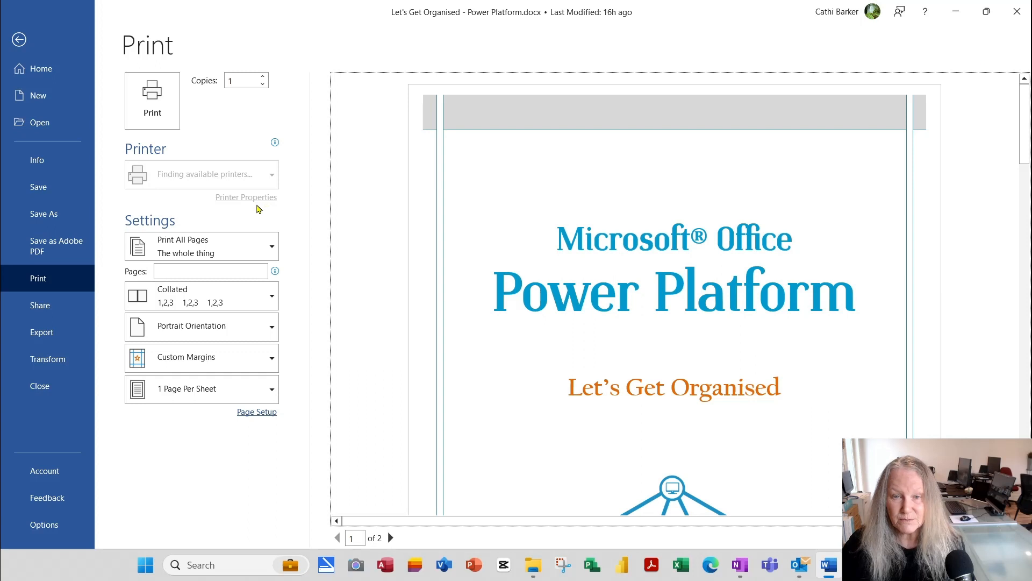
left_click(273, 175)
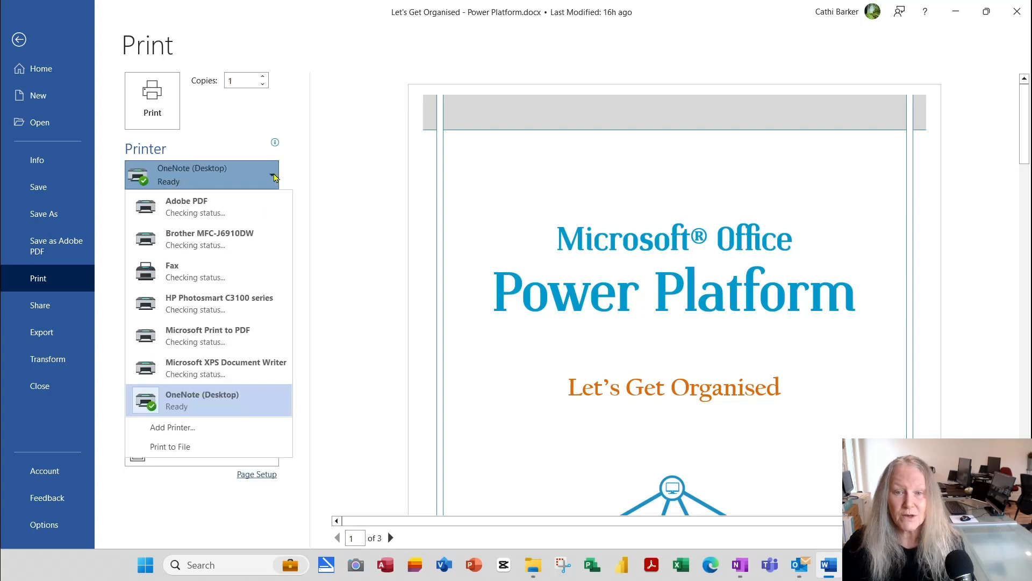
mouse_move(211, 397)
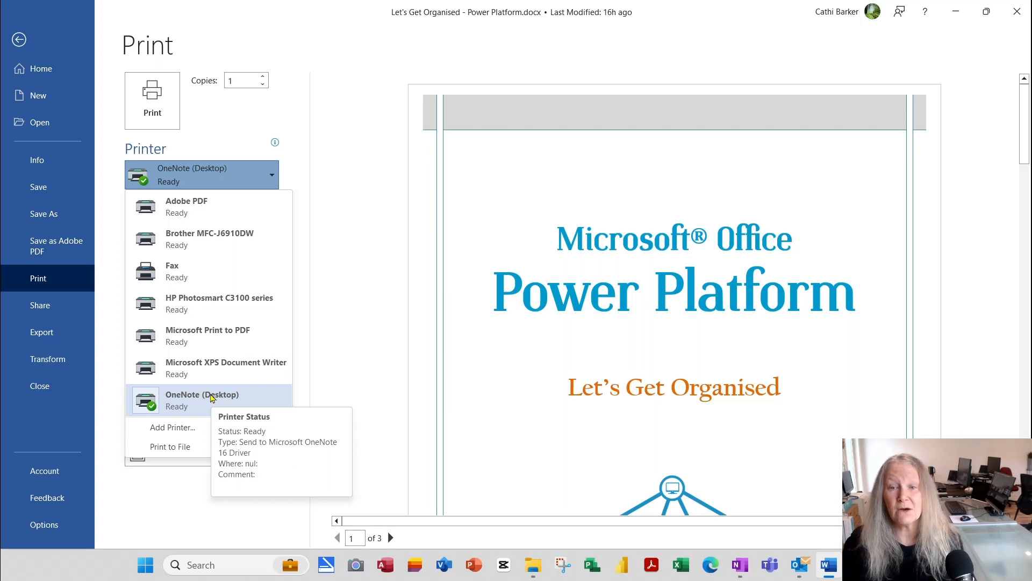
left_click(18, 40)
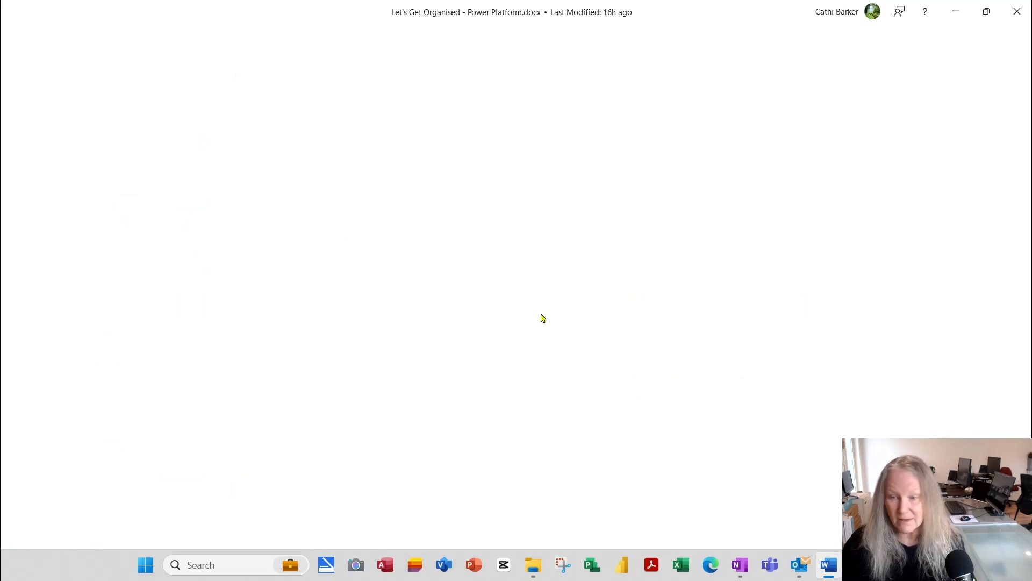
scroll(543, 318, "up", 3)
left_click(799, 565)
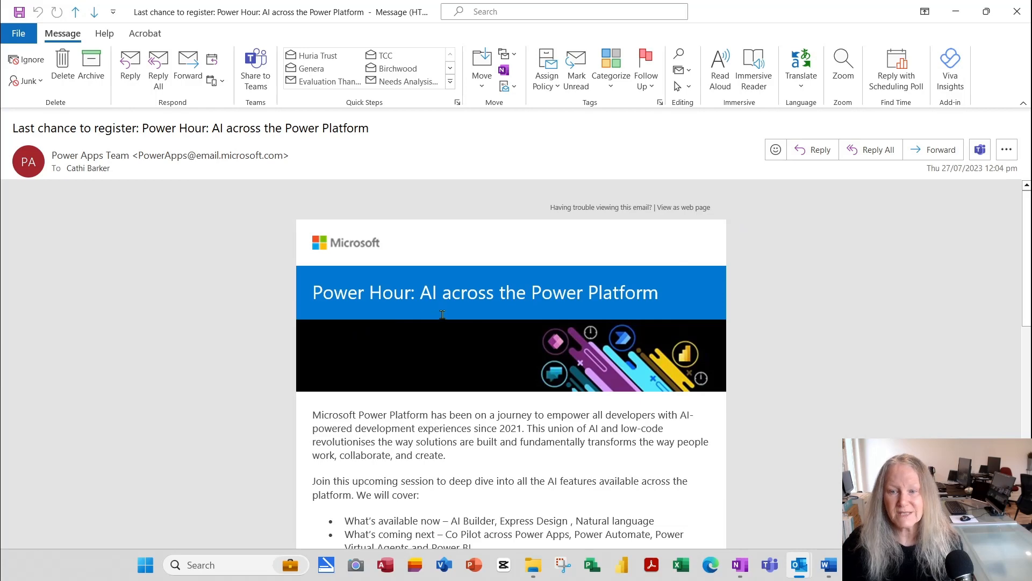
Step: Print the Power Hour registration email to OneNote (Desktop) in Memo Style
scroll(442, 314, "down", 3)
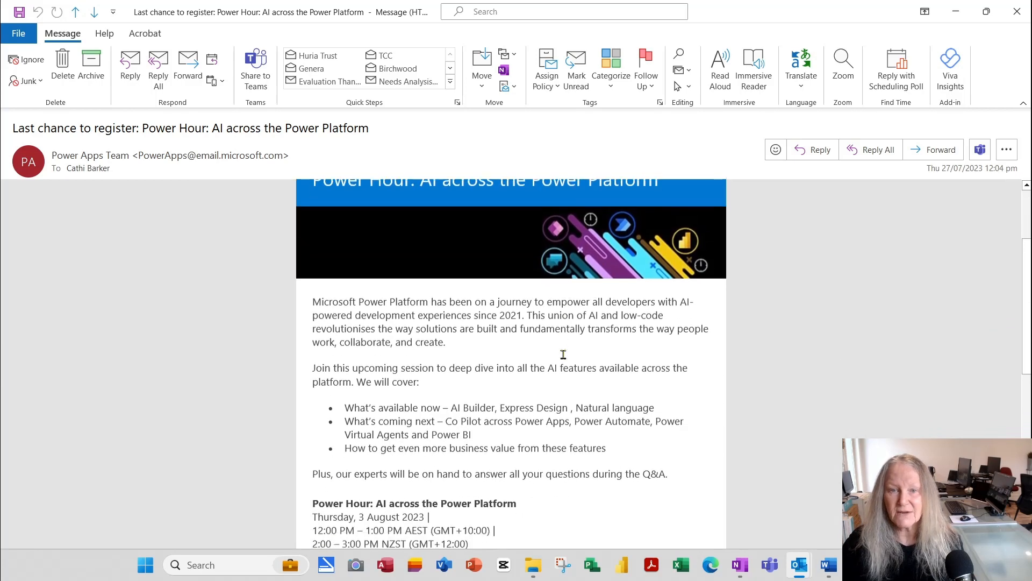
scroll(564, 354, "up", 5)
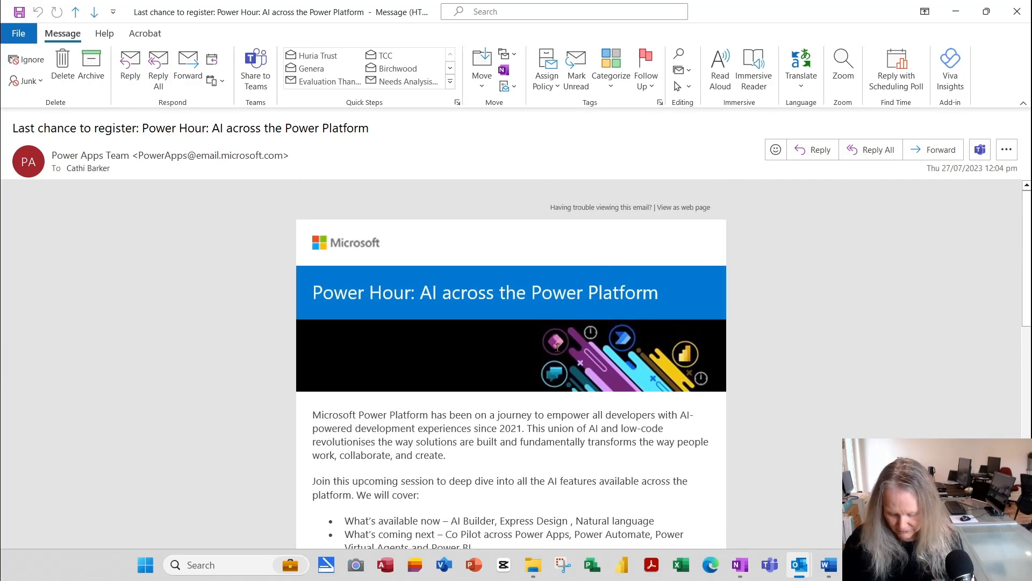
key("ctrl+p")
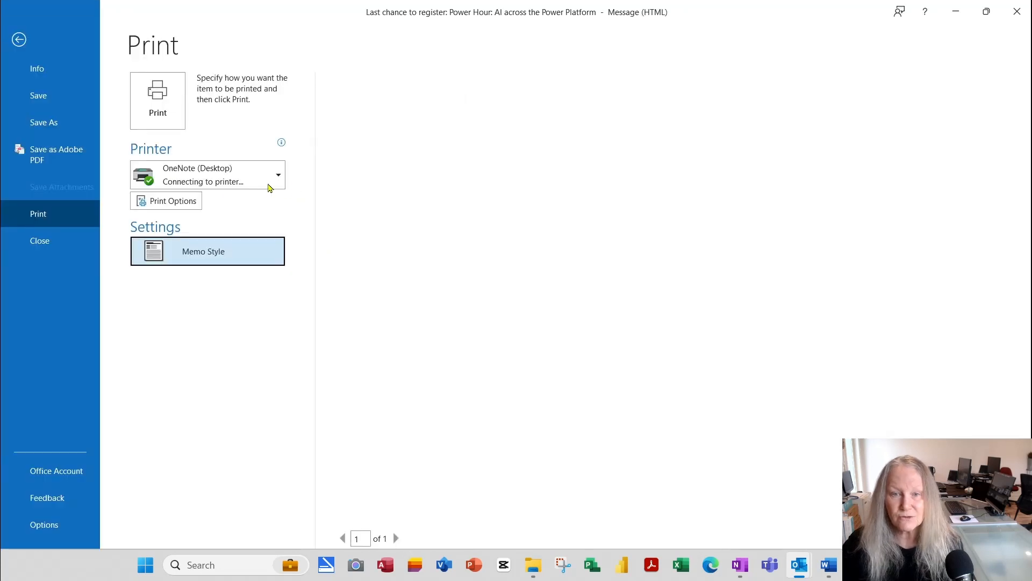
left_click(166, 108)
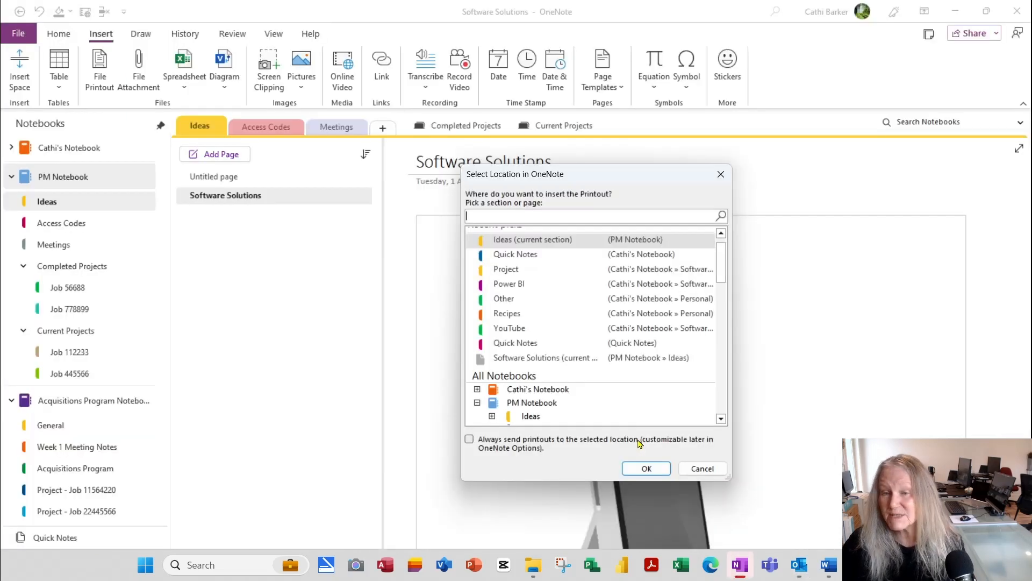
Step: File the email printout as a new page in PM Notebook's Ideas section
scroll(604, 347, "down", 1)
scroll(603, 348, "down", 1)
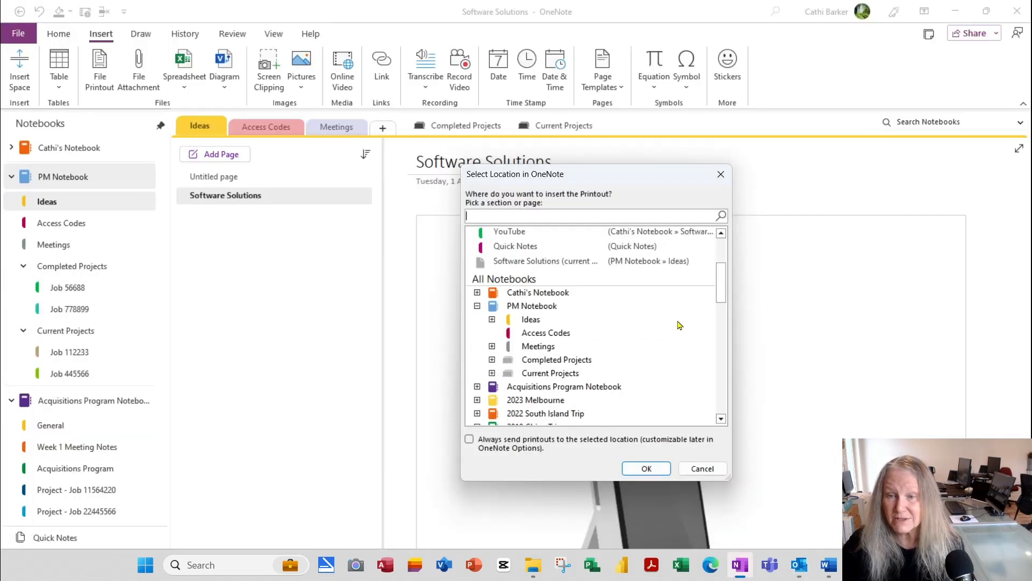
left_click(531, 321)
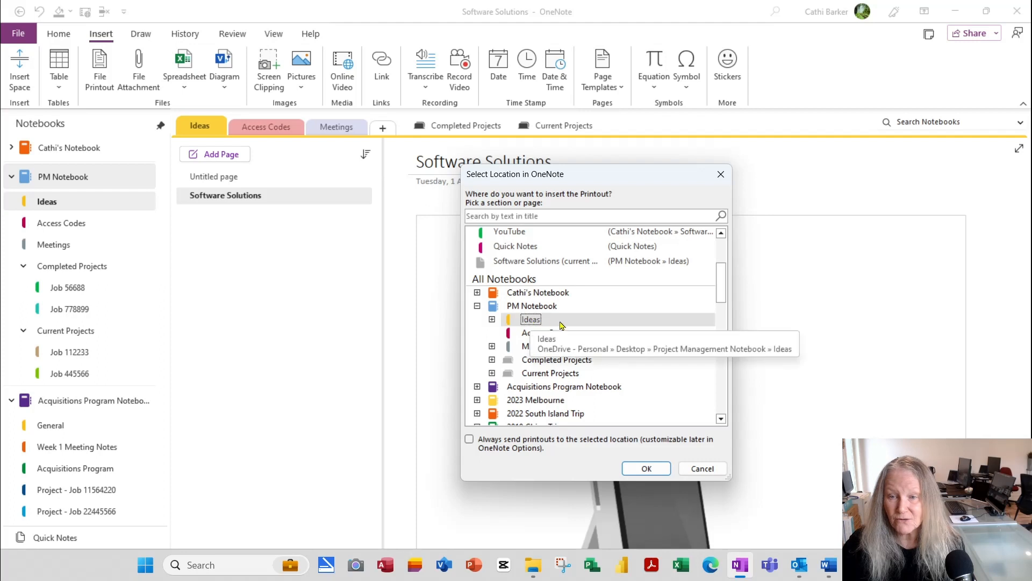
left_click(647, 469)
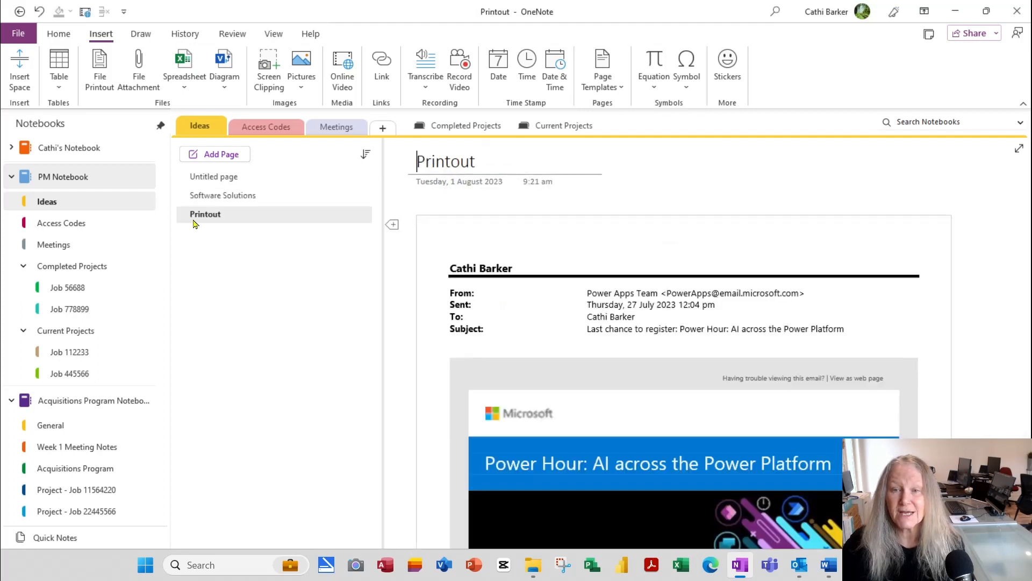
Step: Retitle the Printout page to 'Power Apps'
triple_click(559, 161)
type("Power")
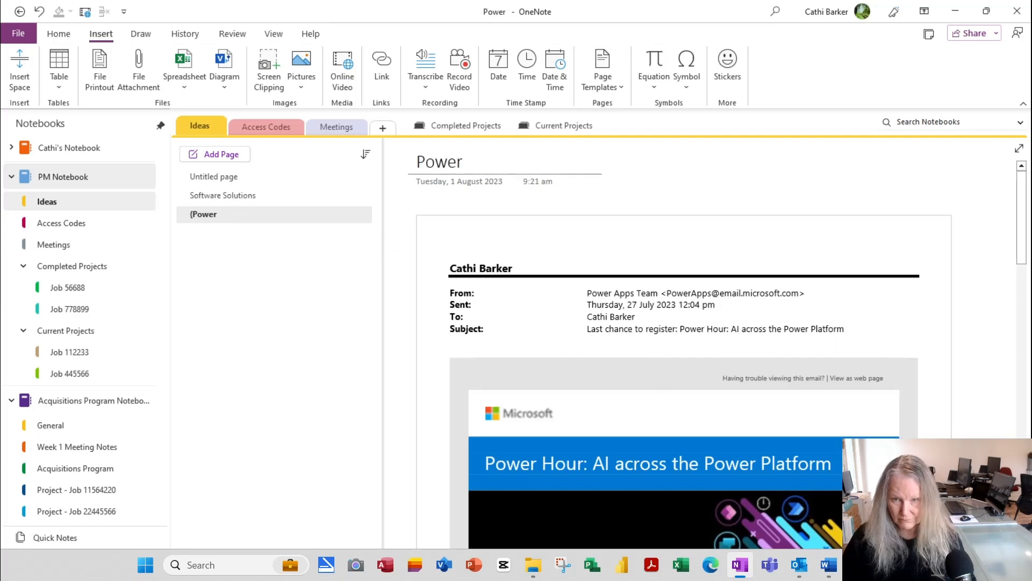
type(" Apps")
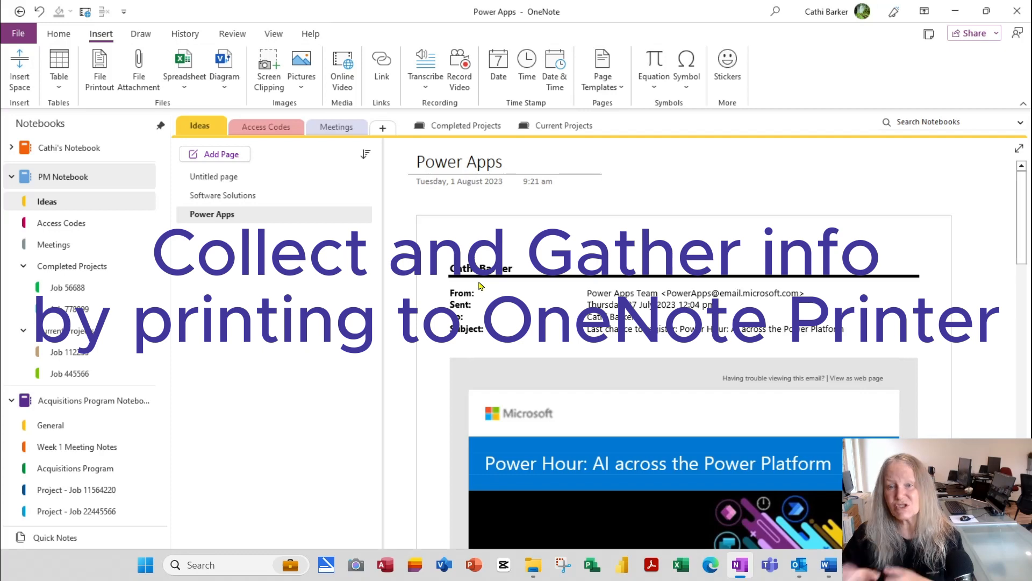
scroll(712, 413, "down", 3)
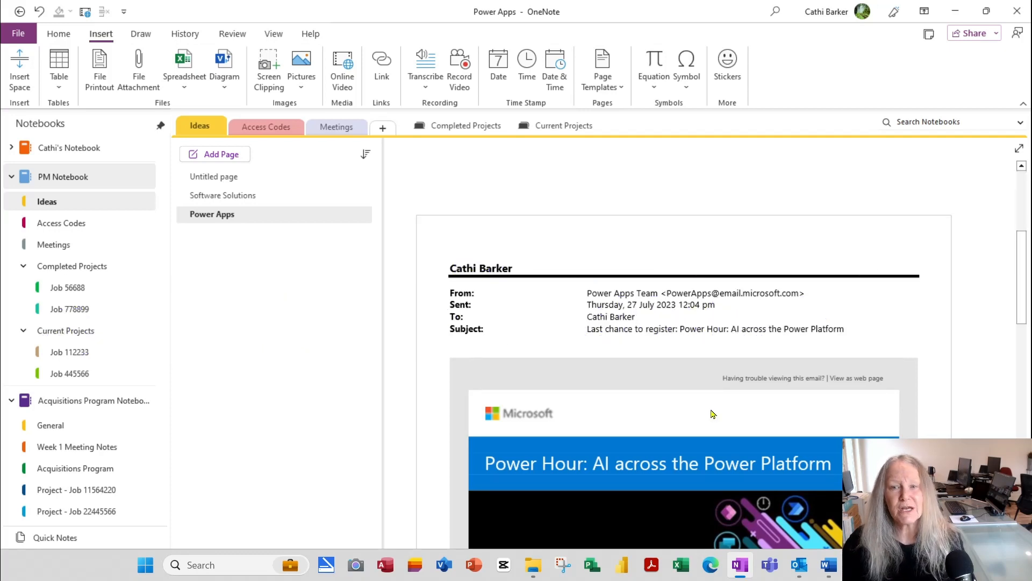
left_click(62, 34)
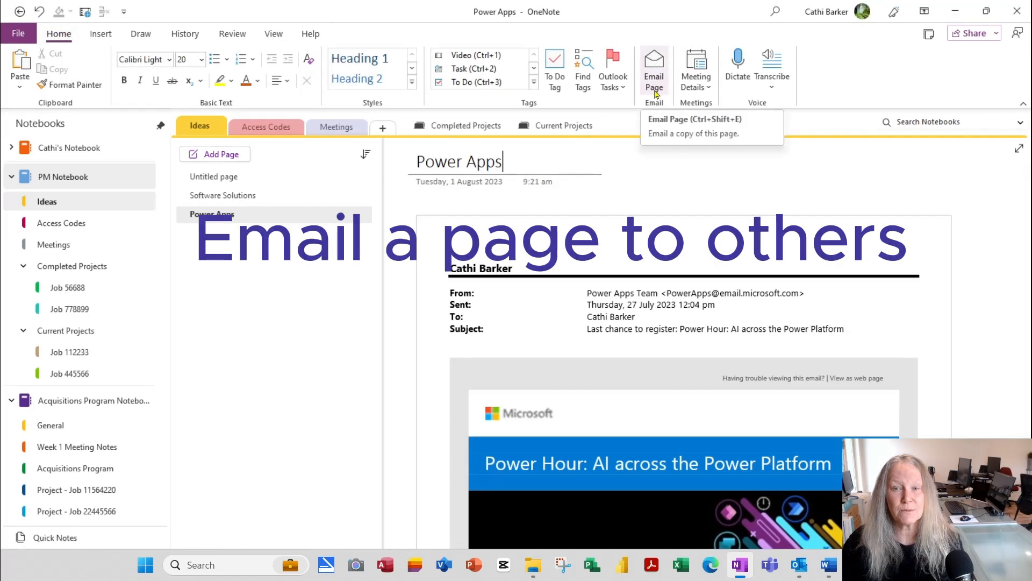
Step: Open the Develop Campaign Concepts page in Meetings and email it as an Outlook message
left_click(336, 126)
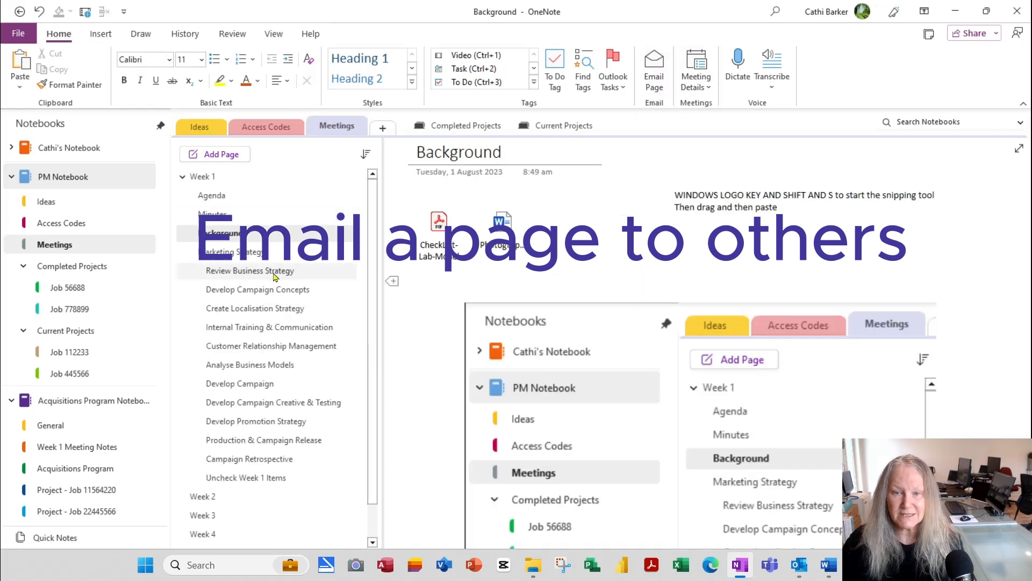
left_click(248, 270)
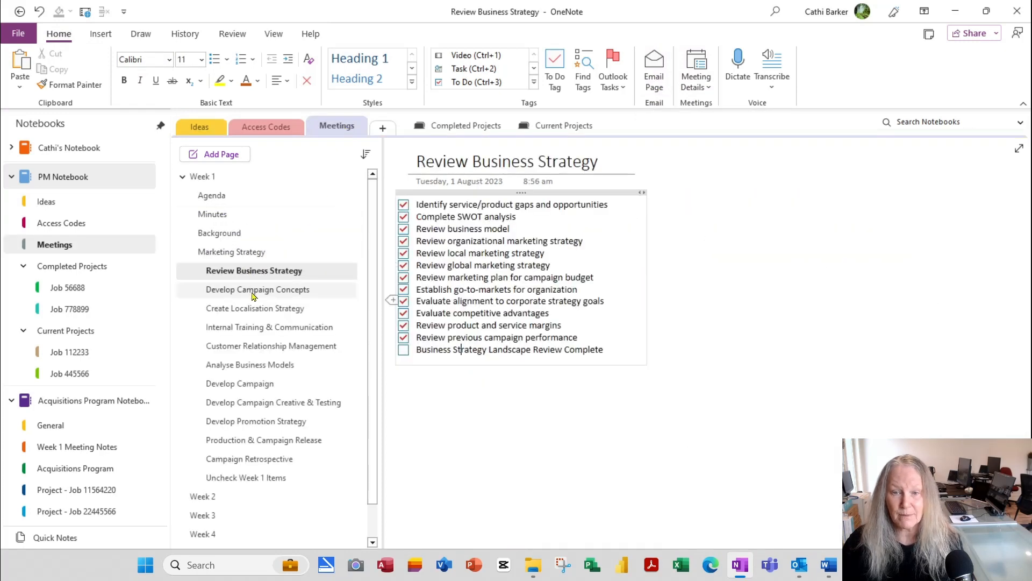
left_click(252, 293)
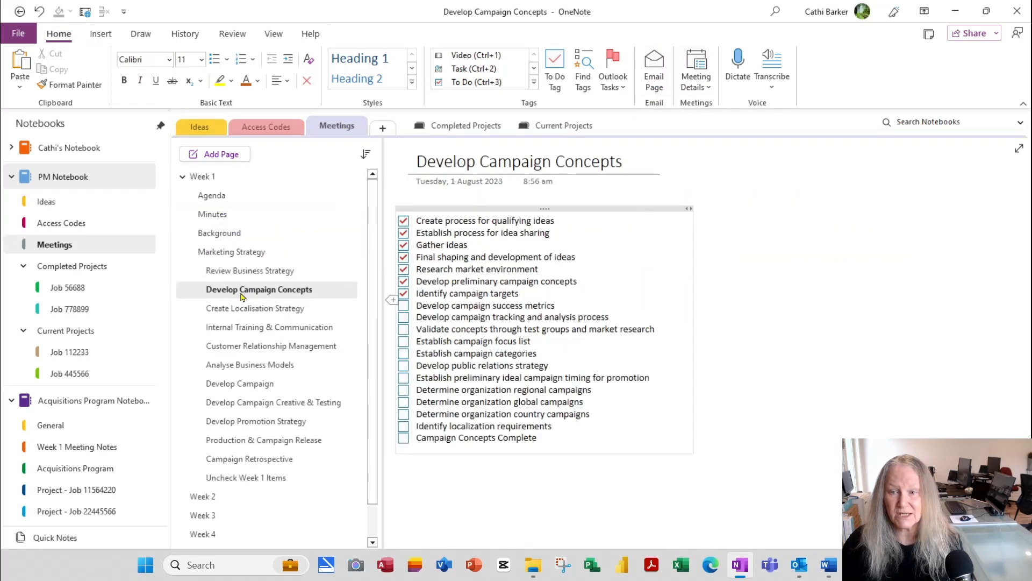
left_click(664, 74)
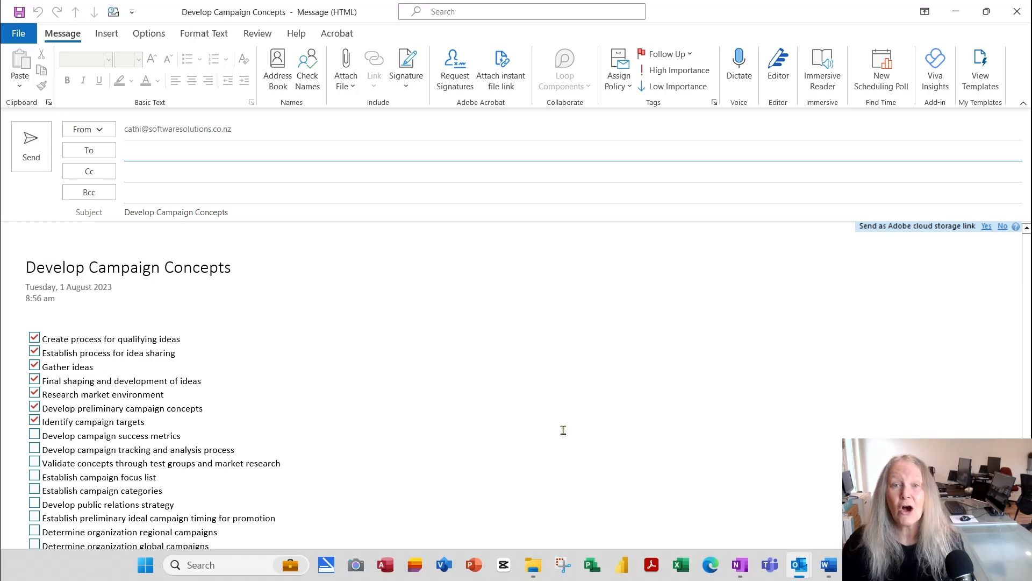
scroll(564, 430, "down", 2)
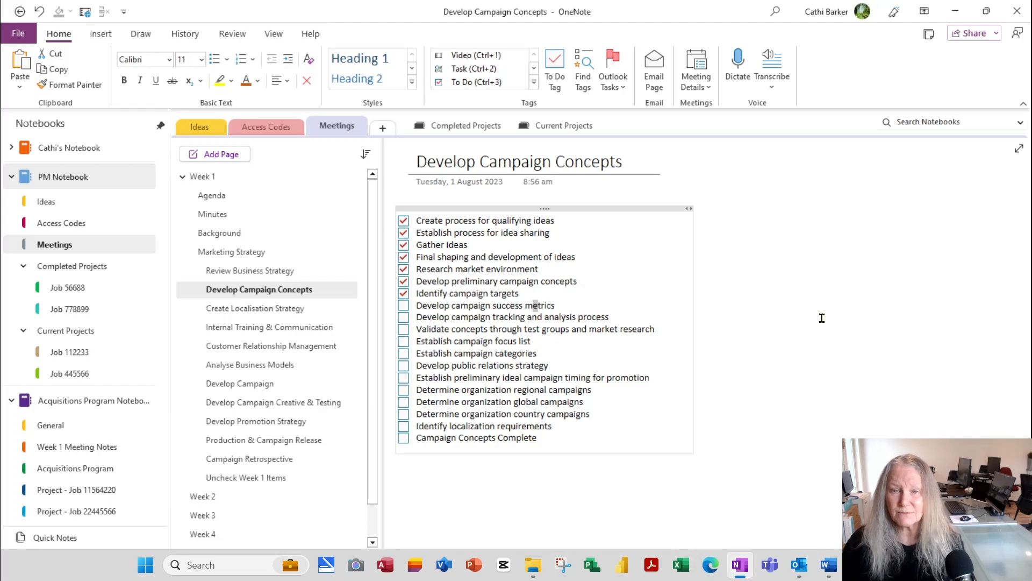
Step: Insert the 2 August 8.30-1p XL L6 meeting details into the Minutes page
left_click(223, 215)
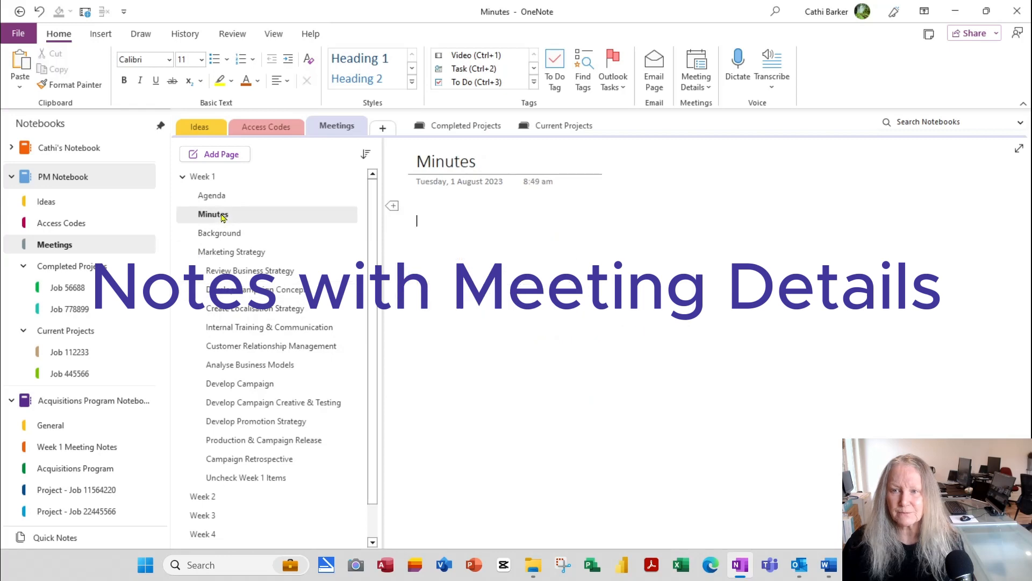
left_click(708, 88)
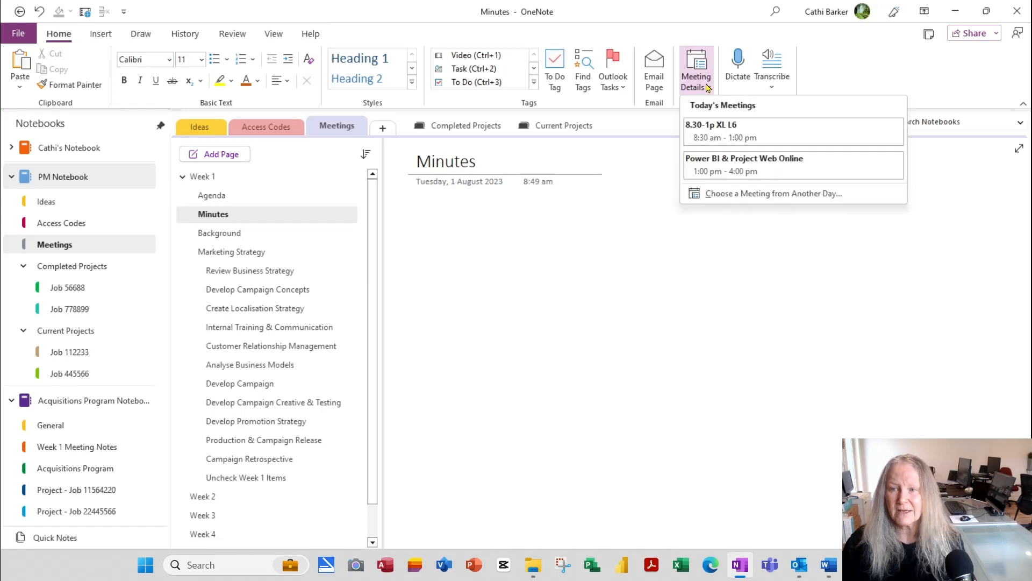
left_click(724, 195)
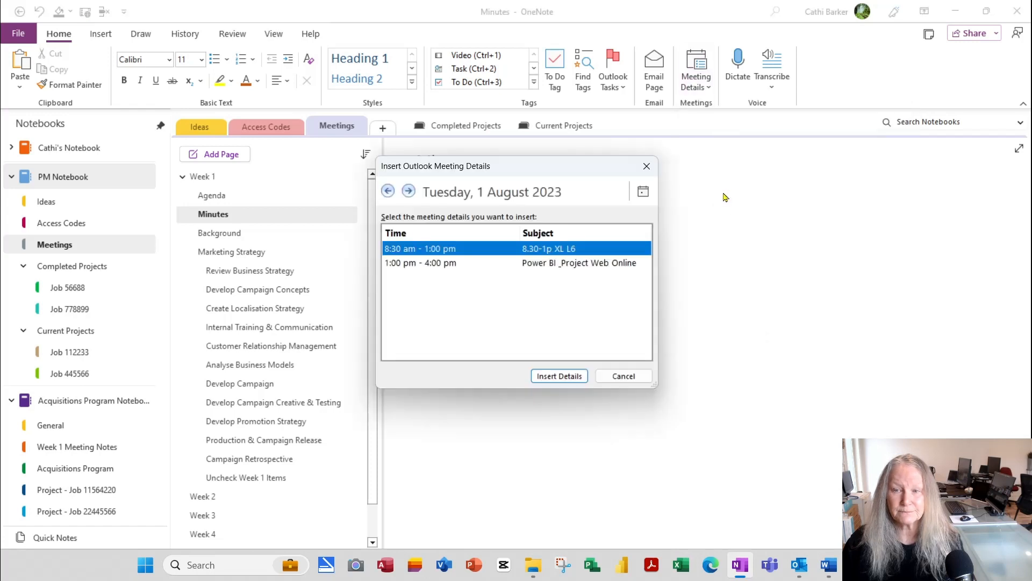
left_click(409, 191)
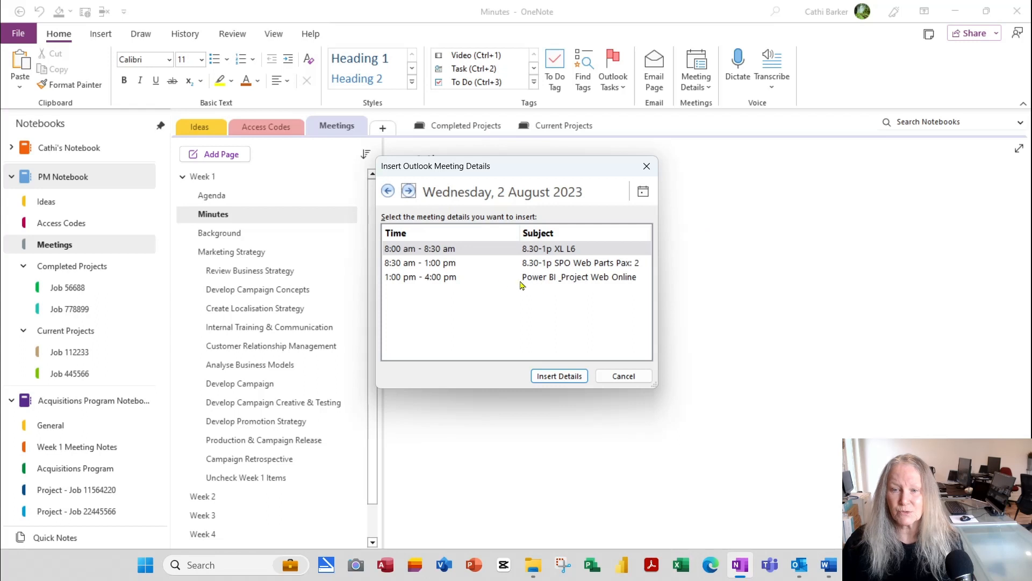
left_click(446, 268)
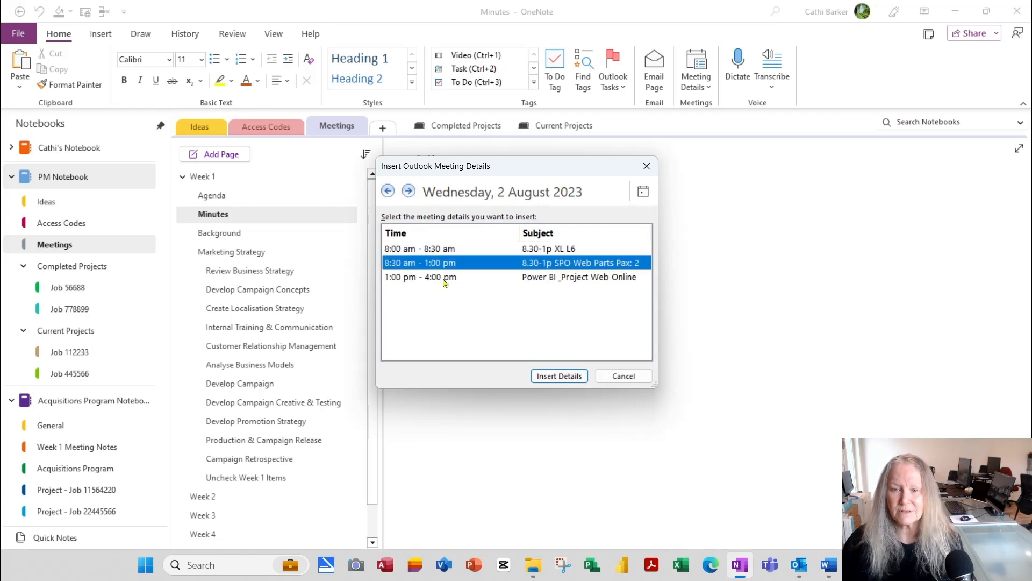
left_click(446, 251)
left_click(559, 376)
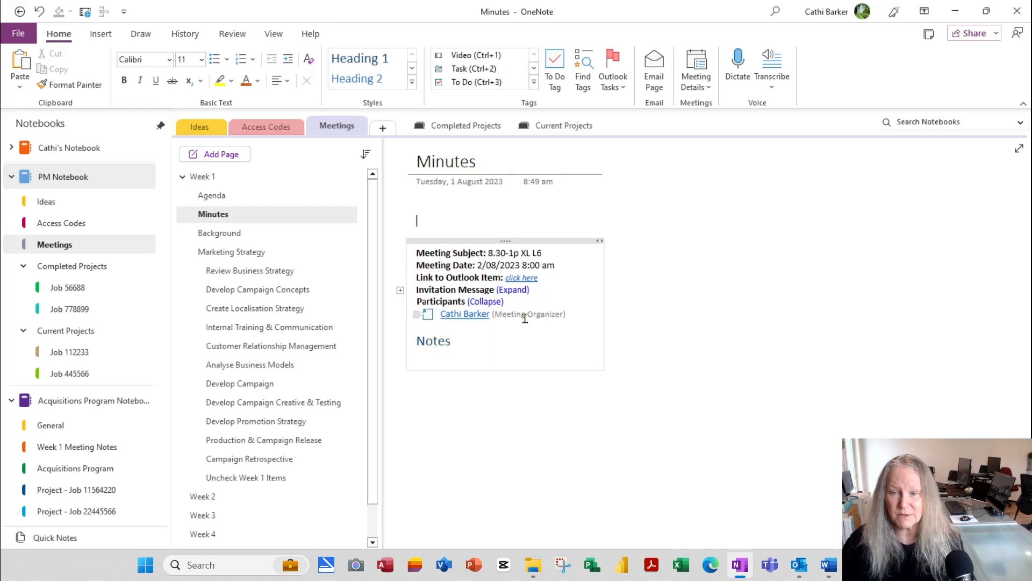
left_click(453, 358)
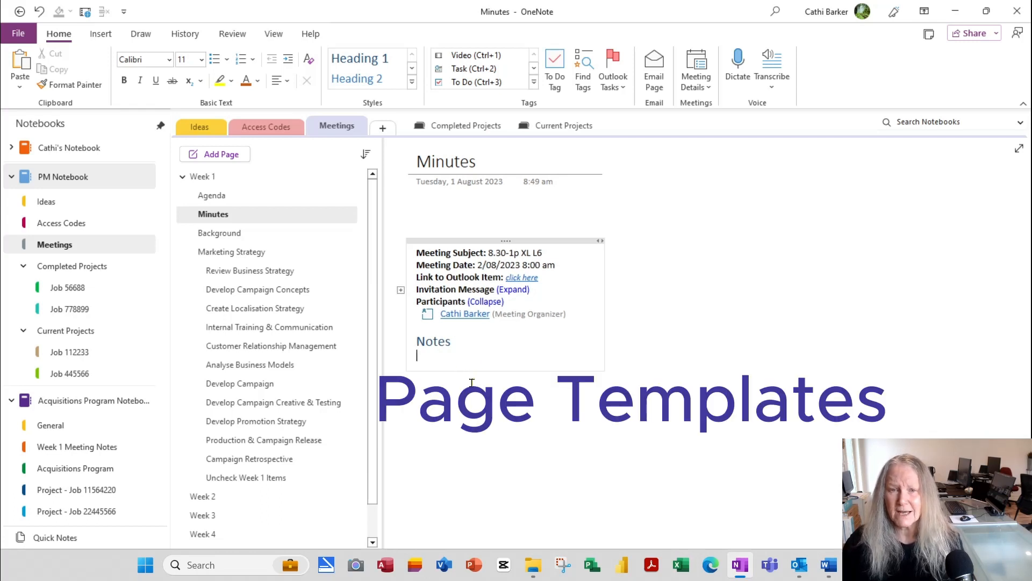
Step: Create a new page from the Planners template Simple Meeting Notes 1
left_click(101, 35)
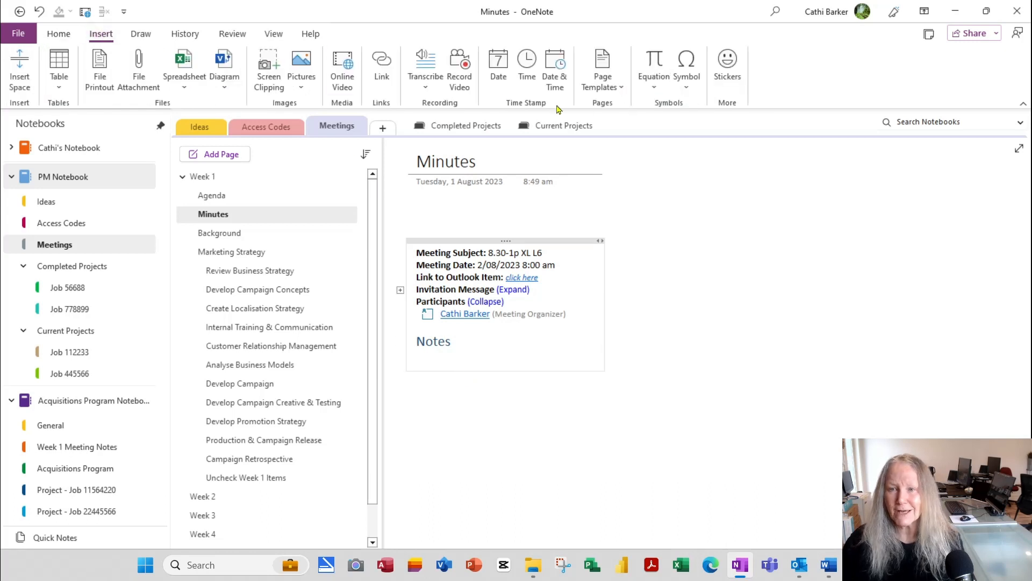
left_click(616, 88)
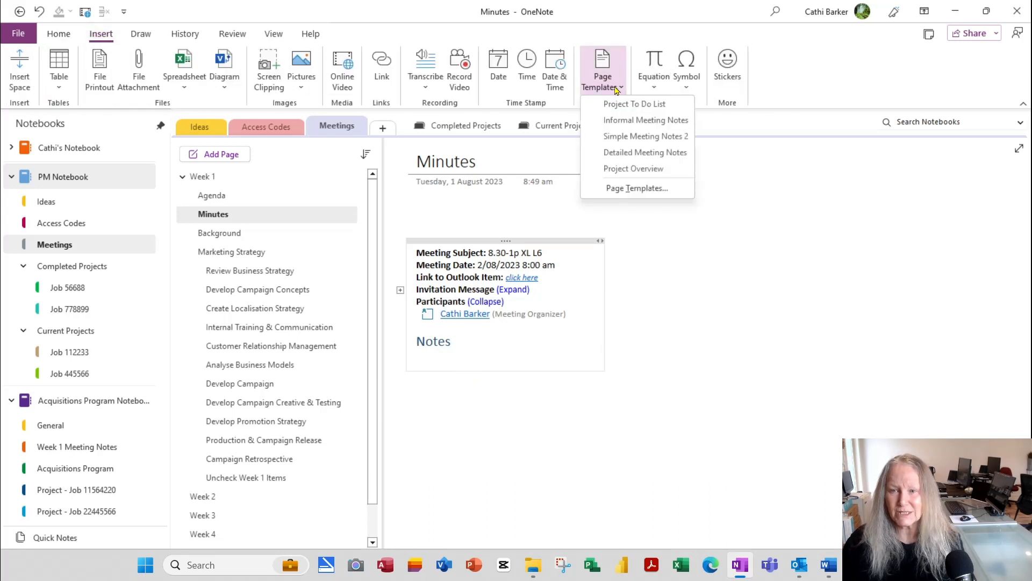
left_click(645, 189)
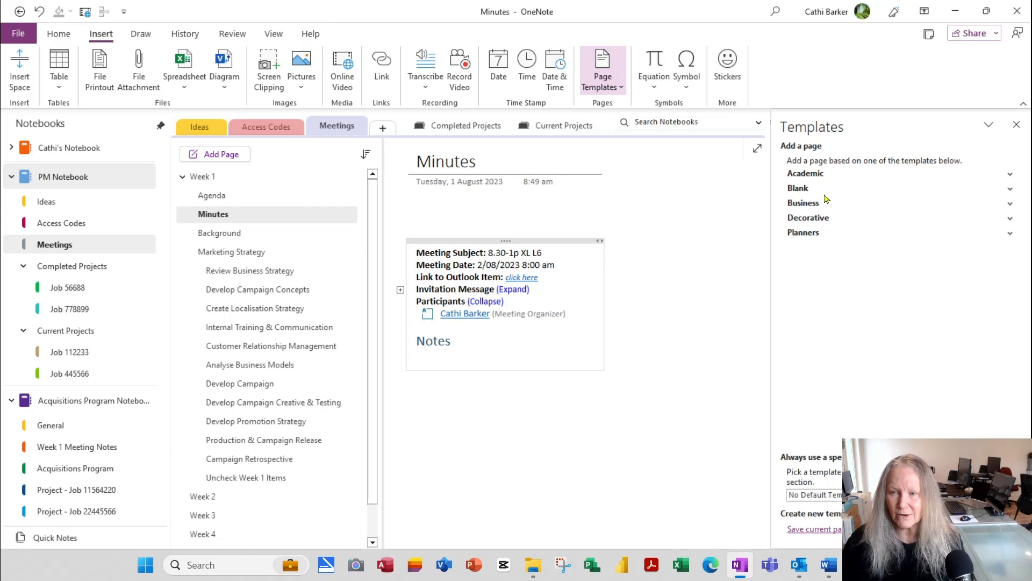
left_click(1011, 174)
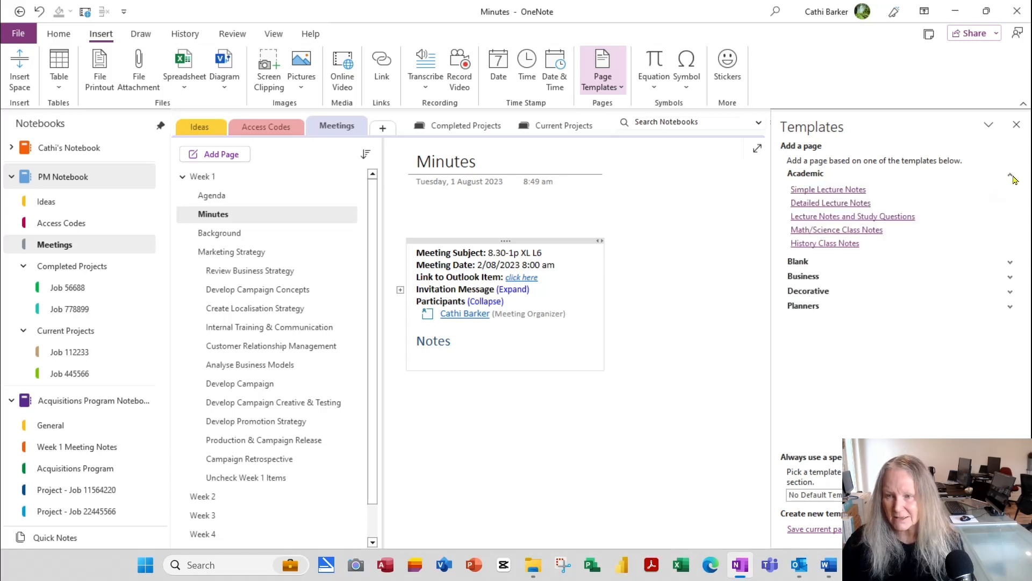
left_click(1010, 277)
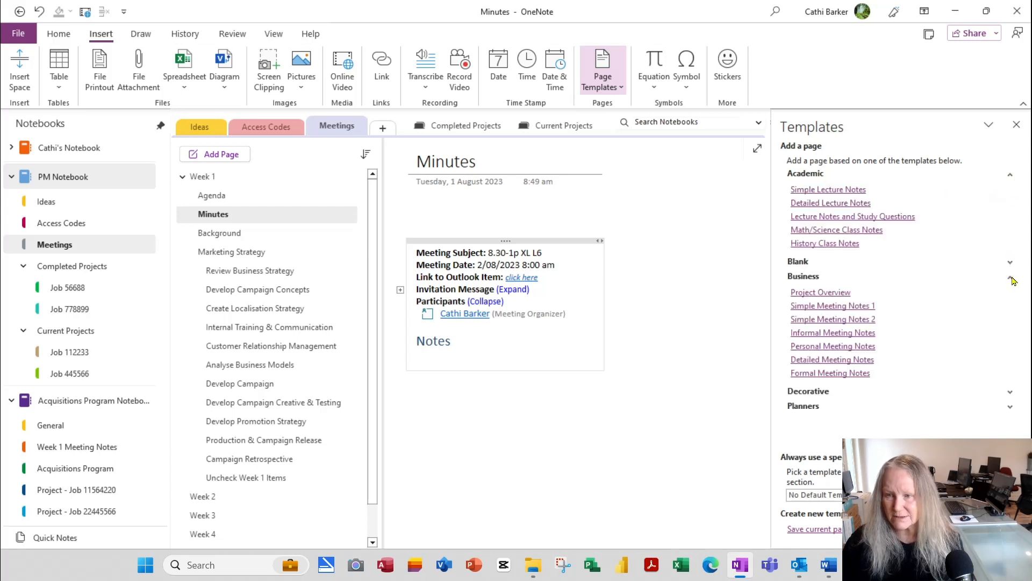
left_click(1011, 408)
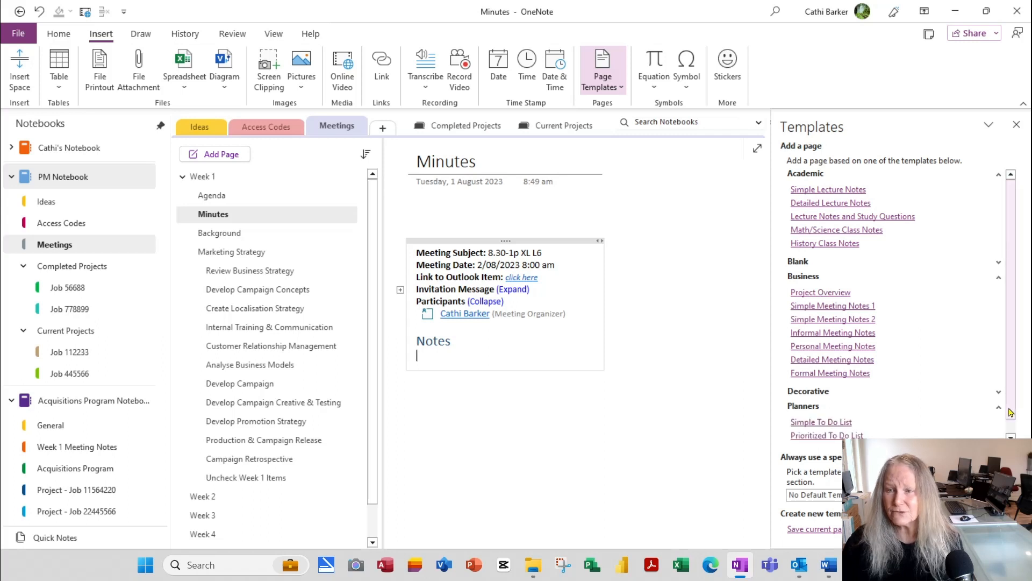
left_click(843, 306)
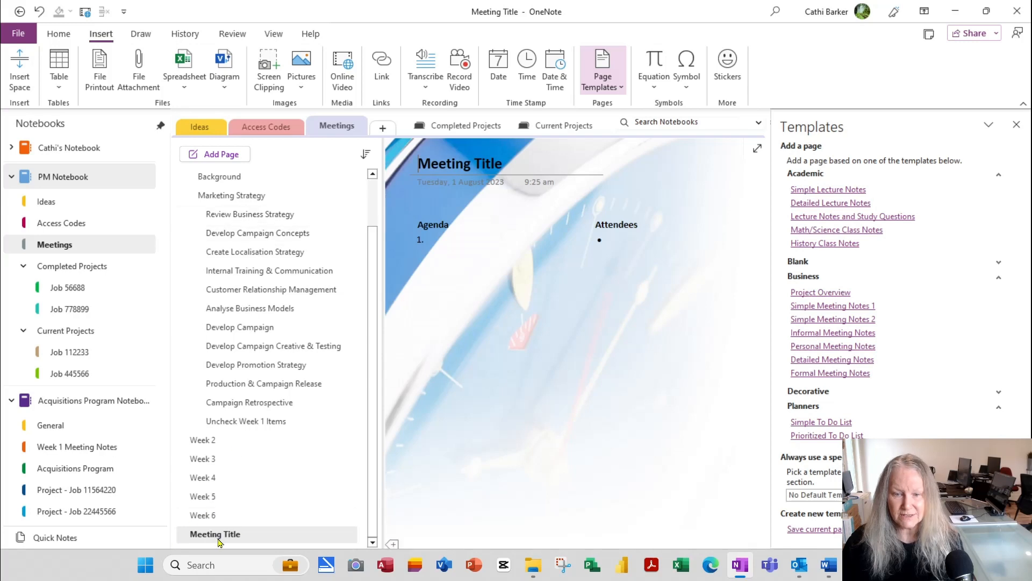
Step: Move the new page under Minutes in Week 1 and enter four placeholder agenda items
left_click_drag(217, 536, 248, 225)
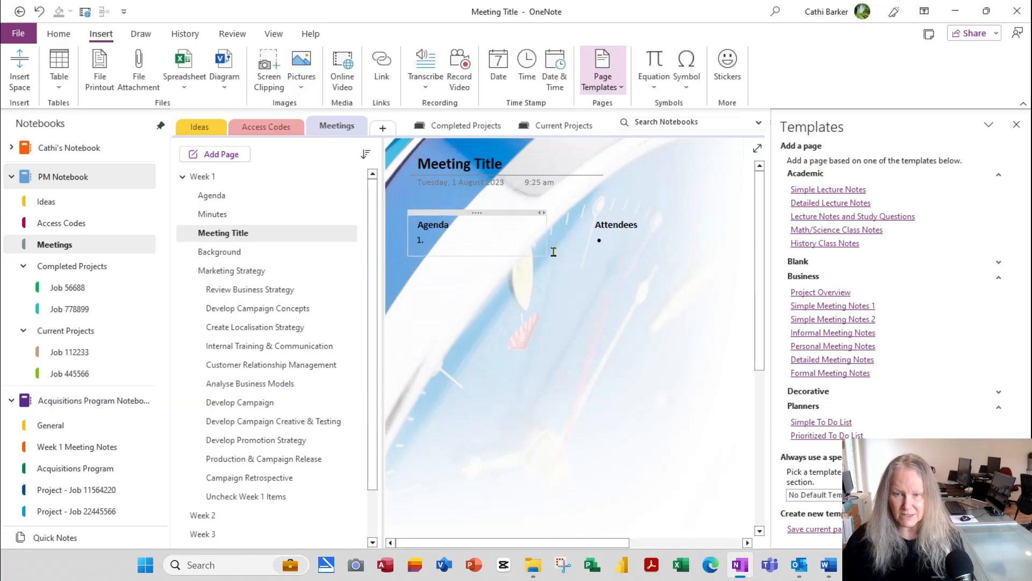
type("Lkfdkls")
key("Return")
type("Sdflkj")
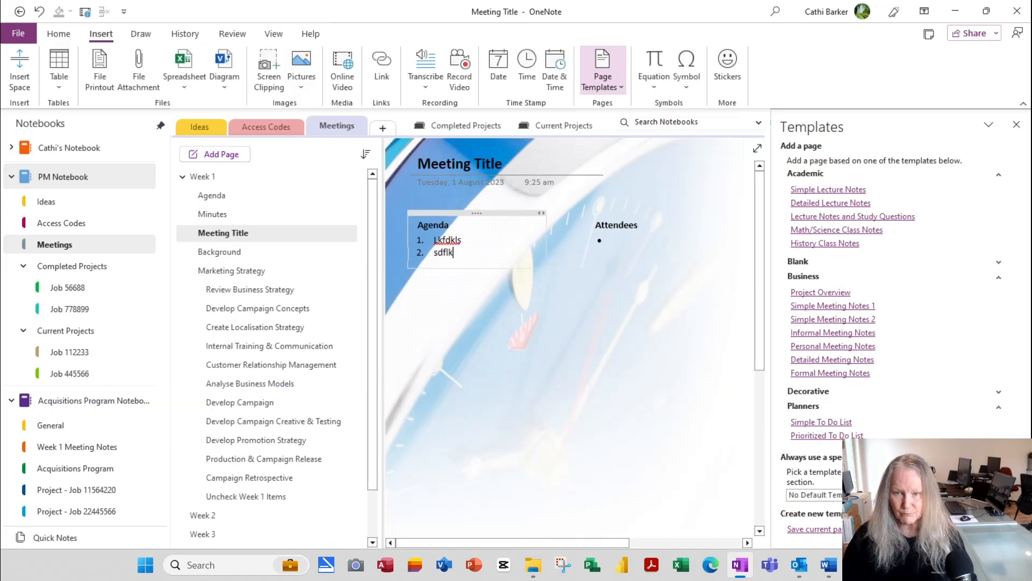
key("Return")
type("Sdflkj\\")
key("Return")
type("sdflkj")
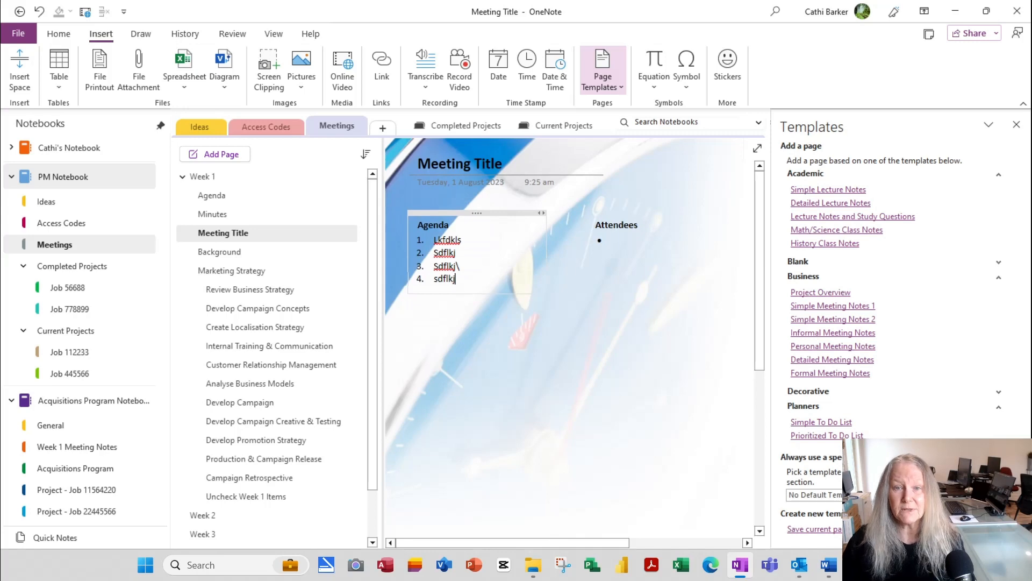
Step: Fill in four attendee names in the Attendees list
left_click(59, 33)
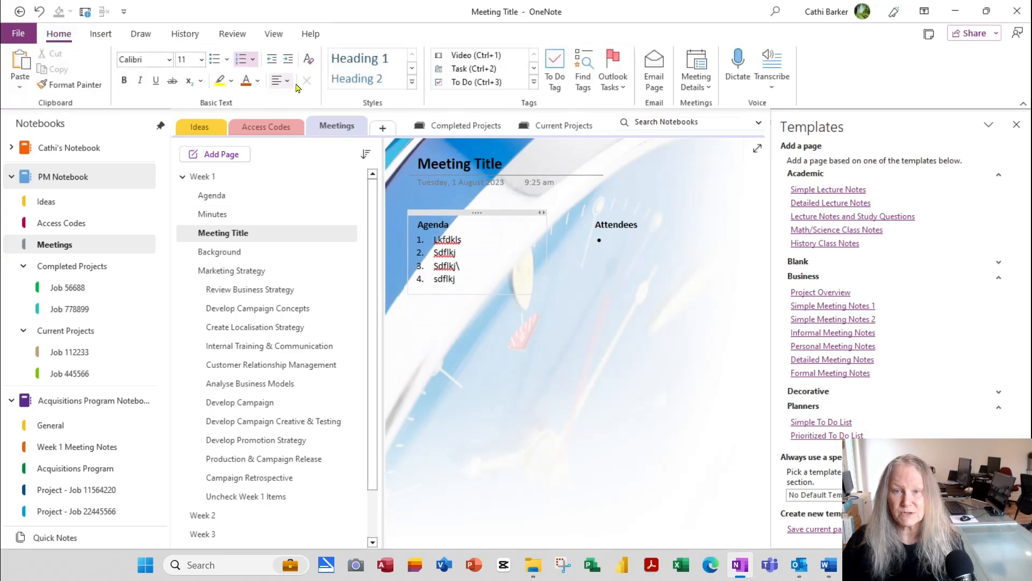
left_click(655, 243)
type("Bob")
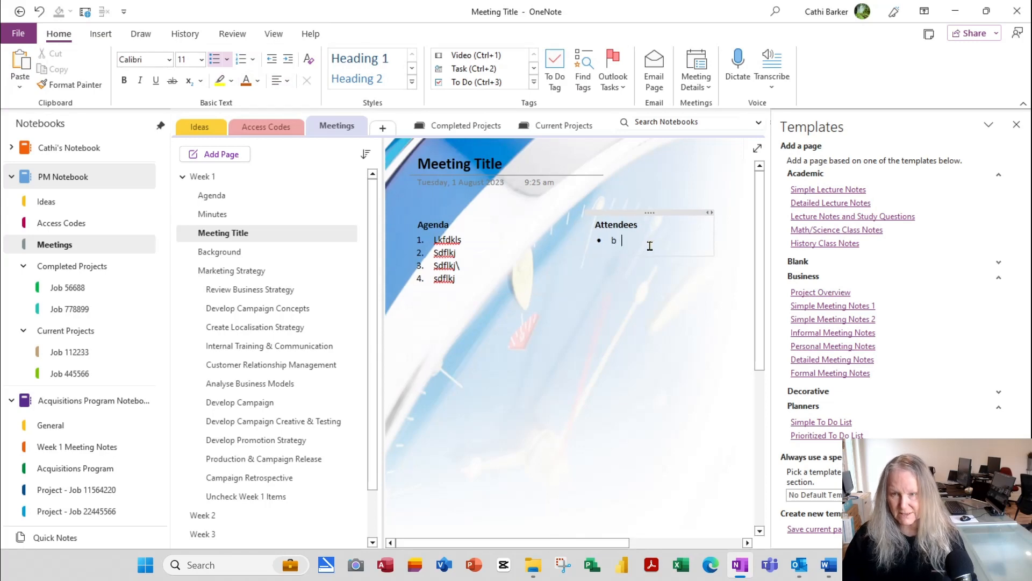
key("Return")
type("Paul")
key("Return")
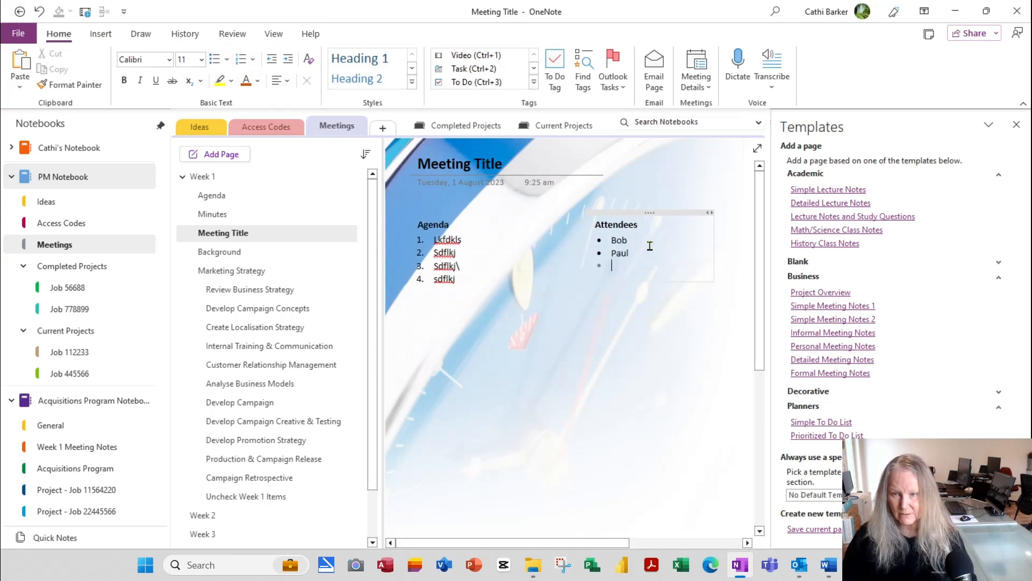
type("Sue")
key("Return")
type("carol")
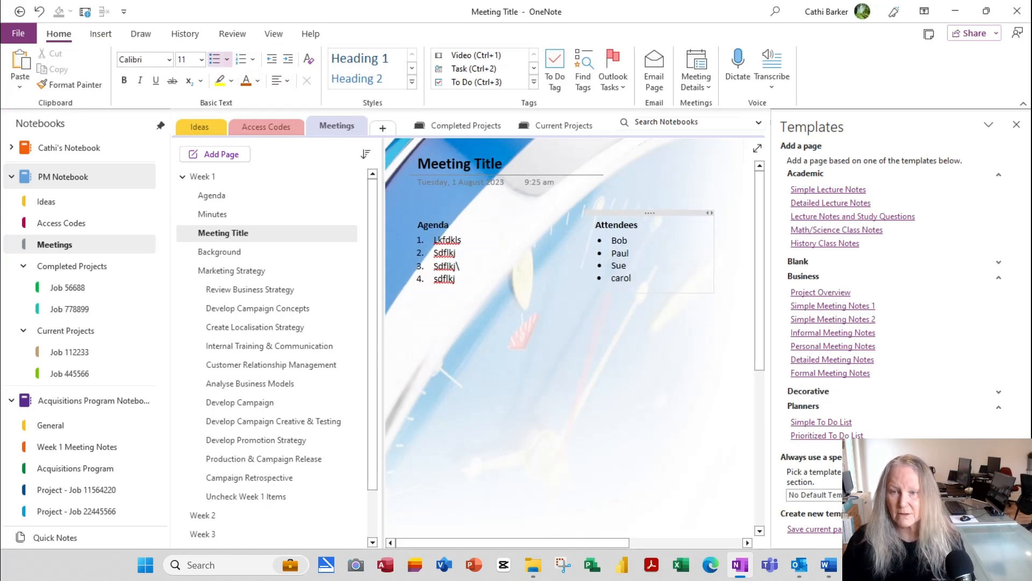
Step: Title the page 'Finance Meeting' and add the note 'More details about the meeting'
left_click(519, 166)
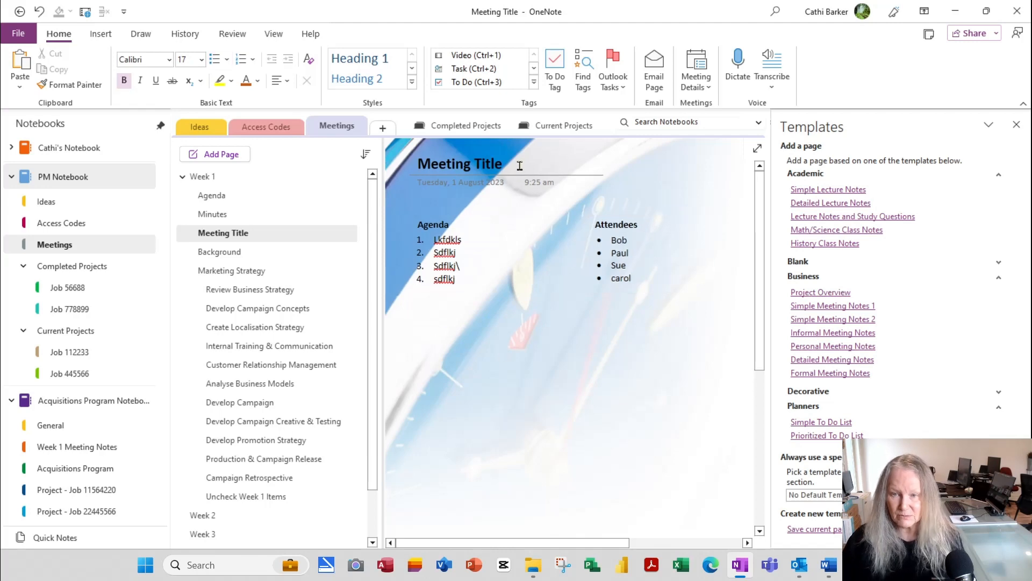
key("ctrl+a")
key("BackSpace")
type("Fin")
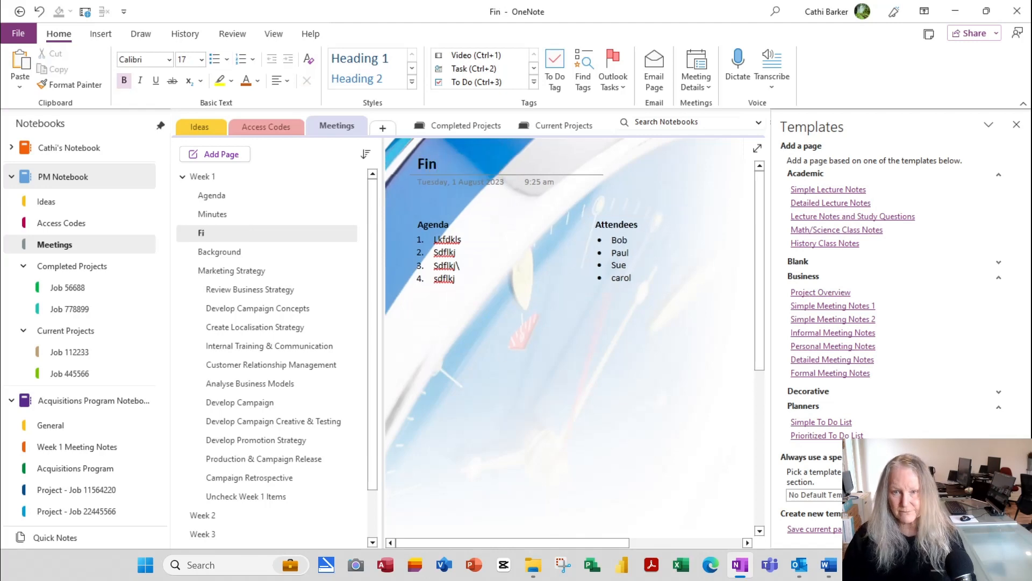
type("ance Meeting")
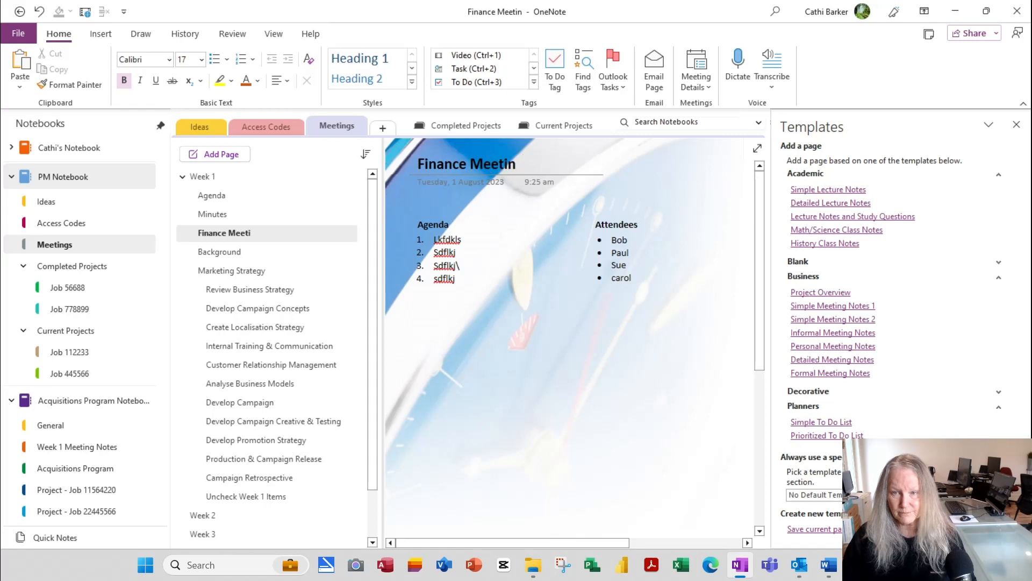
left_click(422, 321)
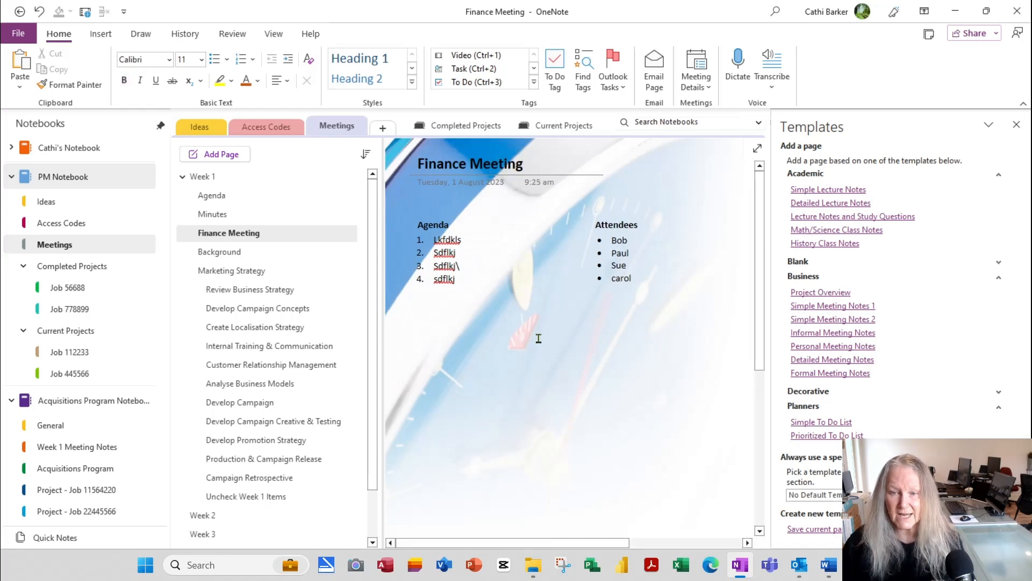
type("More details")
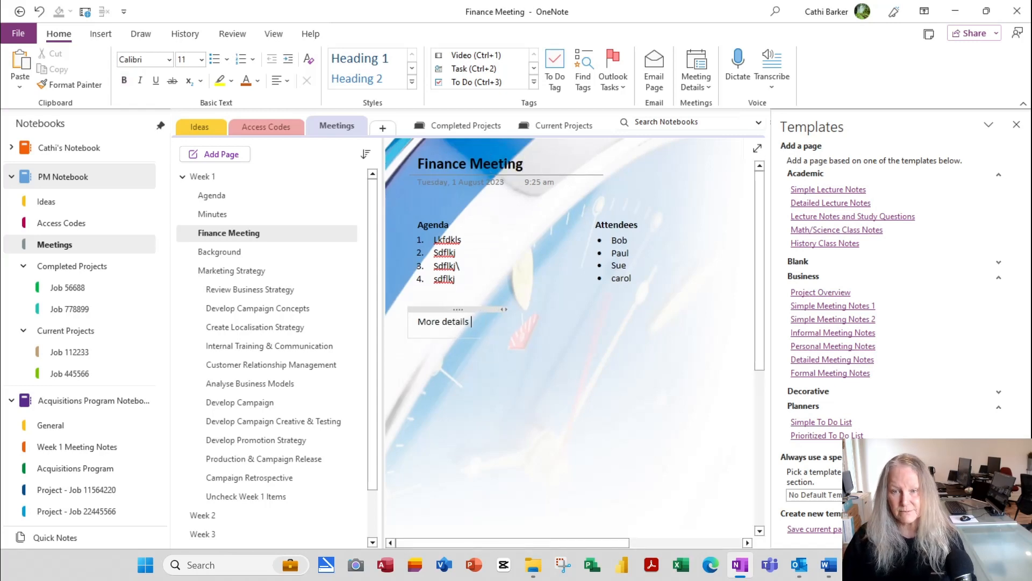
type(" about the meeting")
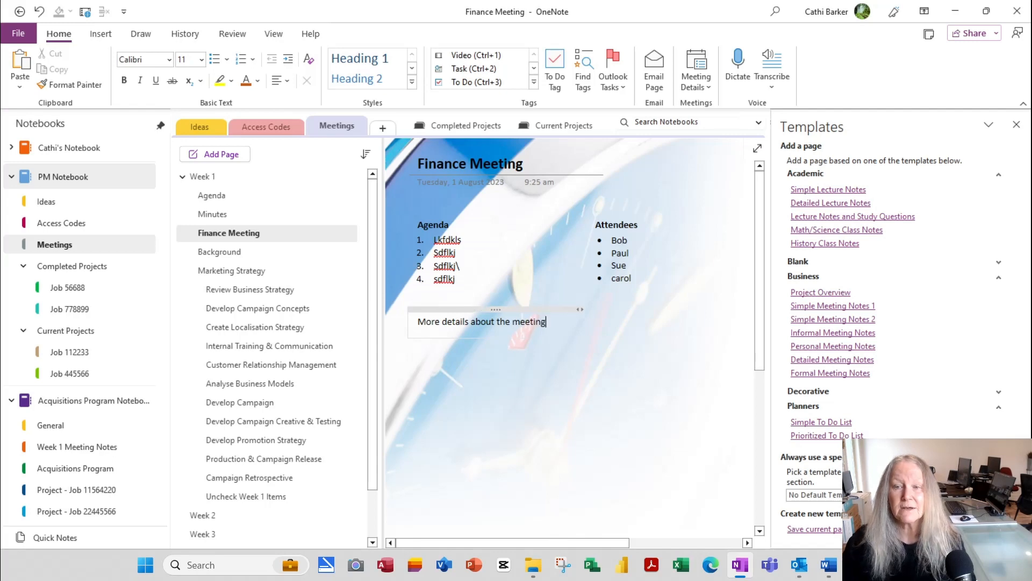
left_click(864, 307)
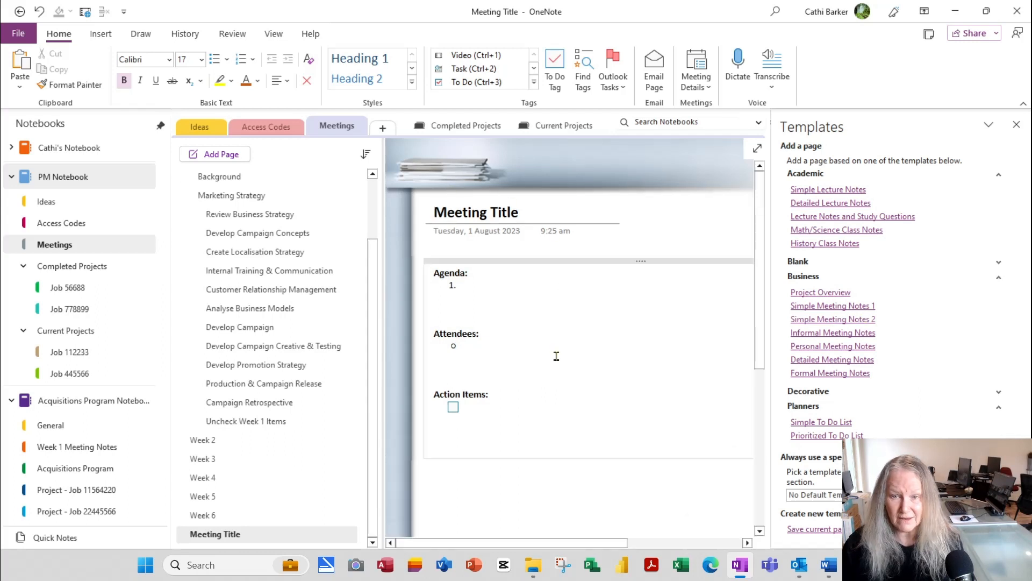
left_click(830, 333)
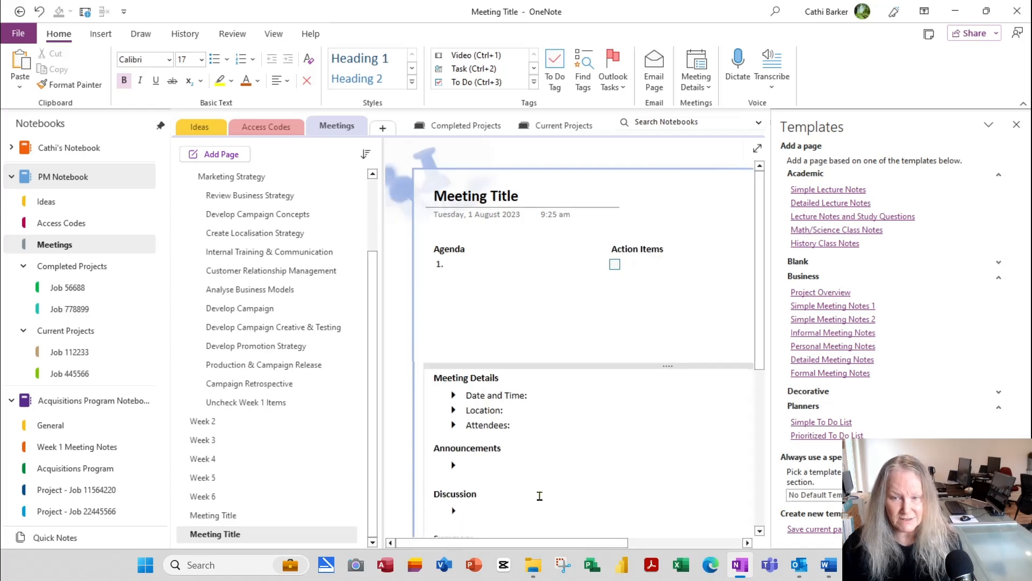
scroll(565, 492, "down", 5)
scroll(559, 478, "up", 2)
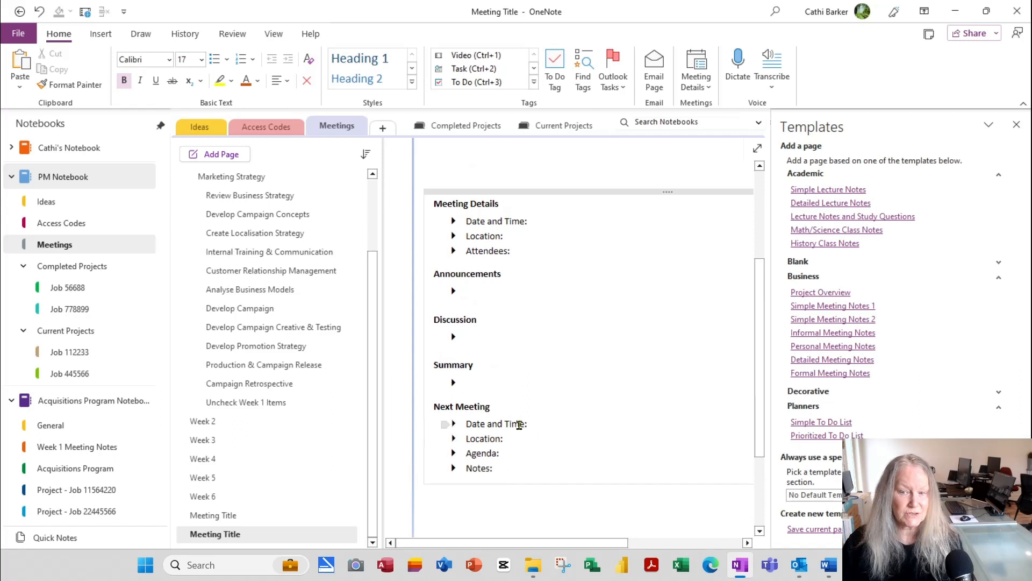
scroll(546, 424, "up", 4)
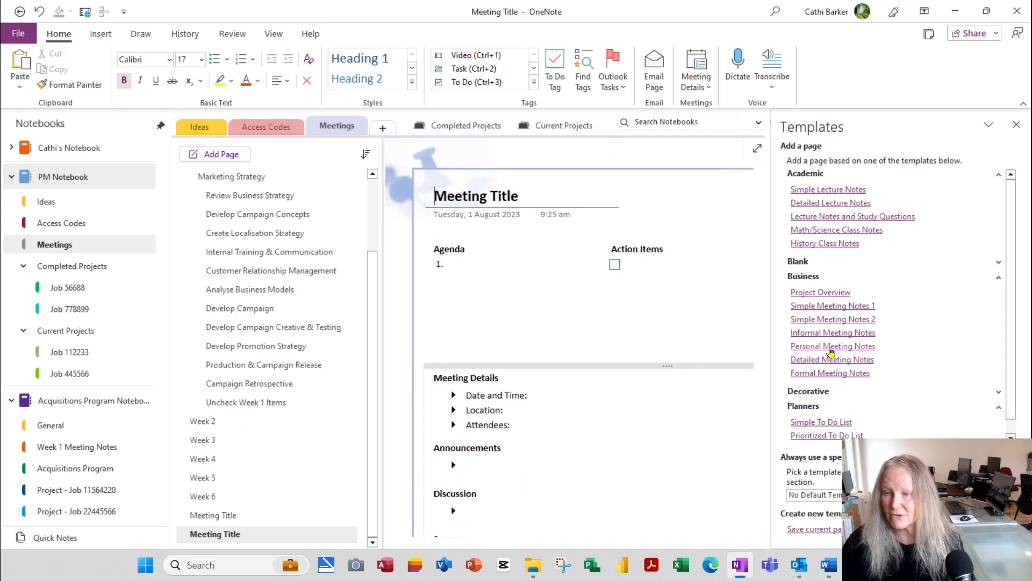
left_click(831, 348)
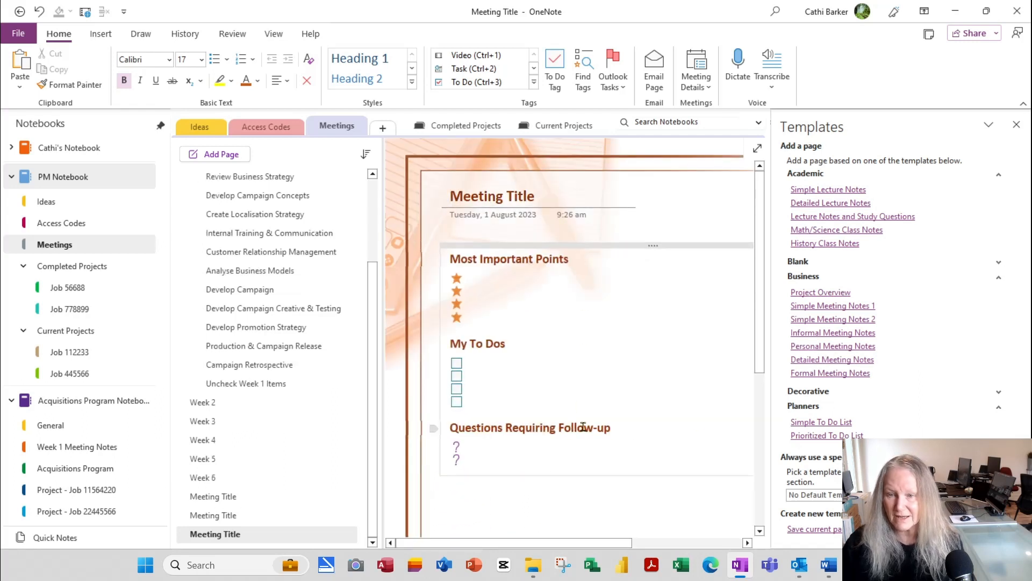
left_click(835, 359)
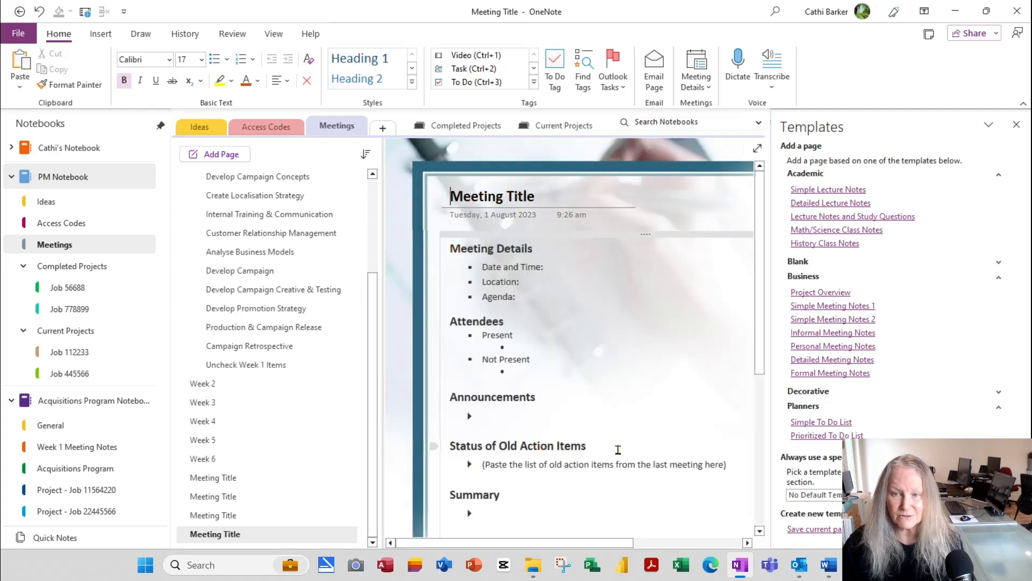
left_click(831, 373)
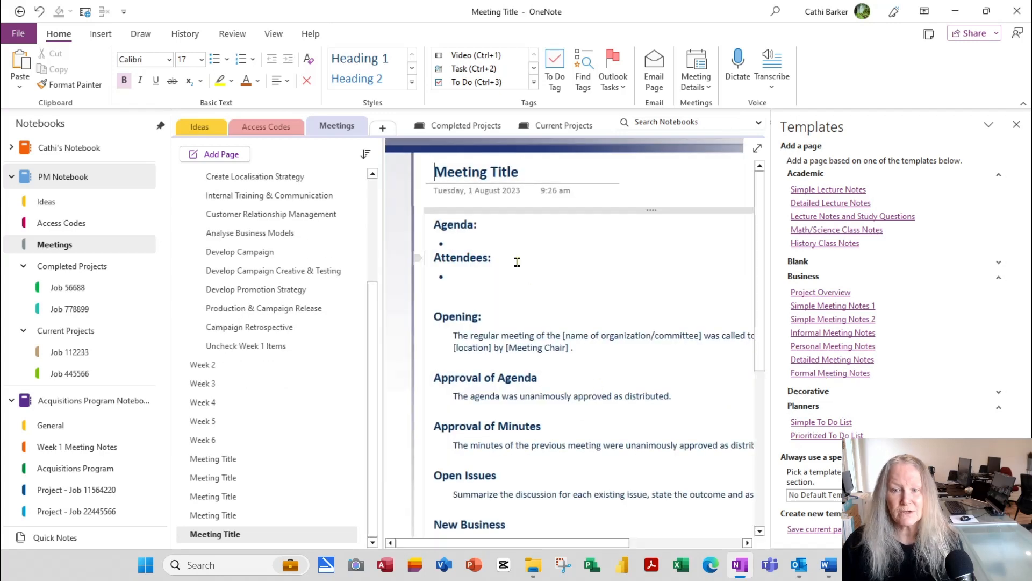
scroll(569, 481, "down", 5)
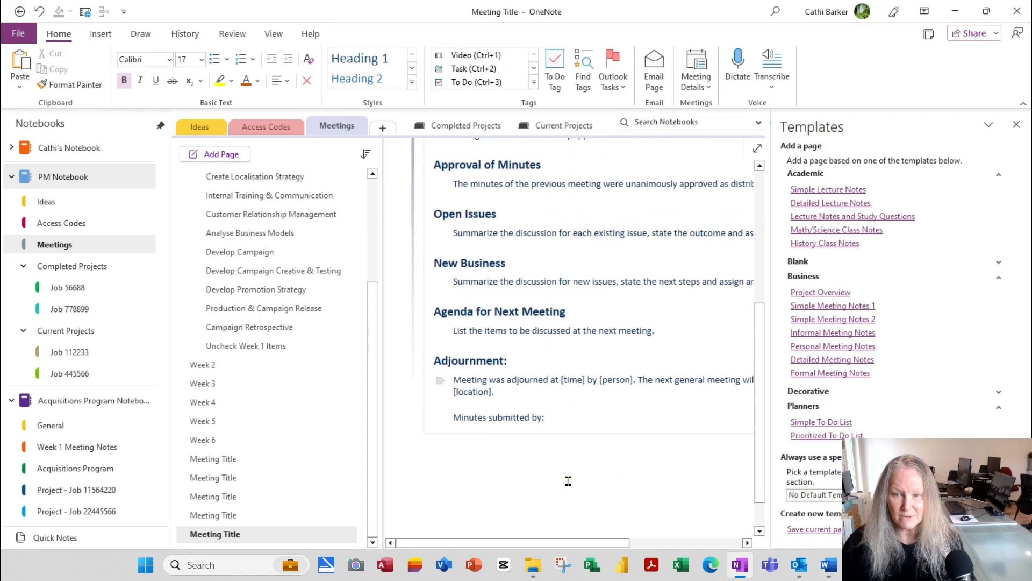
scroll(568, 481, "up", 5)
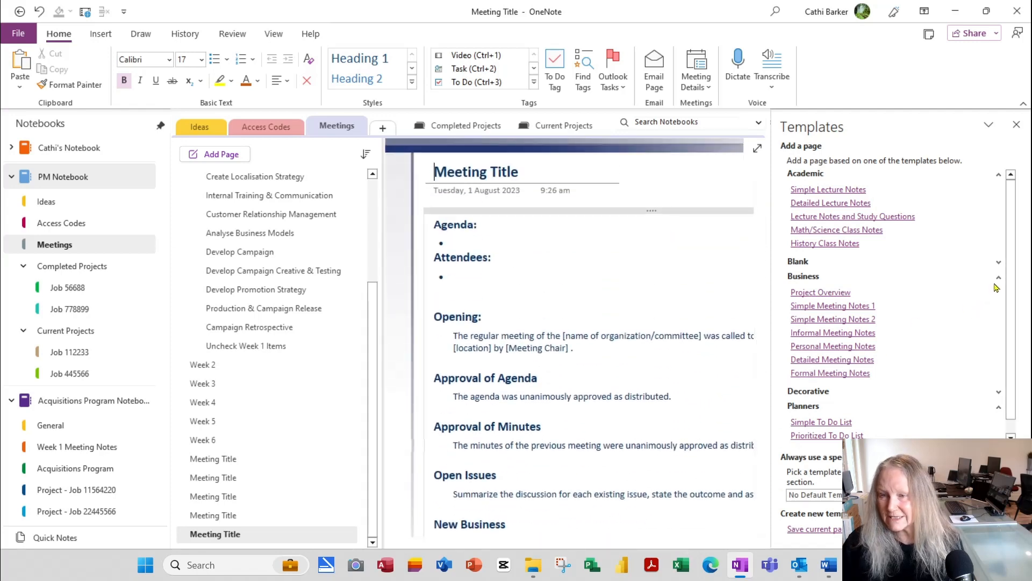
left_click(823, 292)
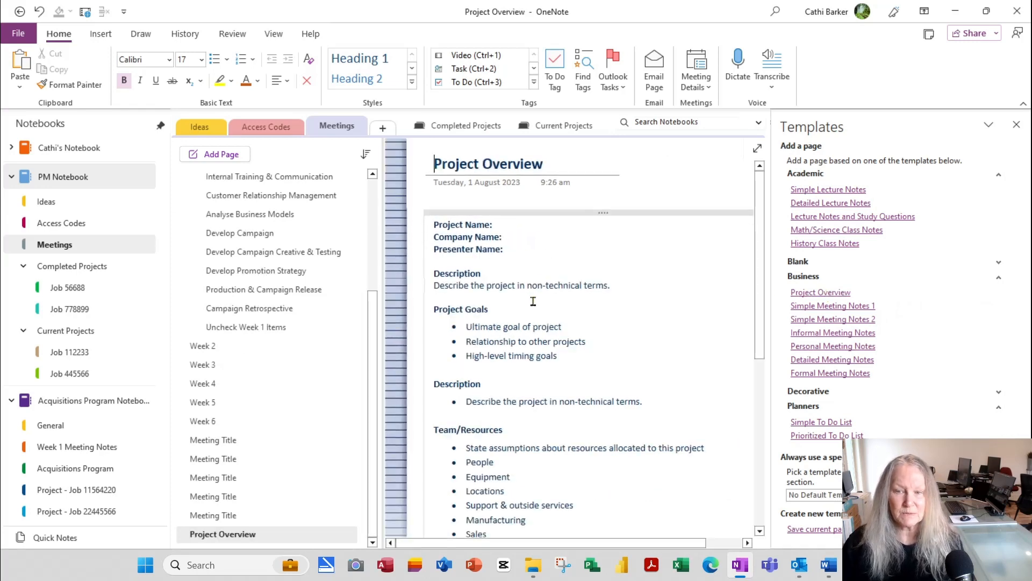
scroll(543, 334, "down", 5)
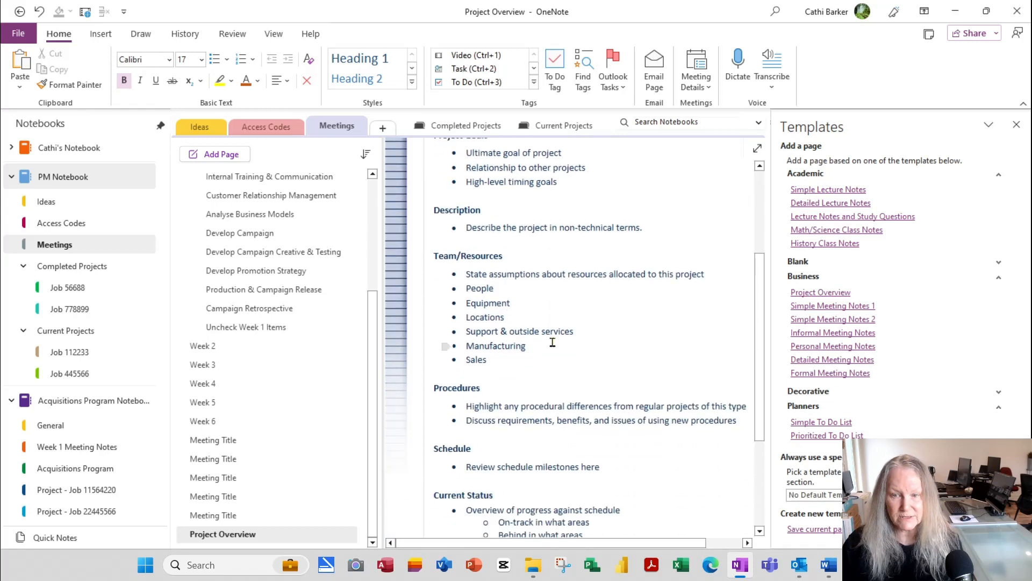
scroll(533, 408, "down", 5)
scroll(535, 411, "up", 8)
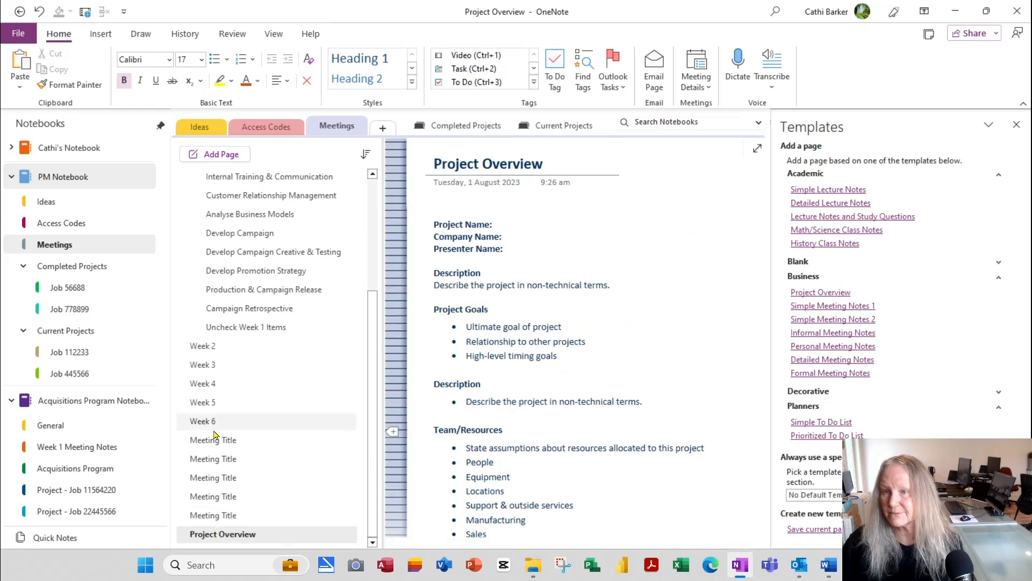
Step: Add pages from the five lecture-notes templates plus the Simple and Prioritized To Do List templates
left_click(839, 190)
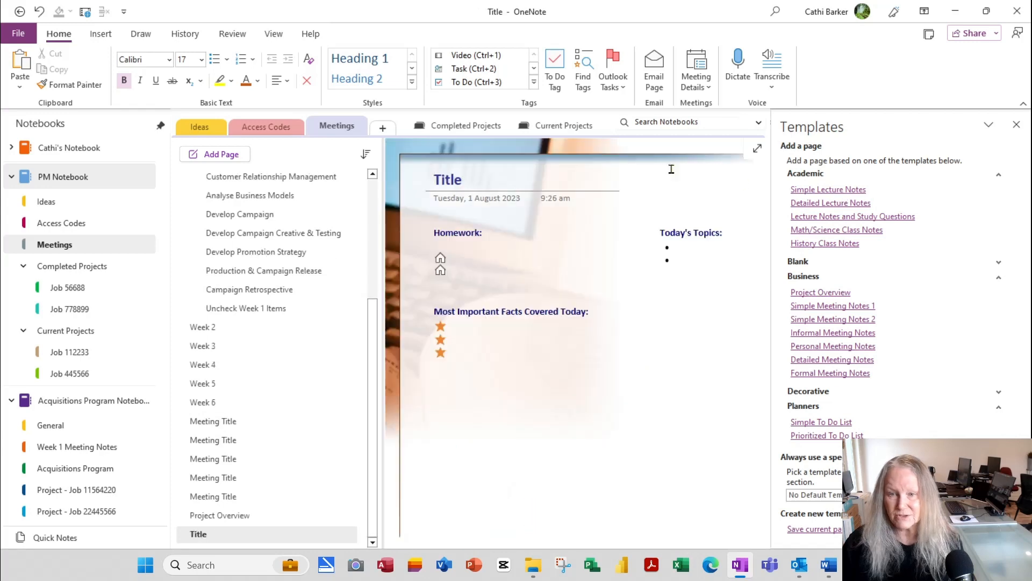
left_click(842, 203)
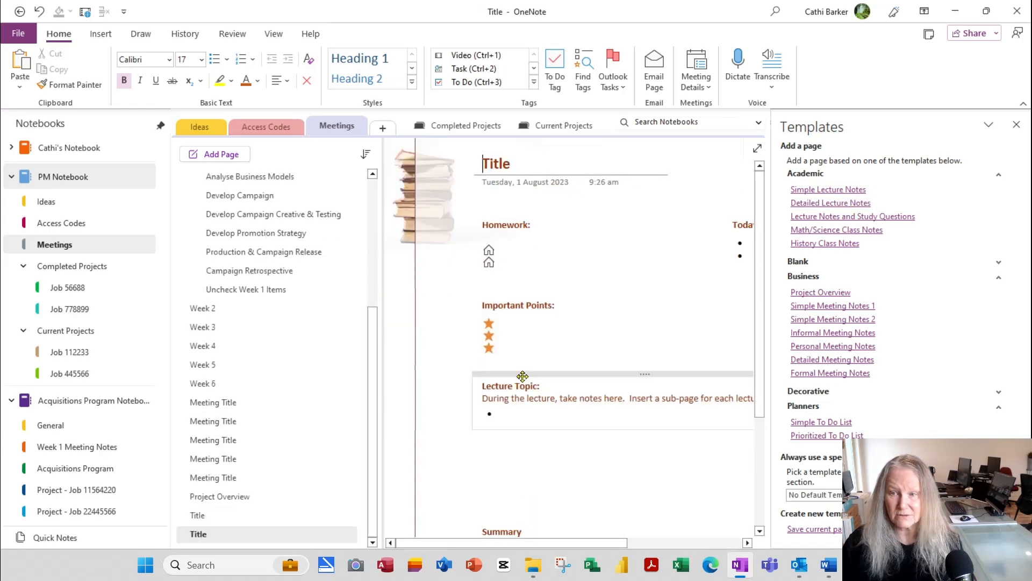
left_click(896, 216)
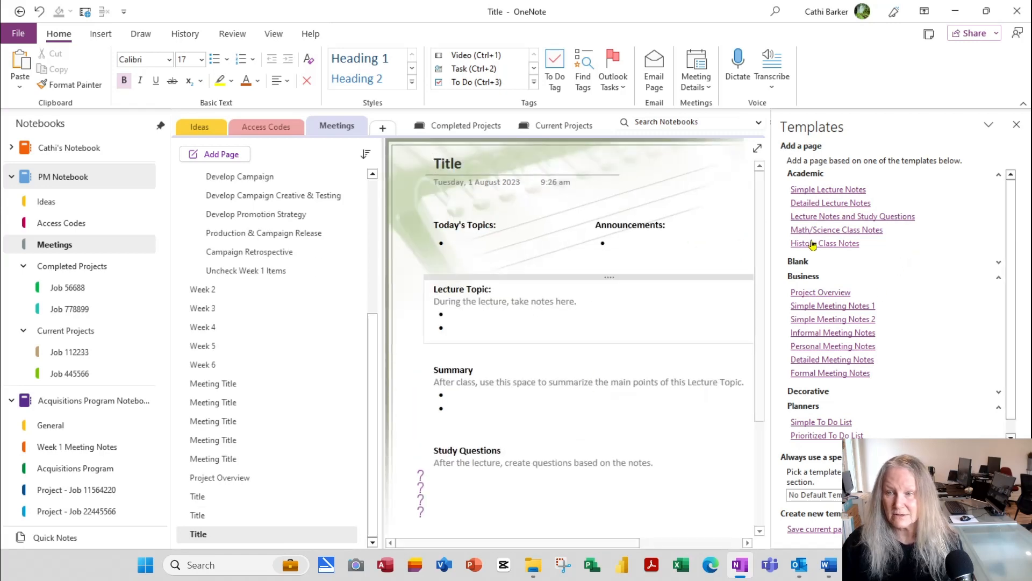
left_click(840, 231)
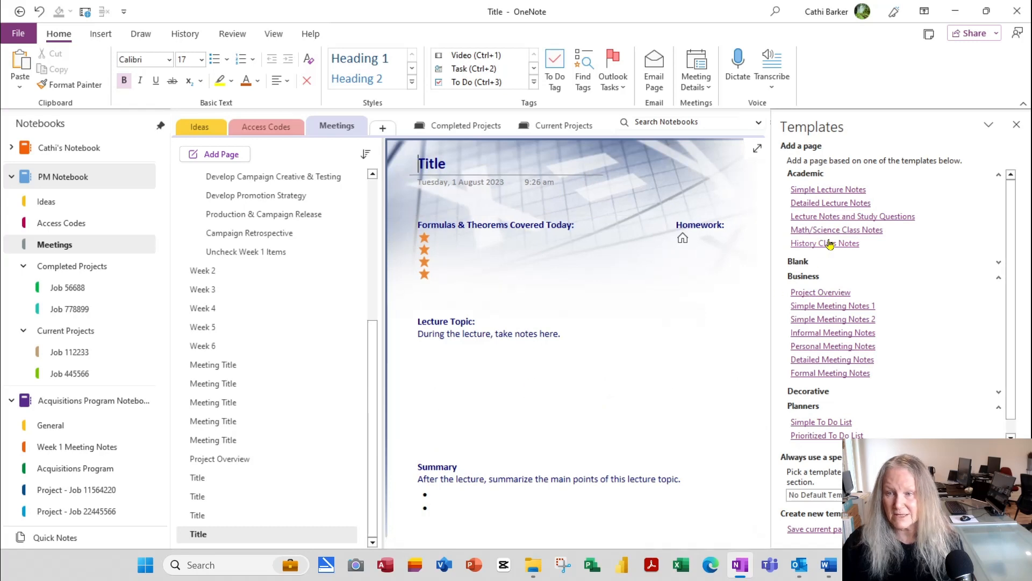
left_click(847, 244)
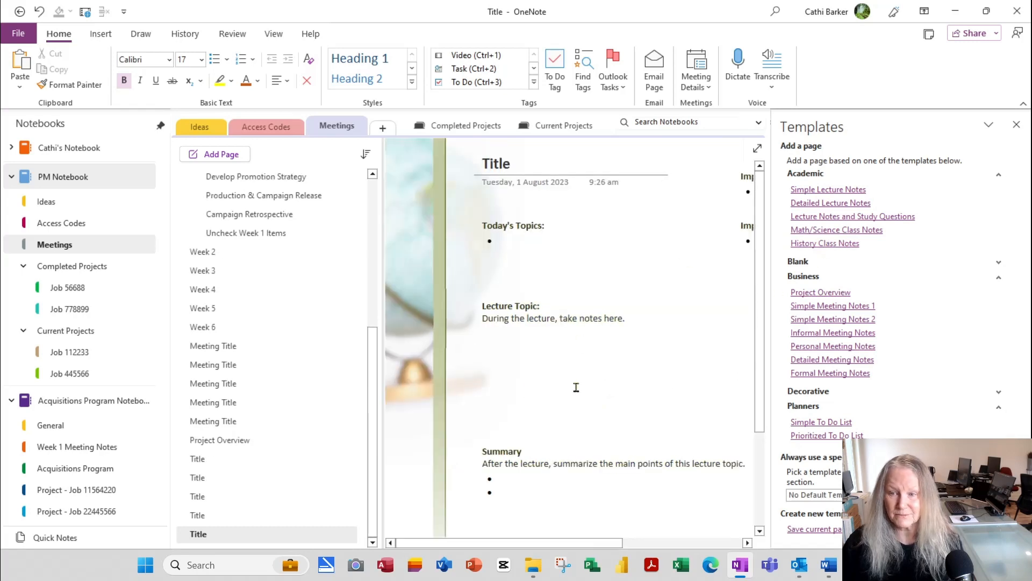
left_click(822, 423)
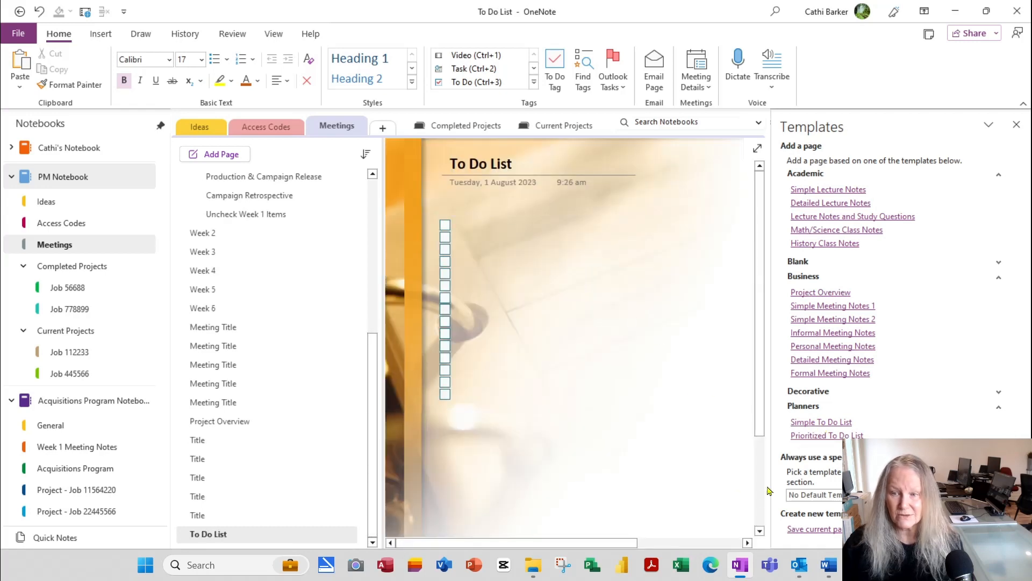
left_click(826, 436)
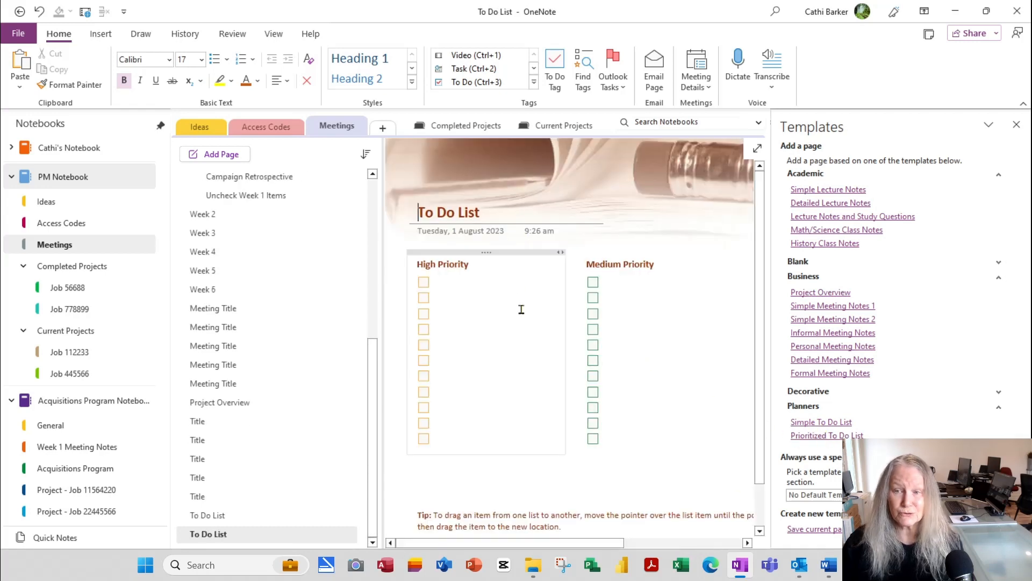
left_click_drag(614, 543, 588, 545)
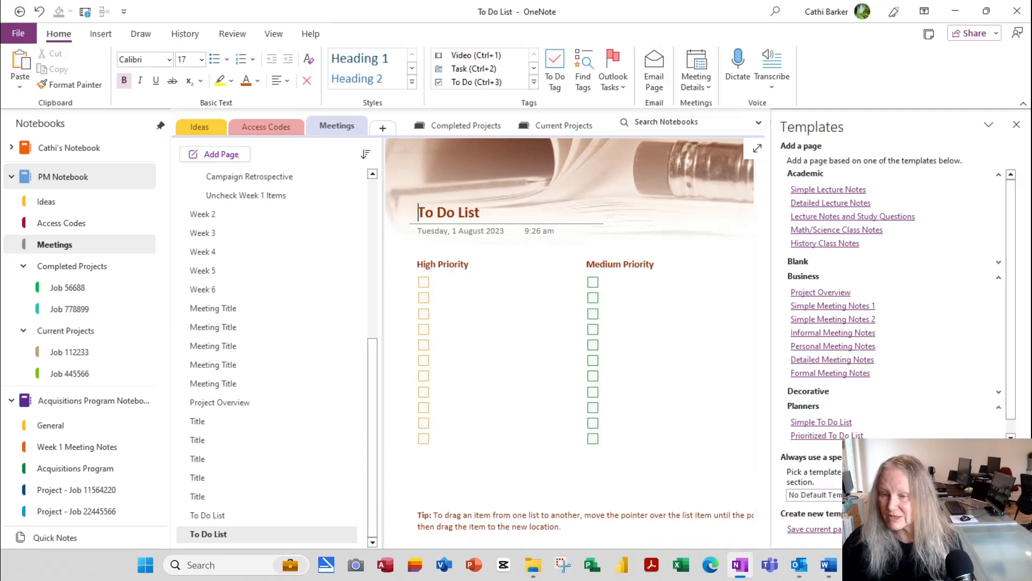
left_click(815, 494)
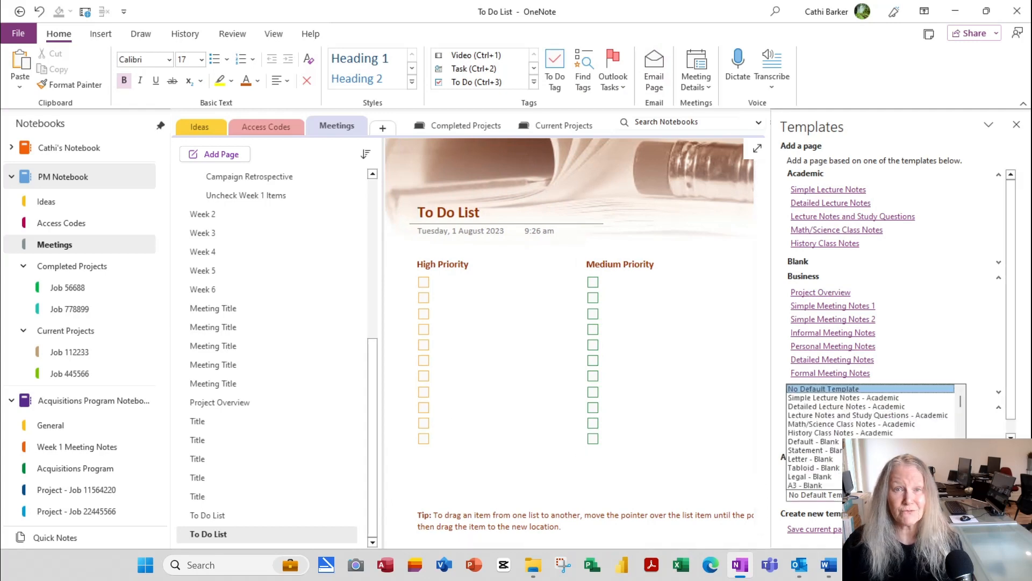
left_click(960, 494)
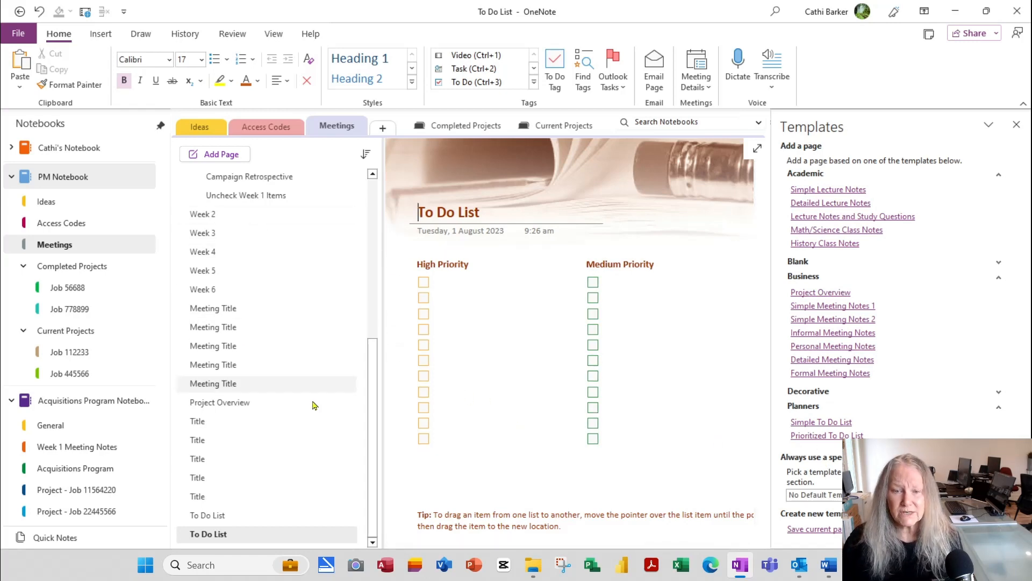
Step: Select the pages from the last To Do List up to the first Meeting Title and delete them
left_click(236, 534)
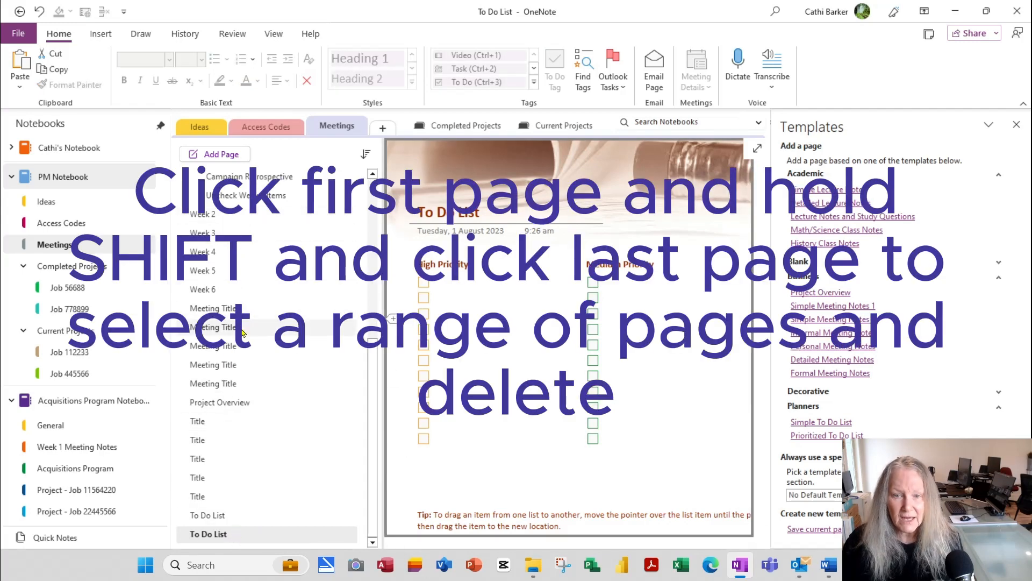
left_click(231, 310, "shift")
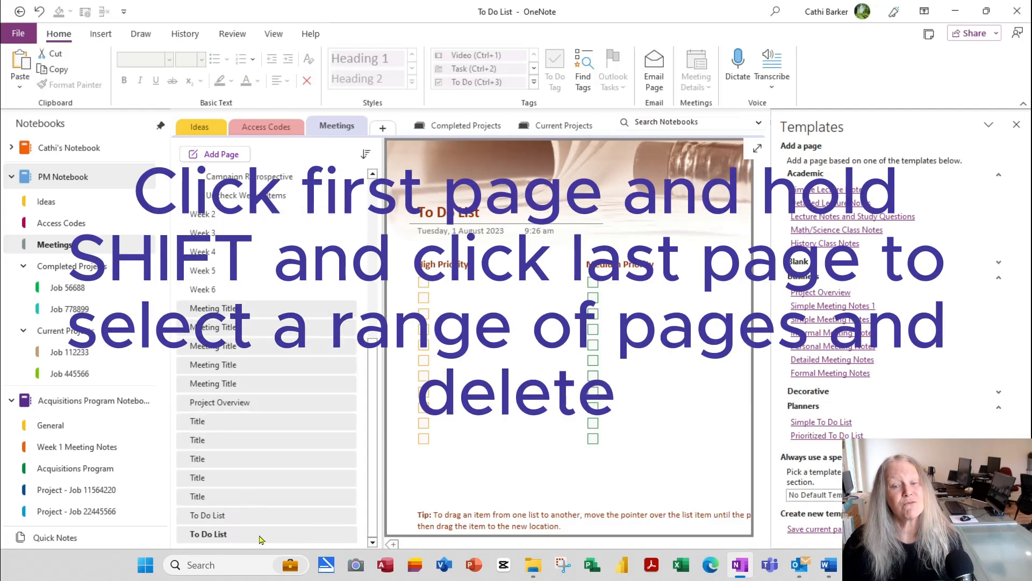
right_click(284, 315)
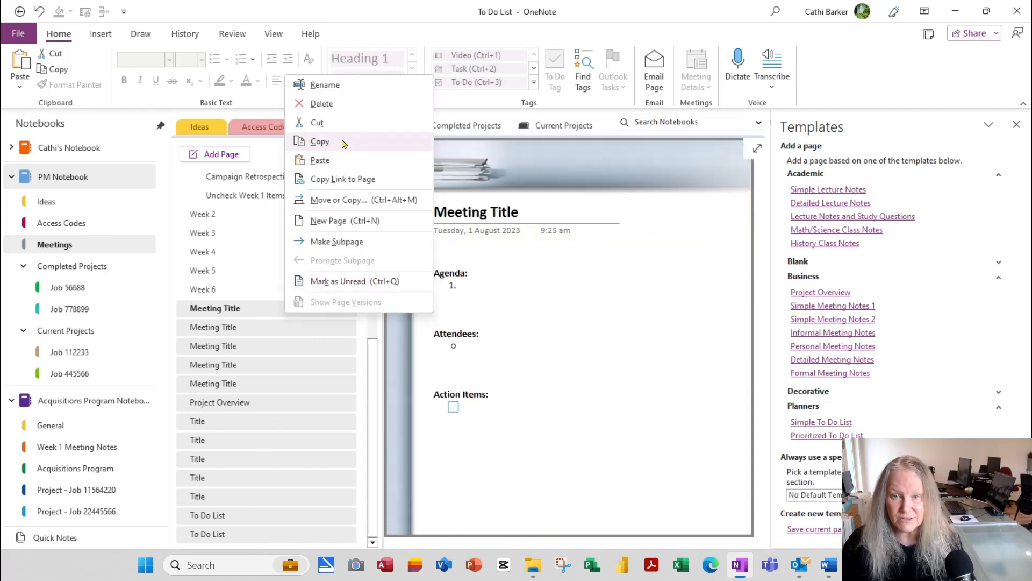
left_click(344, 105)
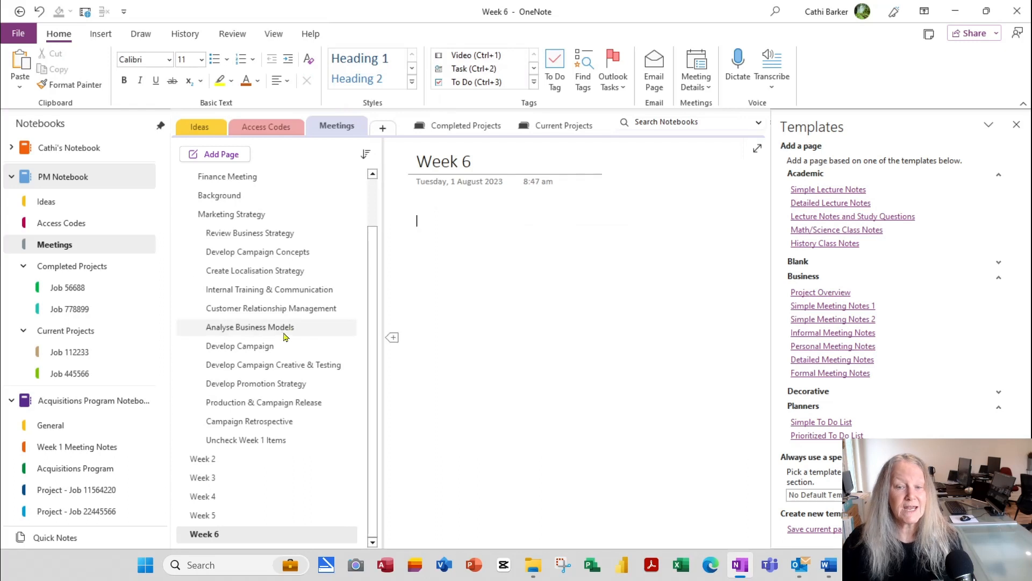
scroll(311, 402, "up", 1)
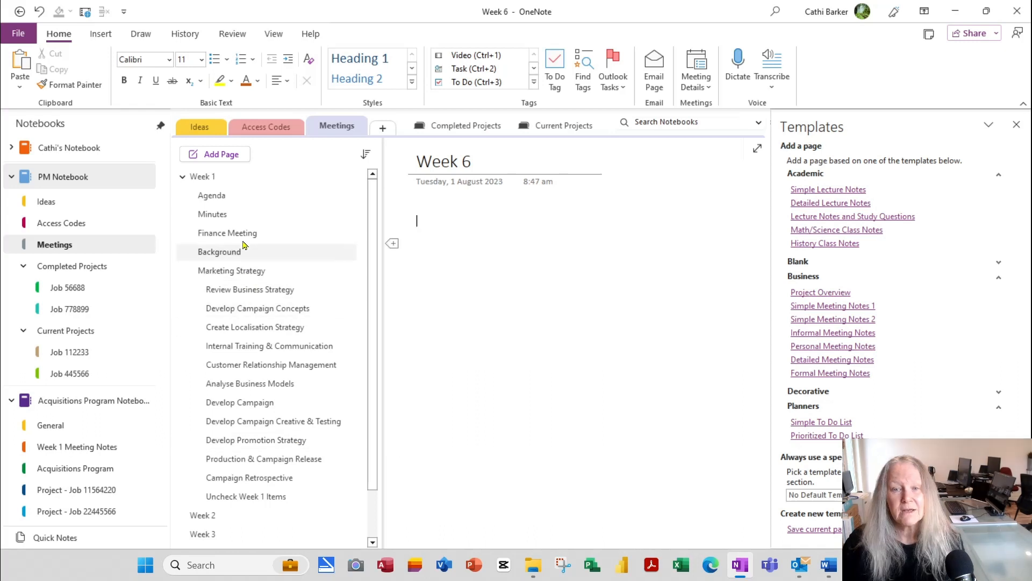
Step: Move past the Agenda and Minutes pages to the Review Business Strategy checklist in Week 1
left_click(233, 202)
left_click(234, 219)
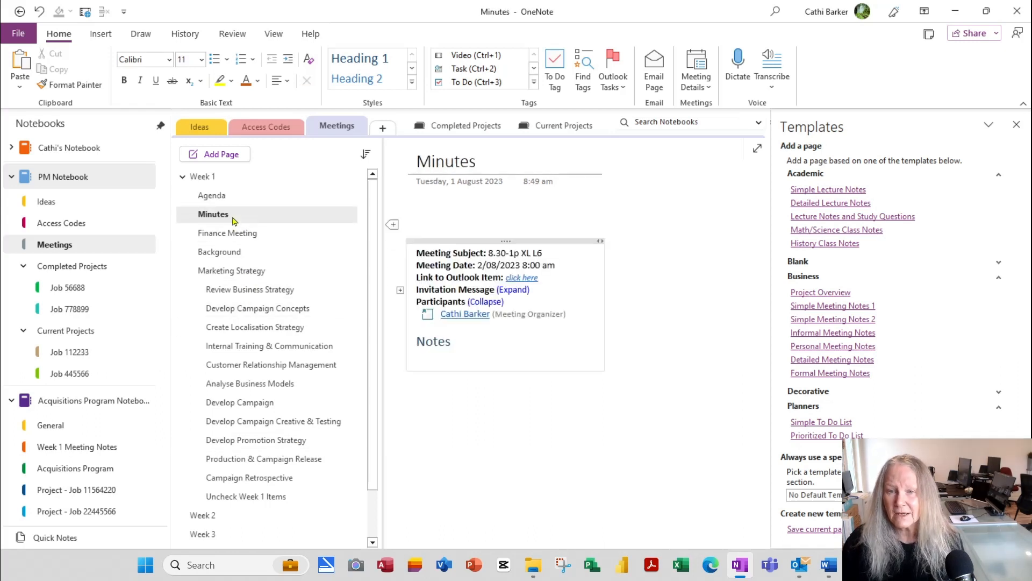
left_click(236, 291)
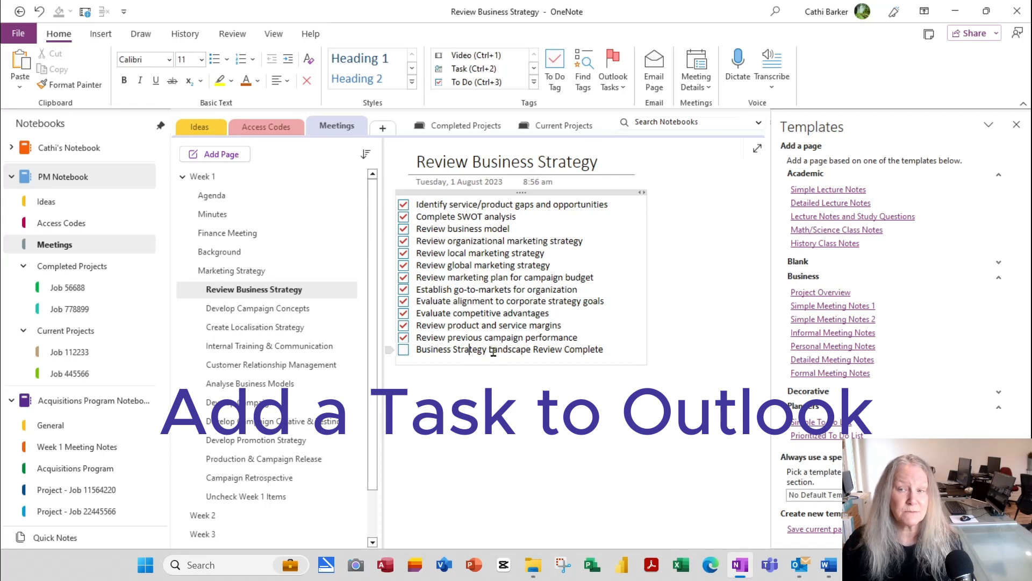
Step: Flag 'Business Strategy Landscape Review Complete' as an Outlook task due tomorrow, then open Ideas' Power Apps page
left_click(624, 91)
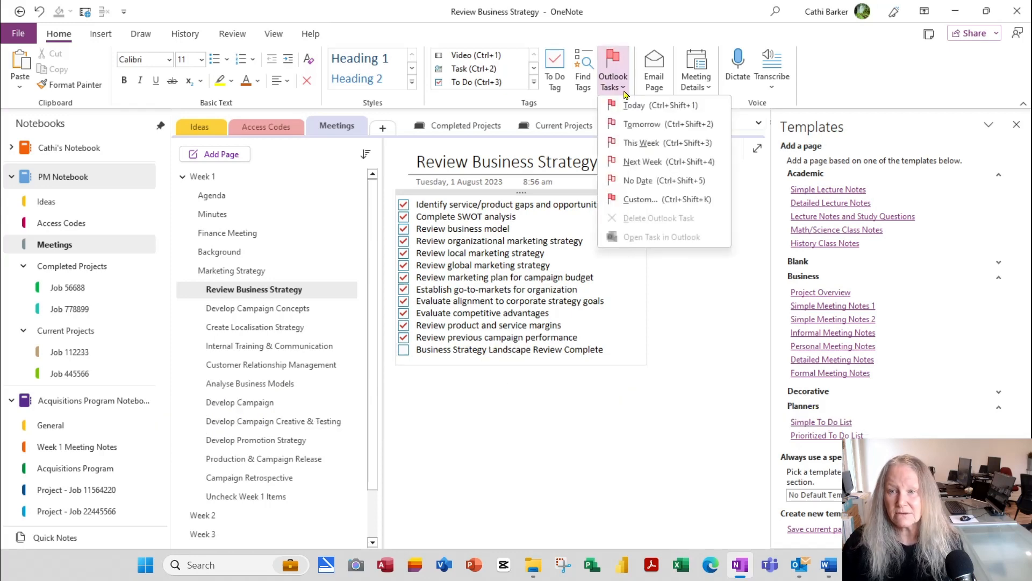
left_click(650, 127)
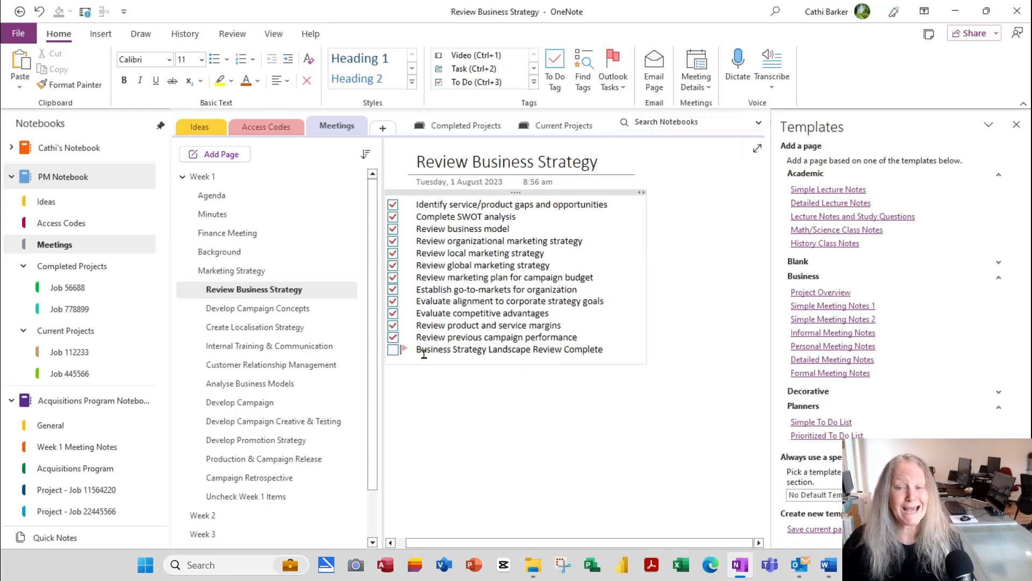
mouse_move(407, 355)
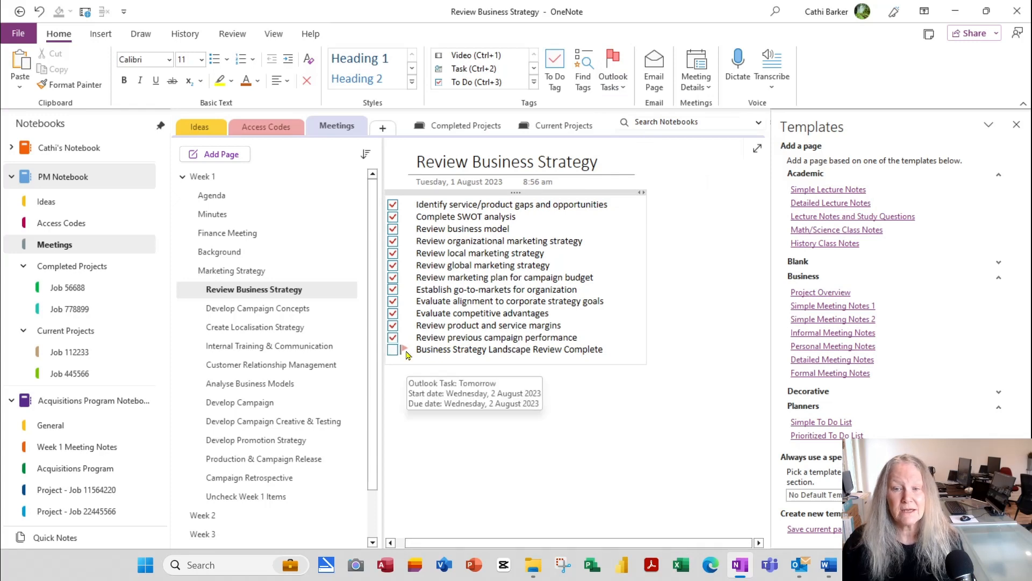
left_click(464, 353)
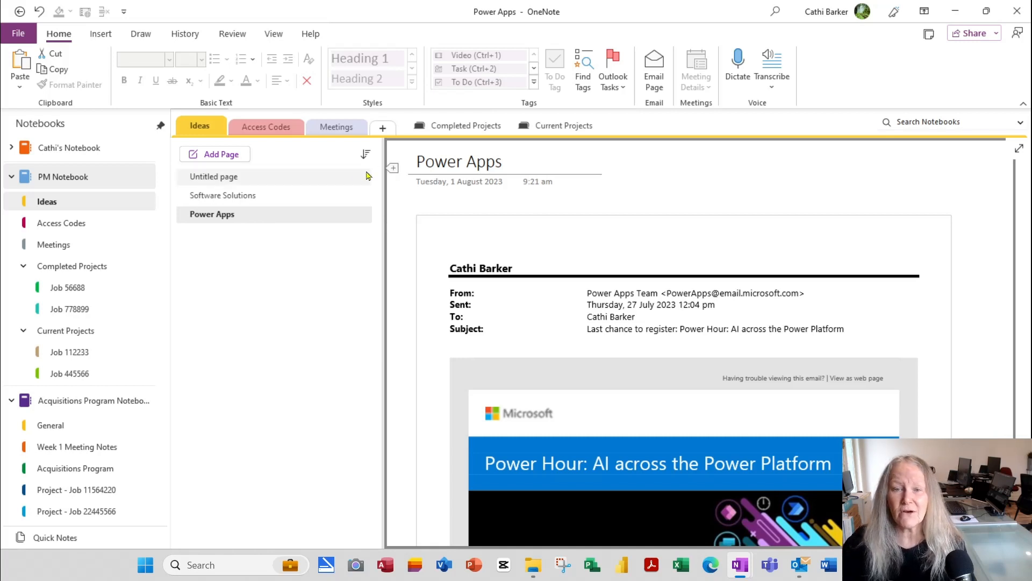
left_click(272, 215)
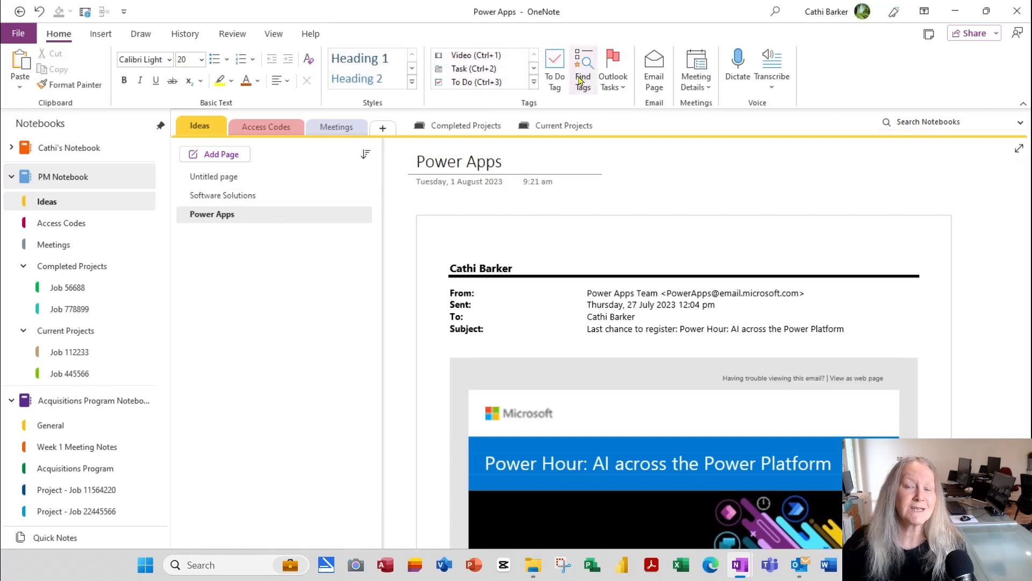